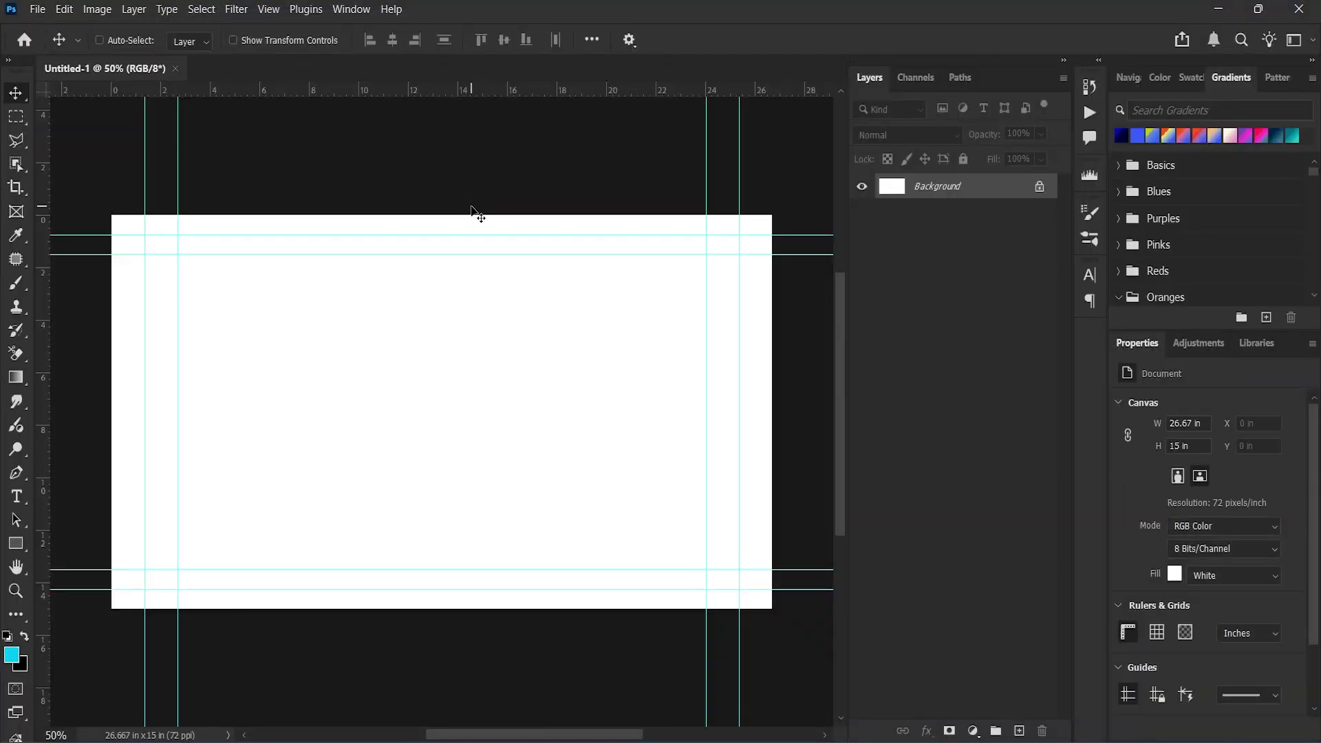
# Hide the guides and add a dark-blue gradient fill layer above the Background layer.
pyautogui.scroll(1, 474, 211)
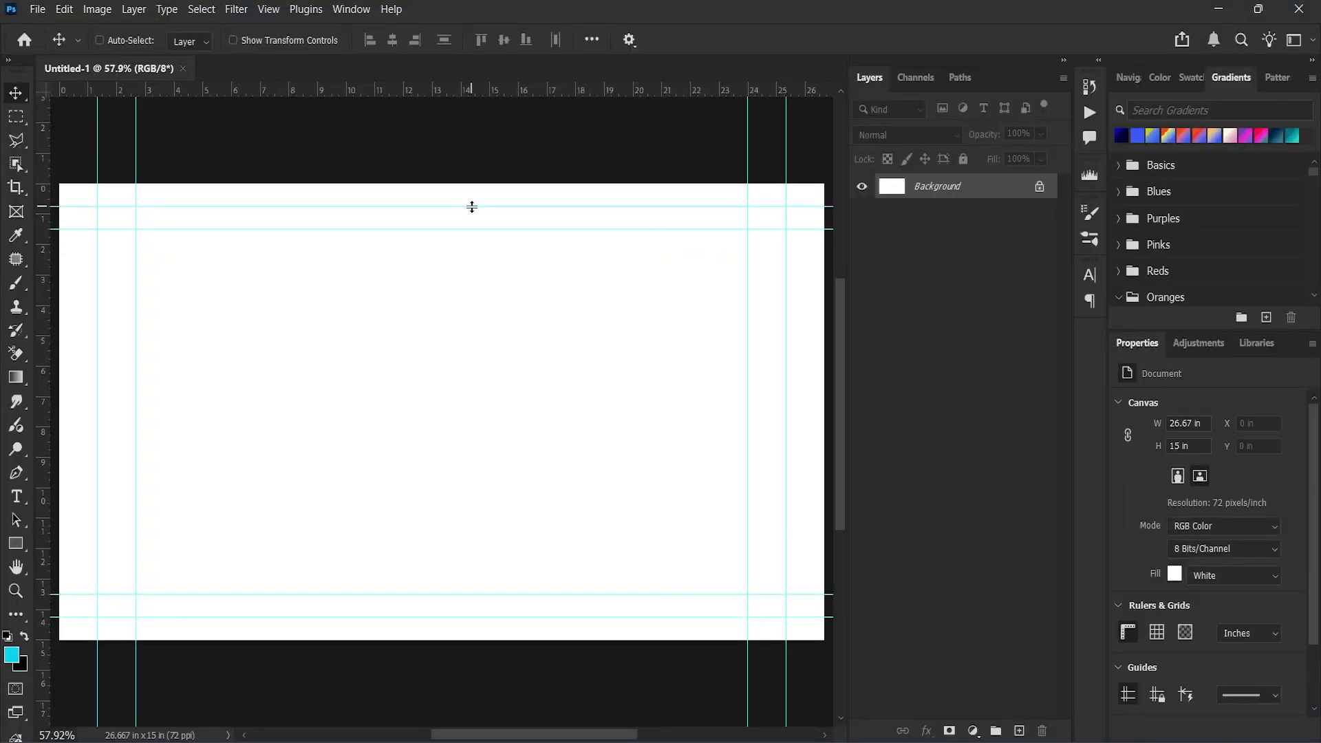
pyautogui.hotkey('ctrl', ';')
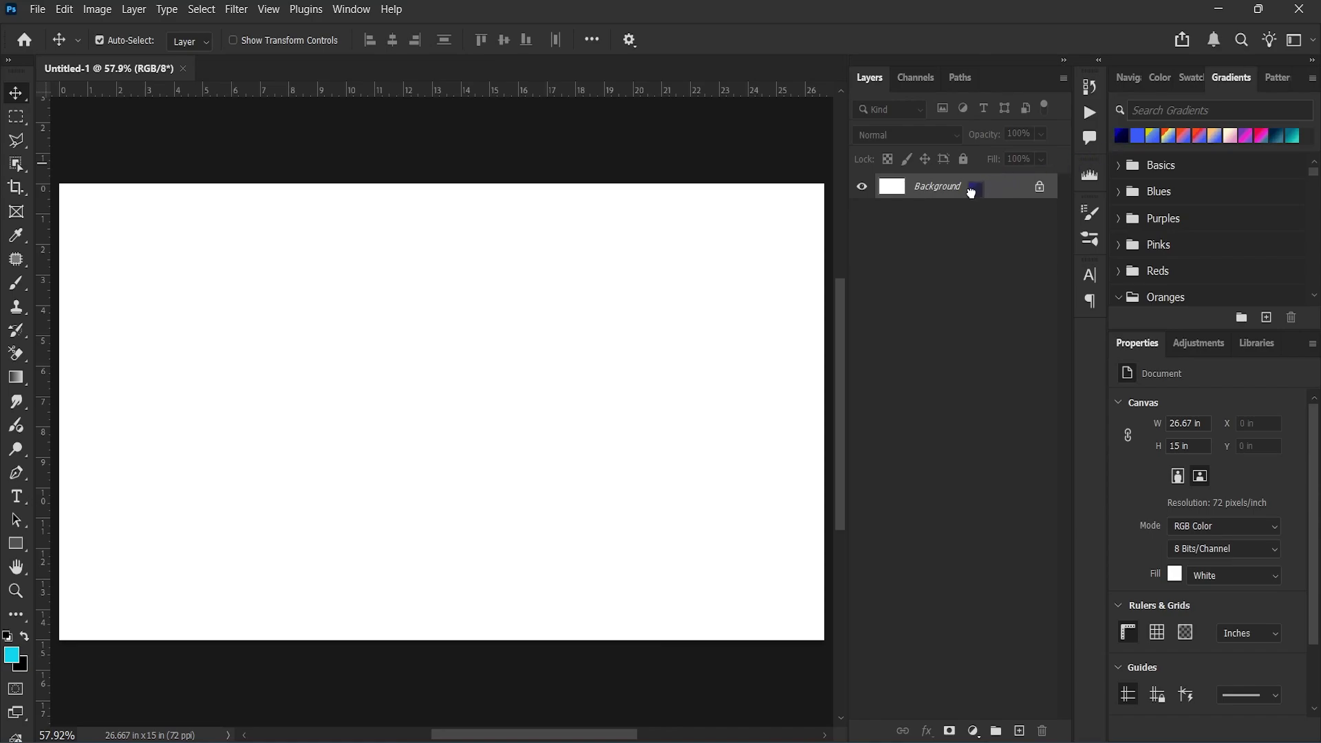
pyautogui.moveTo(970, 193); pyautogui.dragTo(965, 199)
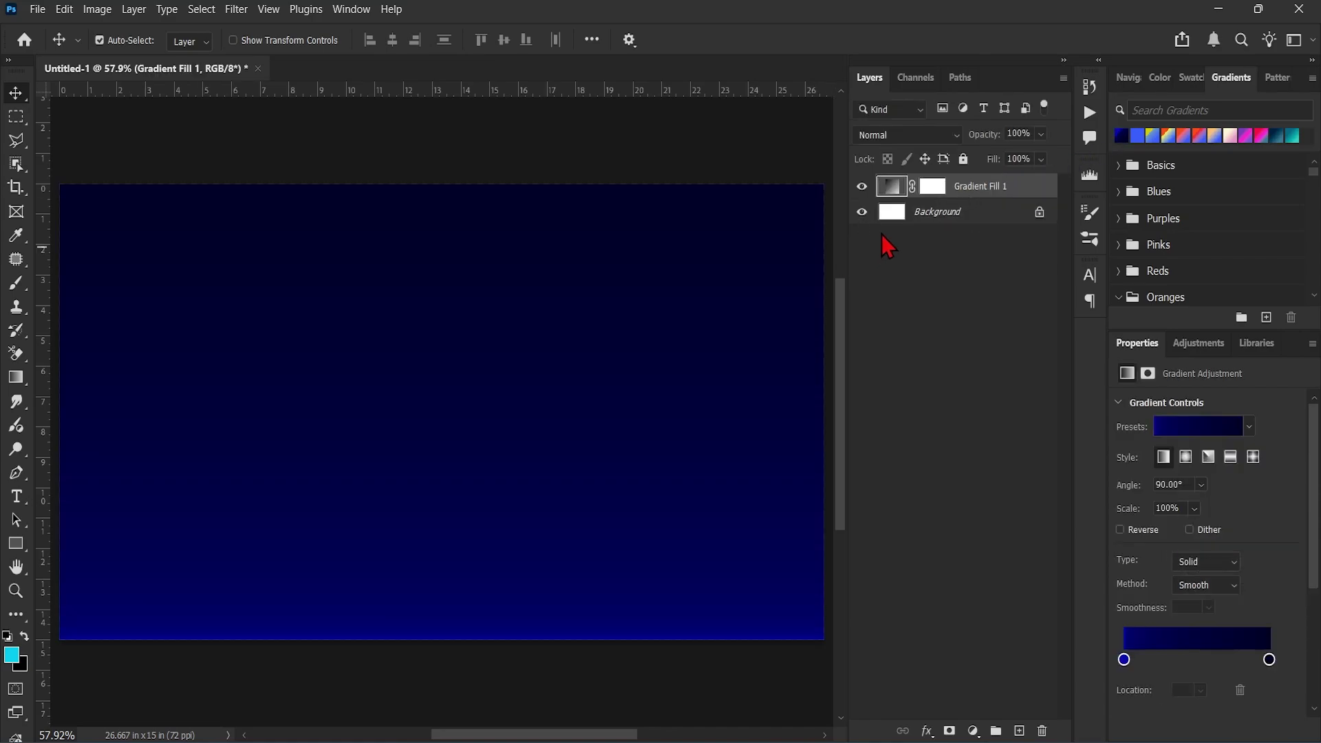
# Change the gradient fill's style to Radial and set its starting colour stop to 0840ad.
pyautogui.doubleClick(900, 193)
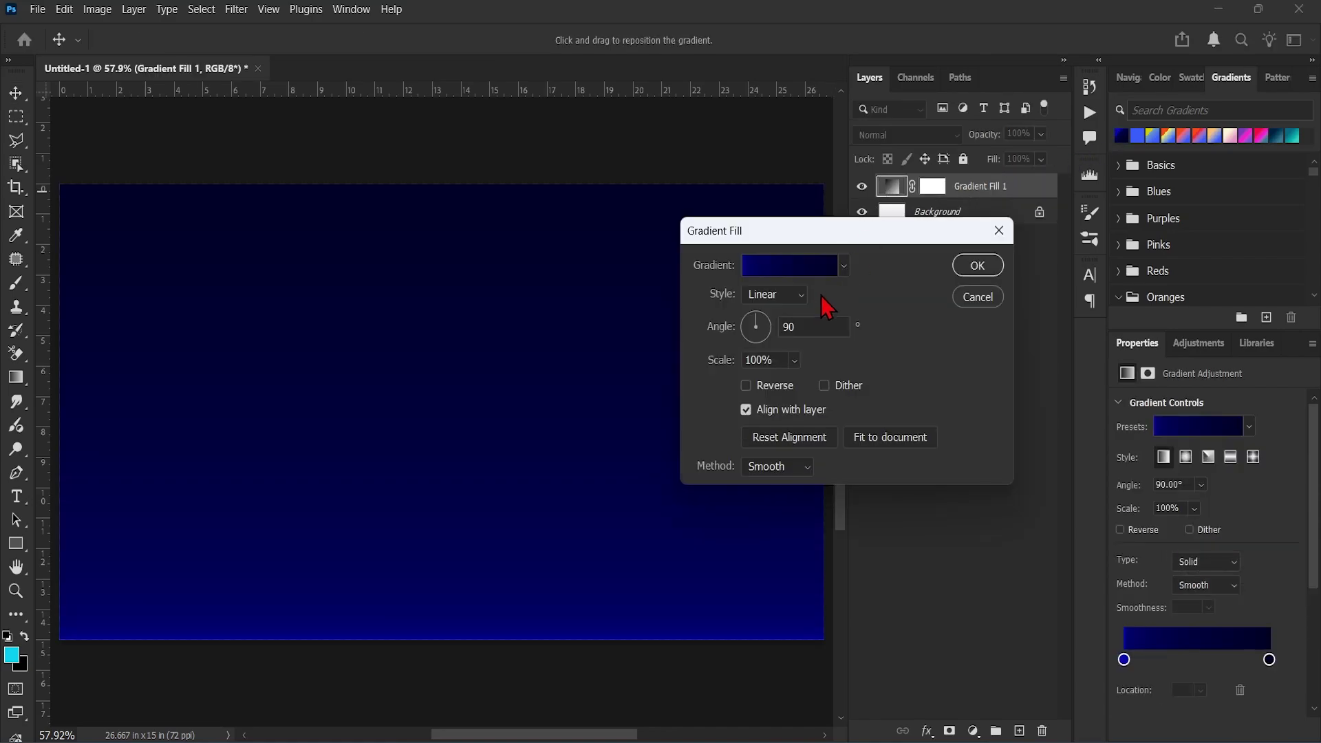
pyautogui.click(791, 295)
pyautogui.click(771, 329)
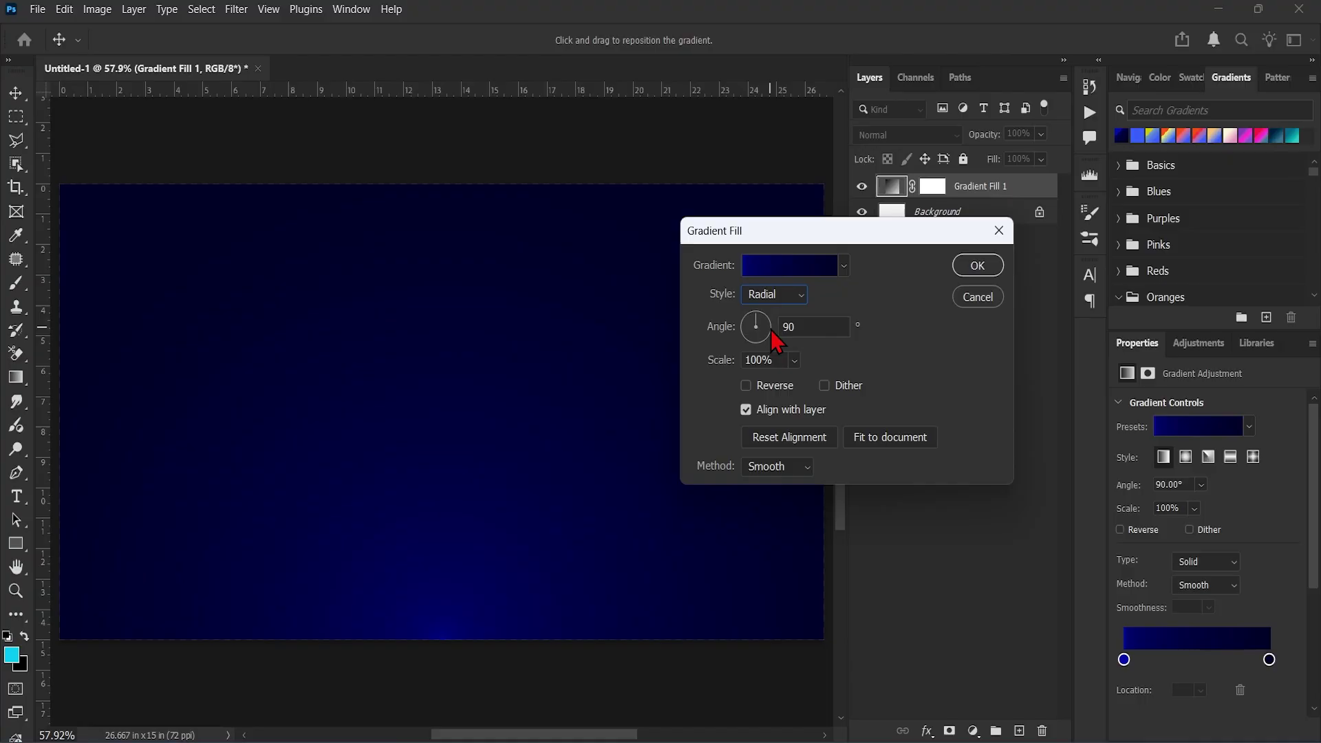
pyautogui.click(823, 266)
pyautogui.doubleClick(858, 589)
pyautogui.click(678, 525)
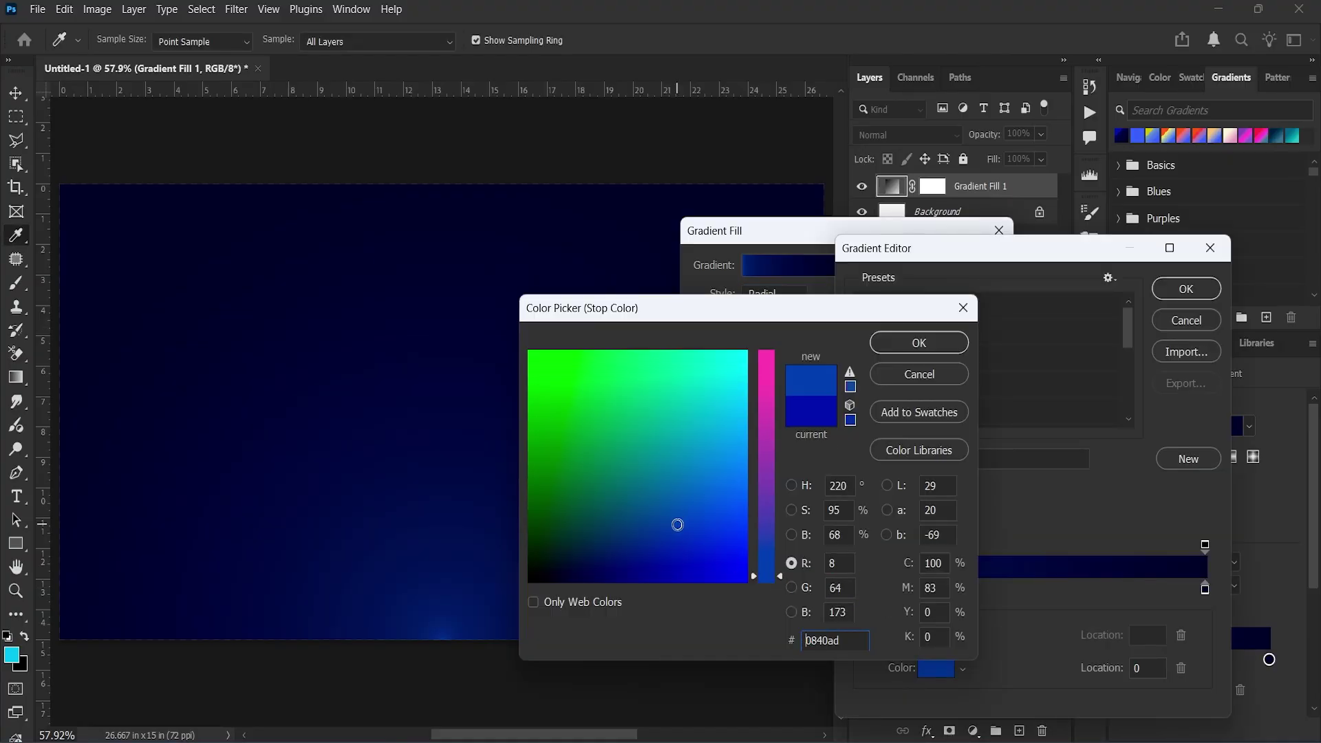
pyautogui.click(918, 343)
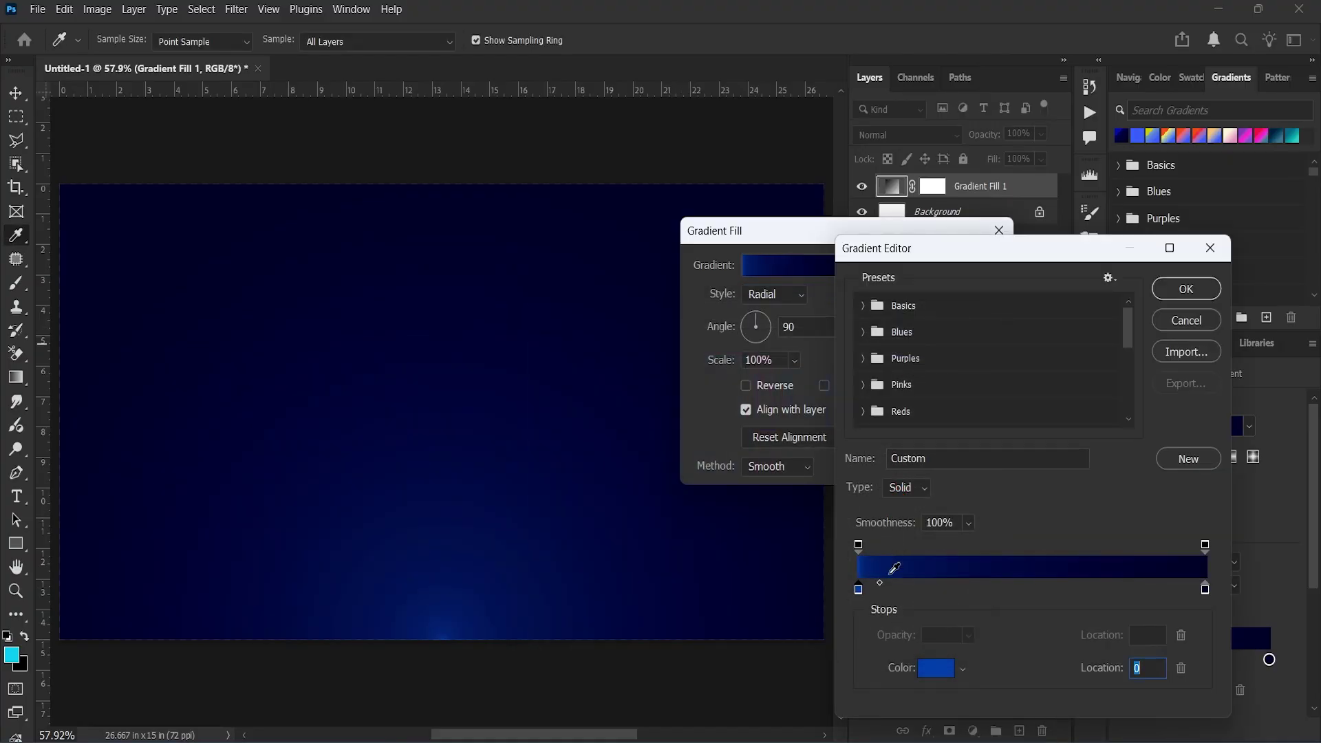
# Set the gradient's end colour stop to 010816 and apply the gradient fill settings.
pyautogui.click(1204, 588)
pyautogui.doubleClick(1204, 589)
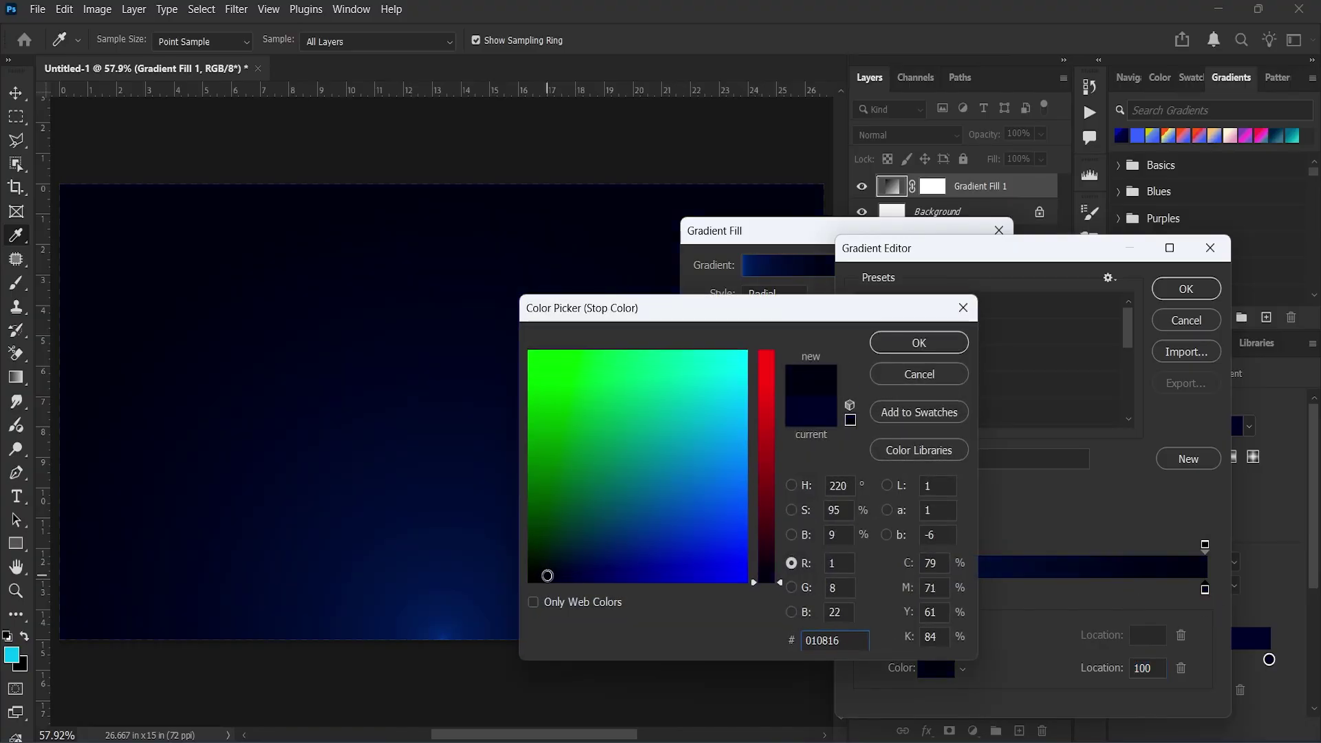
pyautogui.click(919, 343)
pyautogui.click(1186, 288)
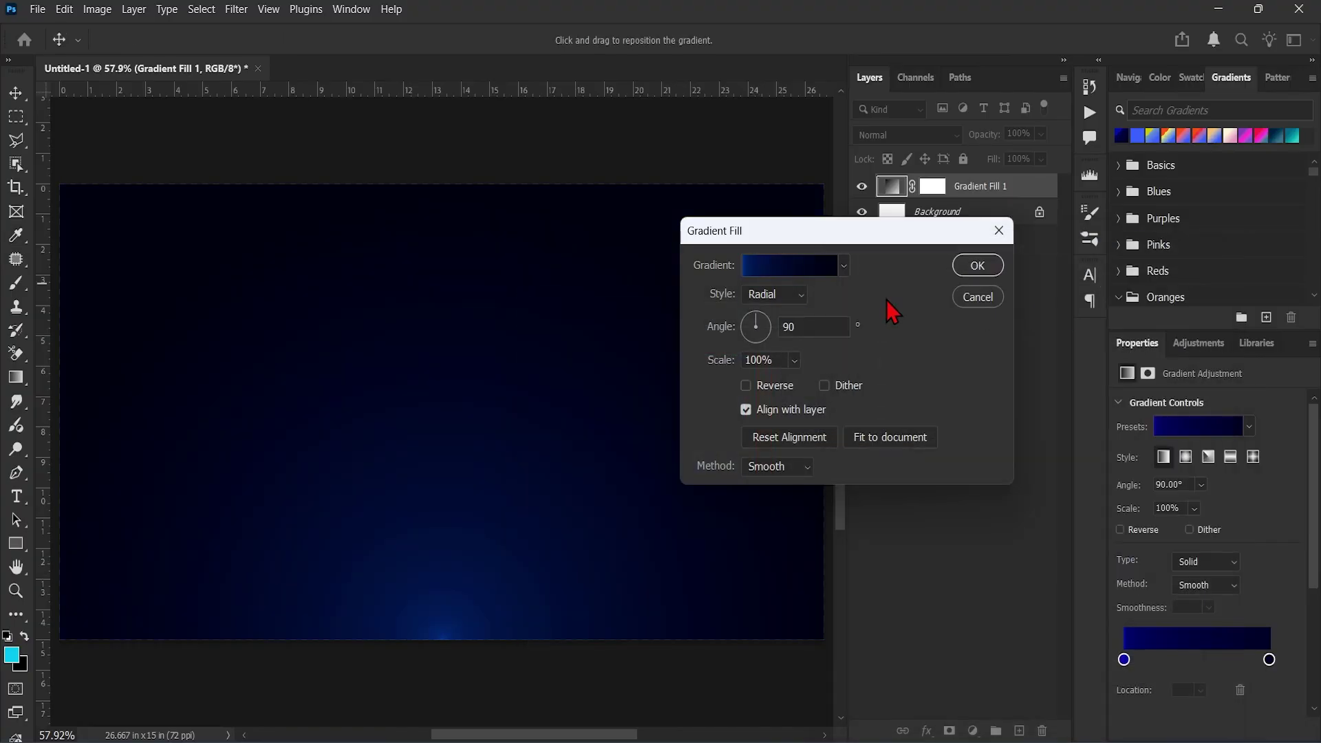
pyautogui.click(975, 265)
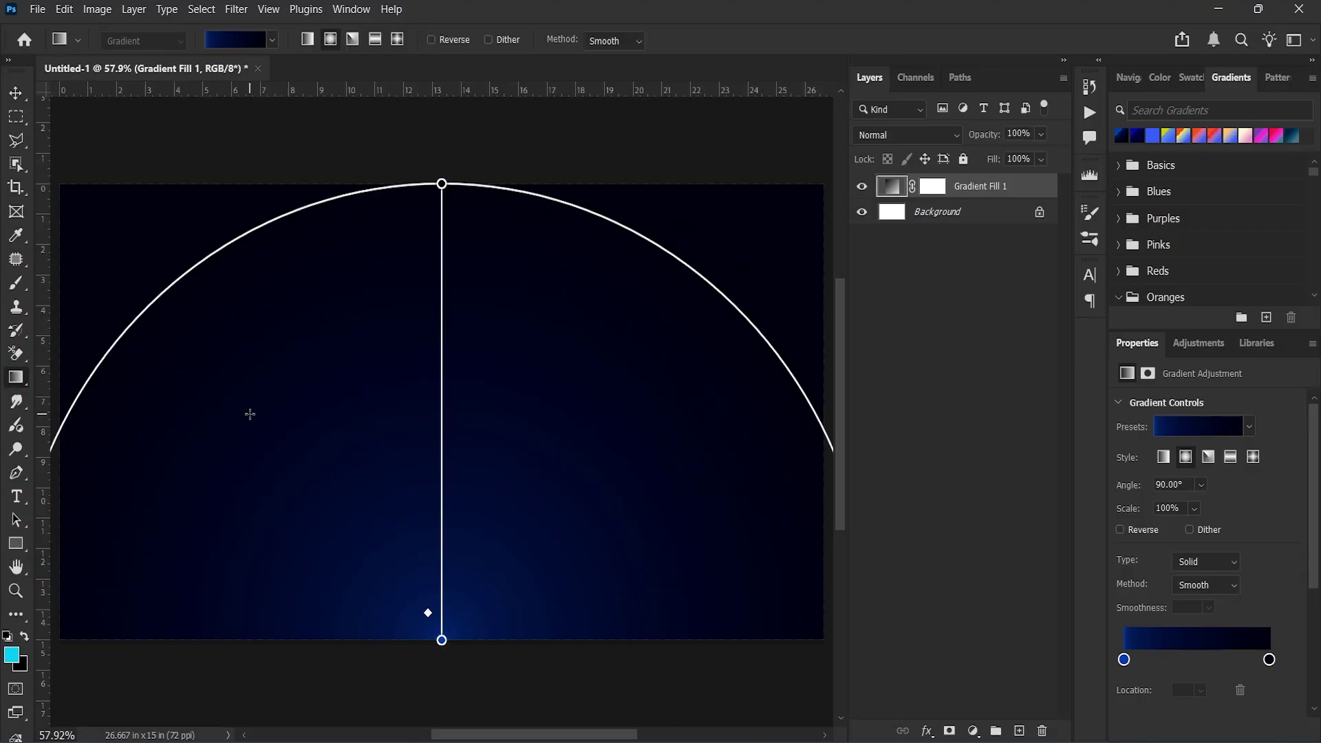
# Redraw the radial gradient with its glow centred in the canvas's left half and shift its midpoint to 58%.
pyautogui.moveTo(256, 413); pyautogui.dragTo(478, 147)
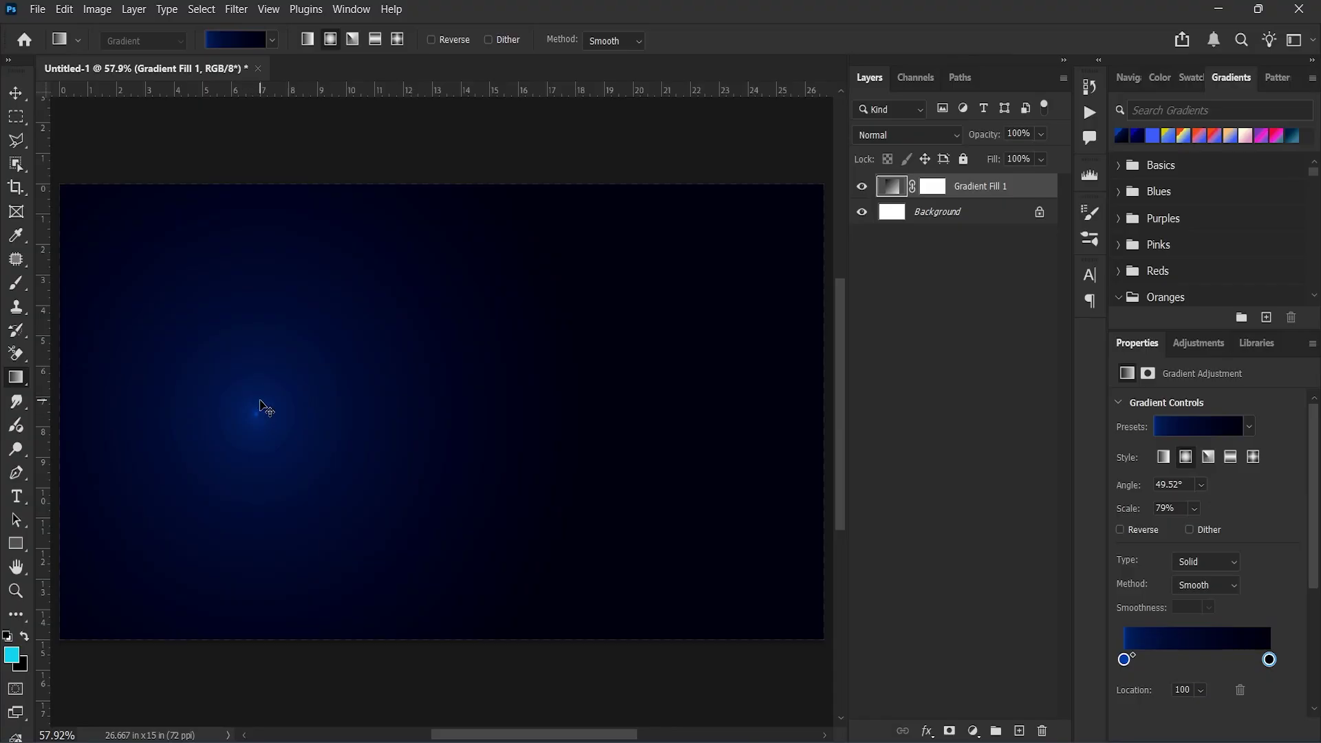
pyautogui.moveTo(382, 289); pyautogui.dragTo(401, 265)
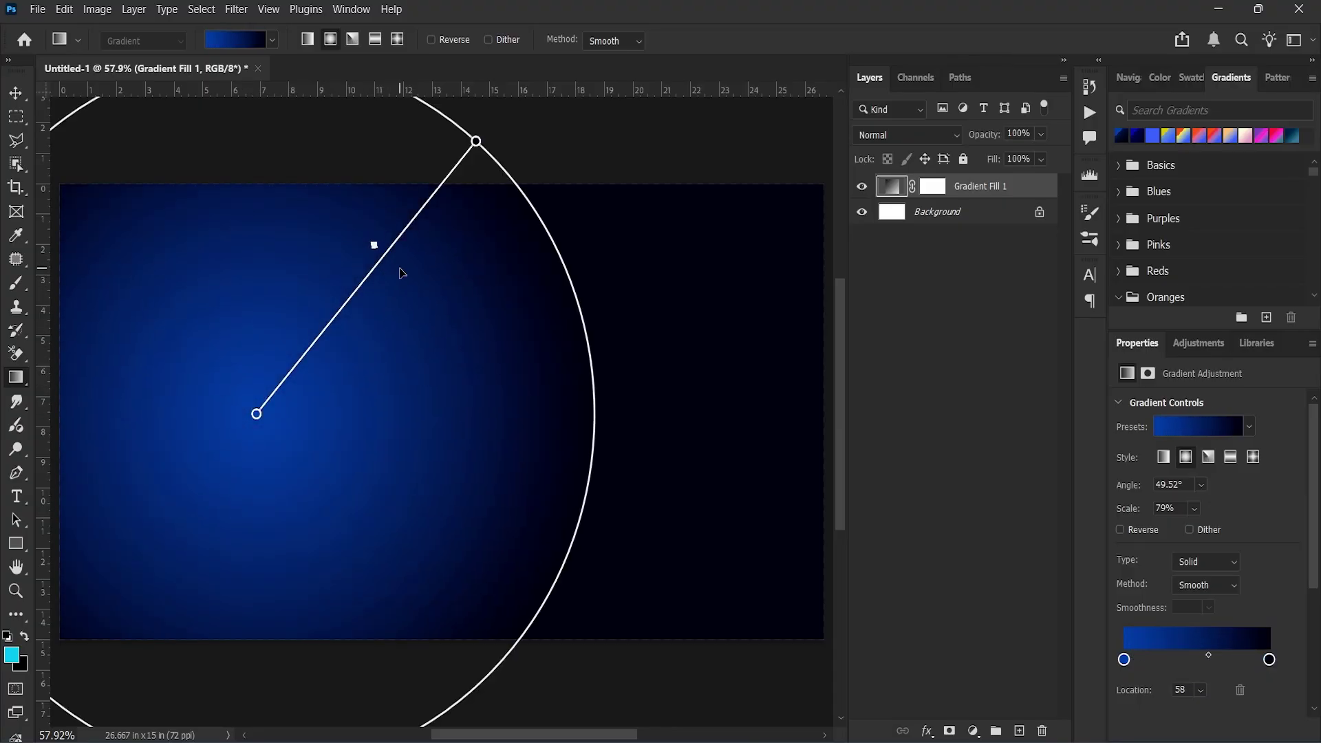
pyautogui.moveTo(257, 414); pyautogui.dragTo(316, 426)
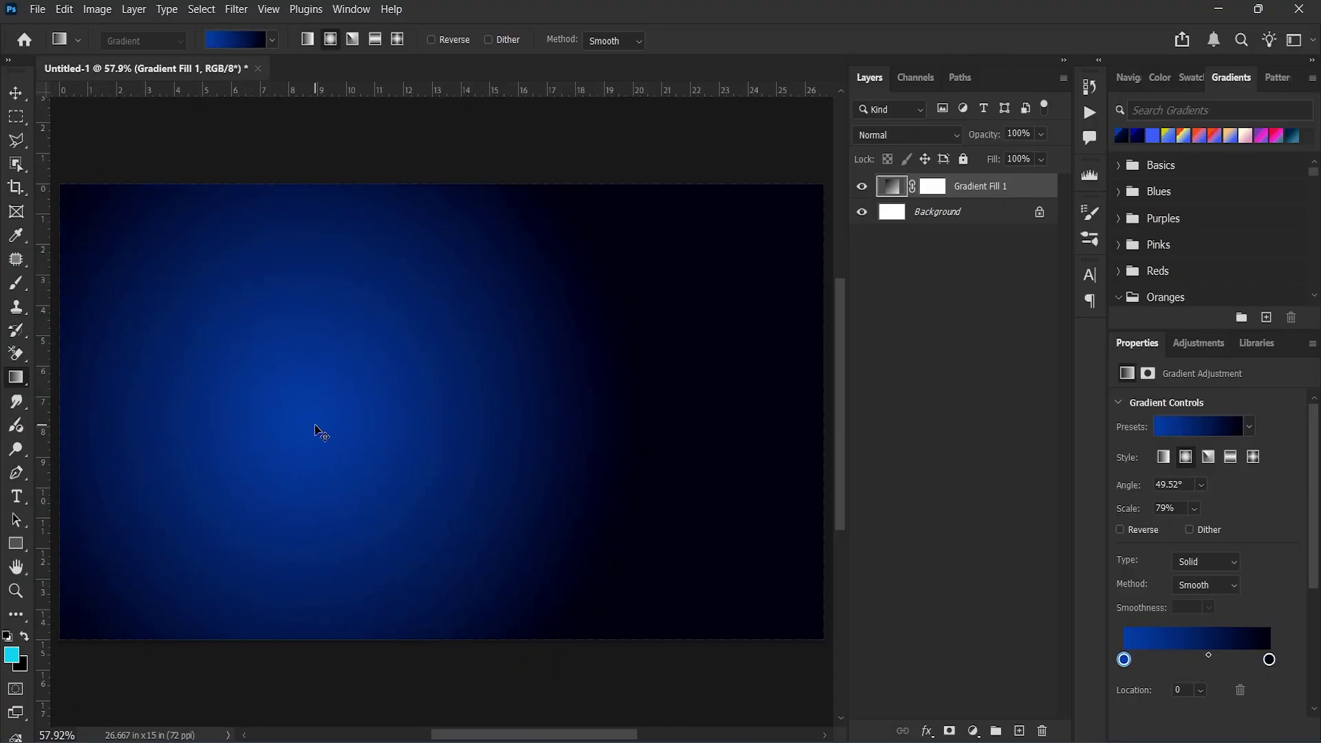
# Switch to the file browser and place Image.png at the centre of the canvas at 45% scale.
pyautogui.moveTo(662, 739)
pyautogui.click(663, 691)
pyautogui.moveTo(923, 187); pyautogui.dragTo(461, 322)
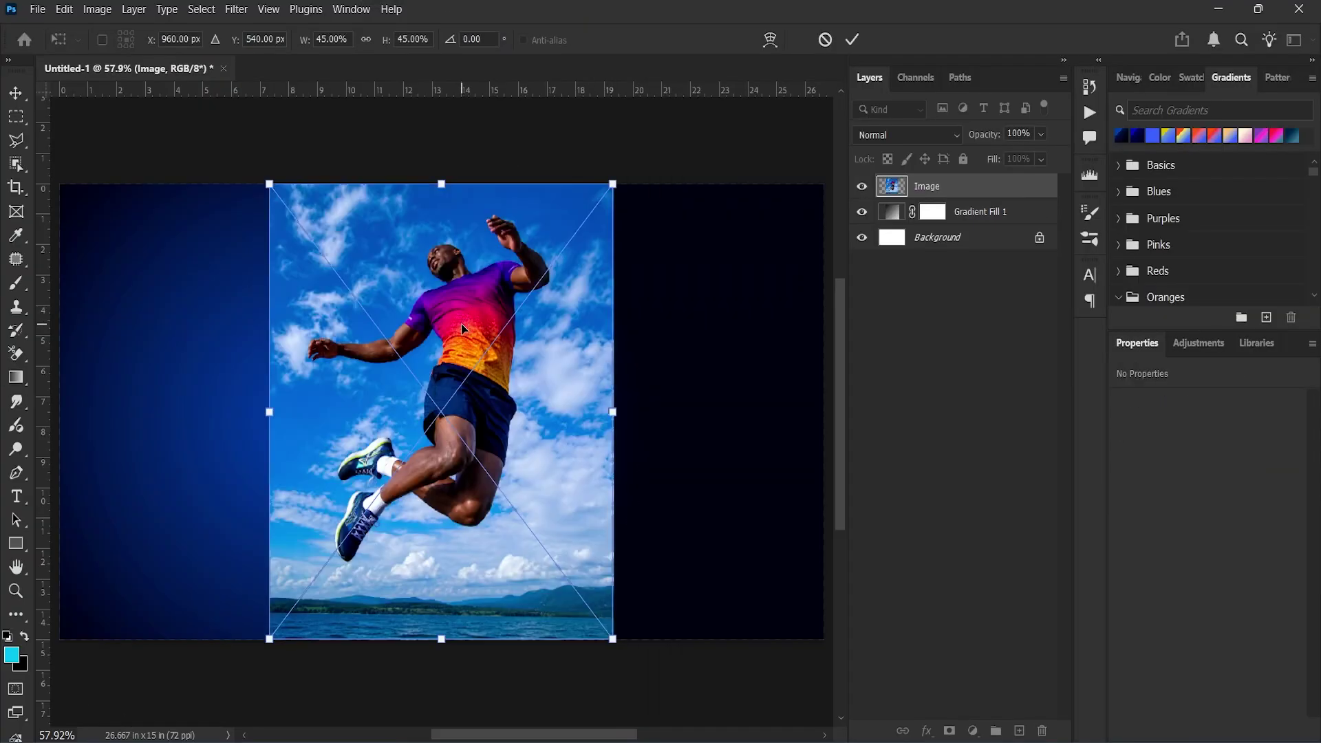
pyautogui.press('Return')
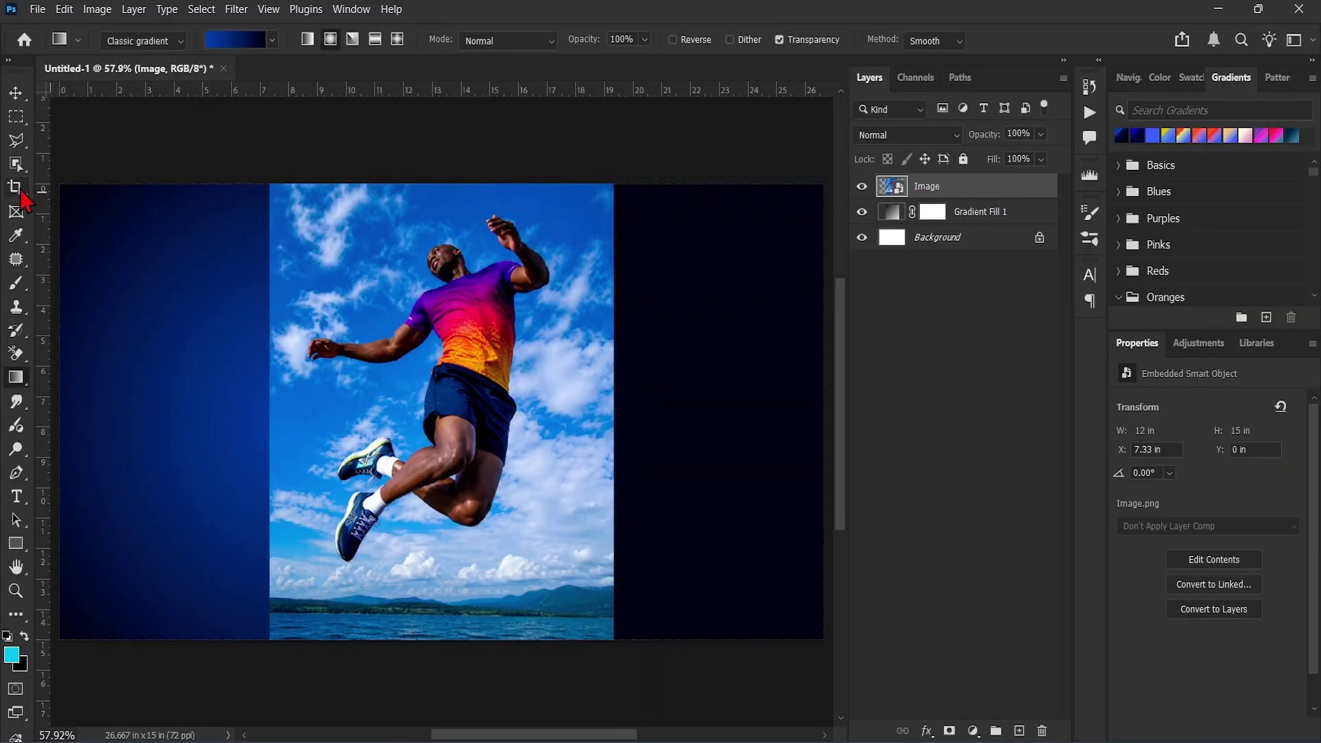
# Select the jumping man on the Image layer with Select Subject.
pyautogui.moveTo(28, 169); pyautogui.dragTo(108, 168)
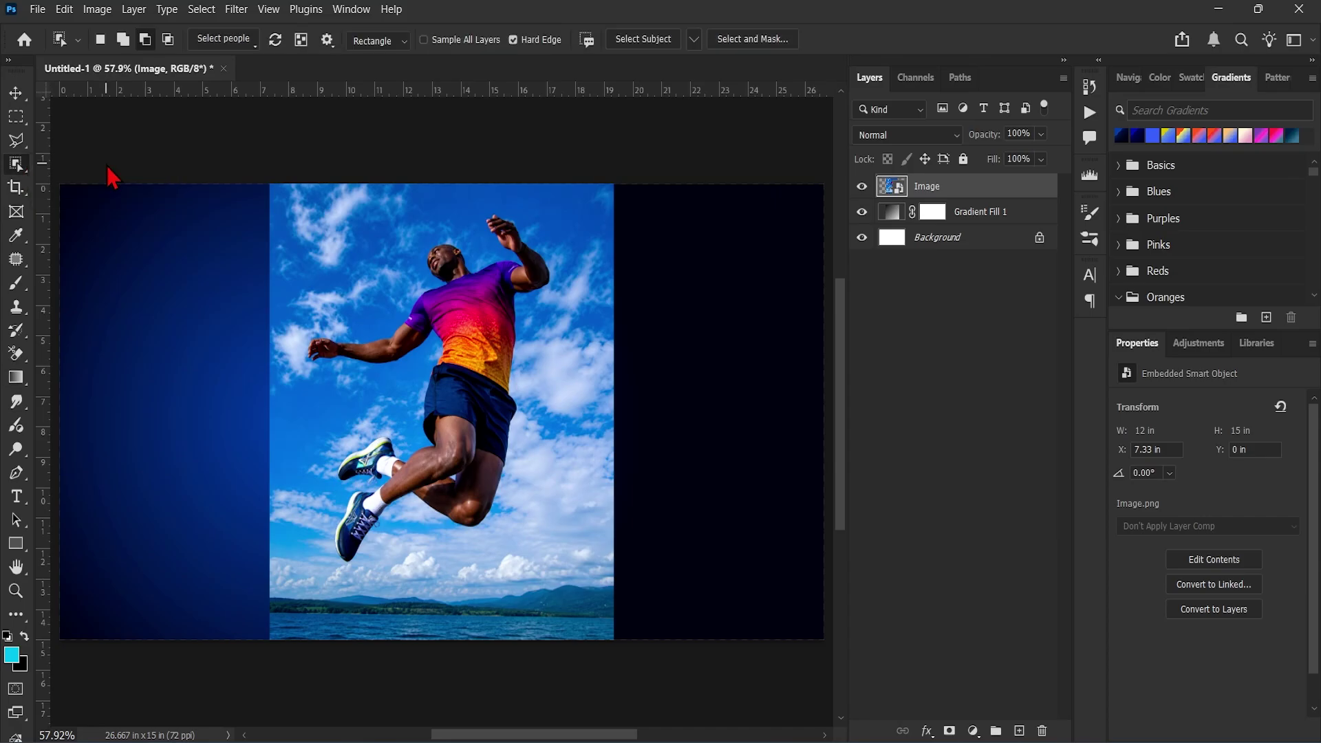
pyautogui.click(629, 38)
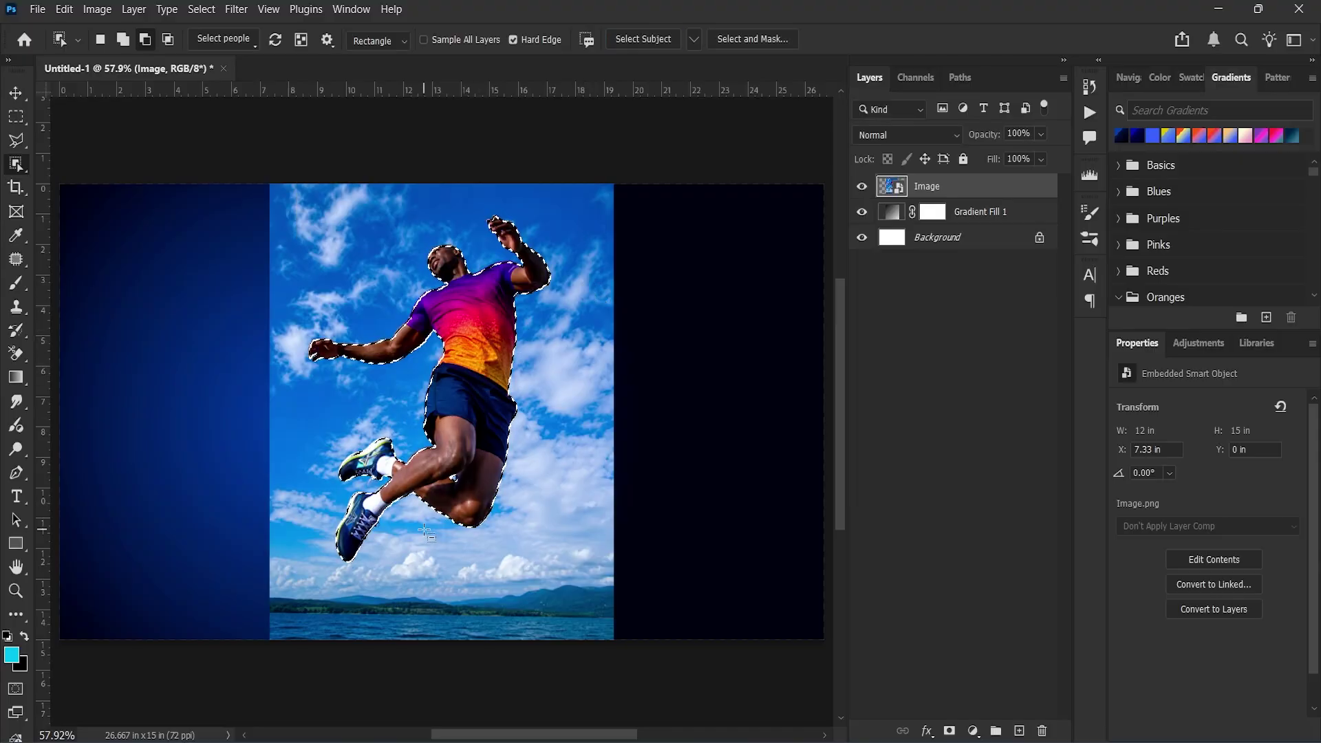
# Subtract the two small sky gaps between the raised hand's fingers from the selection with the Polygonal Lasso.
pyautogui.scroll(8, 419, 516)
pyautogui.scroll(6, 510, 411)
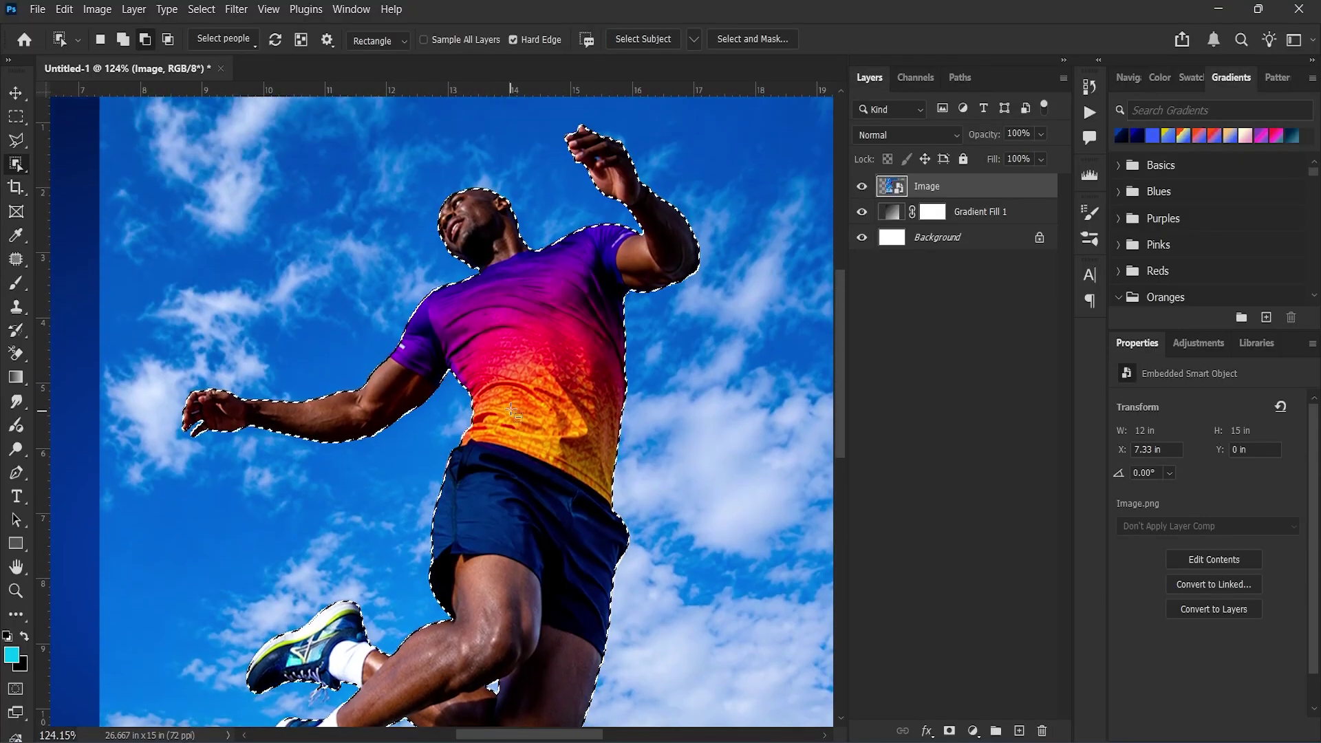
pyautogui.scroll(15, 512, 411)
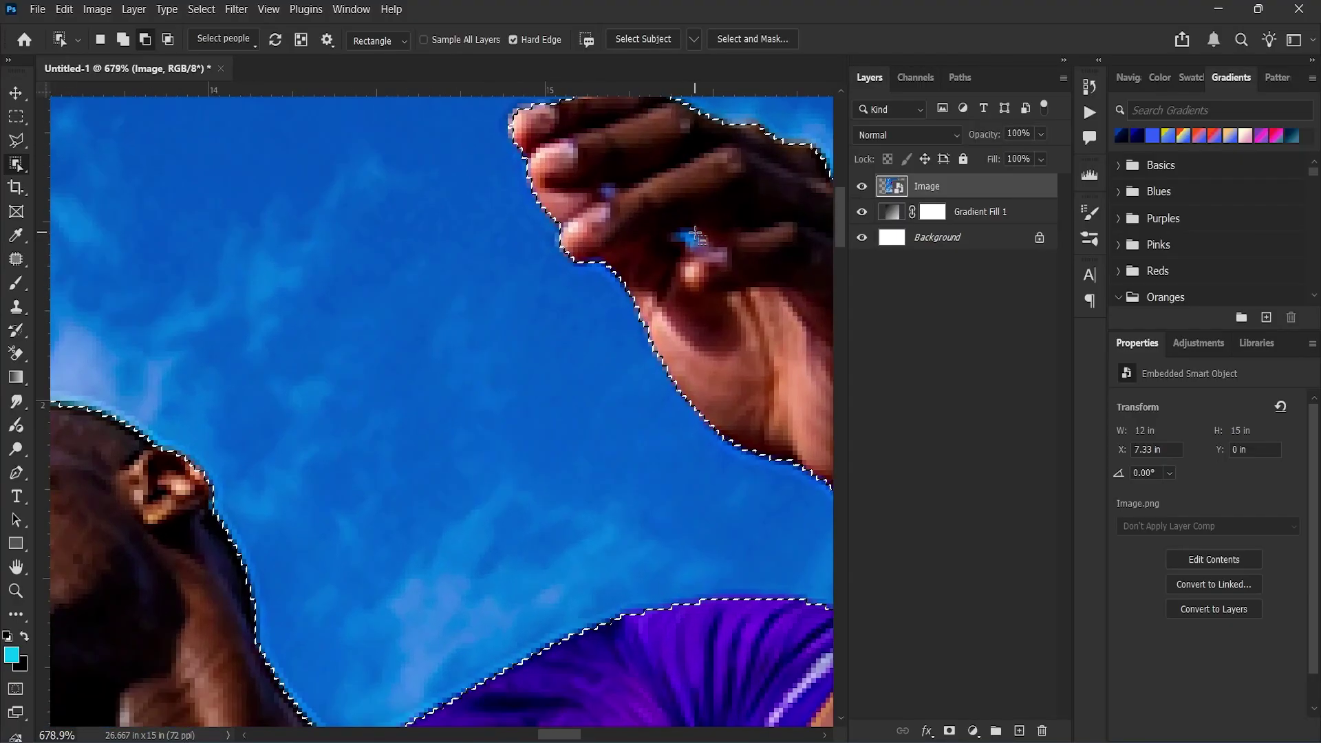
pyautogui.scroll(2, 696, 235)
pyautogui.click(16, 140)
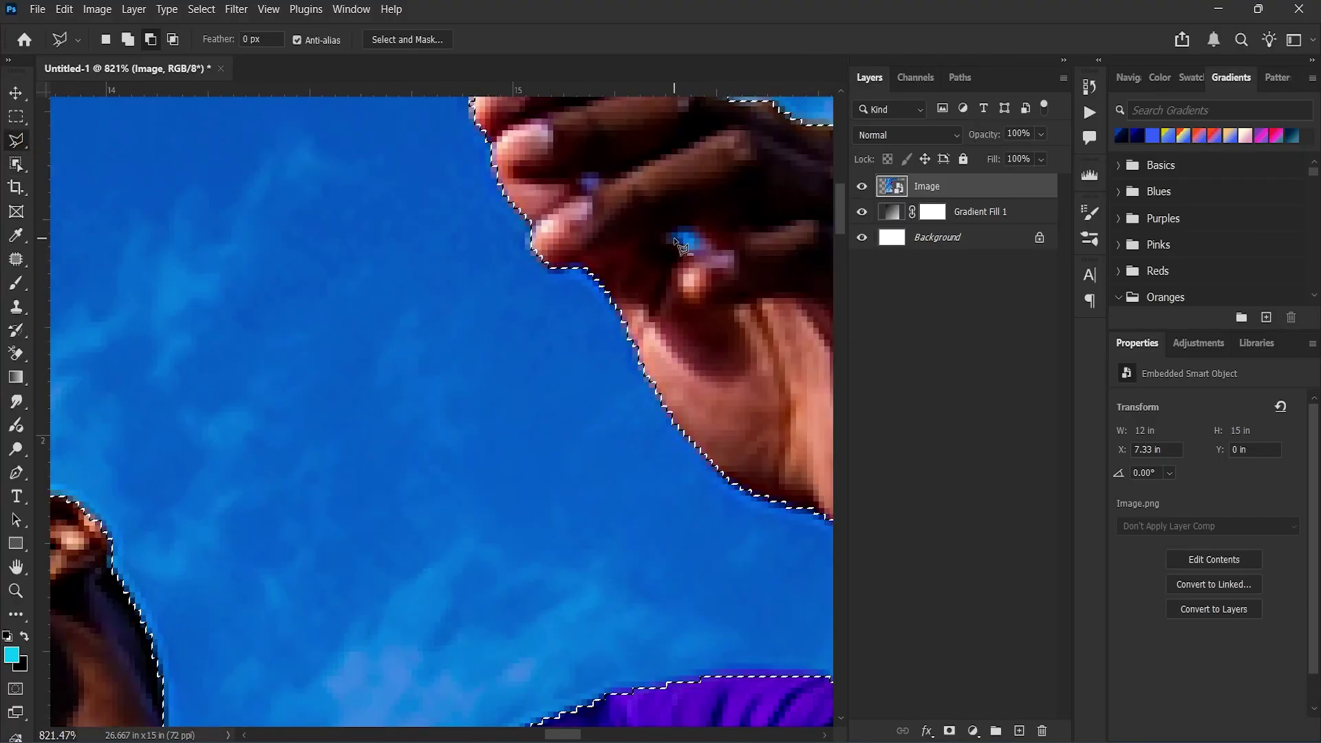
pyautogui.moveTo(700, 252); pyautogui.dragTo(673, 234)
pyautogui.click(583, 179)
pyautogui.click(605, 172)
pyautogui.click(594, 189)
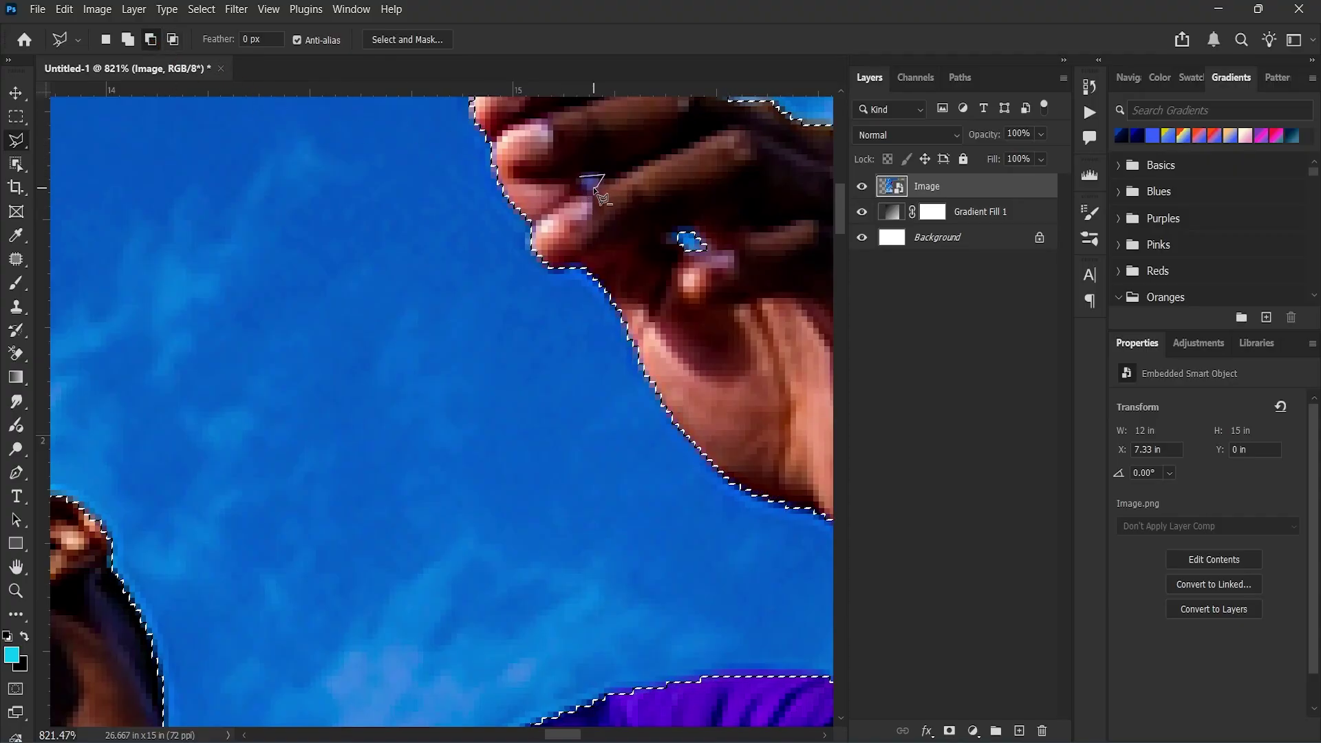
pyautogui.click(582, 191)
pyautogui.click(583, 178)
pyautogui.scroll(-2, 613, 196)
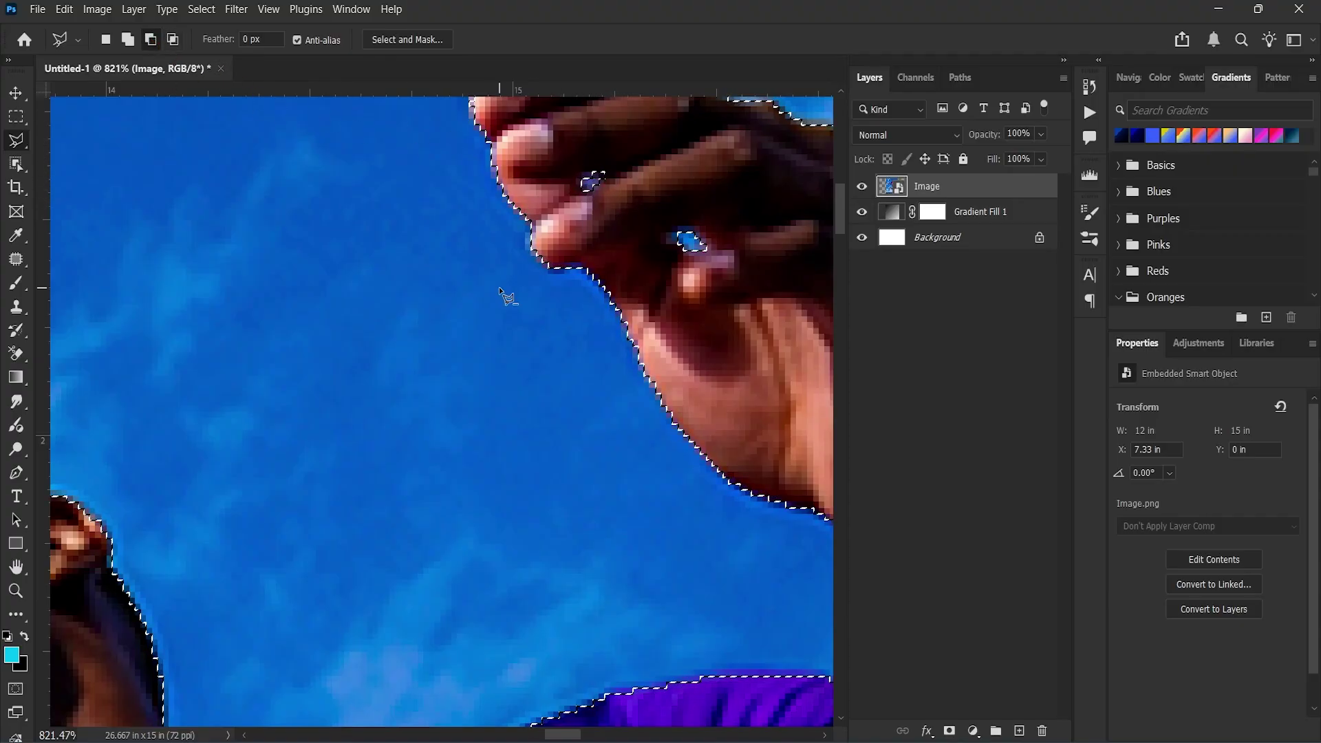
# Mask the Image layer with the selection and duplicate the masked layer into a new document.
pyautogui.hotkey('ctrl', '0')
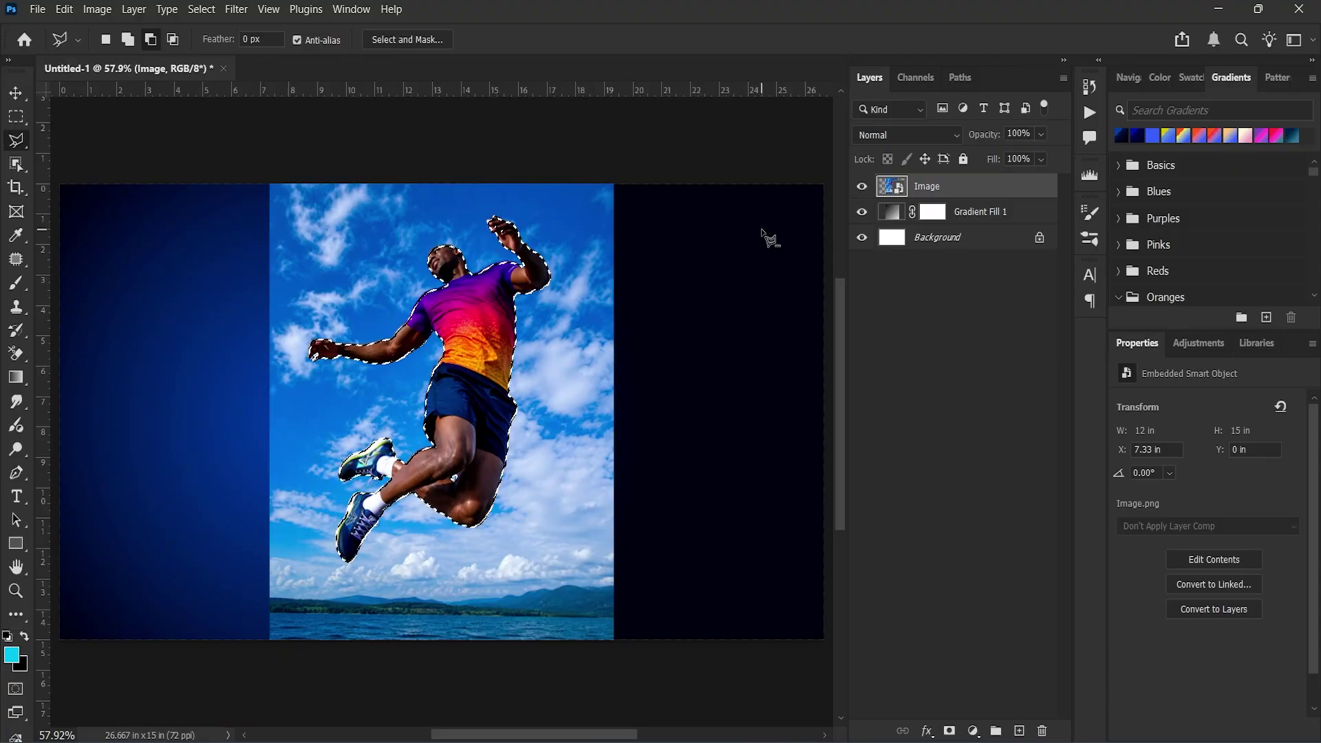
pyautogui.click(949, 730)
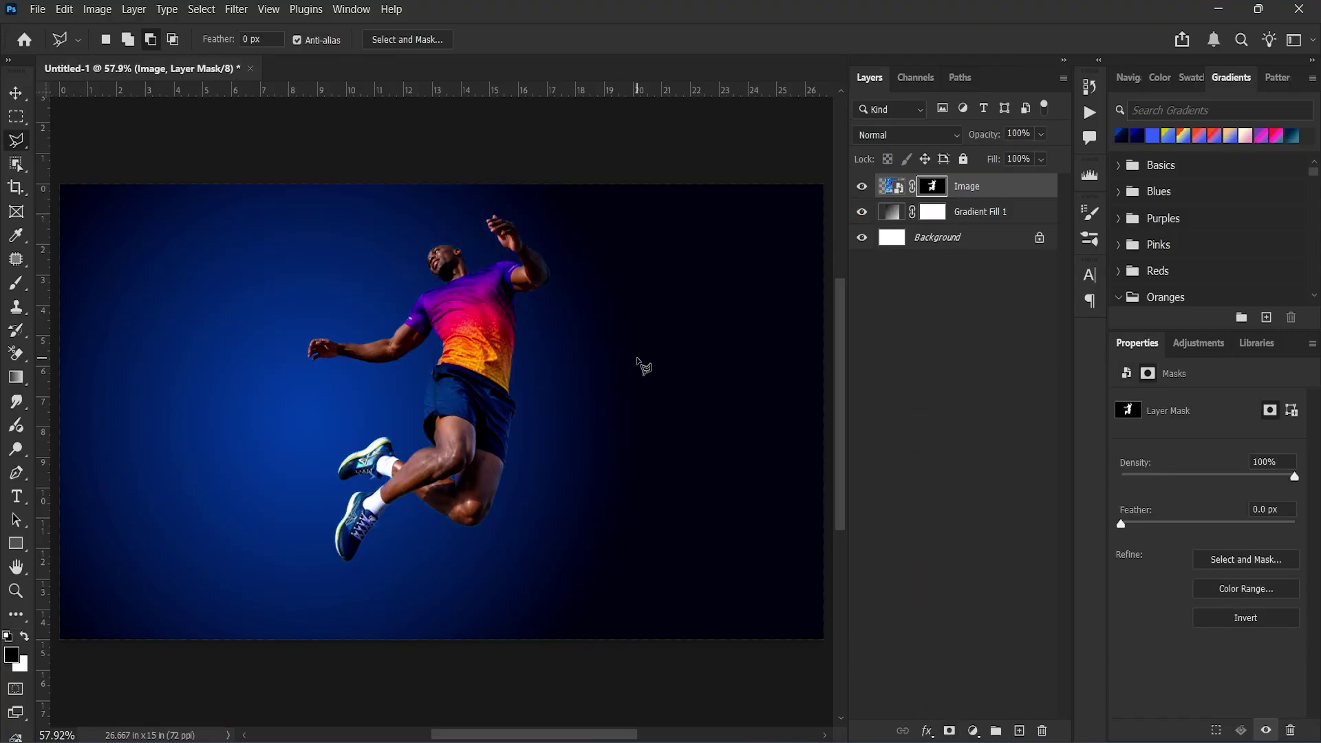
pyautogui.rightClick(995, 190)
pyautogui.click(1031, 166)
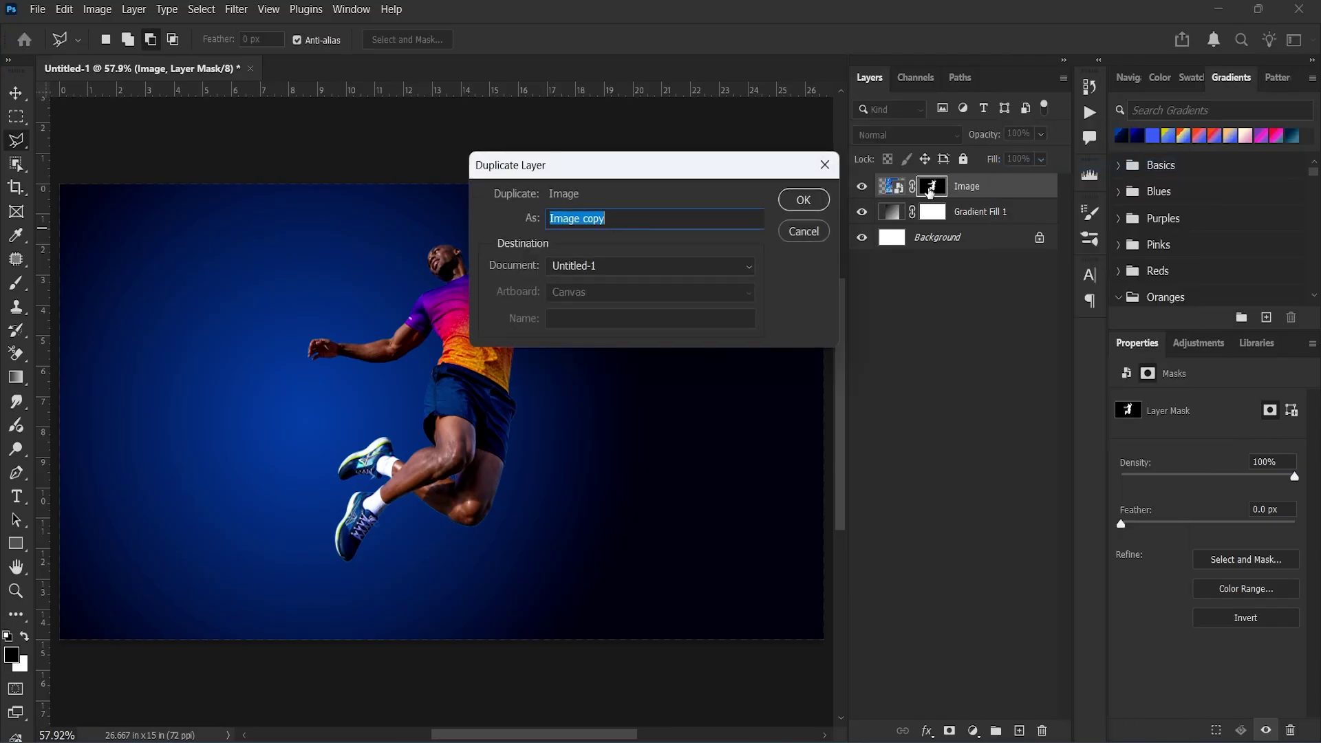
pyautogui.click(597, 268)
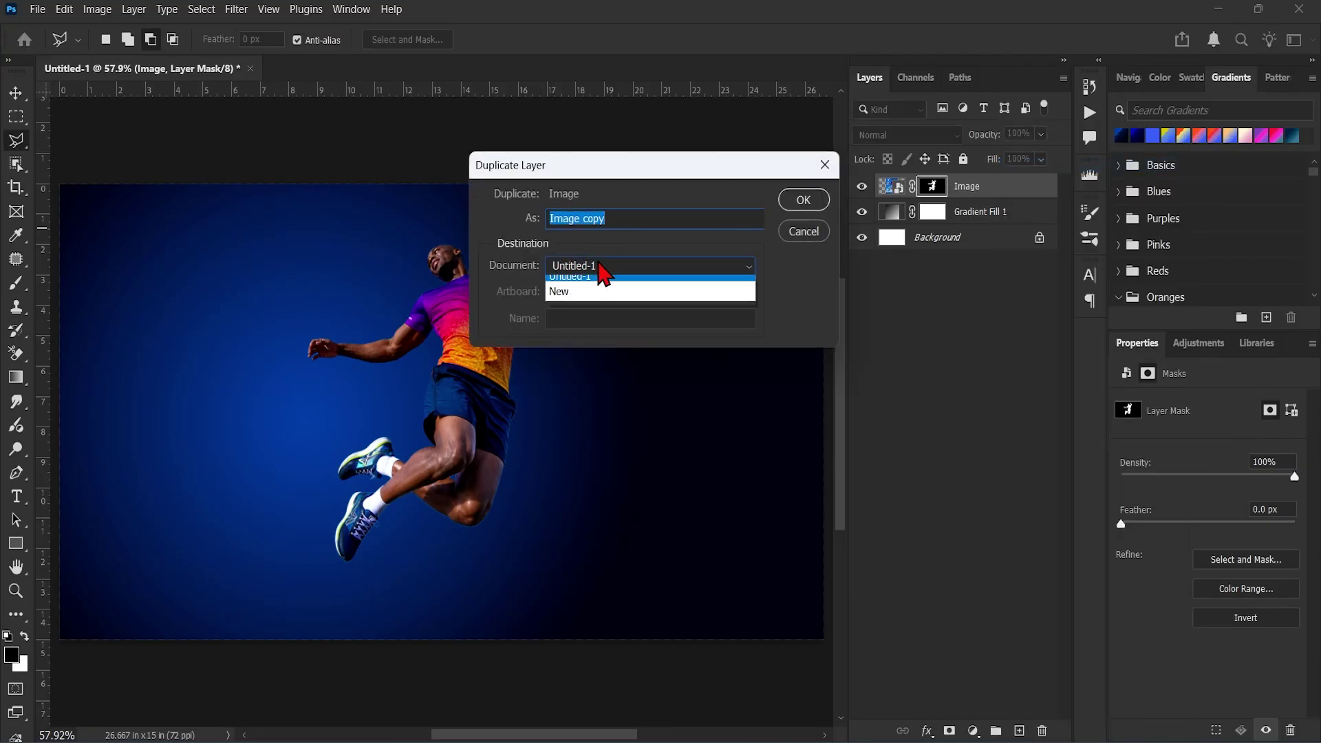
pyautogui.click(596, 300)
pyautogui.click(819, 201)
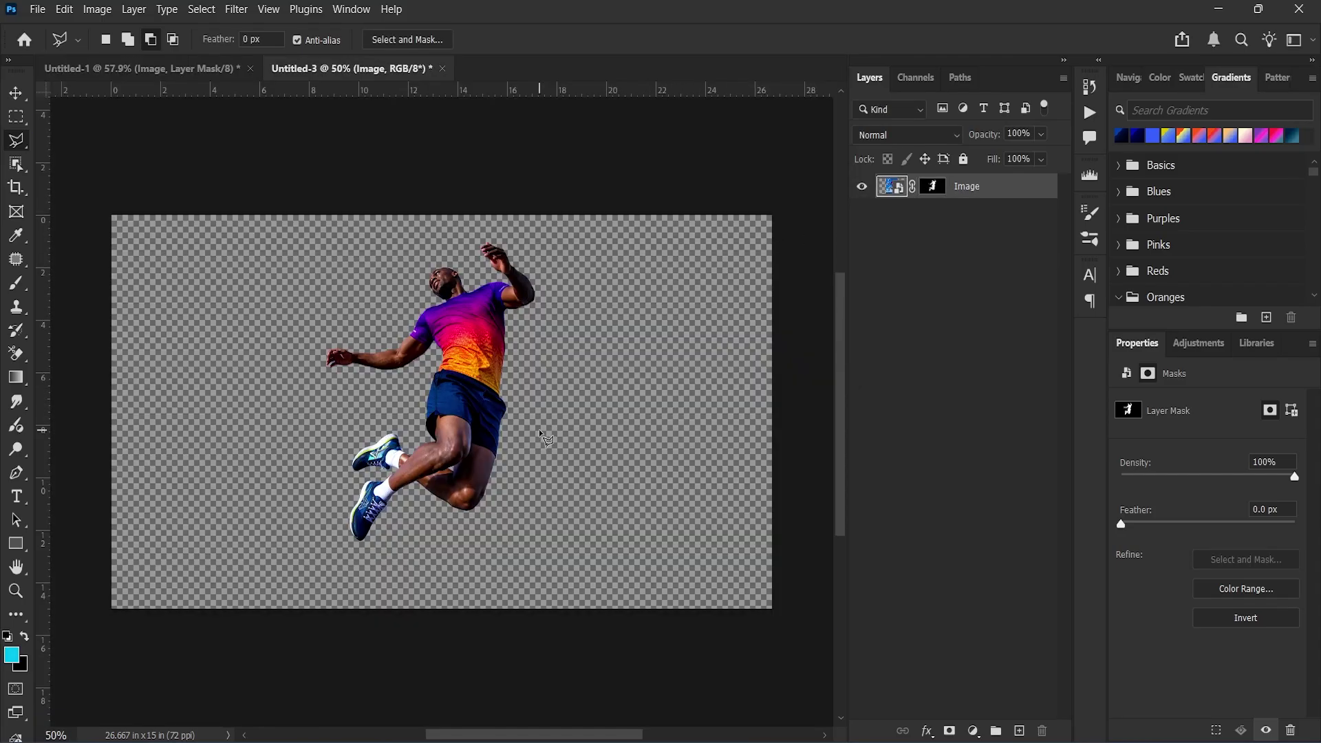
# In the new document, copy two narrow vertical strips of the man's shirt from the Image layer to separate layers.
pyautogui.click(148, 69)
pyautogui.click(334, 70)
pyautogui.scroll(6, 474, 337)
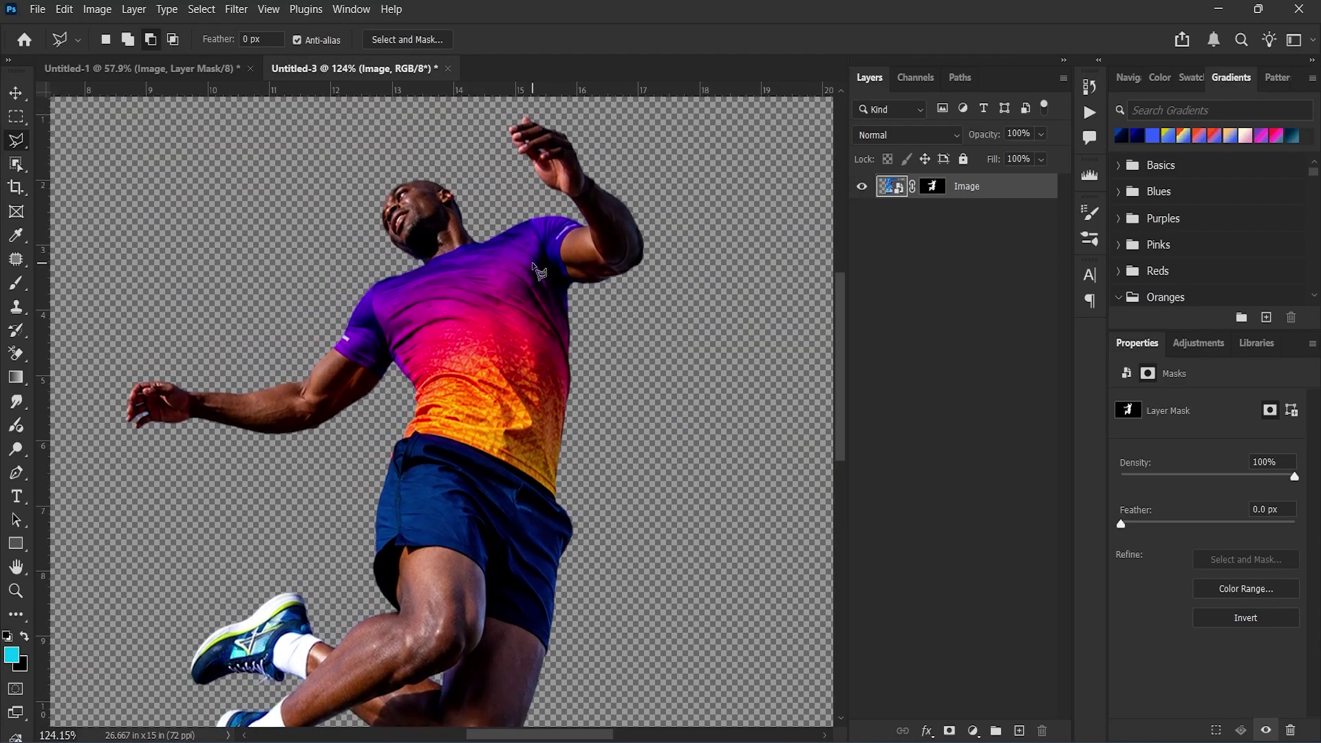
pyautogui.scroll(3, 537, 272)
pyautogui.press('m')
pyautogui.moveTo(439, 282)
pyautogui.mouseDown()
pyautogui.moveTo(492, 394)
pyautogui.moveTo(531, 555)
pyautogui.mouseUp()
pyautogui.rightClick(469, 315)
pyautogui.click(521, 438)
pyautogui.rightClick(501, 463)
pyautogui.click(530, 159)
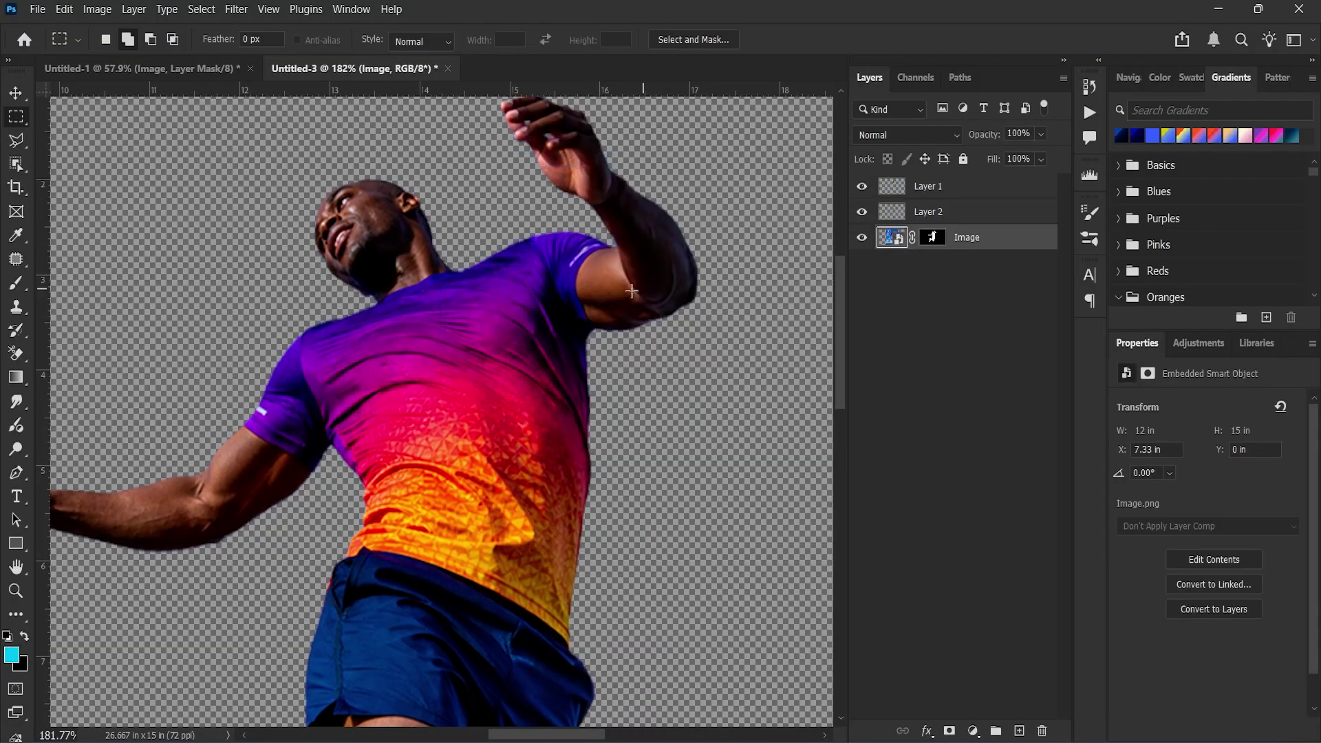
# Copy narrow vertical strips of the shorts, about 0.61 by 1.39 in, and the thigh, about 0.4 by 1.36 in, to separate layers.
pyautogui.scroll(-8, 632, 291)
pyautogui.moveTo(386, 270); pyautogui.dragTo(454, 413)
pyautogui.rightClick(399, 313)
pyautogui.click(457, 440)
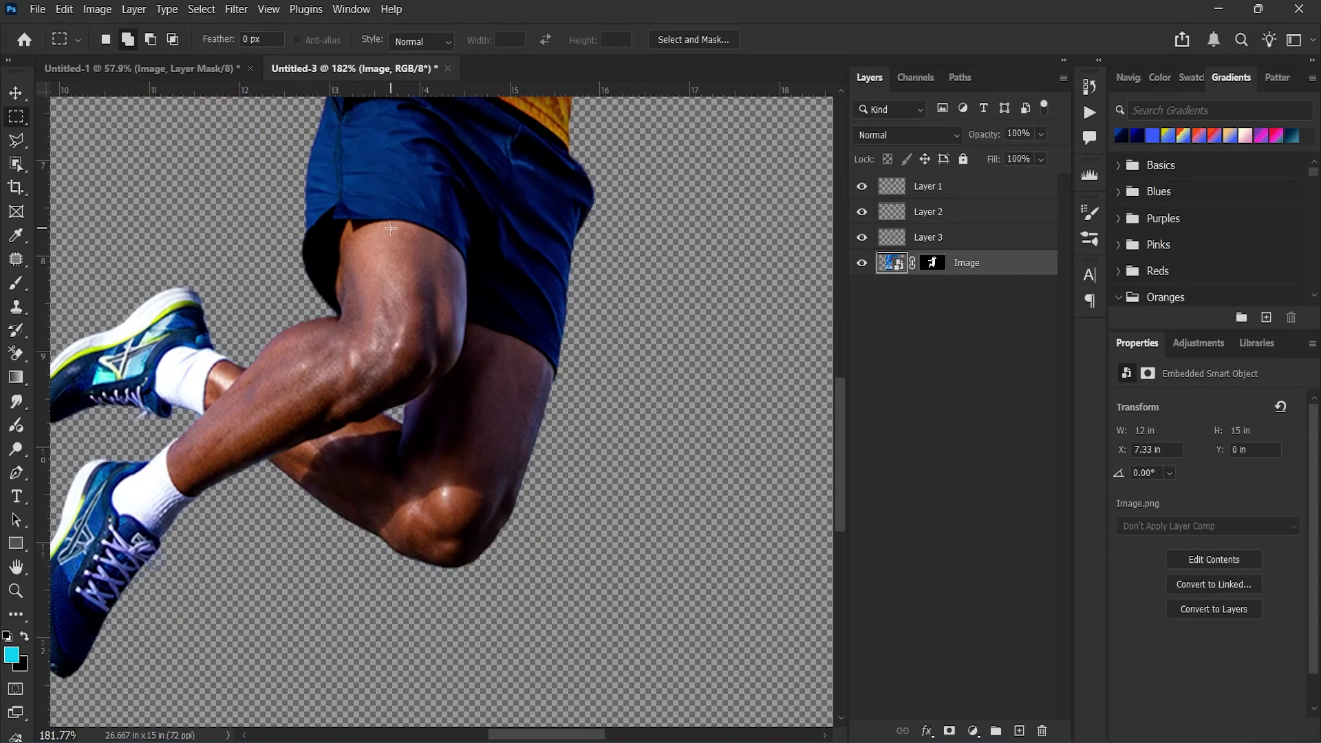
pyautogui.moveTo(391, 228); pyautogui.dragTo(455, 391)
pyautogui.rightClick(415, 271)
pyautogui.click(481, 401)
# Copy a narrow vertical strip of the lower shoe, about 0.26 by 1.64 in, to its own layer.
pyautogui.scroll(2, 348, 493)
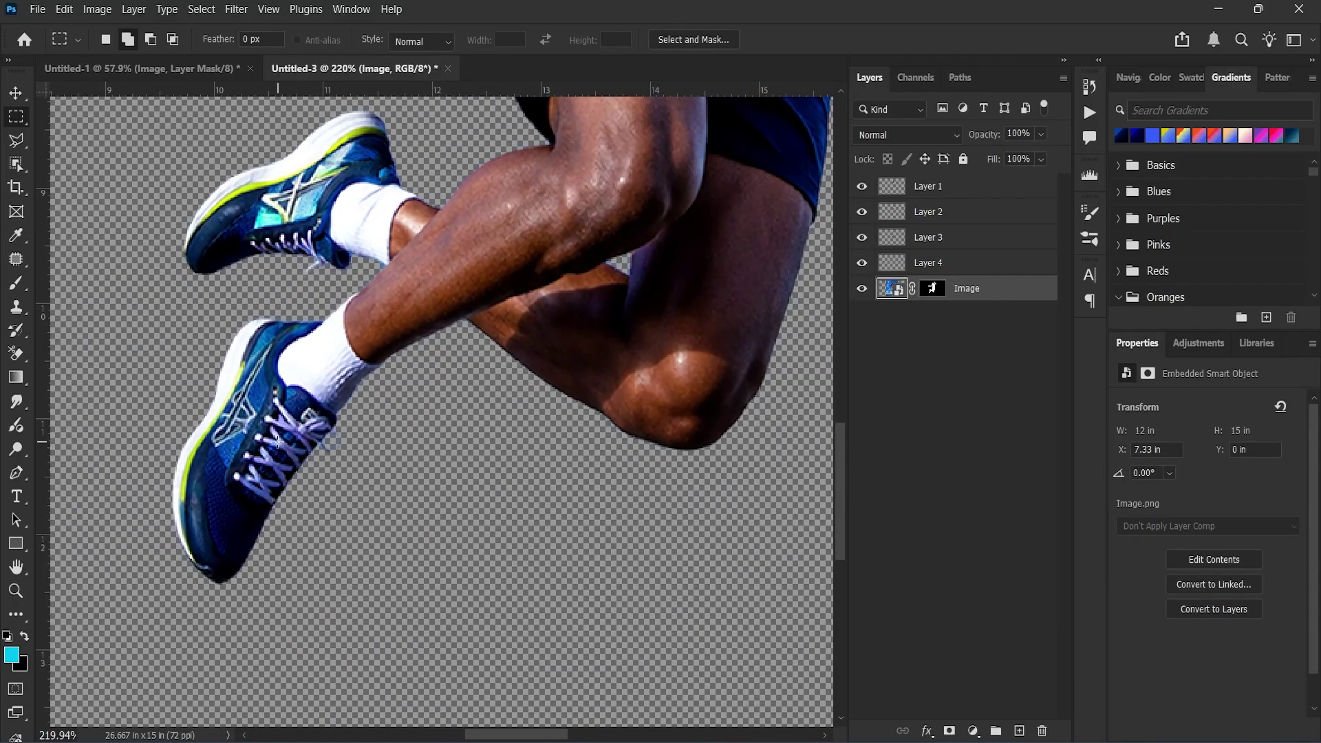
pyautogui.scroll(2, 278, 442)
pyautogui.moveTo(210, 295); pyautogui.dragTo(254, 604)
pyautogui.rightClick(254, 441)
pyautogui.click(298, 126)
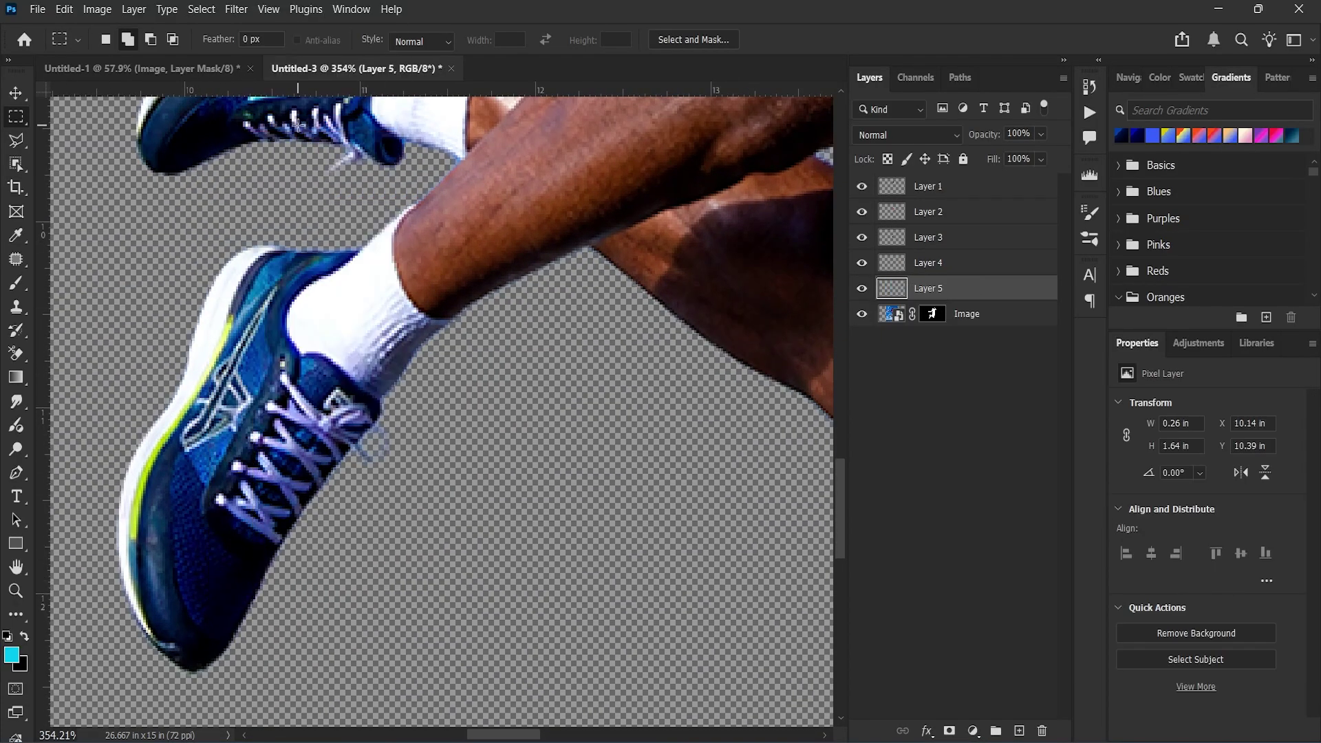
# Stretch the purple shirt strip on Layer 1 across the full canvas width and place it along the canvas's upper edge.
pyautogui.hotkey('ctrl', '0')
pyautogui.click(927, 185)
pyautogui.hotkey('ctrl', 't')
pyautogui.moveTo(484, 295); pyautogui.dragTo(824, 295)
pyautogui.moveTo(467, 295); pyautogui.dragTo(59, 295)
pyautogui.moveTo(687, 296); pyautogui.dragTo(708, 196)
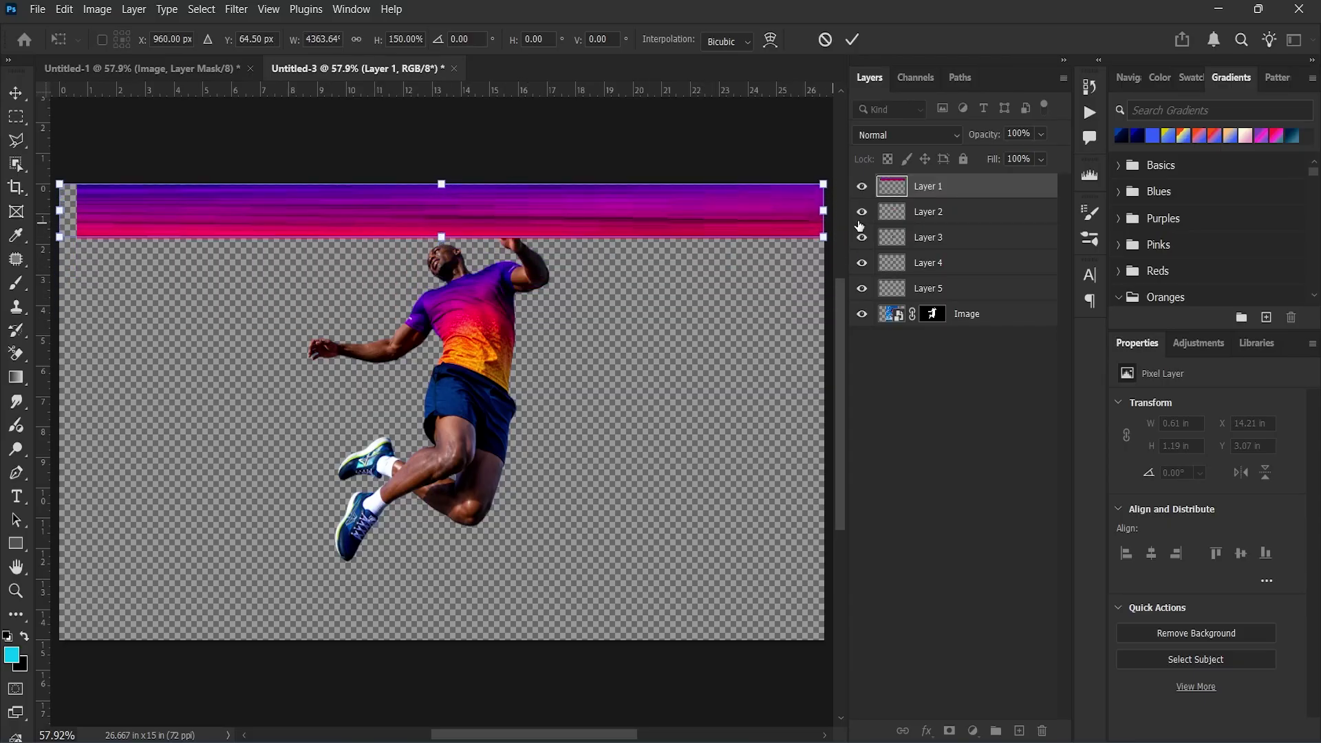
# Stretch the orange shirt strip on Layer 2 across the canvas width and place it directly below the purple band.
pyautogui.click(928, 212)
pyautogui.hotkey('ctrl', 't')
pyautogui.moveTo(523, 343); pyautogui.dragTo(823, 342)
pyautogui.moveTo(442, 341); pyautogui.dragTo(59, 341)
pyautogui.moveTo(452, 341); pyautogui.dragTo(451, 266)
# Stretch the shorts strip on Layer 3 across the canvas width and extend it up to the orange band.
pyautogui.click(928, 237)
pyautogui.hotkey('ctrl', 't')
pyautogui.moveTo(481, 392); pyautogui.dragTo(824, 392)
pyautogui.moveTo(436, 392); pyautogui.dragTo(100, 409)
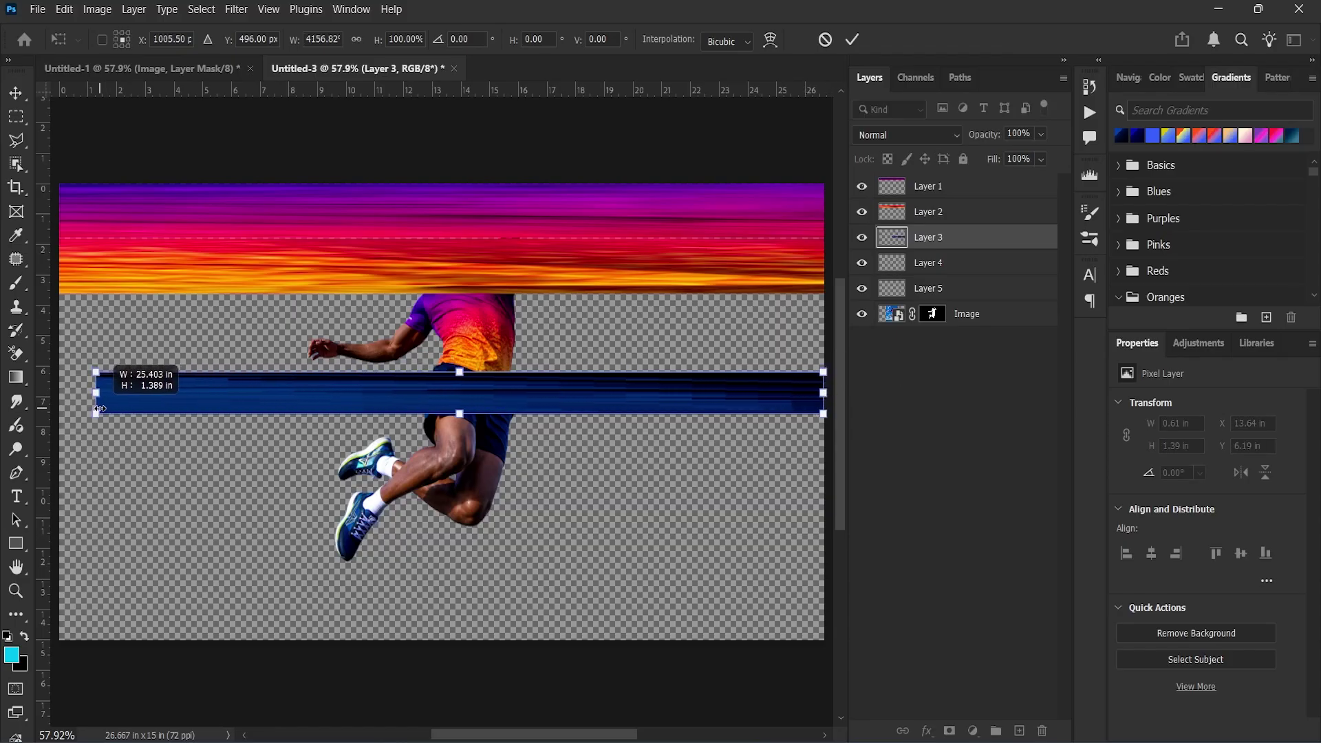
pyautogui.moveTo(459, 371); pyautogui.dragTo(451, 344)
# Stretch the thigh strip on Layer 4 across the canvas width, scale its height to about 149%, and place it below the navy band.
pyautogui.click(928, 262)
pyautogui.hotkey('ctrl', 't')
pyautogui.moveTo(482, 437); pyautogui.dragTo(59, 438)
pyautogui.moveTo(329, 418); pyautogui.dragTo(329, 391)
pyautogui.moveTo(447, 421); pyautogui.dragTo(447, 390)
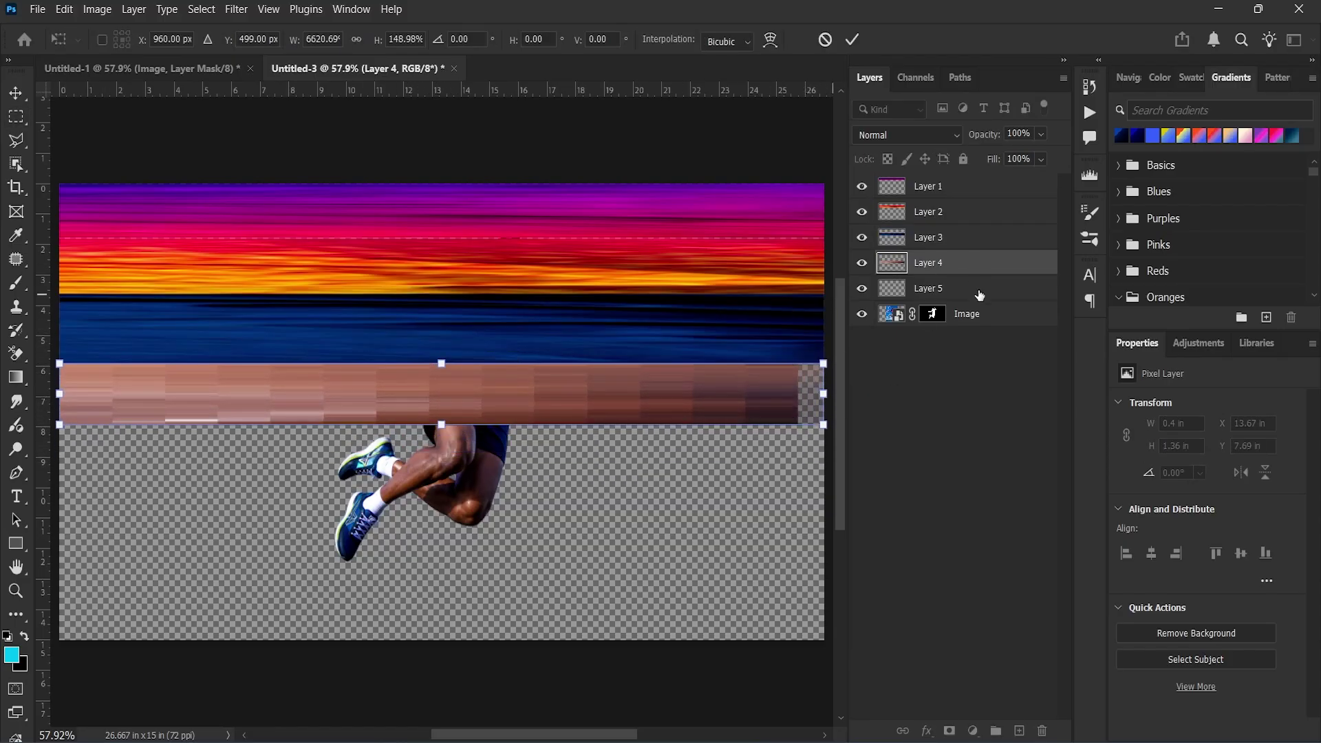
# Stretch the shoe strip on Layer 5 across the canvas width and extend it up to the skin-toned band.
pyautogui.click(979, 293)
pyautogui.hotkey('ctrl', 't')
pyautogui.moveTo(481, 524); pyautogui.dragTo(824, 525)
pyautogui.moveTo(339, 525); pyautogui.dragTo(59, 525)
pyautogui.moveTo(441, 501); pyautogui.dragTo(441, 433)
# Merge Layers 1 to 5 into a single layer of colour bands and hide the Image layer.
pyautogui.click(952, 289)
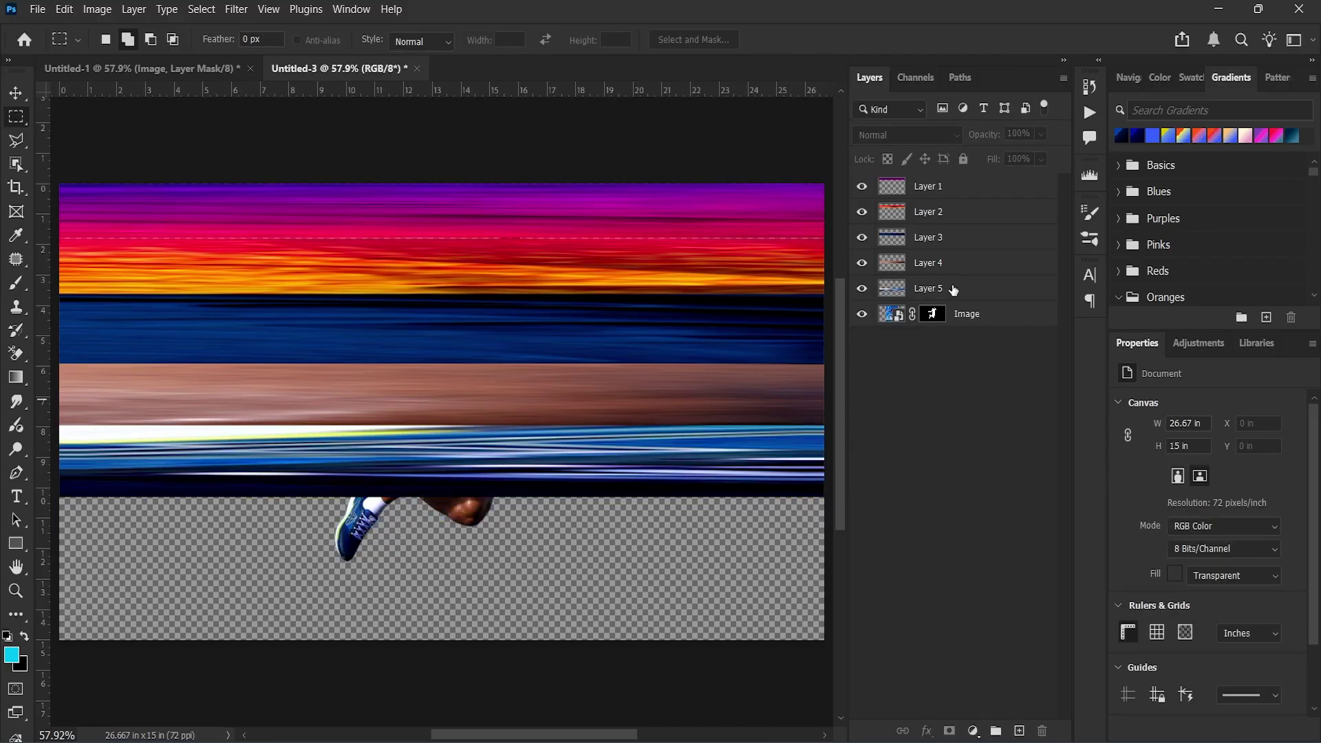
pyautogui.keyDown('shift'); pyautogui.click(963, 193); pyautogui.keyUp('shift')
pyautogui.hotkey('ctrl', 'e')
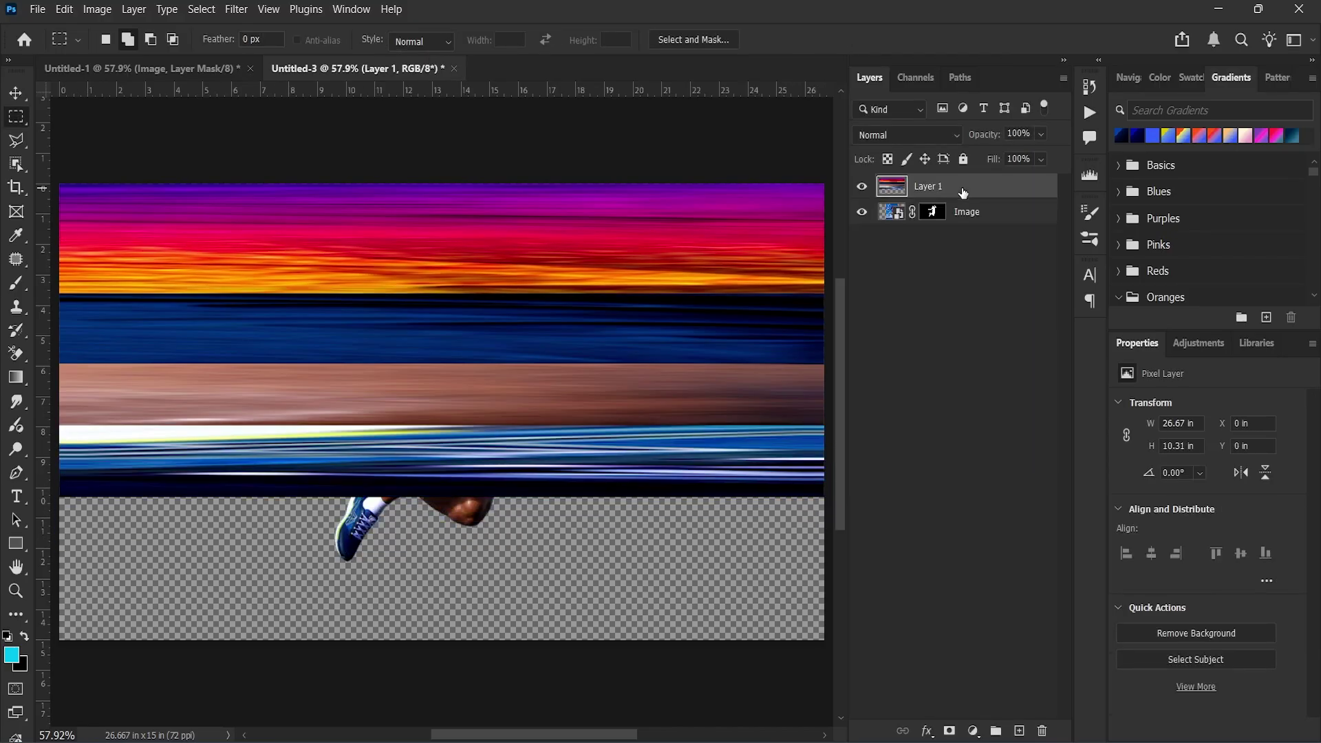
pyautogui.click(863, 217)
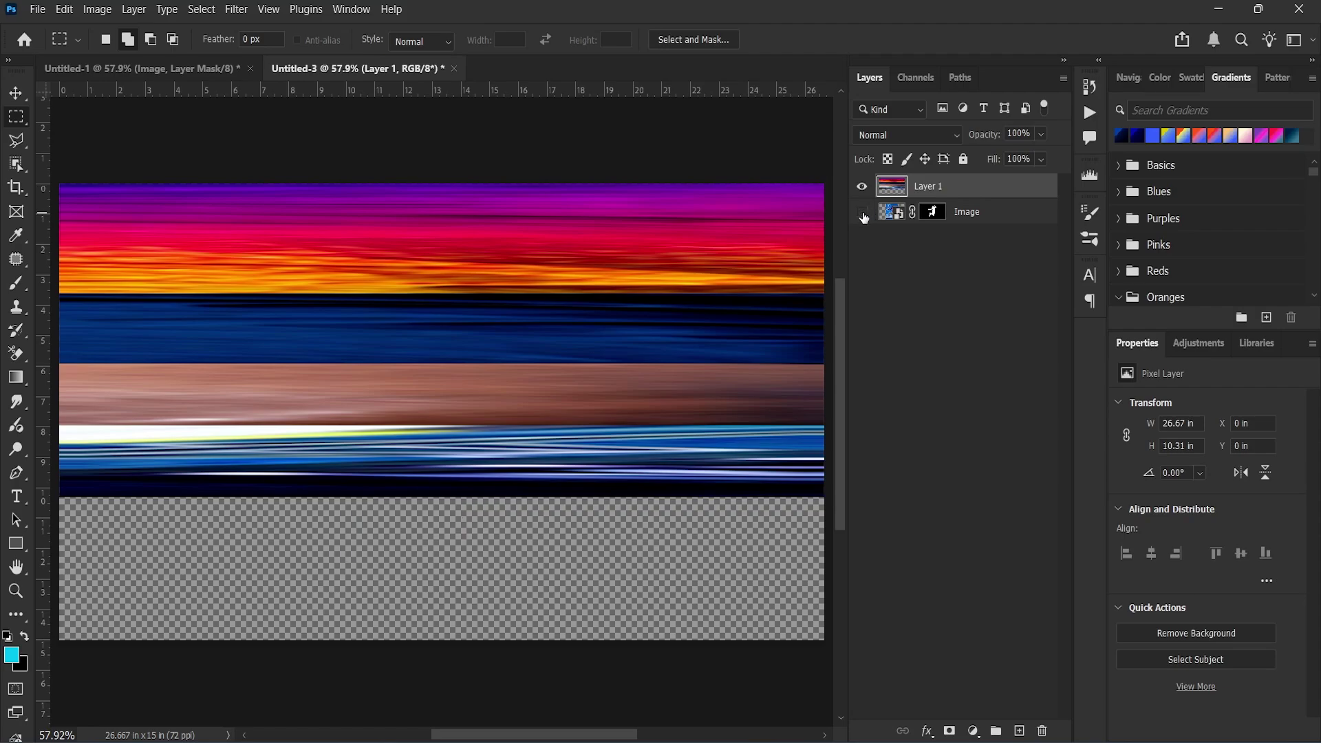
# Convert the merged band layer to a smart object and resize the image to 1920 × 1920 pixels.
pyautogui.rightClick(978, 192)
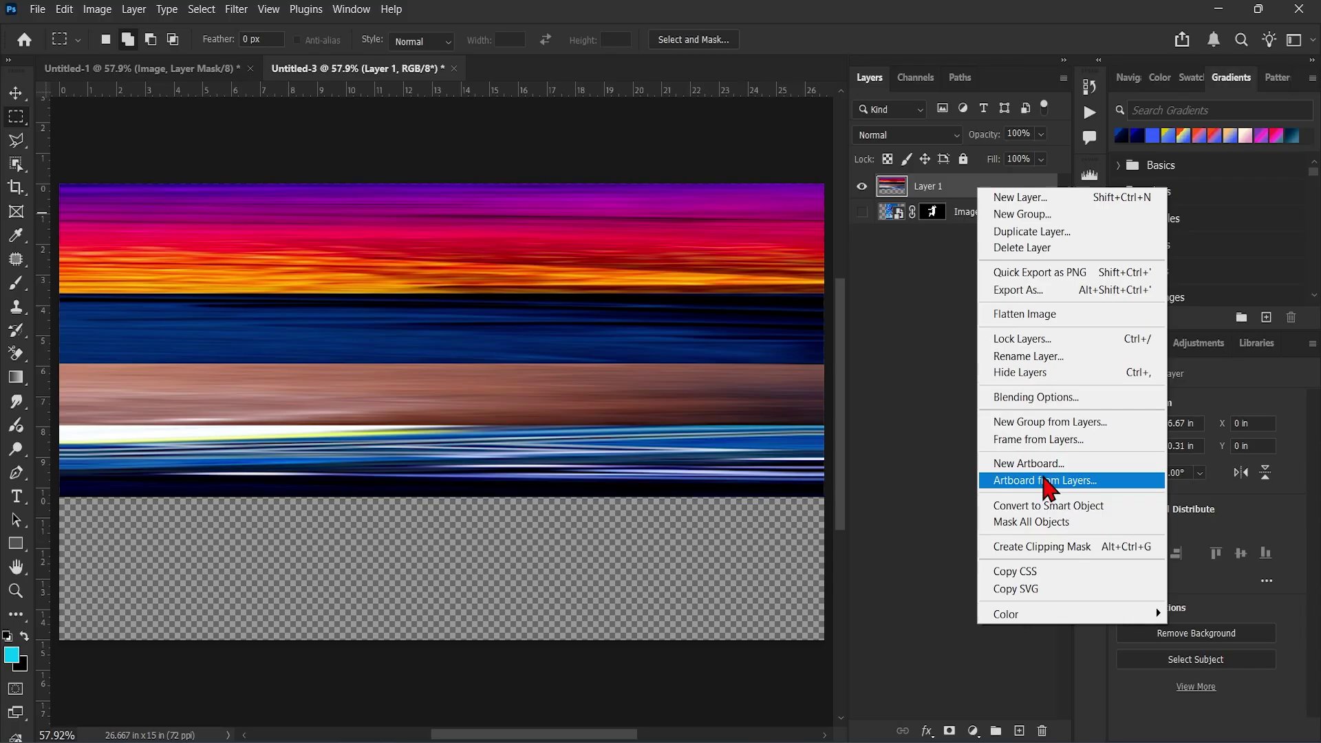
pyautogui.click(1040, 506)
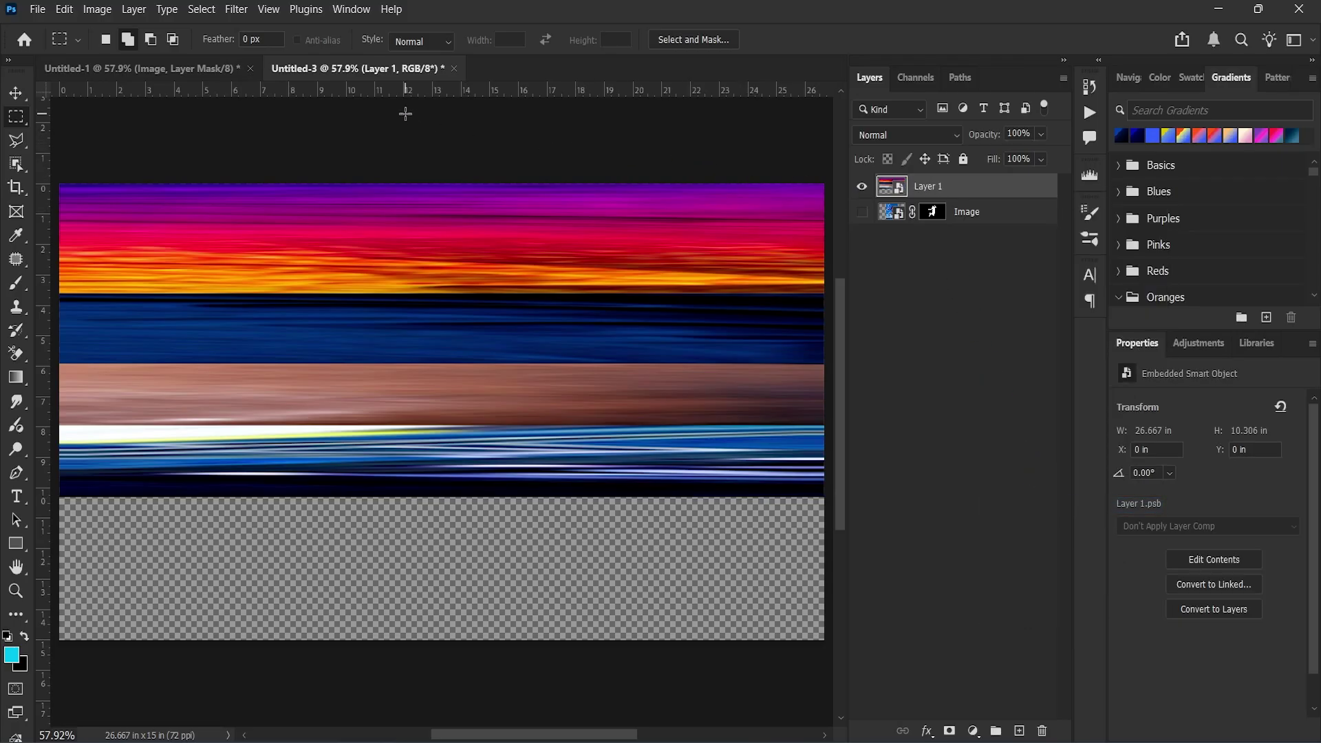
pyautogui.click(97, 9)
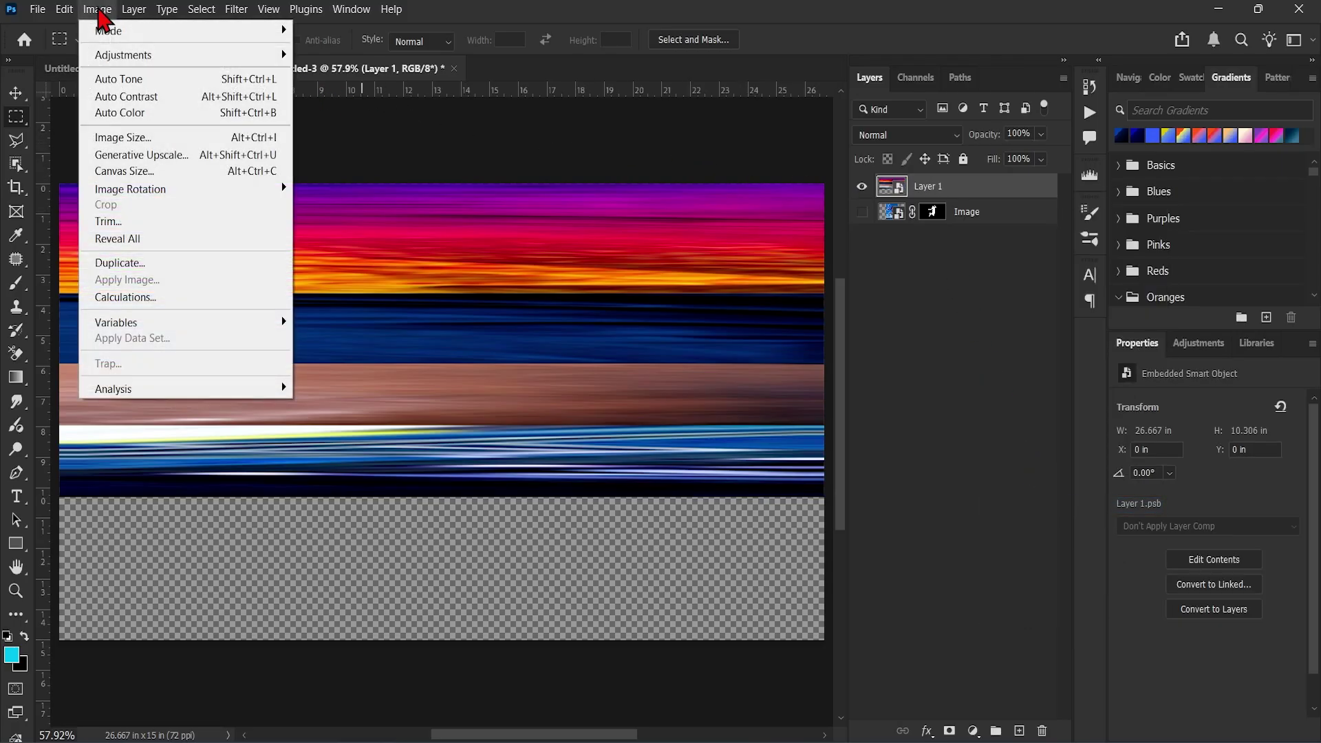
pyautogui.click(128, 139)
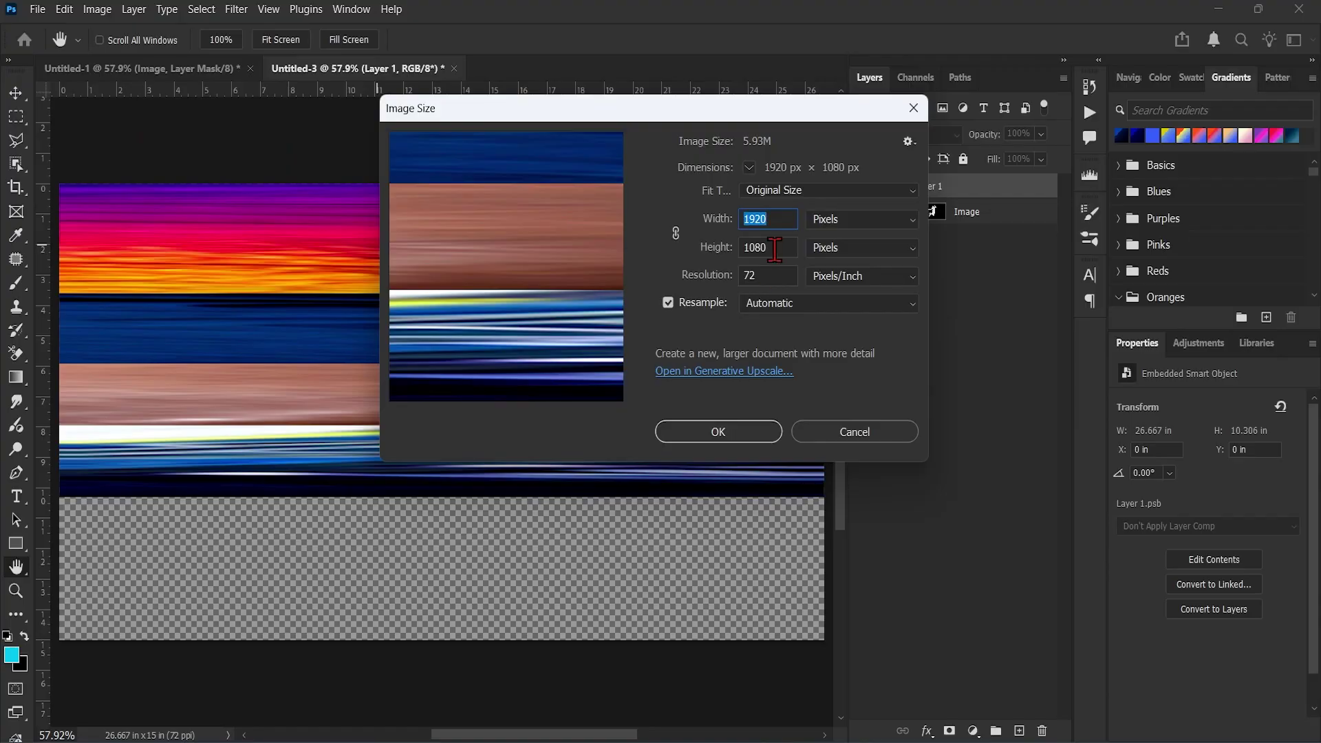
pyautogui.press('Tab')
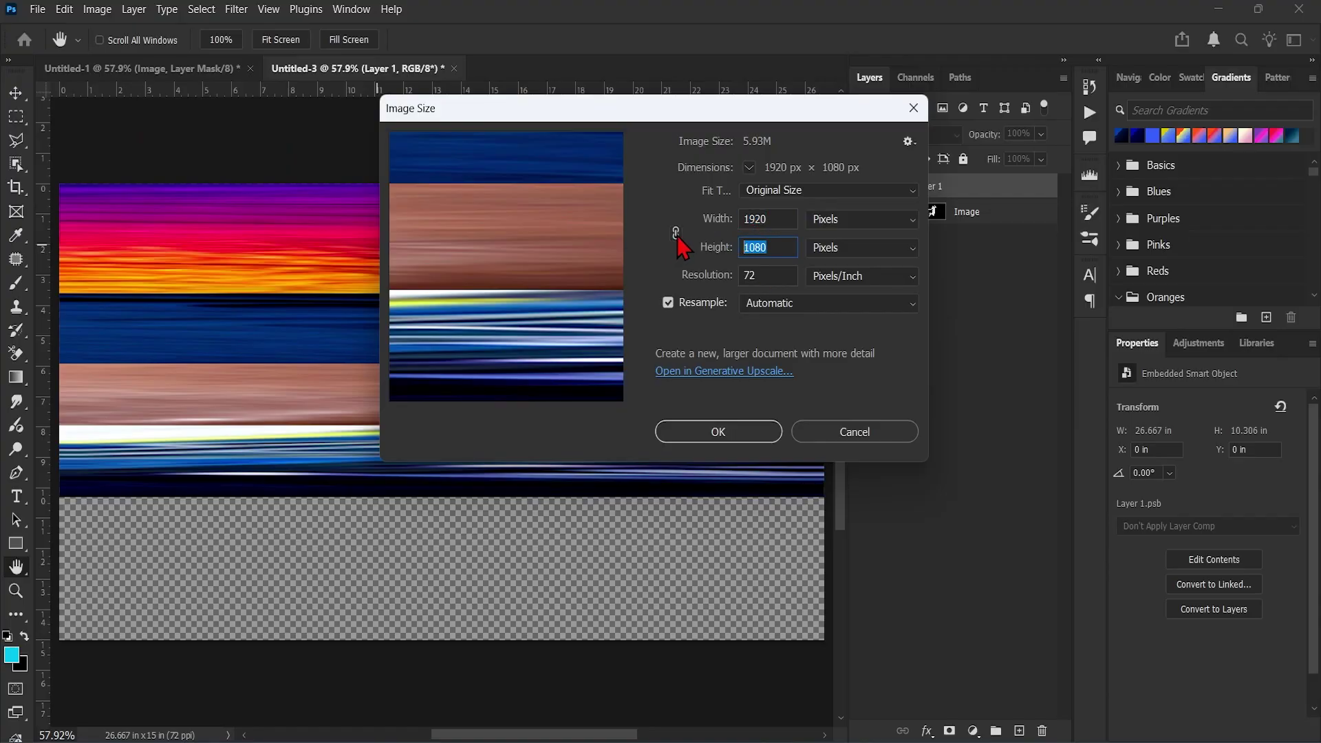
pyautogui.write('1920')
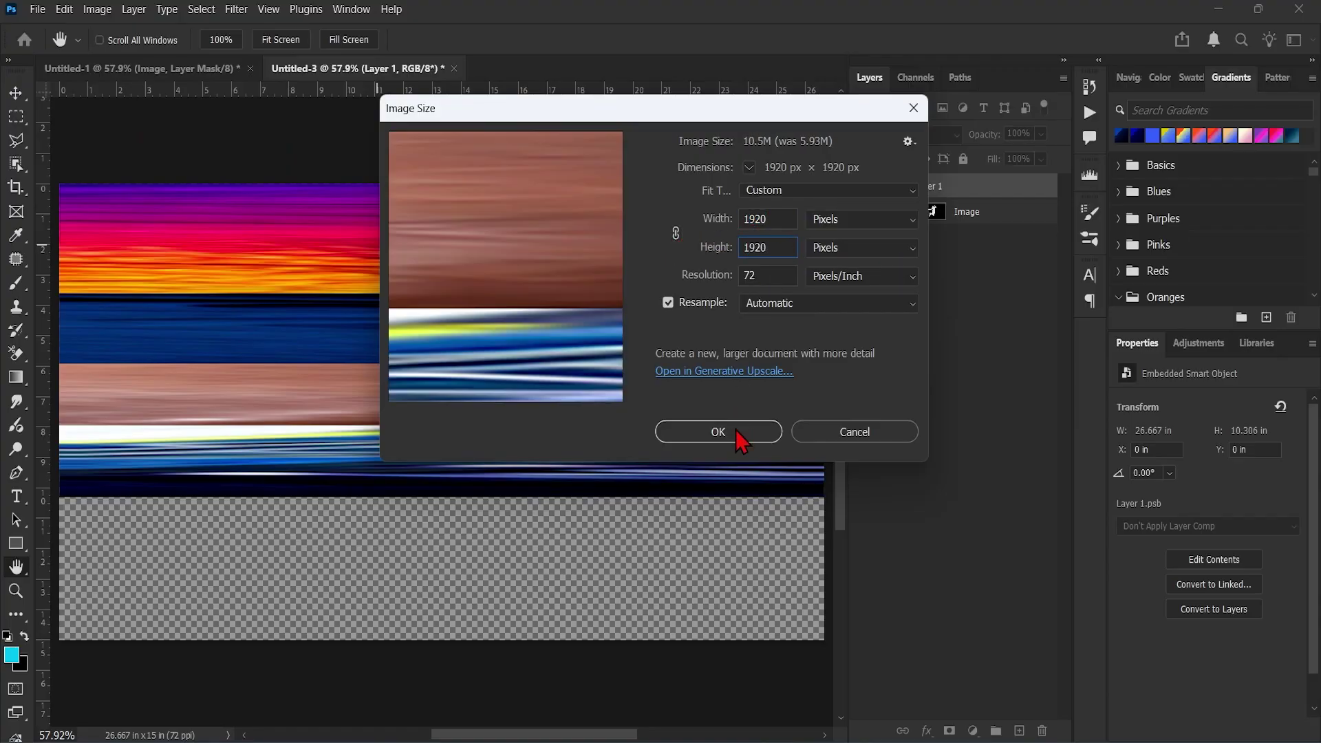
pyautogui.click(731, 433)
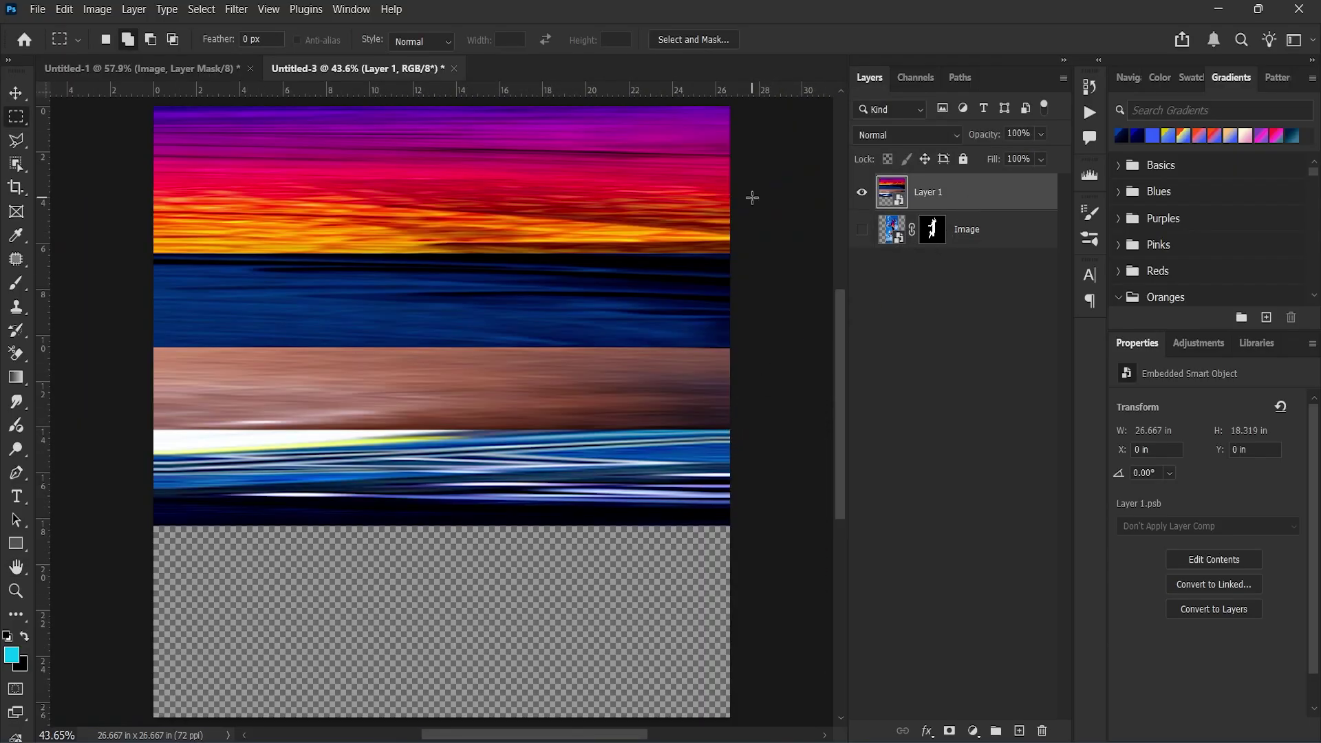
# Apply the Polar Coordinates distortion to the band layer with Rectangular to Polar, checking the preview at 25%.
pyautogui.click(236, 9)
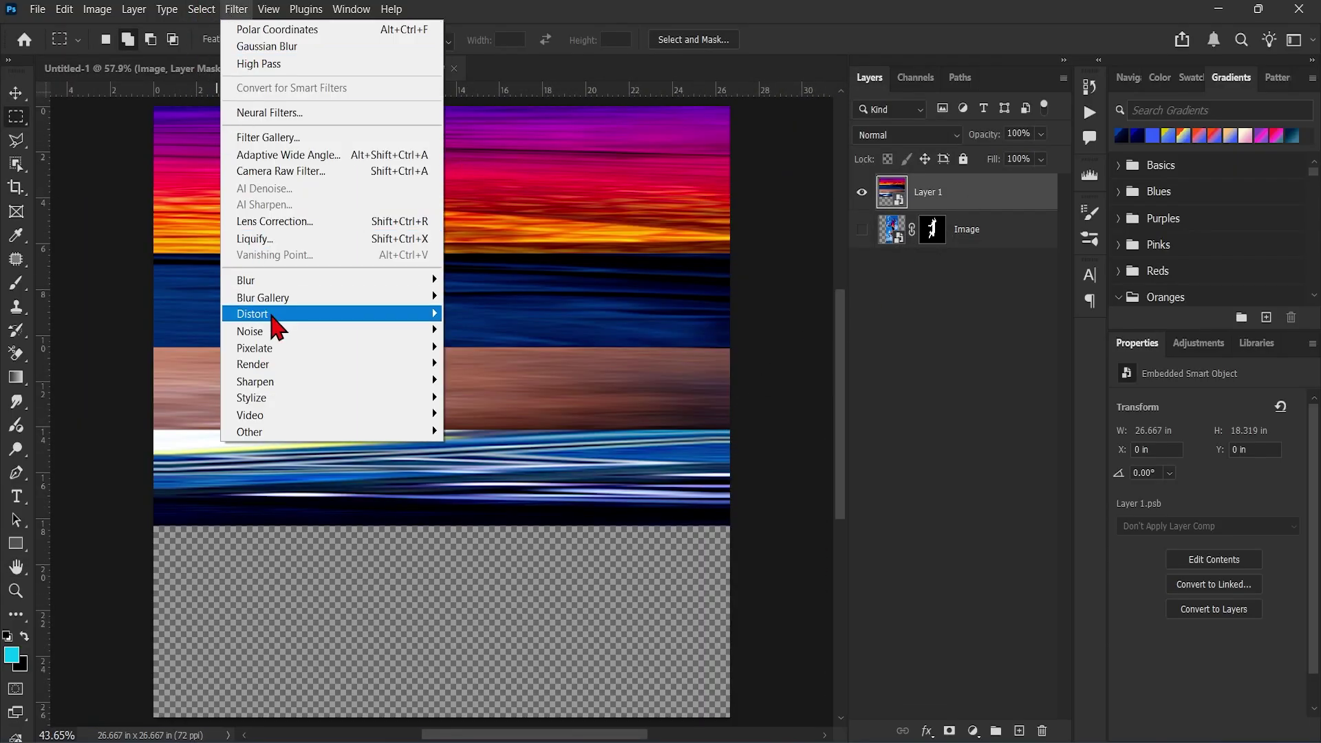
pyautogui.moveTo(433, 315)
pyautogui.click(493, 345)
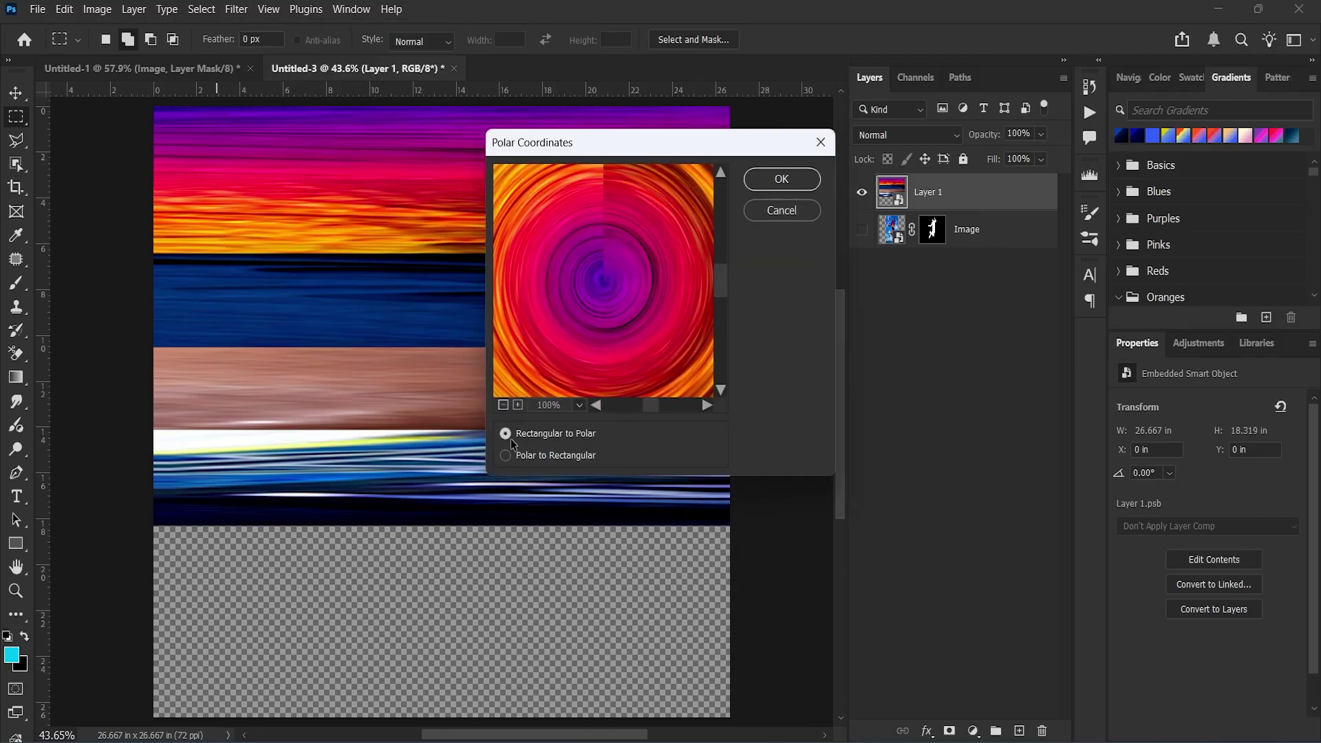
pyautogui.click(503, 408)
pyautogui.click(504, 408)
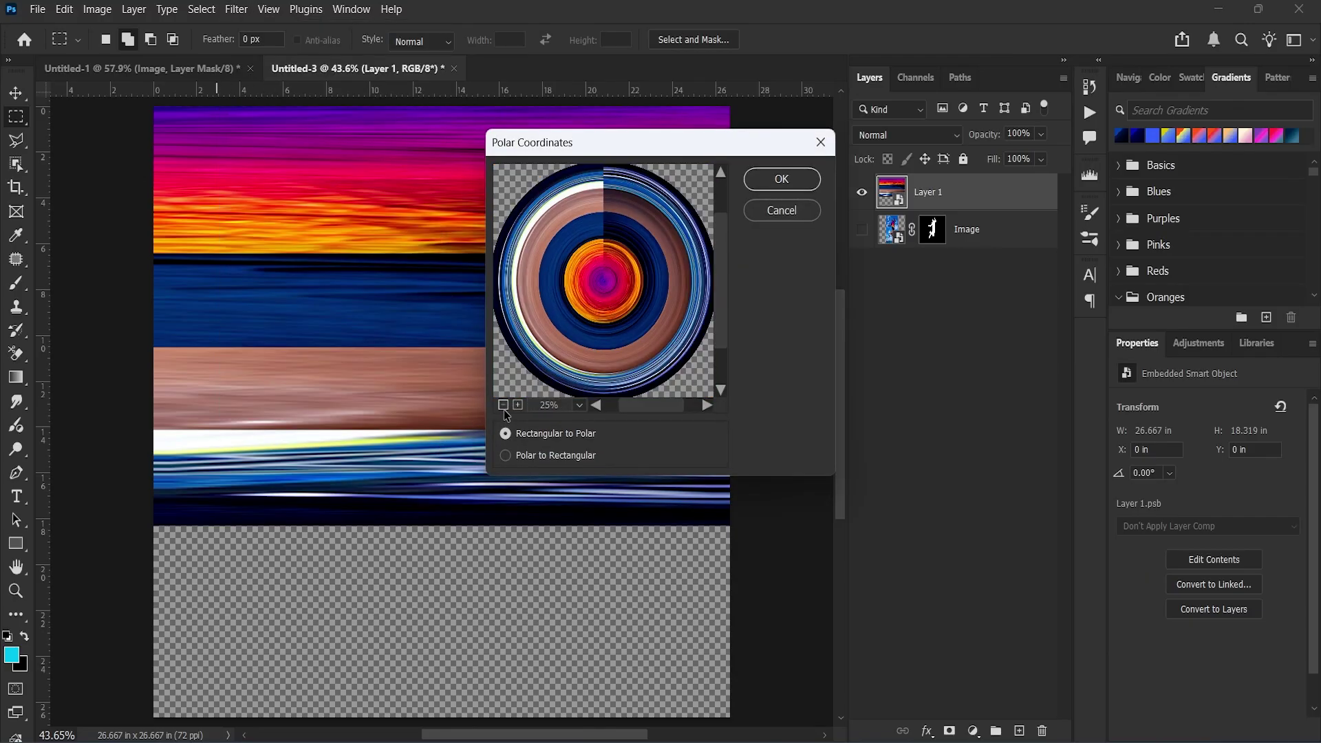
pyautogui.click(782, 179)
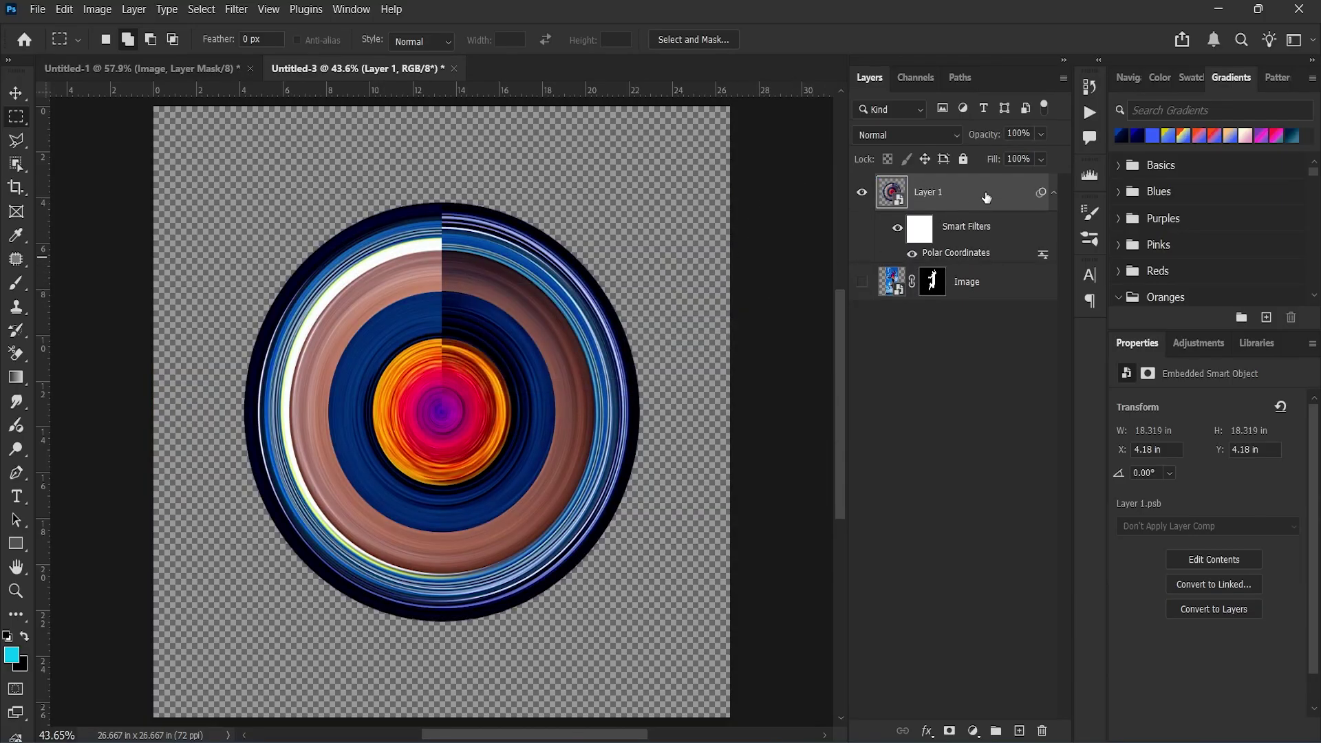
# Rasterize the circular band layer and convert it back to a smart object.
pyautogui.rightClick(986, 198)
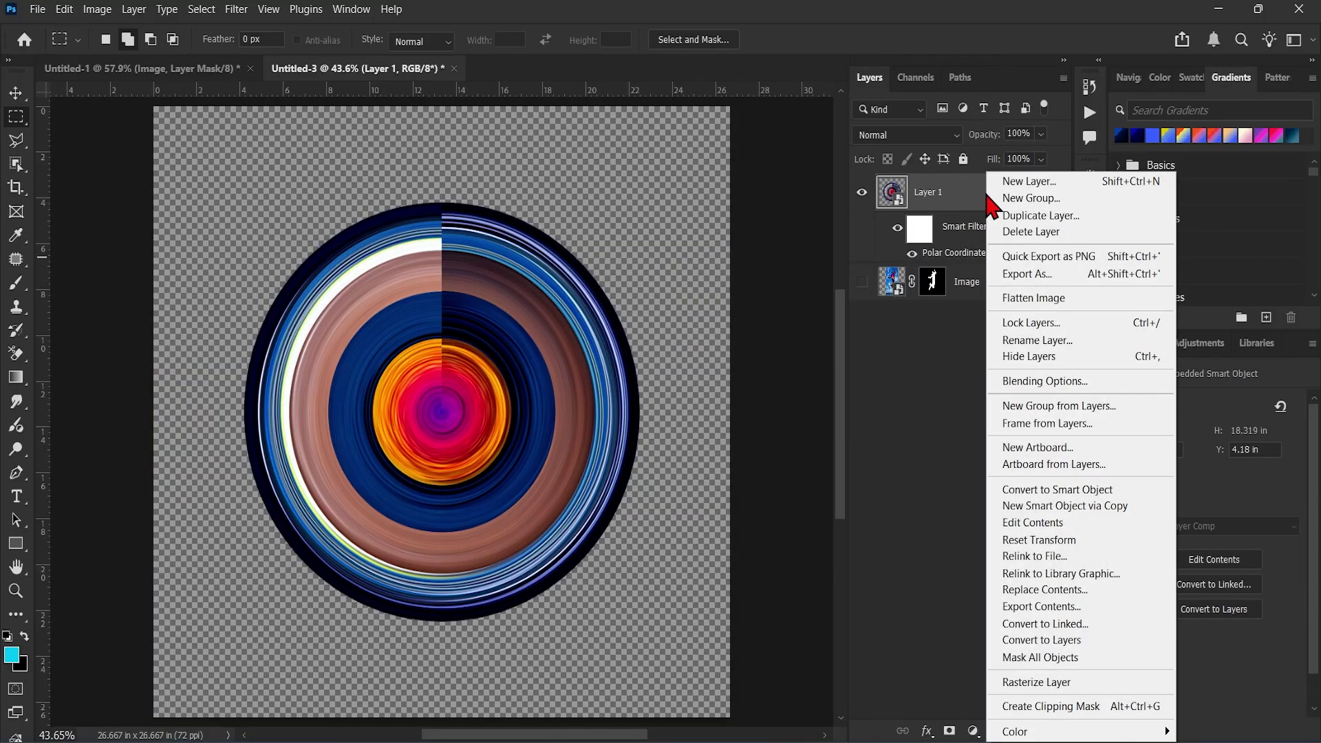
pyautogui.click(1067, 682)
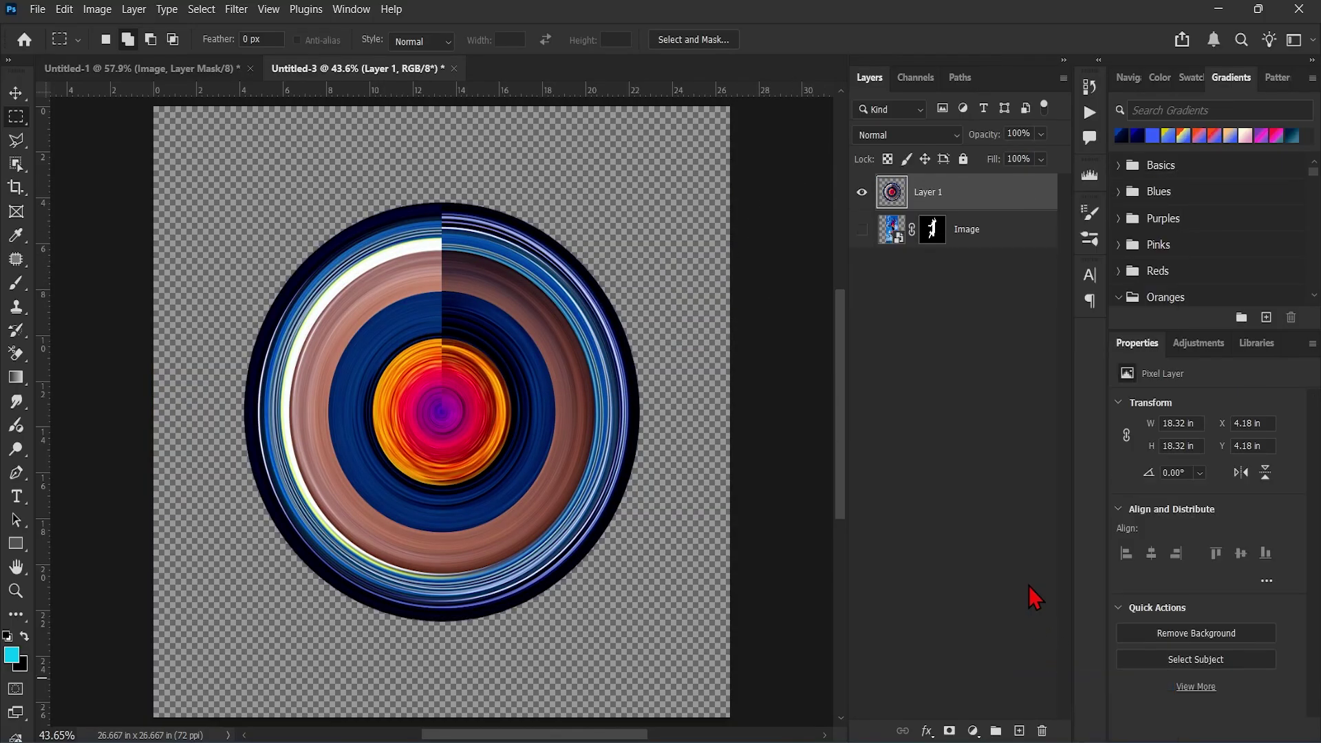
pyautogui.rightClick(977, 199)
pyautogui.click(1028, 531)
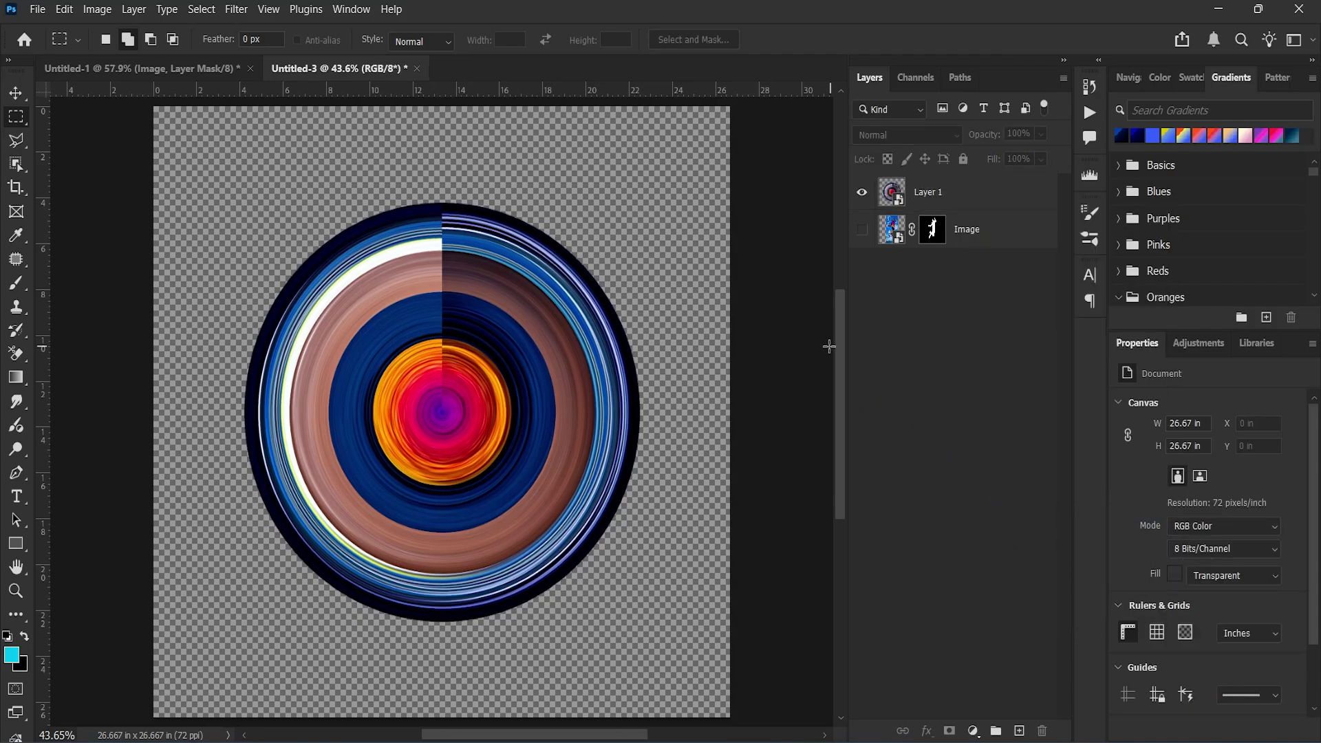
# Copy the circular band layer into the Untitled-1 document above the Image layer and rename it Vortex.
pyautogui.click(974, 201)
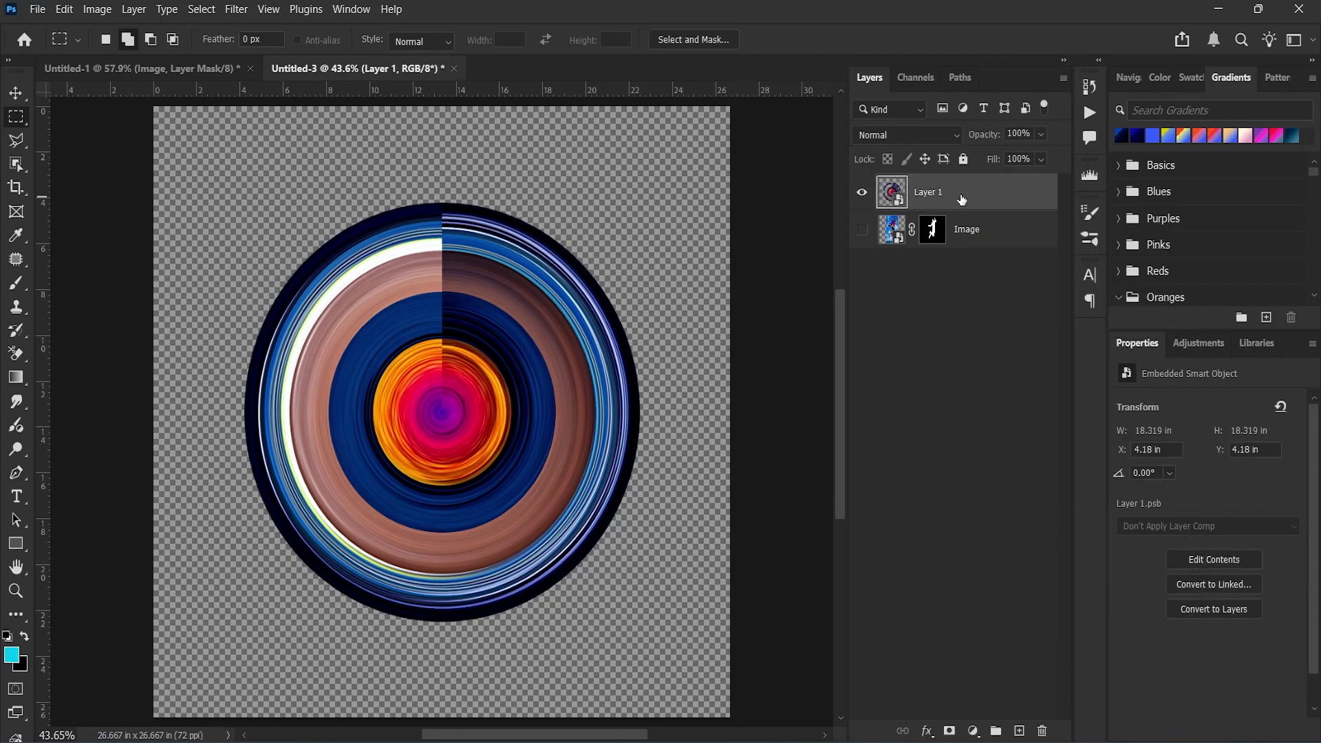
pyautogui.moveTo(974, 202); pyautogui.dragTo(455, 372)
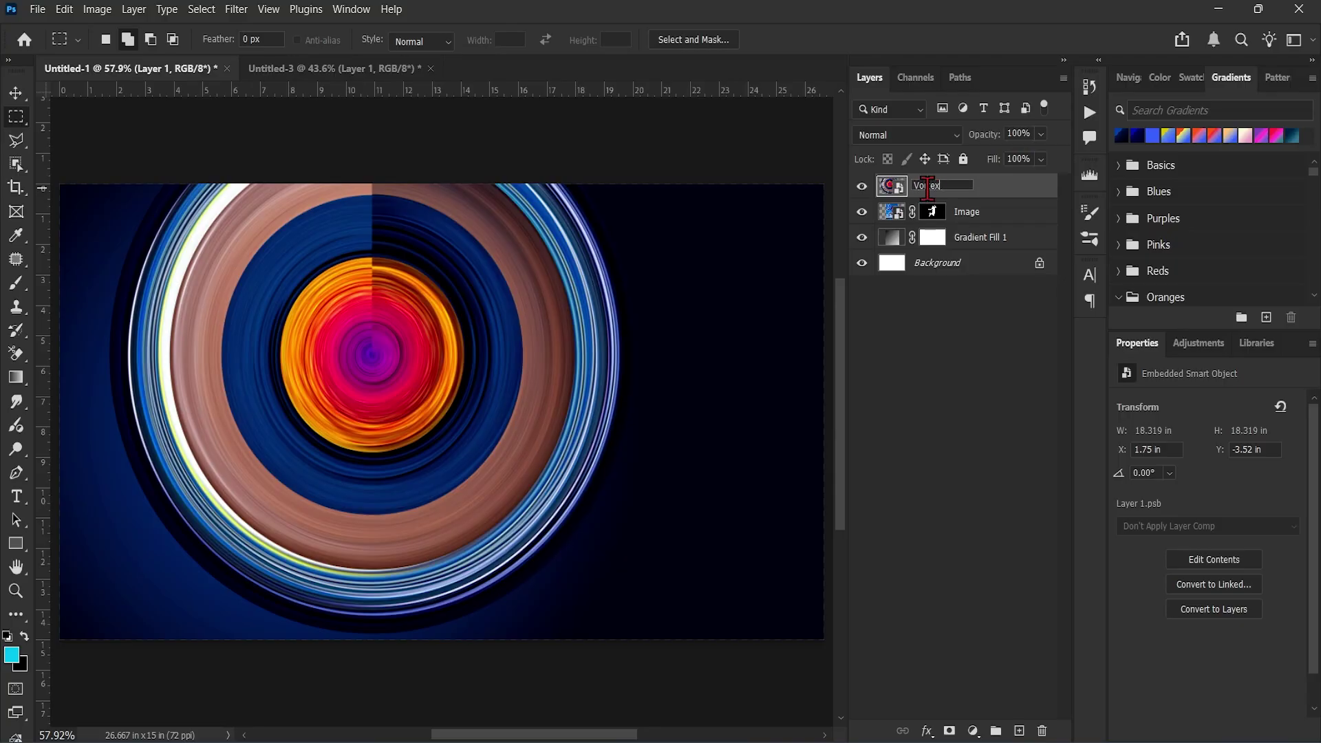
pyautogui.press('Return')
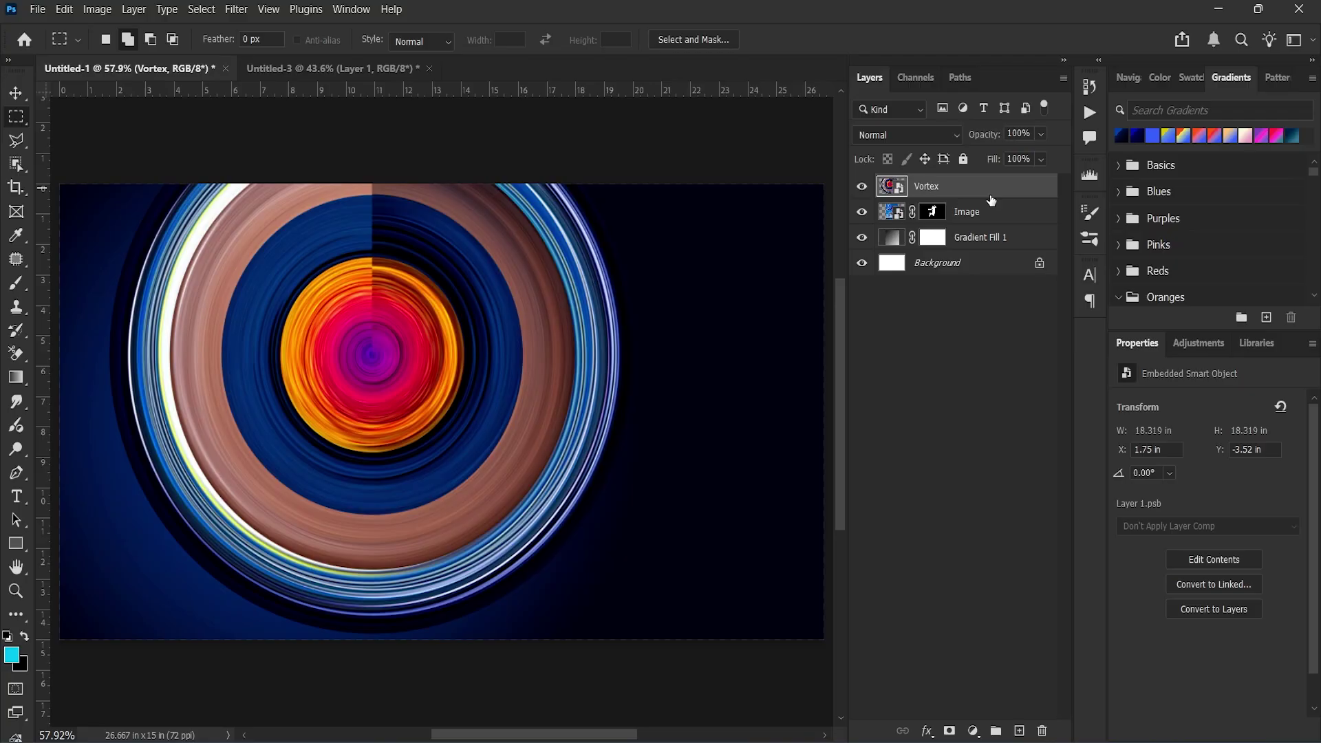
# Scale the Vortex disc to about 77% and position it over the athlete in the canvas's left half.
pyautogui.hotkey('ctrl', 't')
pyautogui.moveTo(634, 631); pyautogui.dragTo(516, 516)
pyautogui.moveTo(369, 377); pyautogui.dragTo(406, 495)
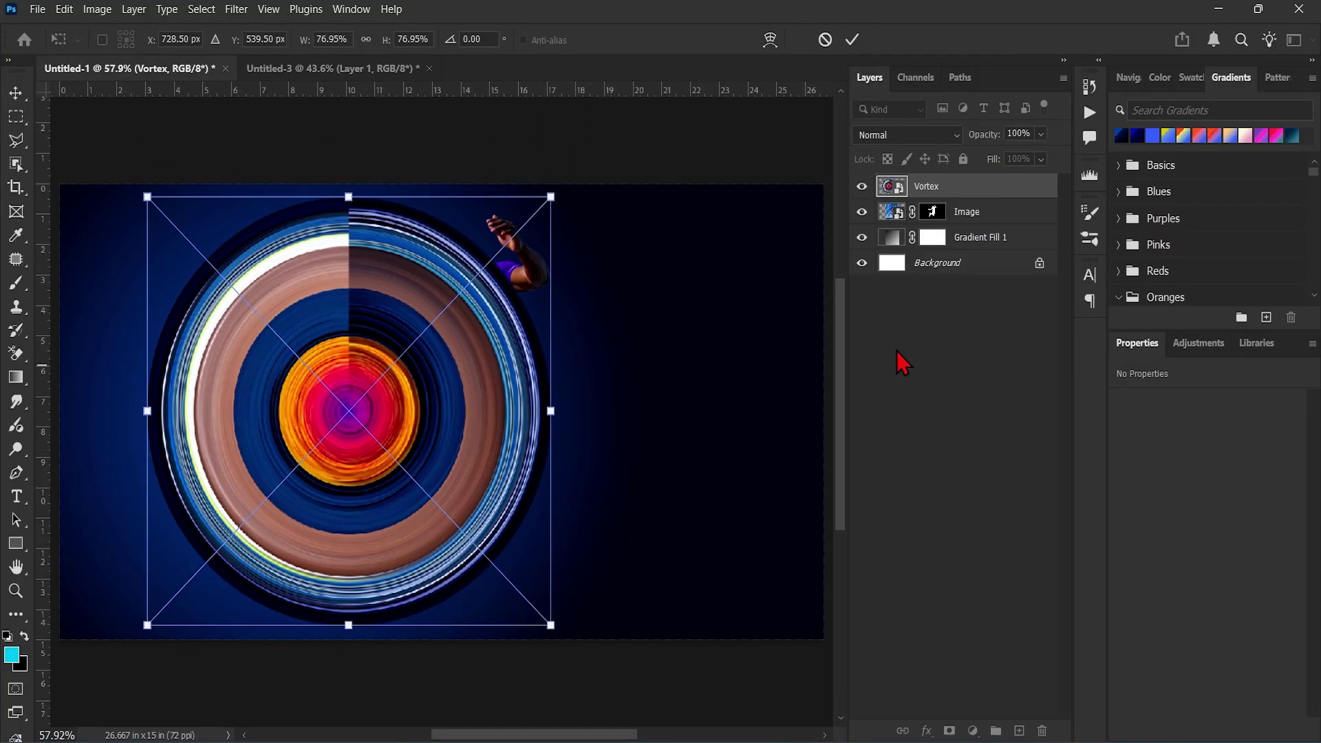
# Move the athlete's Image layer above Vortex and rename it Sport Person.
pyautogui.moveTo(991, 211); pyautogui.dragTo(999, 183)
pyautogui.doubleClick(967, 187)
pyautogui.write('SPort Person')
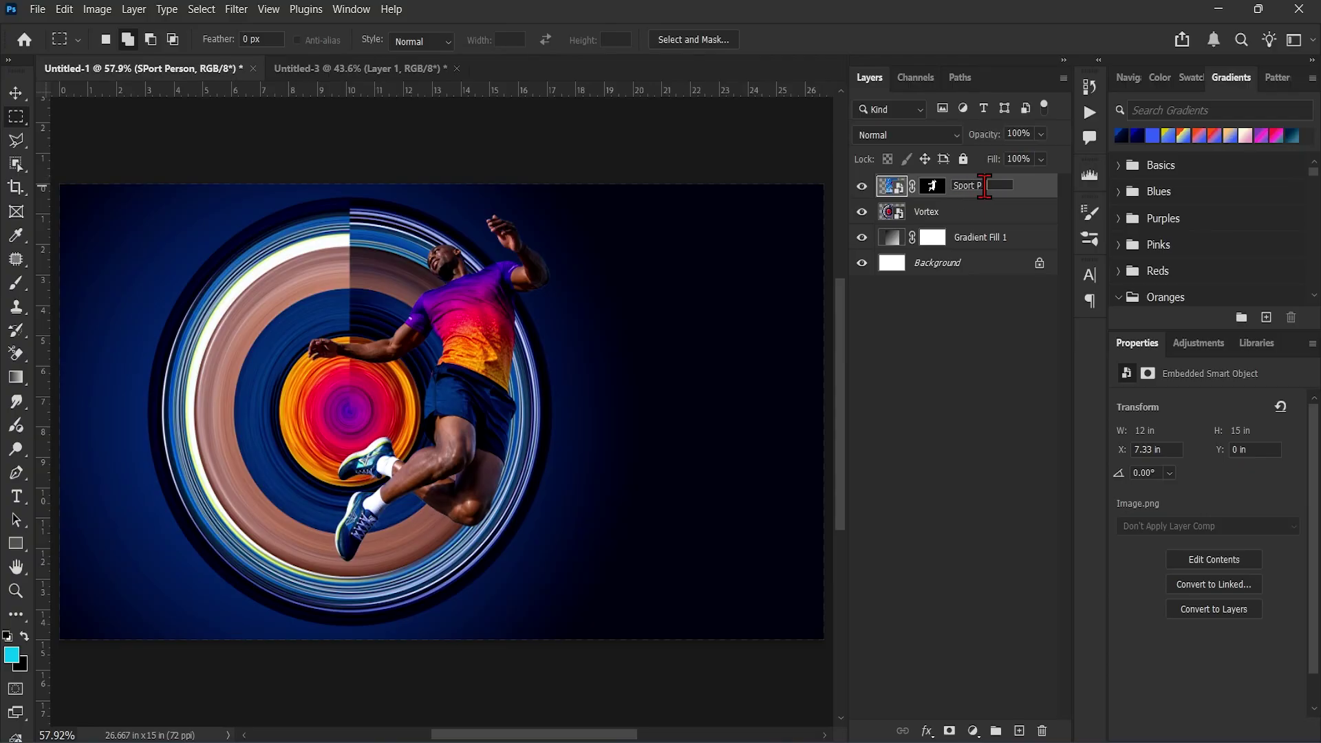
pyautogui.press('Return')
# Move the athlete left across the disc so his back lines up with the vortex's vertical seam.
pyautogui.hotkey('ctrl', 't')
pyautogui.moveTo(487, 377); pyautogui.dragTo(331, 377)
pyautogui.scroll(5, 331, 377)
pyautogui.click(982, 211)
pyautogui.hotkey('ctrl', 't')
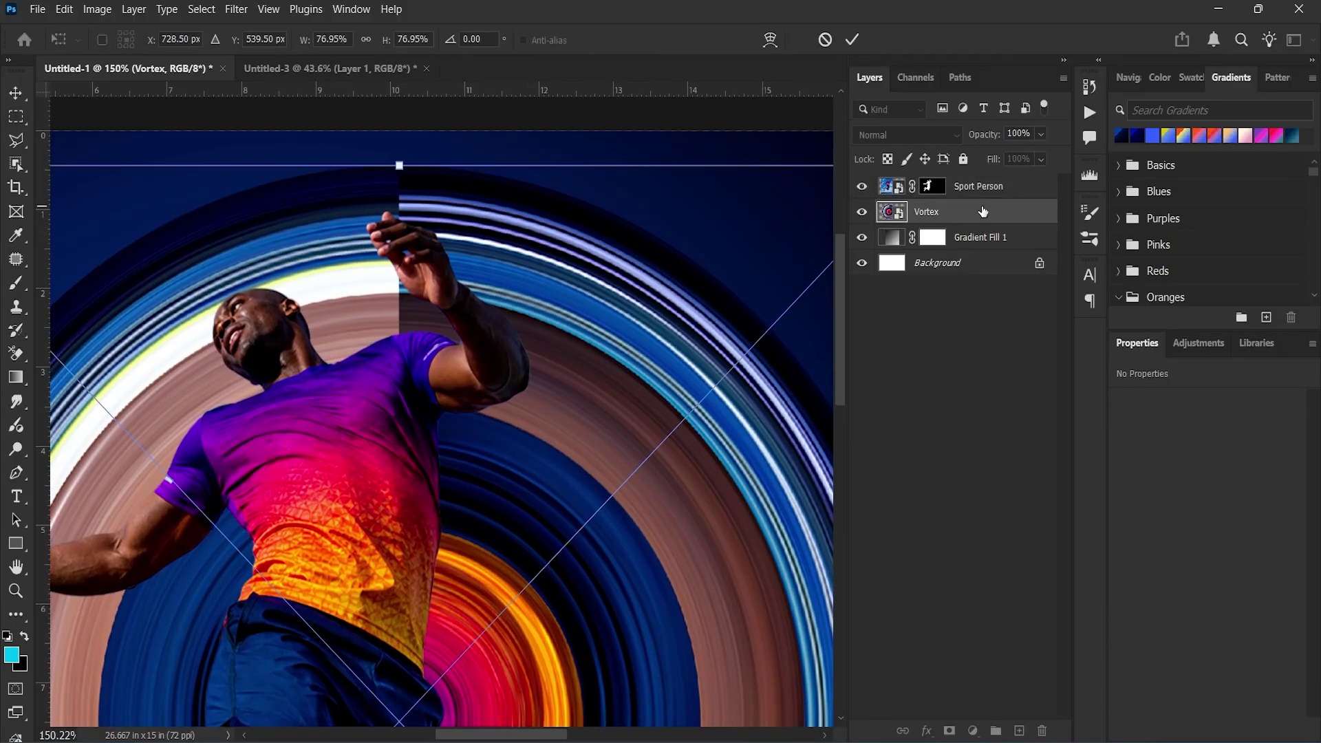
pyautogui.click(1026, 193)
pyautogui.hotkey('ctrl', '0')
pyautogui.press('v')
pyautogui.moveTo(345, 374); pyautogui.dragTo(323, 374)
# Resize the Vortex disc to about 14.17 in wide, fitting its upper edge to the athlete's raised hand.
pyautogui.scroll(3, 330, 313)
pyautogui.hotkey('alt', '[')
pyautogui.hotkey('ctrl', 't')
pyautogui.moveTo(723, 109); pyautogui.dragTo(702, 133)
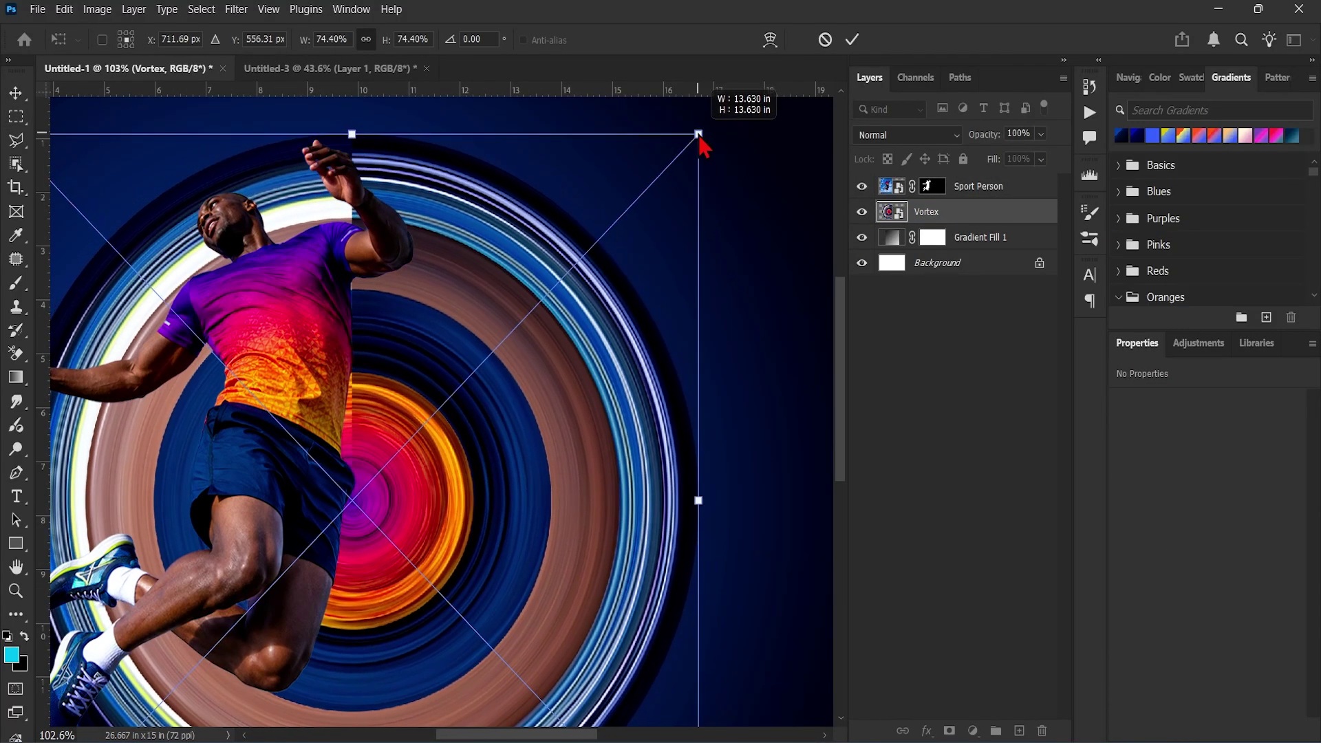
pyautogui.scroll(3, 390, 127)
pyautogui.moveTo(388, 117); pyautogui.dragTo(389, 121)
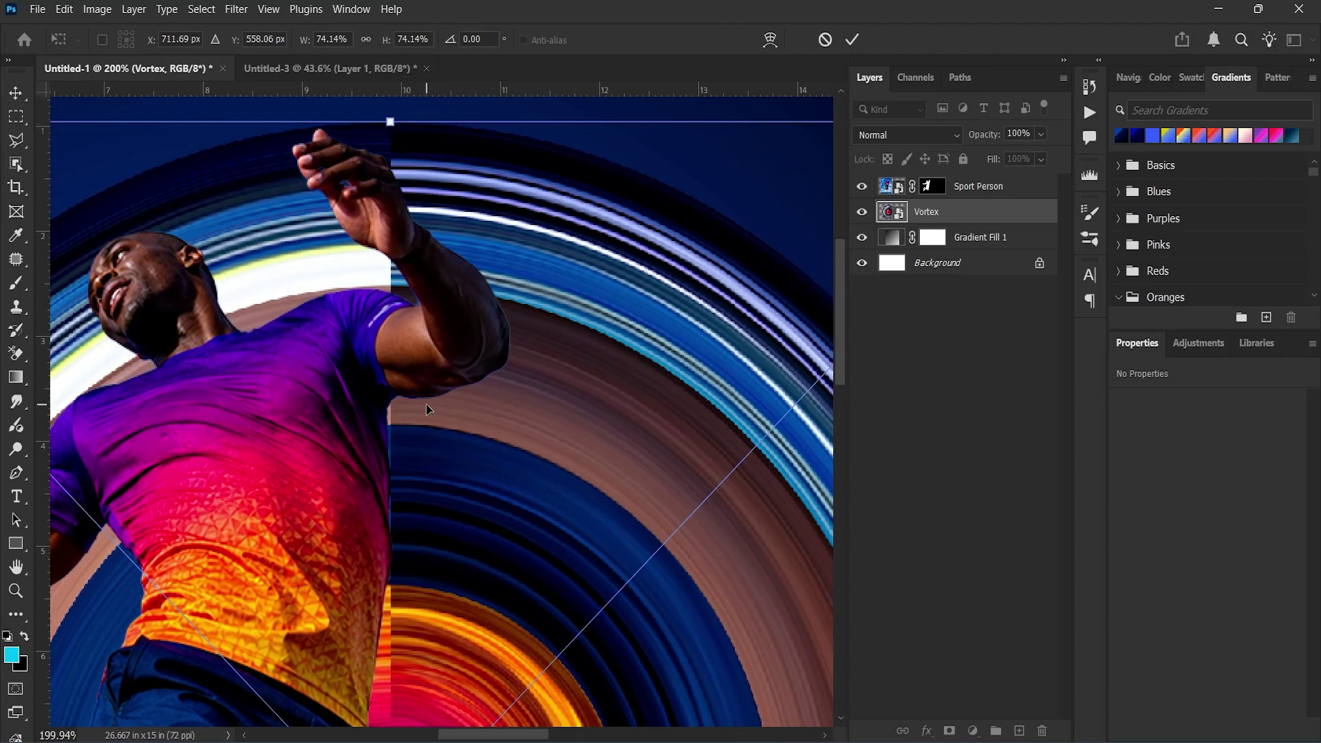
pyautogui.scroll(-5, 427, 413)
pyautogui.scroll(-2, 502, 307)
pyautogui.moveTo(163, 504); pyautogui.dragTo(129, 537)
pyautogui.press('Return')
# Nudge the Sport Person layer slightly down and right to align the athlete with the vortex.
pyautogui.hotkey('ctrl', '0')
pyautogui.click(1011, 185)
pyautogui.hotkey('ctrl', 't')
pyautogui.moveTo(331, 276); pyautogui.dragTo(337, 286)
pyautogui.press('Return')
pyautogui.click(948, 340)
# Add a layer mask to the Vortex layer and choose the Hard Round brush for painting on it.
pyautogui.click(966, 211)
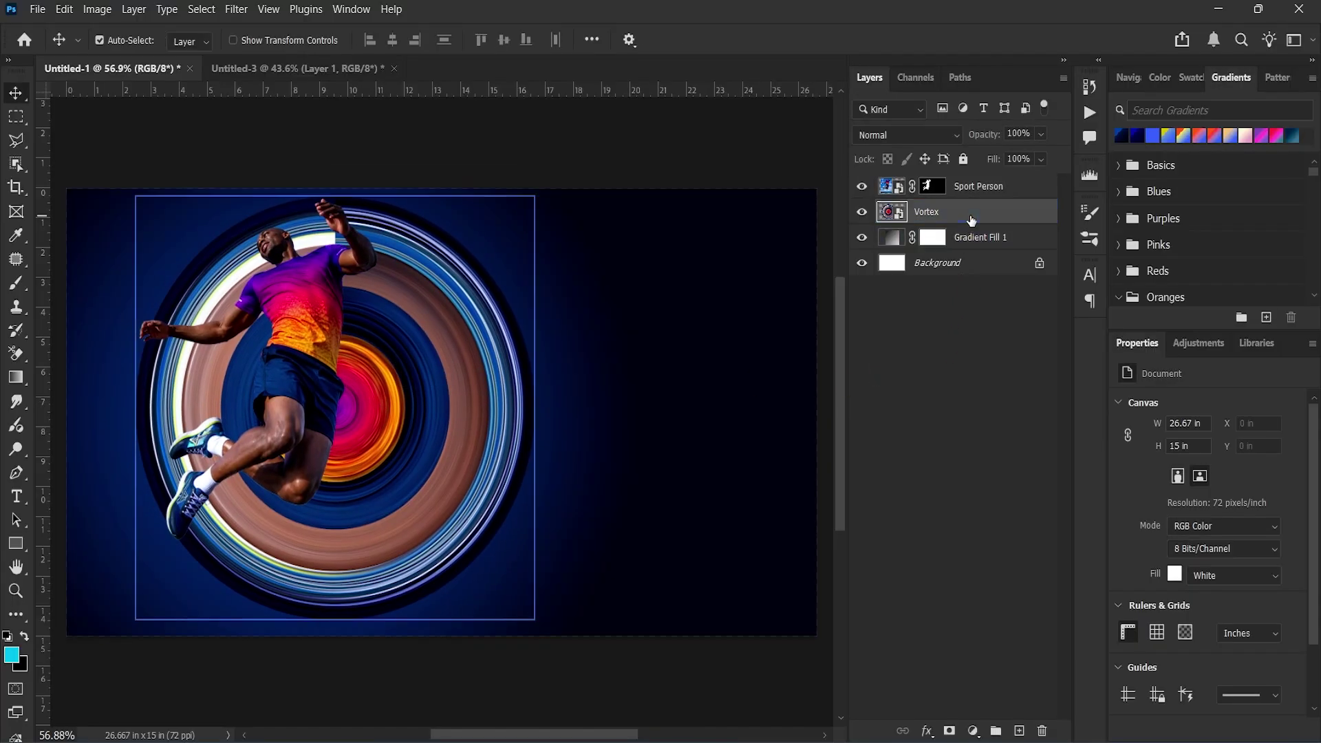
pyautogui.click(950, 730)
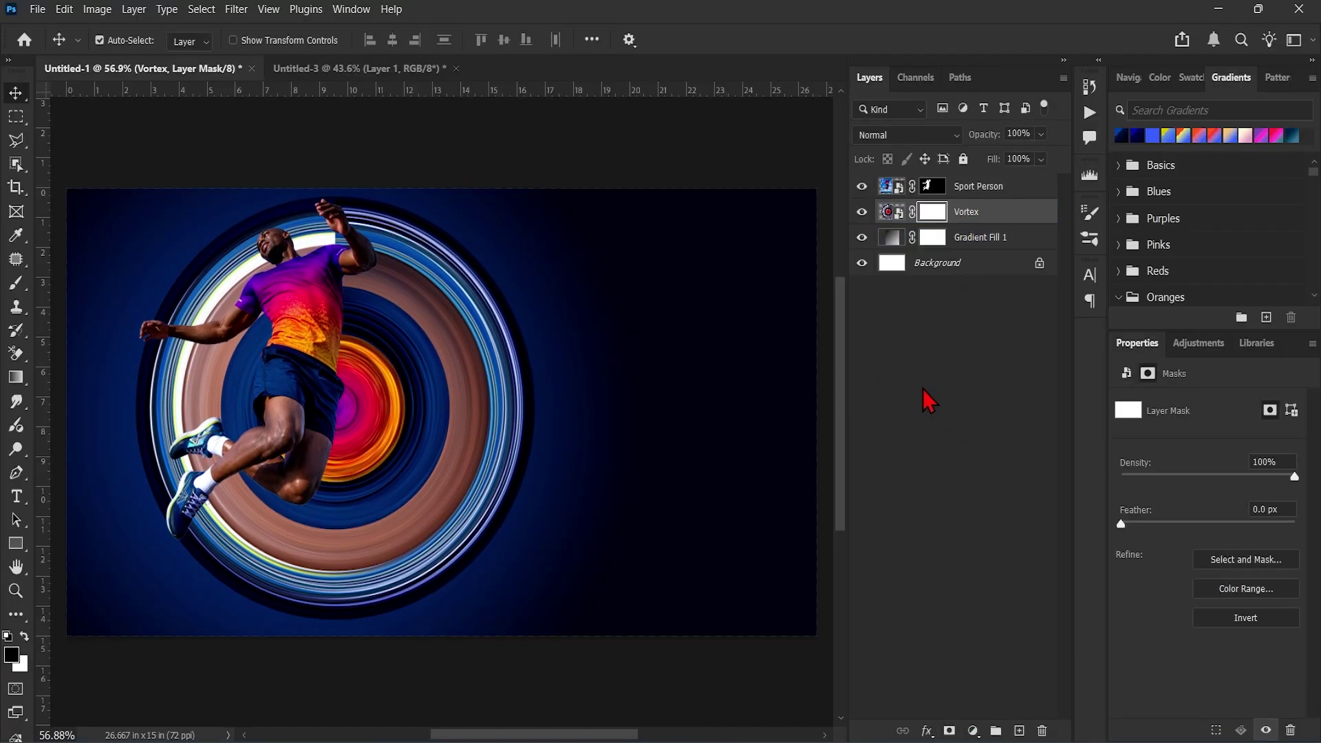
pyautogui.click(934, 217)
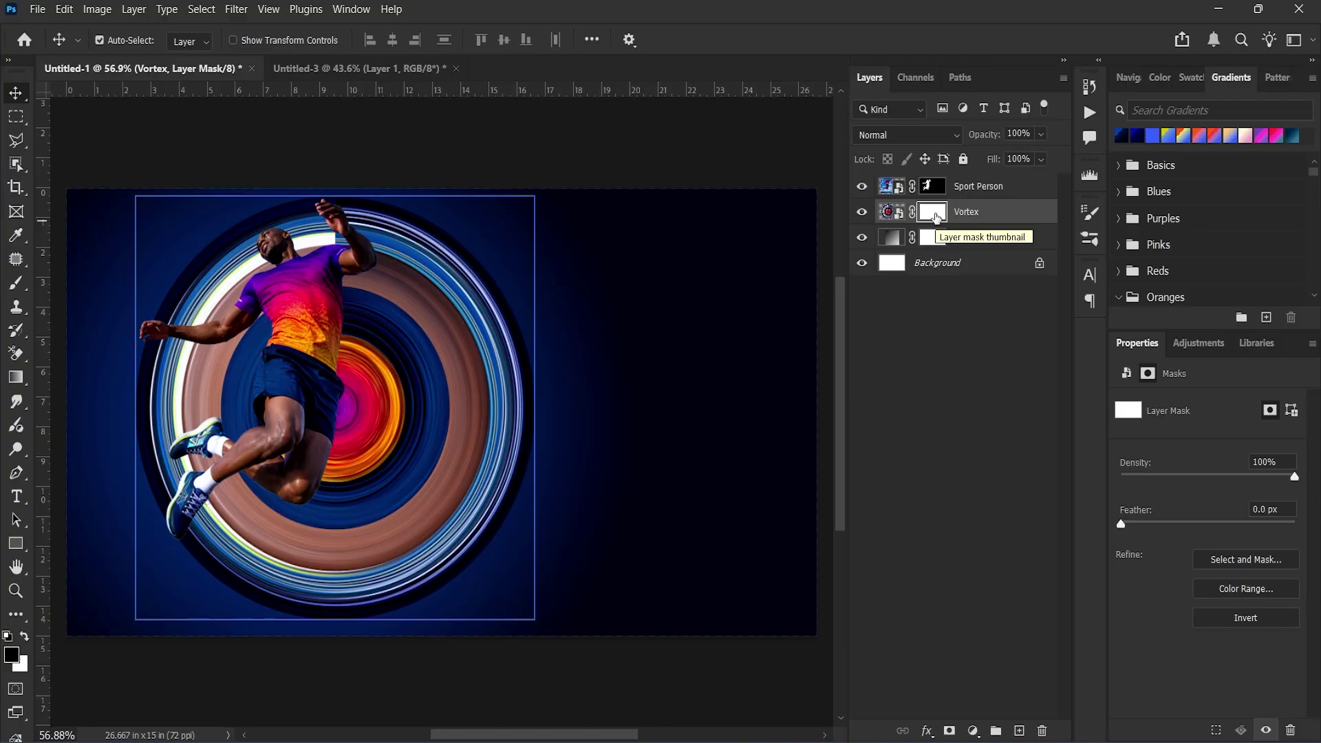
pyautogui.click(16, 284)
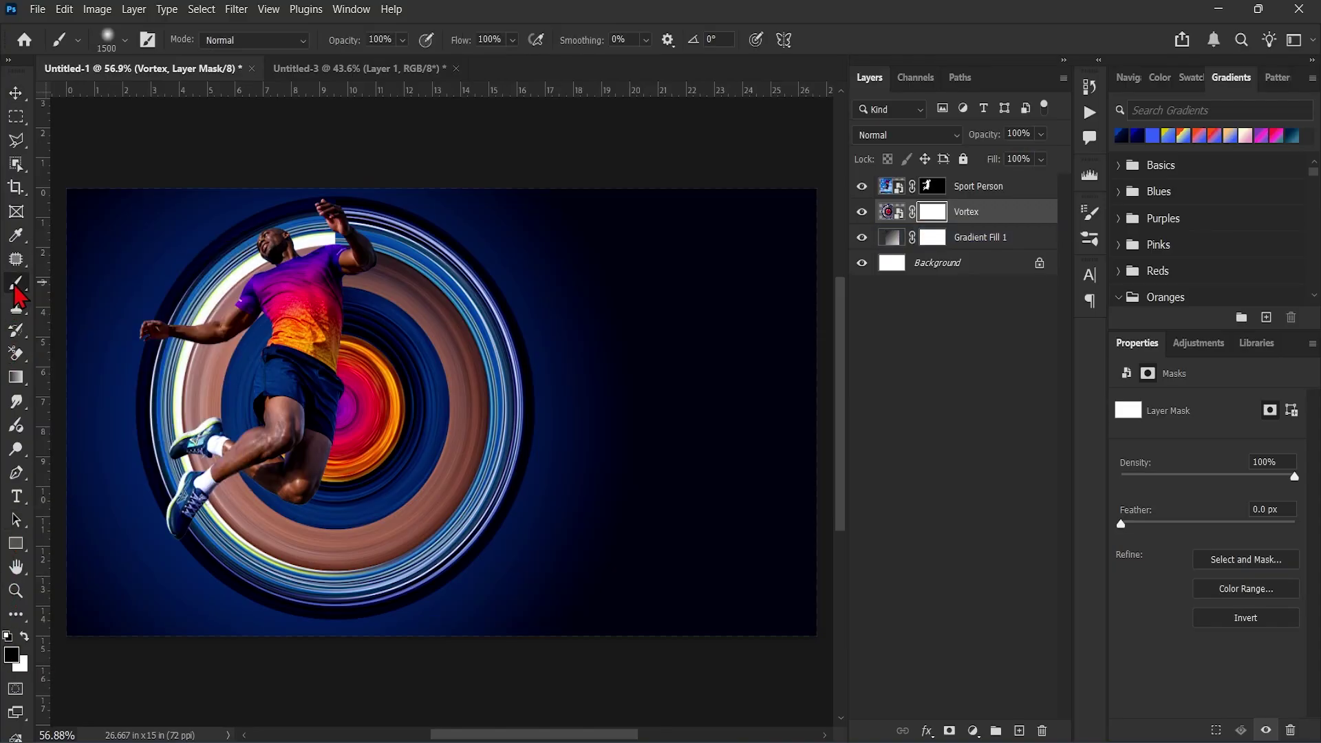
pyautogui.click(124, 40)
pyautogui.click(69, 334)
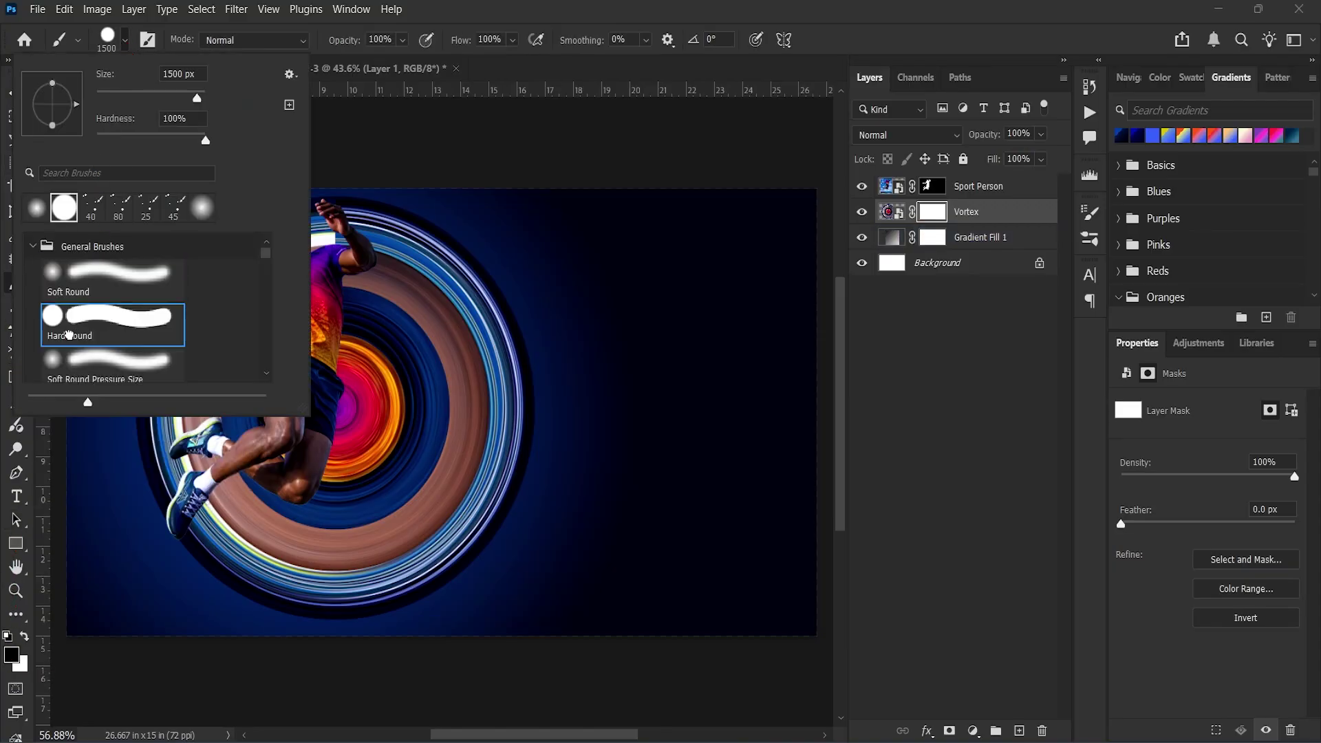
pyautogui.click(475, 20)
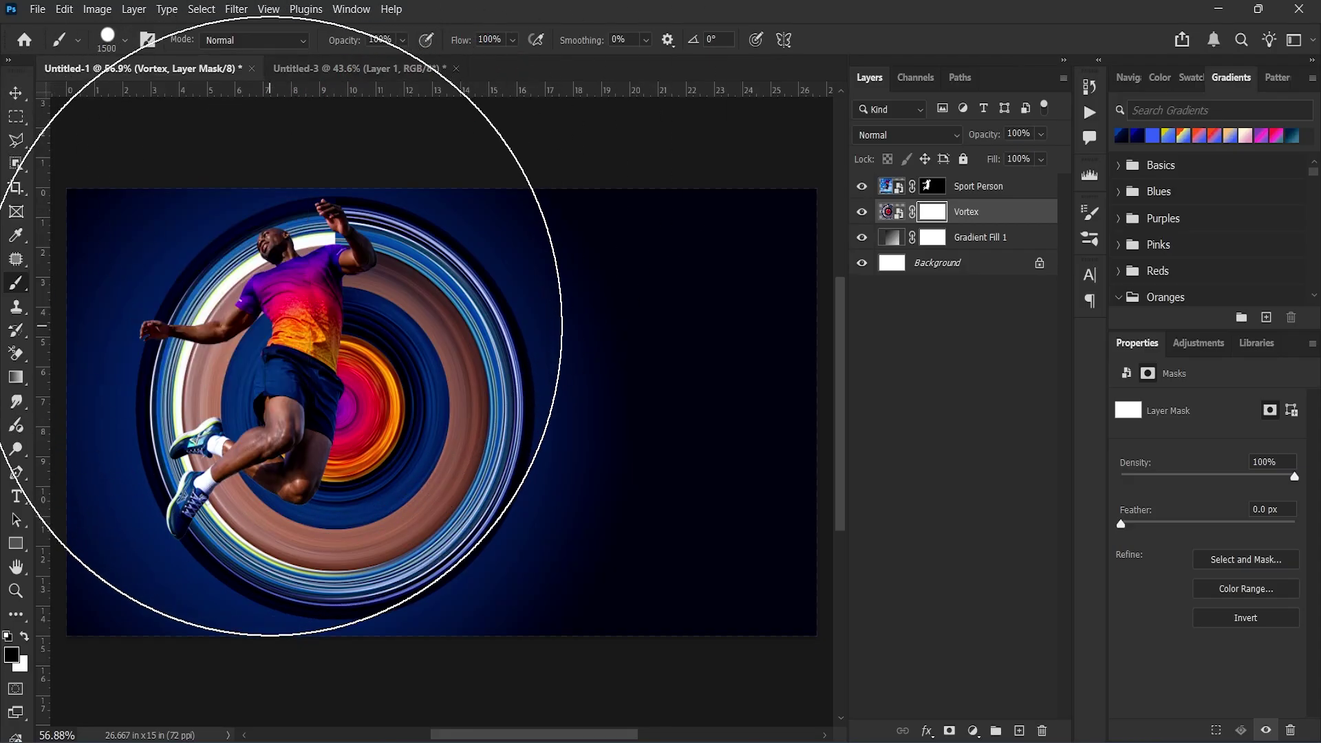
# Shrink the brush and paint black on the Vortex mask to hide the disc's part left of the athlete.
pyautogui.press('[')
pyautogui.press('[')
pyautogui.press('[')
pyautogui.press('[')
pyautogui.press('[')
pyautogui.press('[')
pyautogui.press('[')
pyautogui.press('[')
pyautogui.press('[')
pyautogui.press('[')
pyautogui.press('[')
pyautogui.press('[')
pyautogui.press('[')
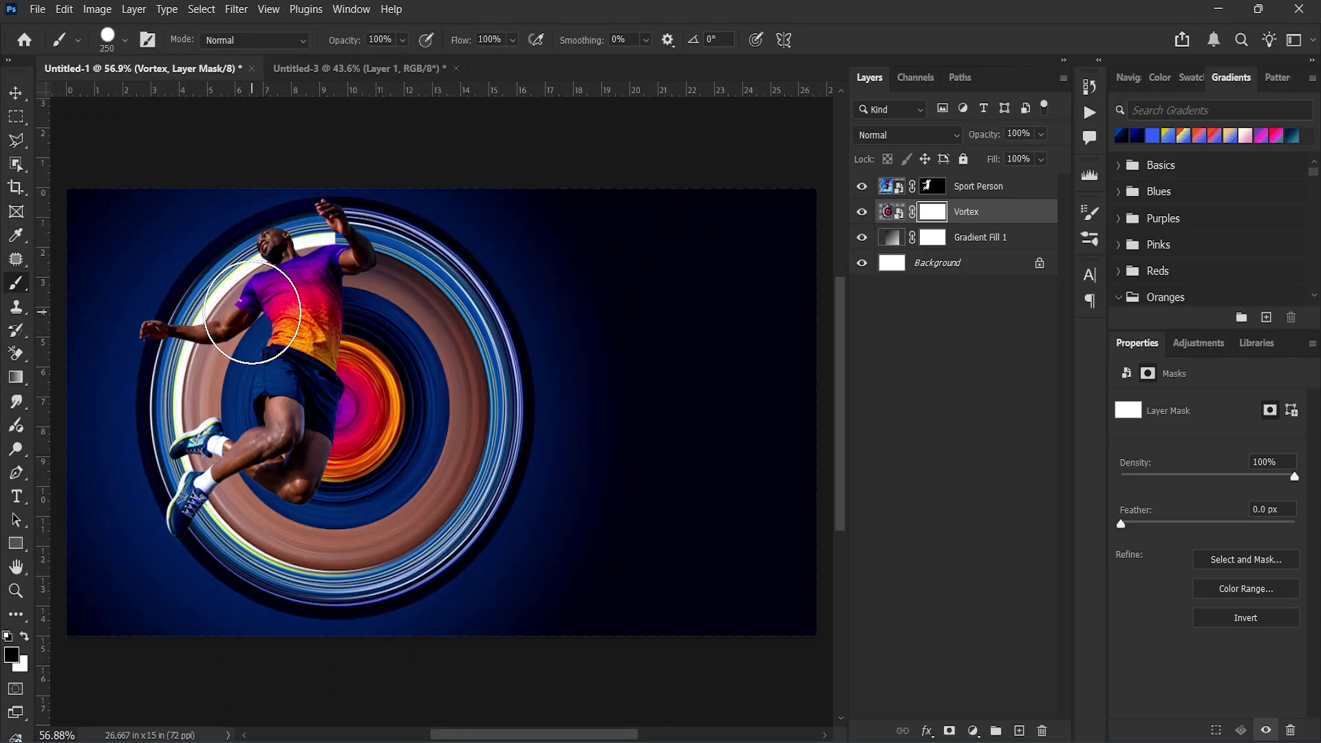
pyautogui.scroll(3, 275, 268)
pyautogui.press('[')
pyautogui.press('[')
pyautogui.press('[')
pyautogui.press('[')
pyautogui.moveTo(311, 149)
pyautogui.mouseDown()
pyautogui.moveTo(326, 189)
pyautogui.moveTo(398, 204)
pyautogui.moveTo(252, 195)
pyautogui.moveTo(207, 282)
pyautogui.moveTo(108, 325)
pyautogui.moveTo(145, 373)
pyautogui.moveTo(235, 317)
pyautogui.moveTo(215, 474)
pyautogui.moveTo(184, 489)
pyautogui.moveTo(156, 471)
pyautogui.moveTo(109, 477)
pyautogui.moveTo(91, 588)
pyautogui.moveTo(117, 553)
pyautogui.mouseUp()
pyautogui.press(']')
pyautogui.press(']')
pyautogui.press(']')
pyautogui.scroll(-3, 210, 427)
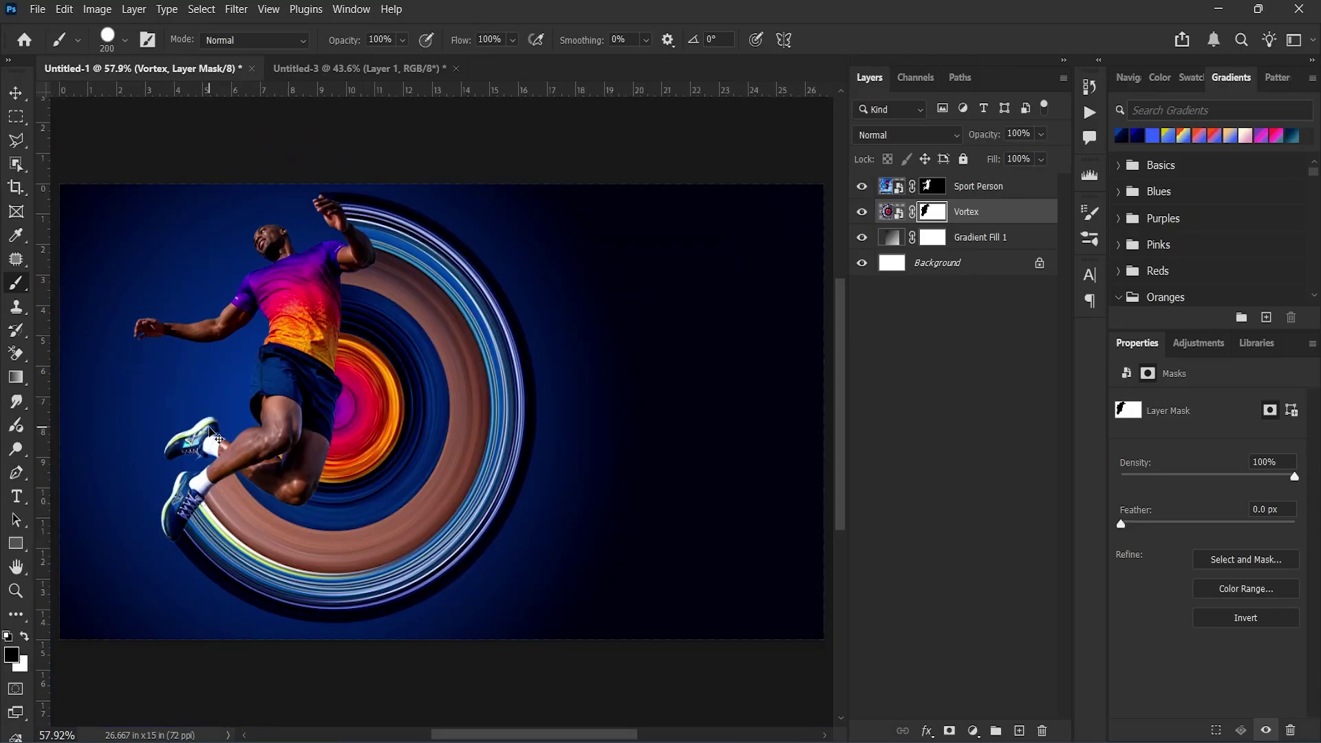
# Add a new layer directly beneath the Vortex layer and name it Glowing Effects.
pyautogui.click(1010, 220)
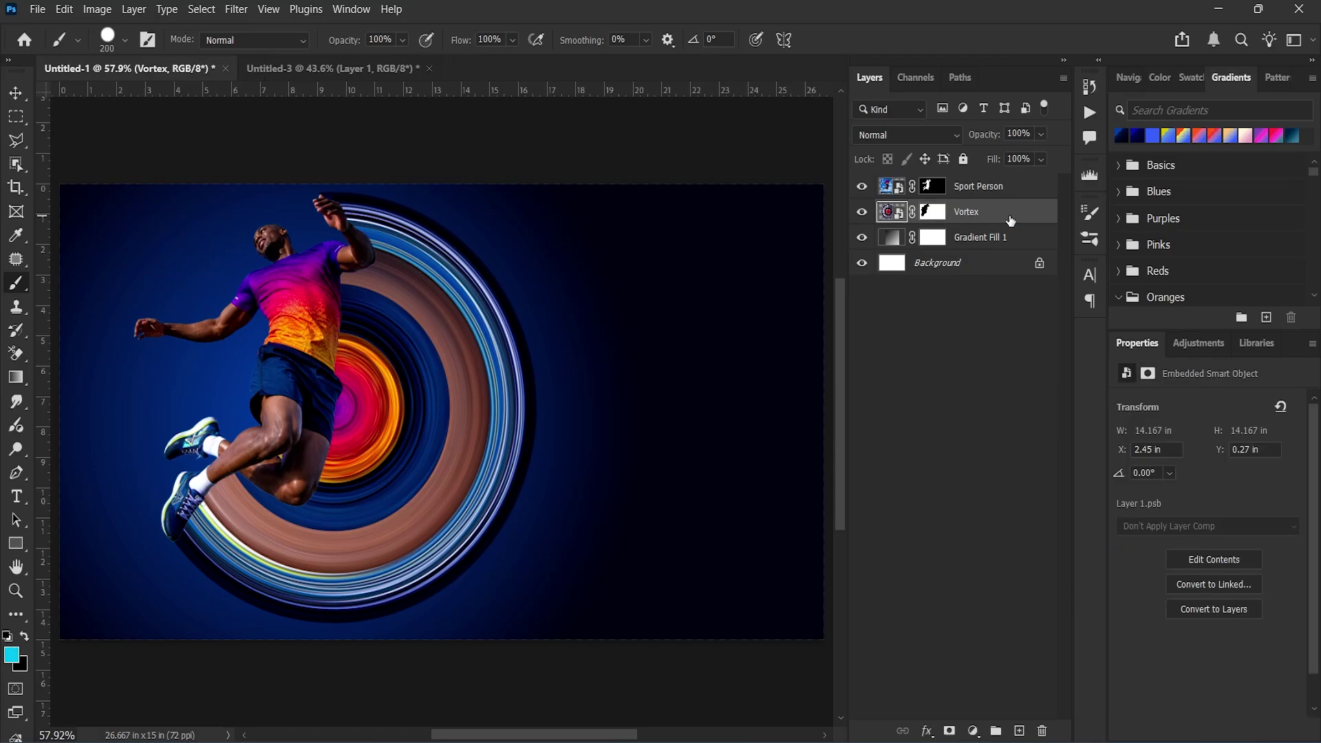
pyautogui.press('v')
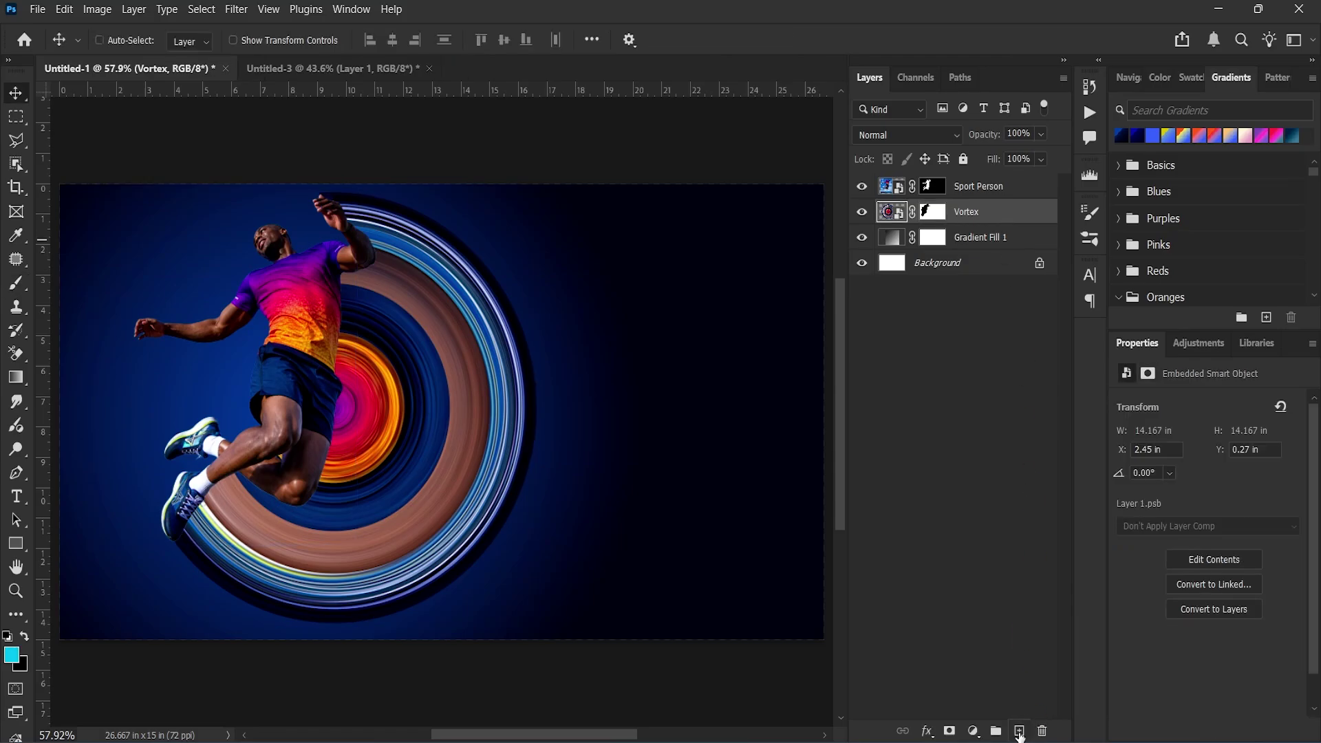
pyautogui.keyDown('ctrl'); pyautogui.click(1018, 731); pyautogui.keyUp('ctrl')
pyautogui.moveTo(1008, 270); pyautogui.dragTo(1035, 702)
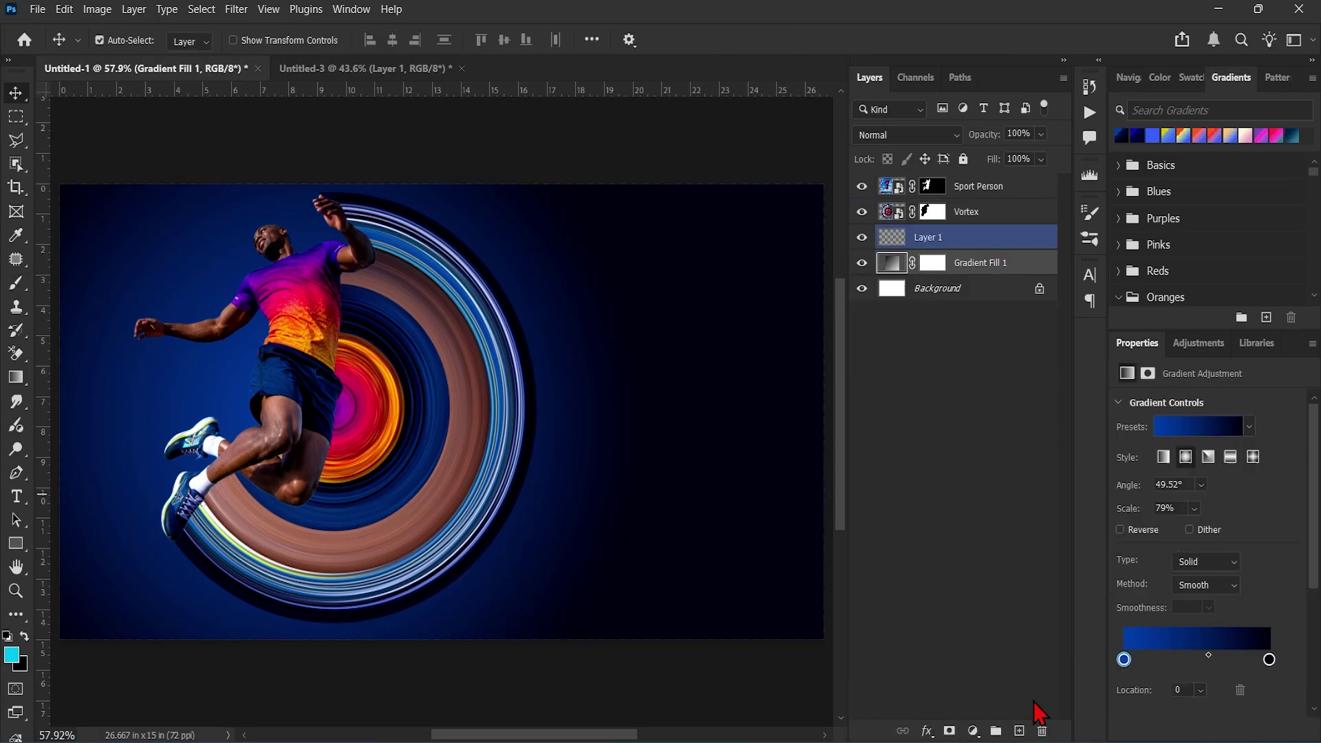
pyautogui.click(960, 237)
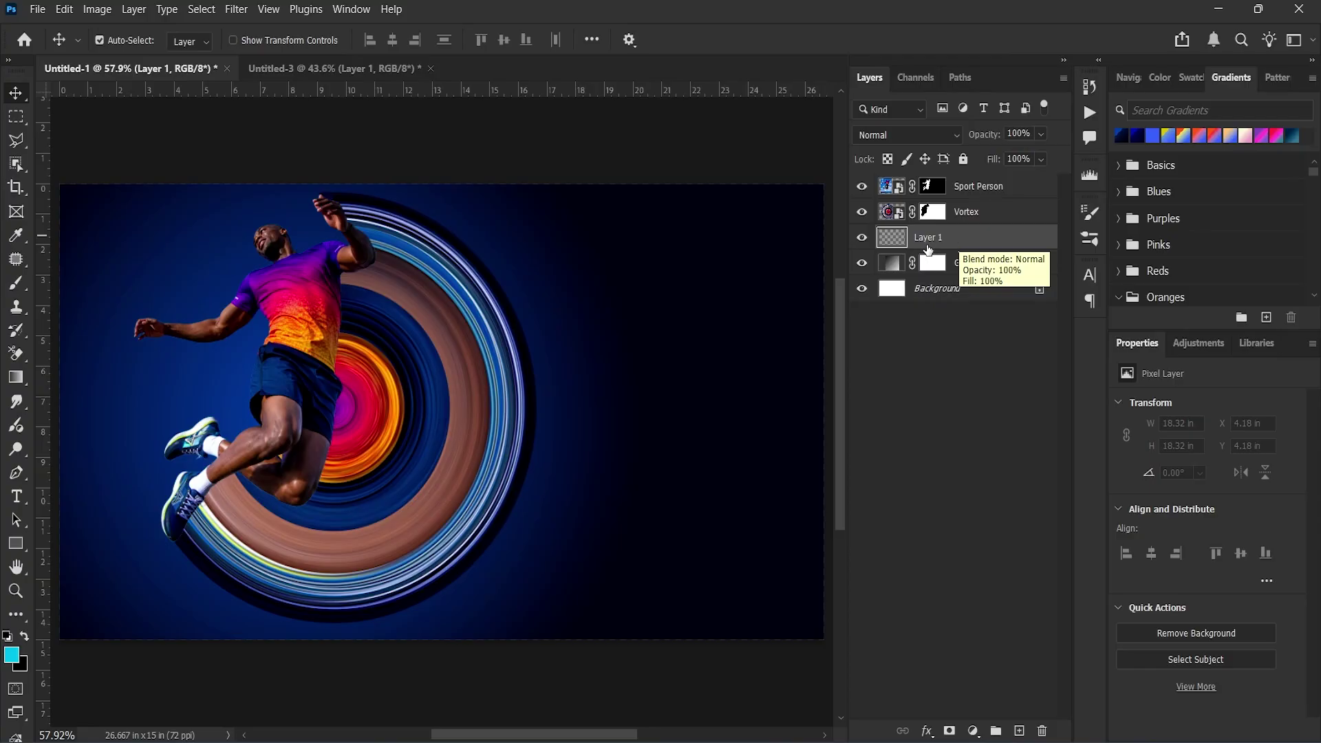
pyautogui.doubleClick(927, 238)
pyautogui.write('Glowing Effects')
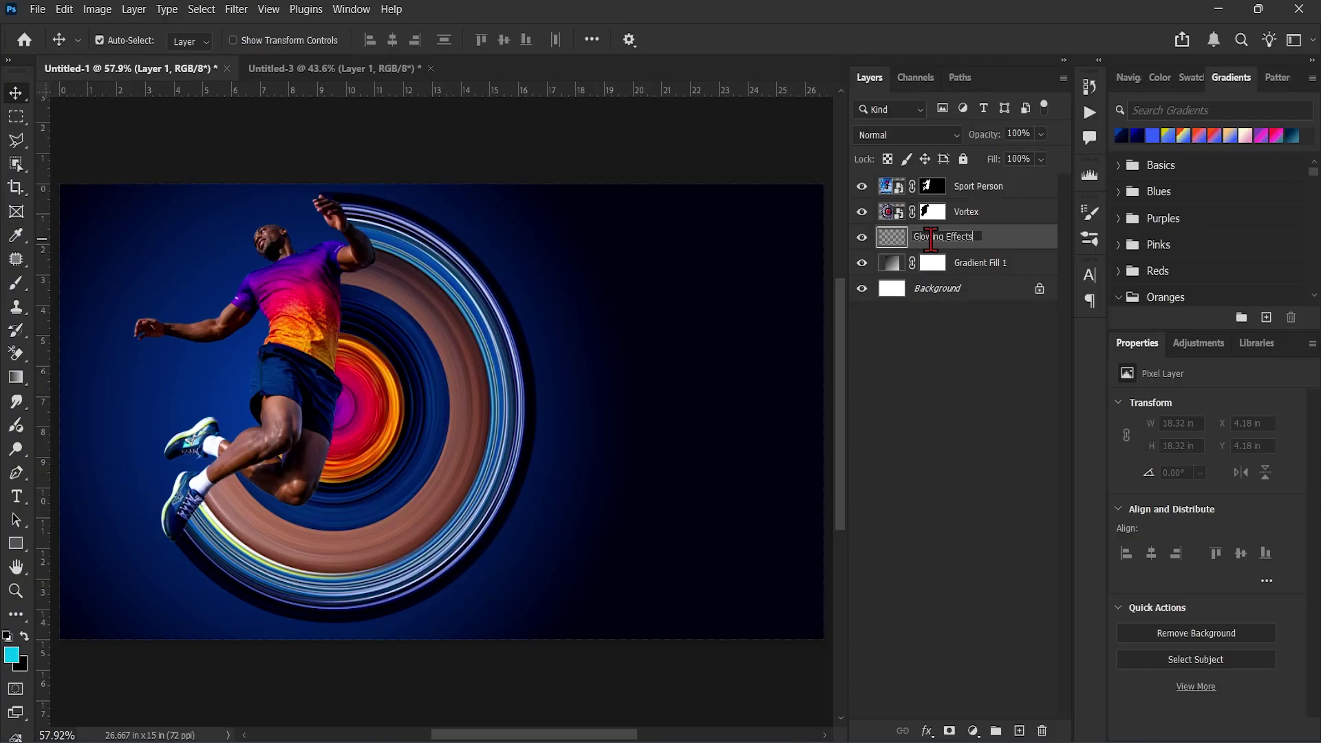
pyautogui.press('Return')
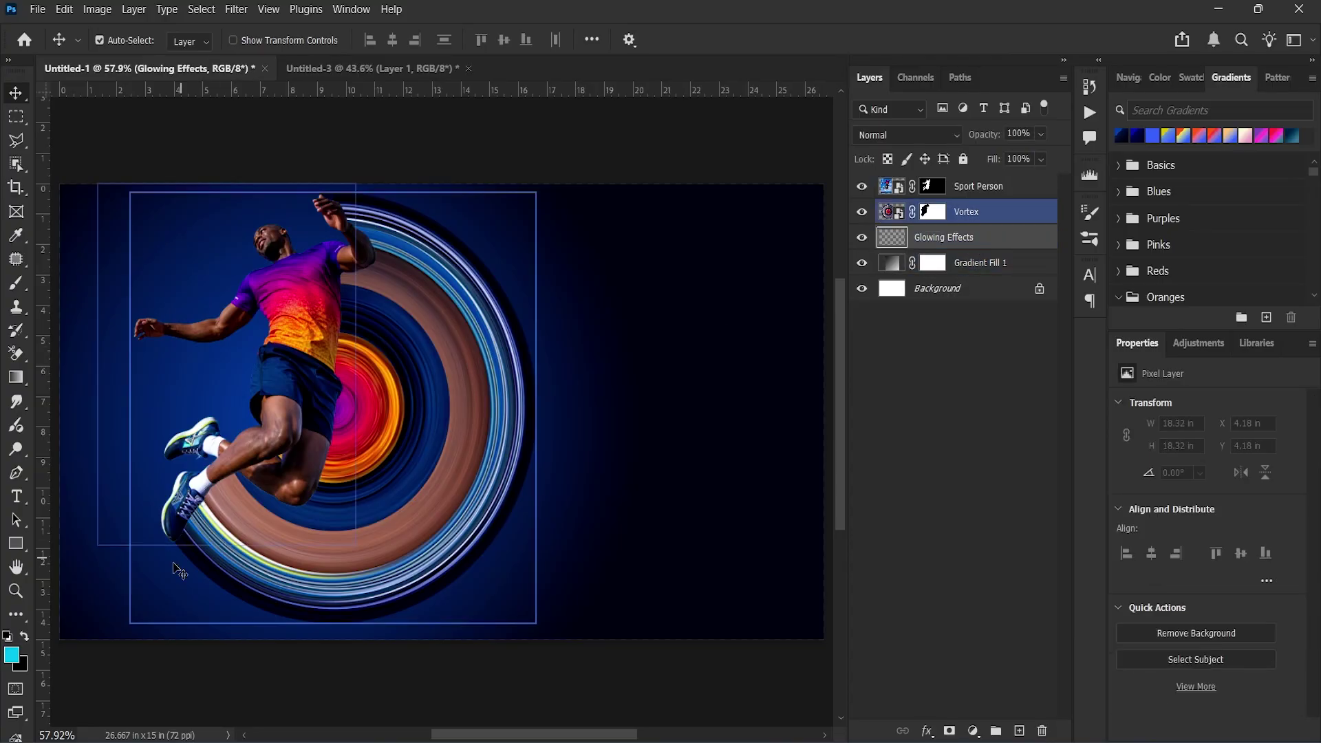
# Set the foreground colour to bright cyan #28e0f5 and choose the Soft Round brush.
pyautogui.click(11, 654)
pyautogui.moveTo(736, 406); pyautogui.dragTo(739, 379)
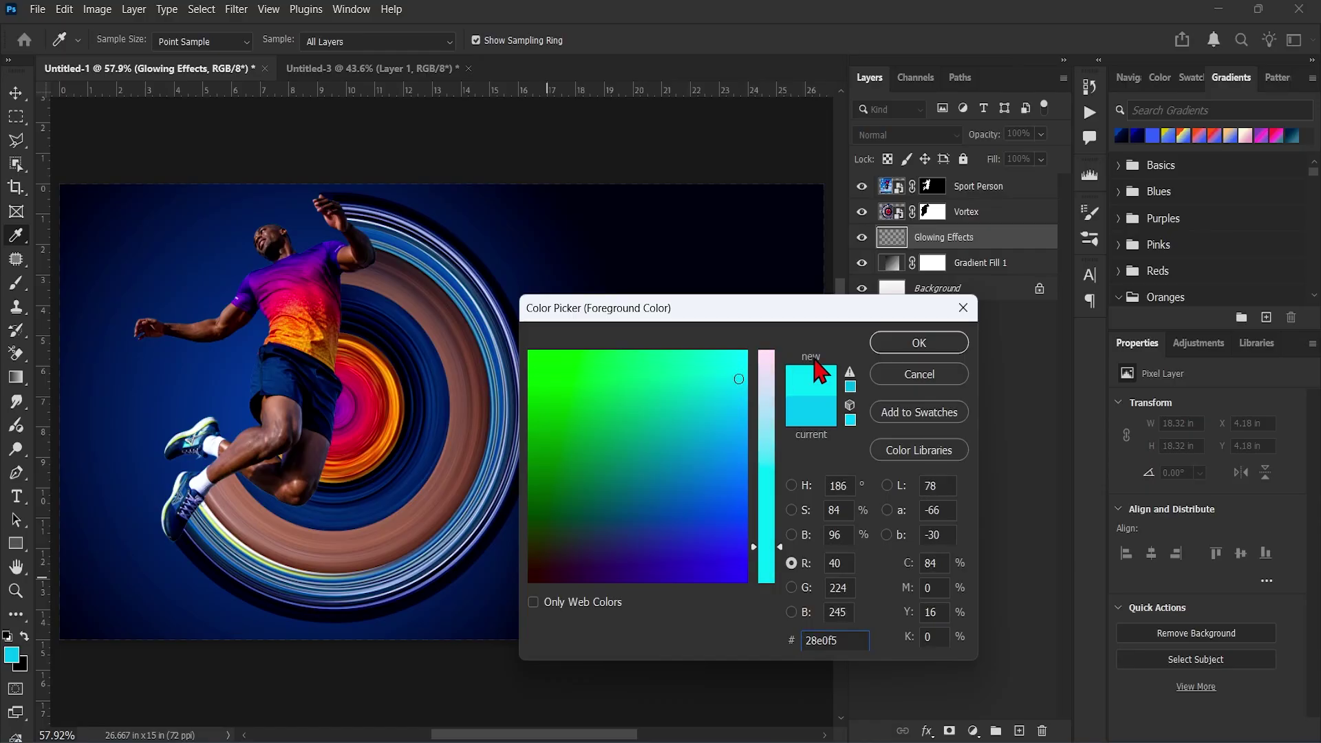
pyautogui.click(917, 343)
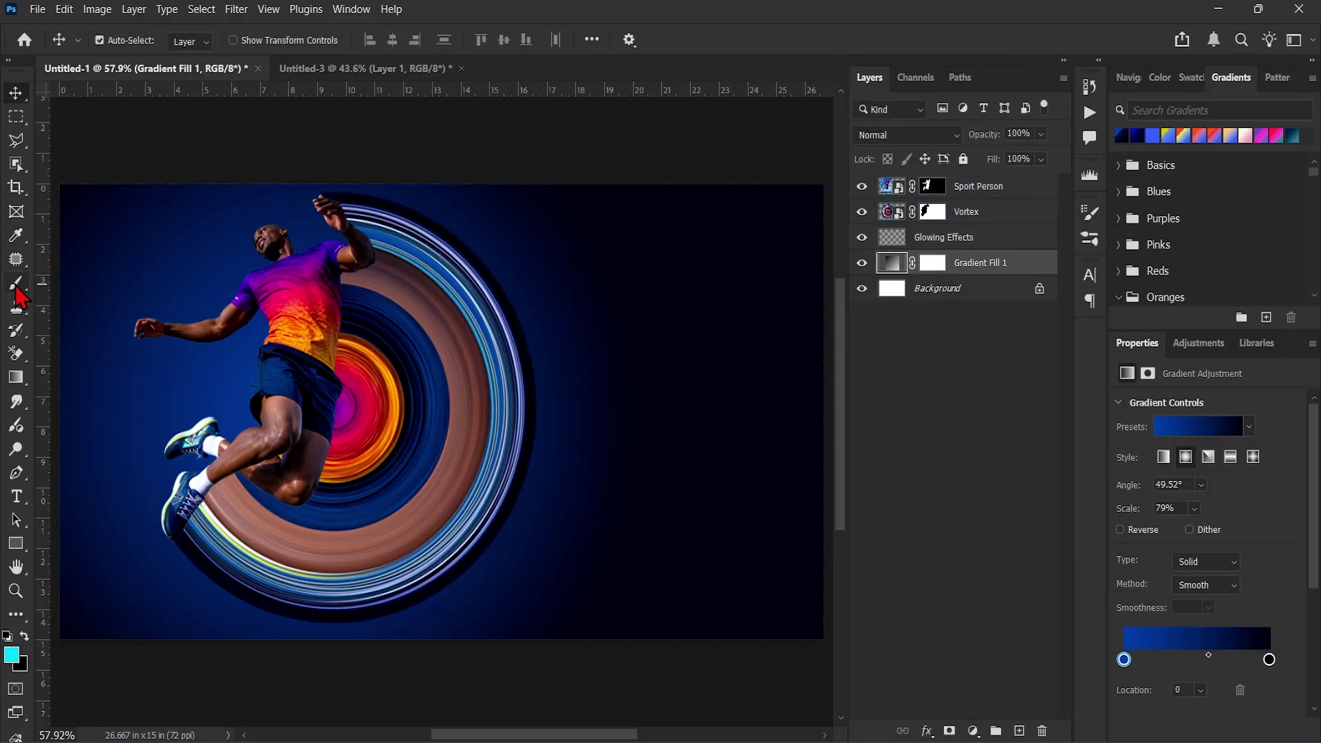
pyautogui.click(16, 288)
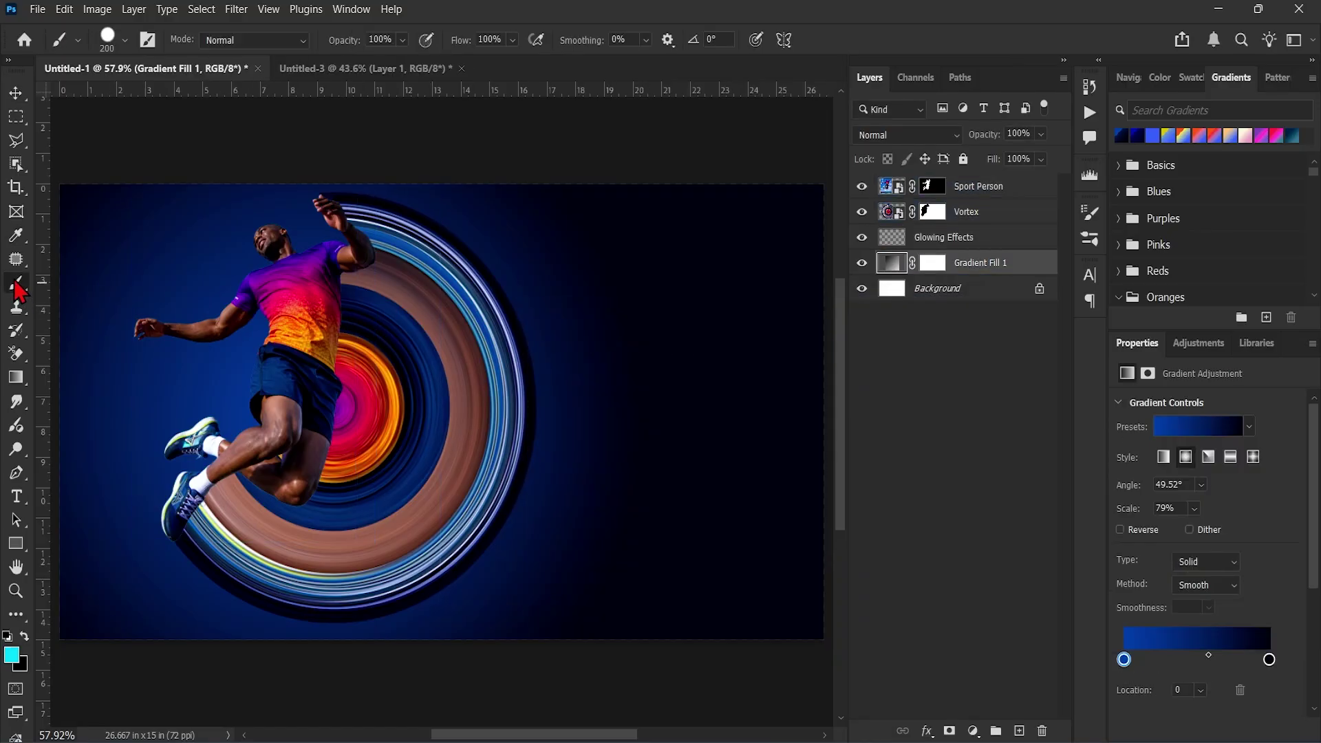
pyautogui.click(125, 40)
pyautogui.click(88, 282)
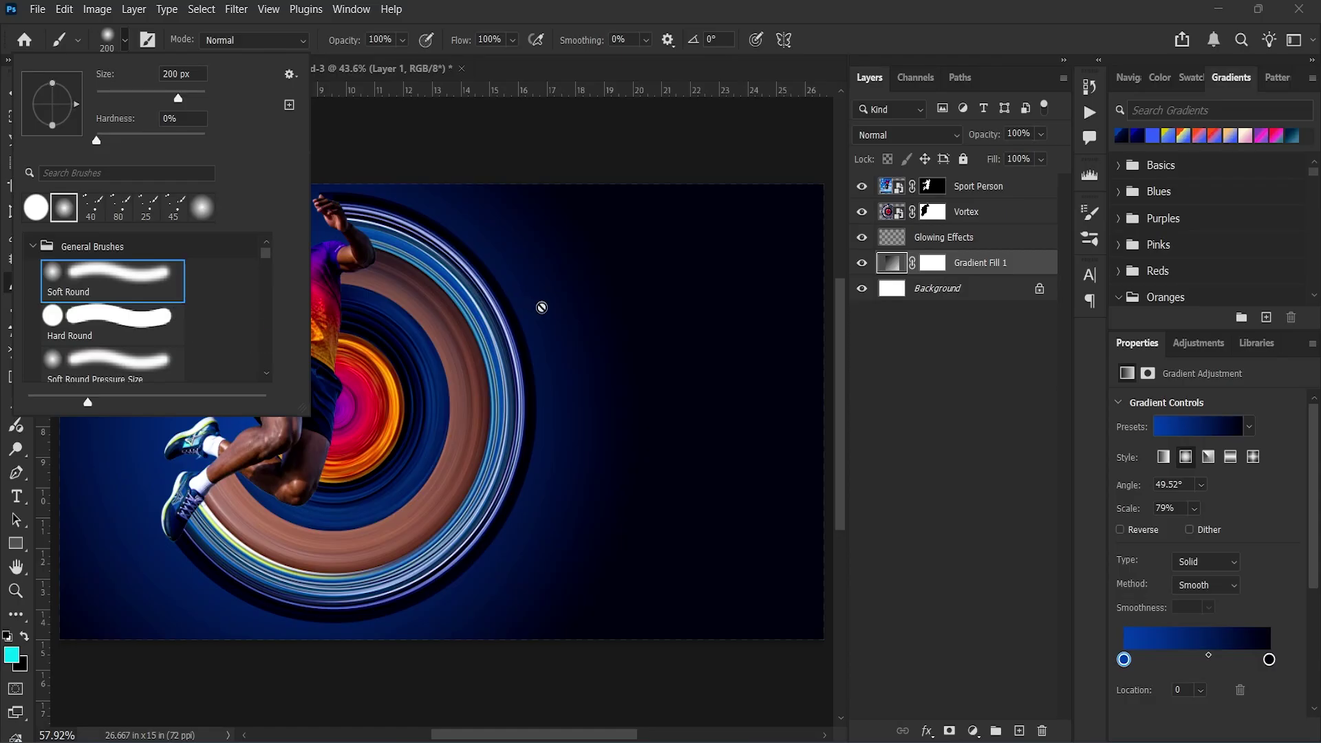
# Select the Glowing Effects layer and enlarge the brush to 1500 px for painting a glow.
pyautogui.click(977, 237)
pyautogui.press(']')
pyautogui.press(']')
pyautogui.press(']')
pyautogui.press(']')
pyautogui.press(']')
pyautogui.press(']')
pyautogui.press(']')
pyautogui.press(']')
pyautogui.press(']')
pyautogui.press(']')
pyautogui.press(']')
pyautogui.press(']')
pyautogui.press(']')
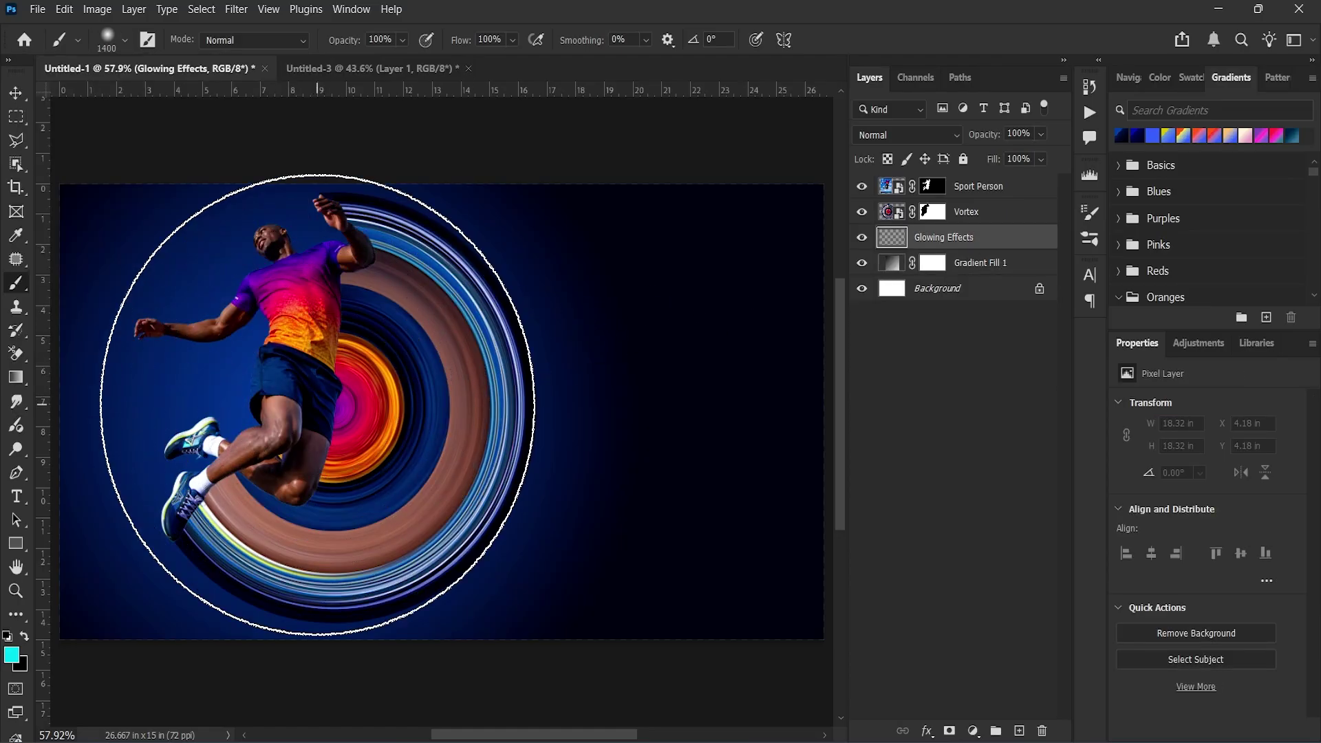
pyautogui.press('[')
pyautogui.press('[')
pyautogui.press(']')
pyautogui.press(']')
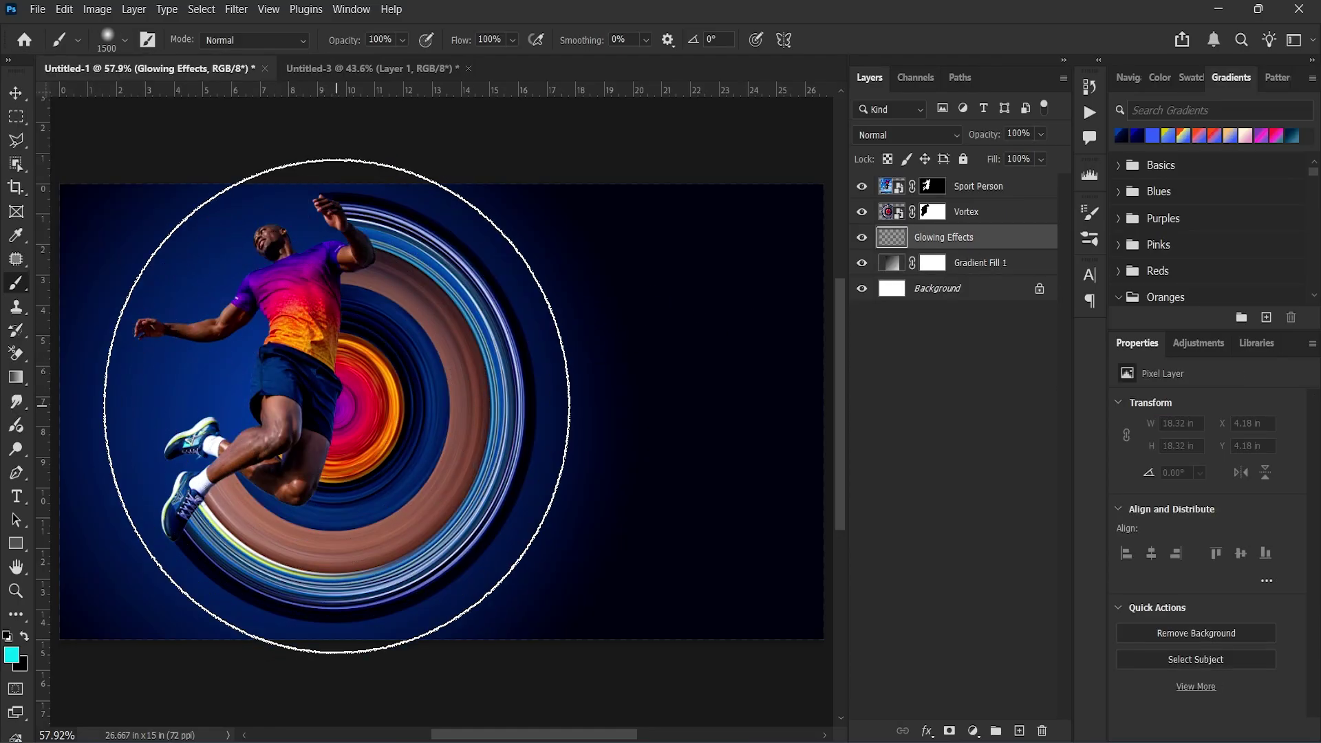
pyautogui.click(335, 406)
pyautogui.hotkey('ctrl', 'z')
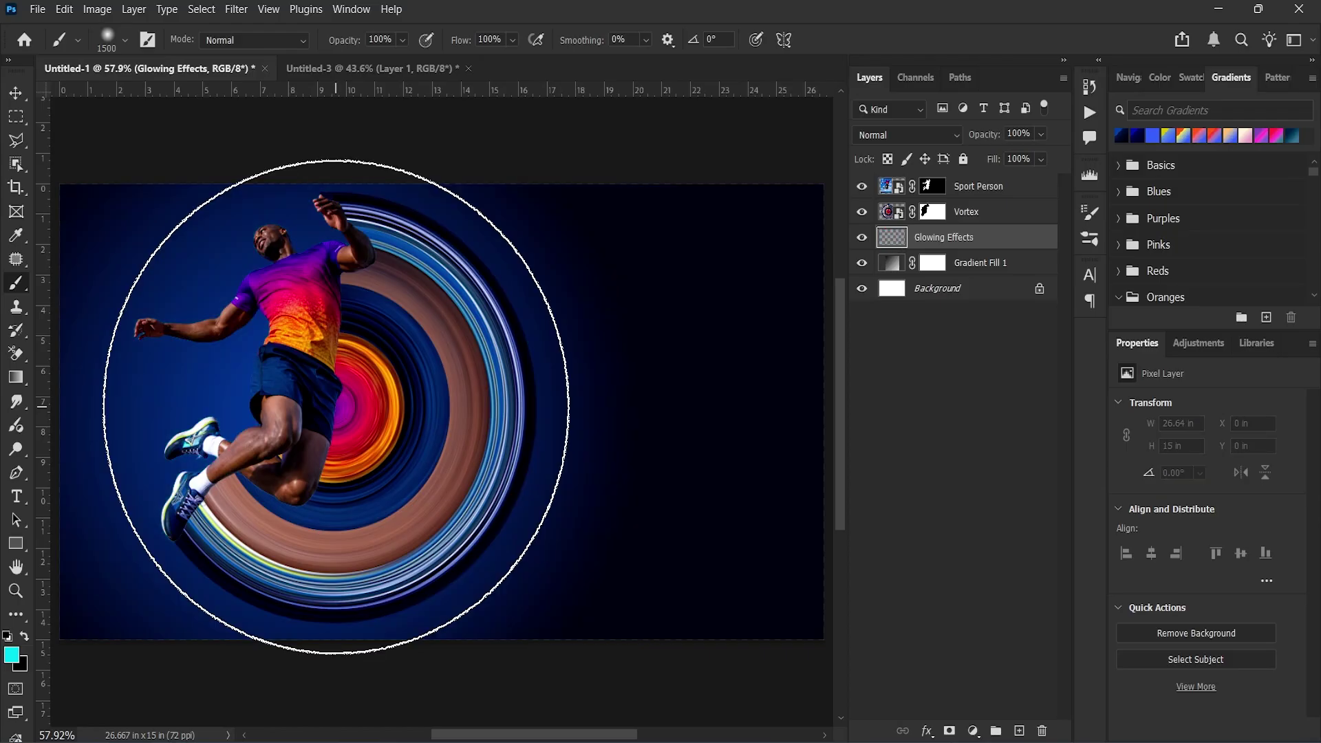
pyautogui.hotkey('ctrl', 'shift', 'z')
pyautogui.hotkey('ctrl', 'z')
# Reduce the brush to 1300 px and paint a single cyan glow dab centred on the vortex.
pyautogui.press('[')
pyautogui.press('[')
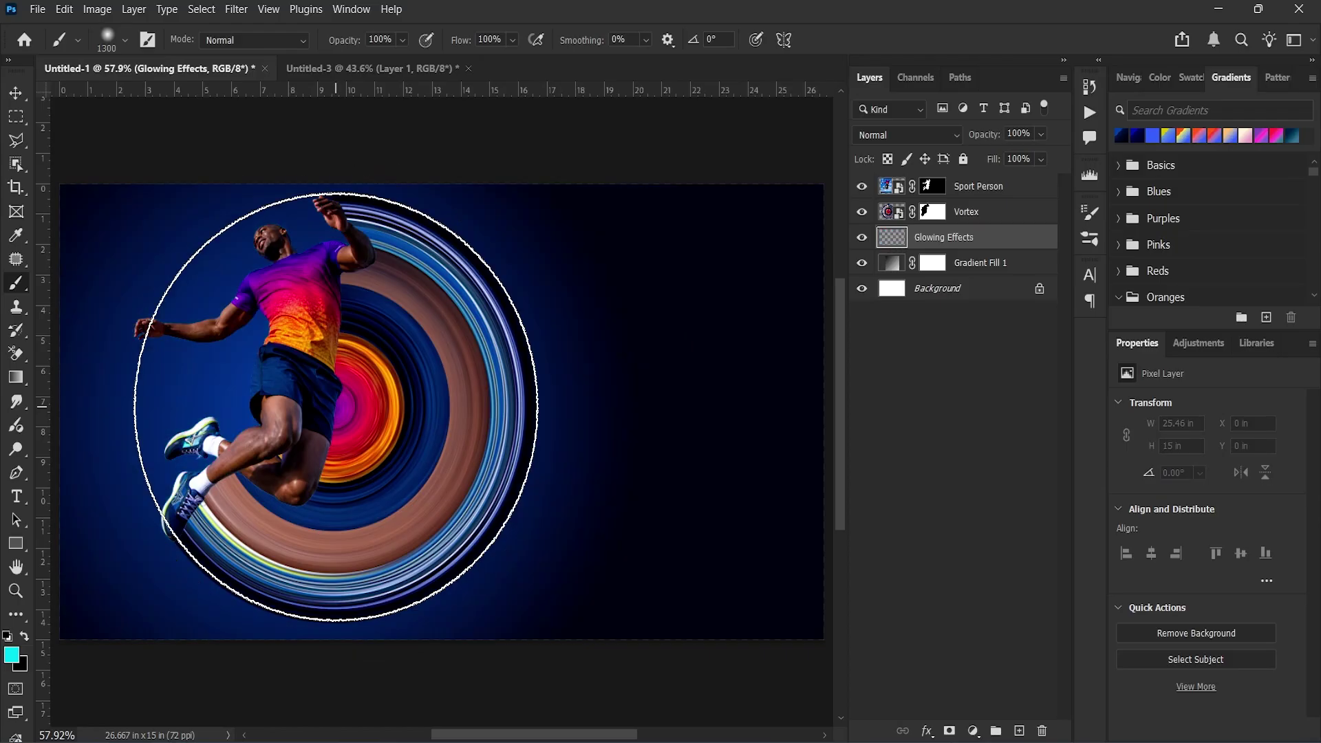
pyautogui.click(336, 407)
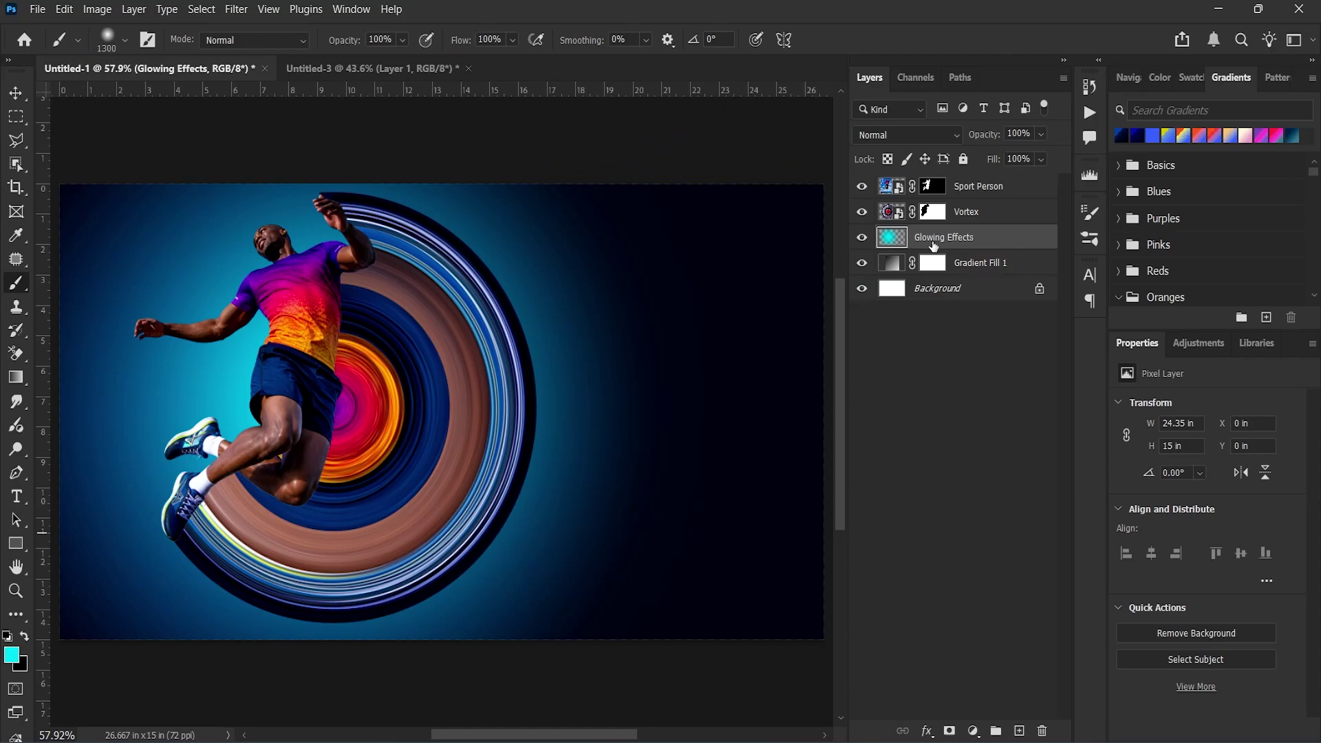
# Duplicate the Glowing Effects layer and apply a Gaussian Blur with a 170-pixel radius to the copy.
pyautogui.hotkey('ctrl', 'j')
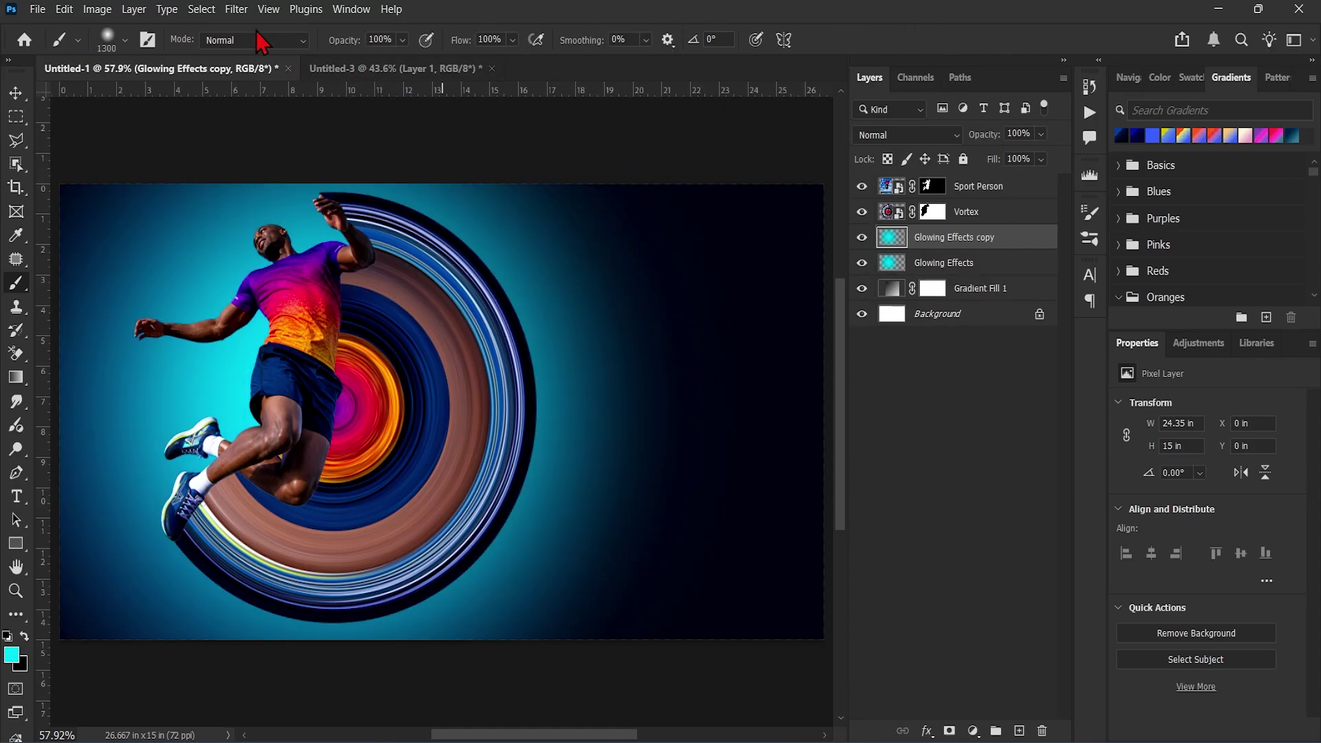
pyautogui.click(234, 10)
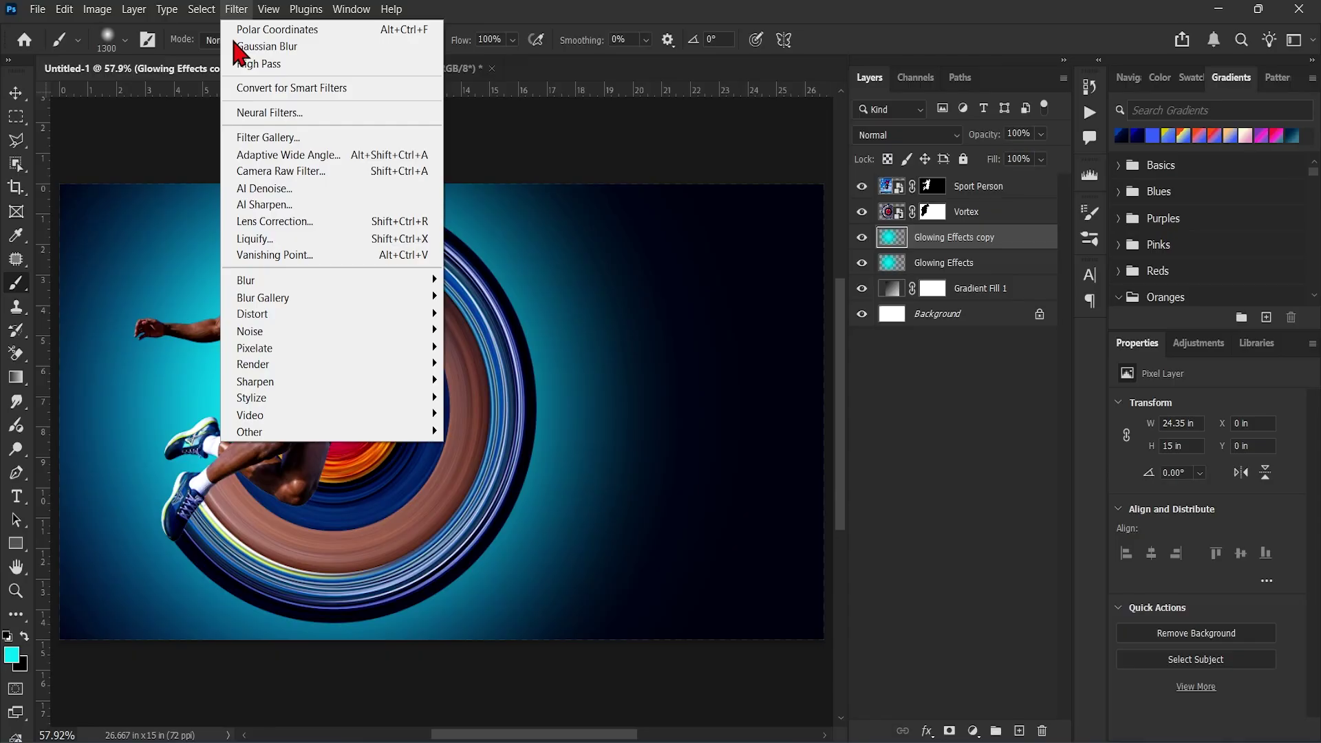
pyautogui.moveTo(353, 283)
pyautogui.click(502, 346)
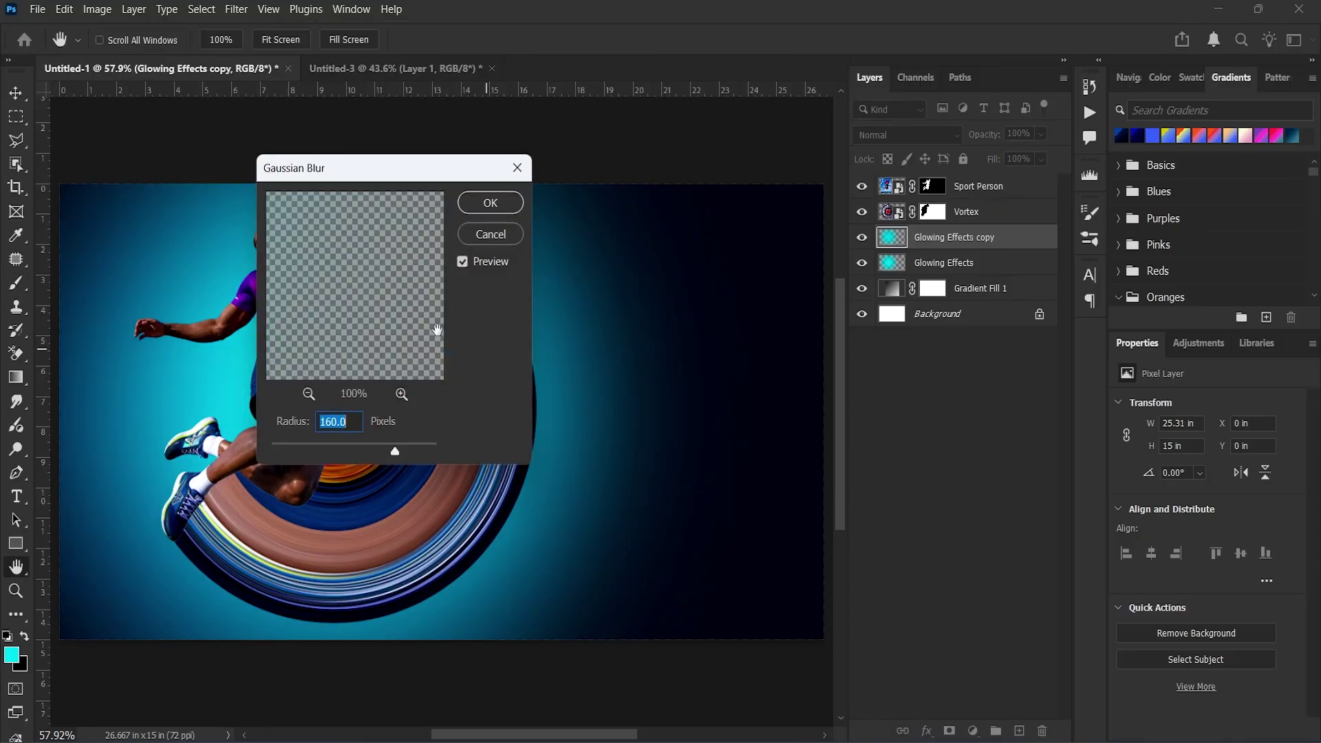
pyautogui.write('170')
pyautogui.click(310, 396)
pyautogui.click(311, 396)
pyautogui.click(310, 395)
pyautogui.click(310, 395)
pyautogui.click(310, 396)
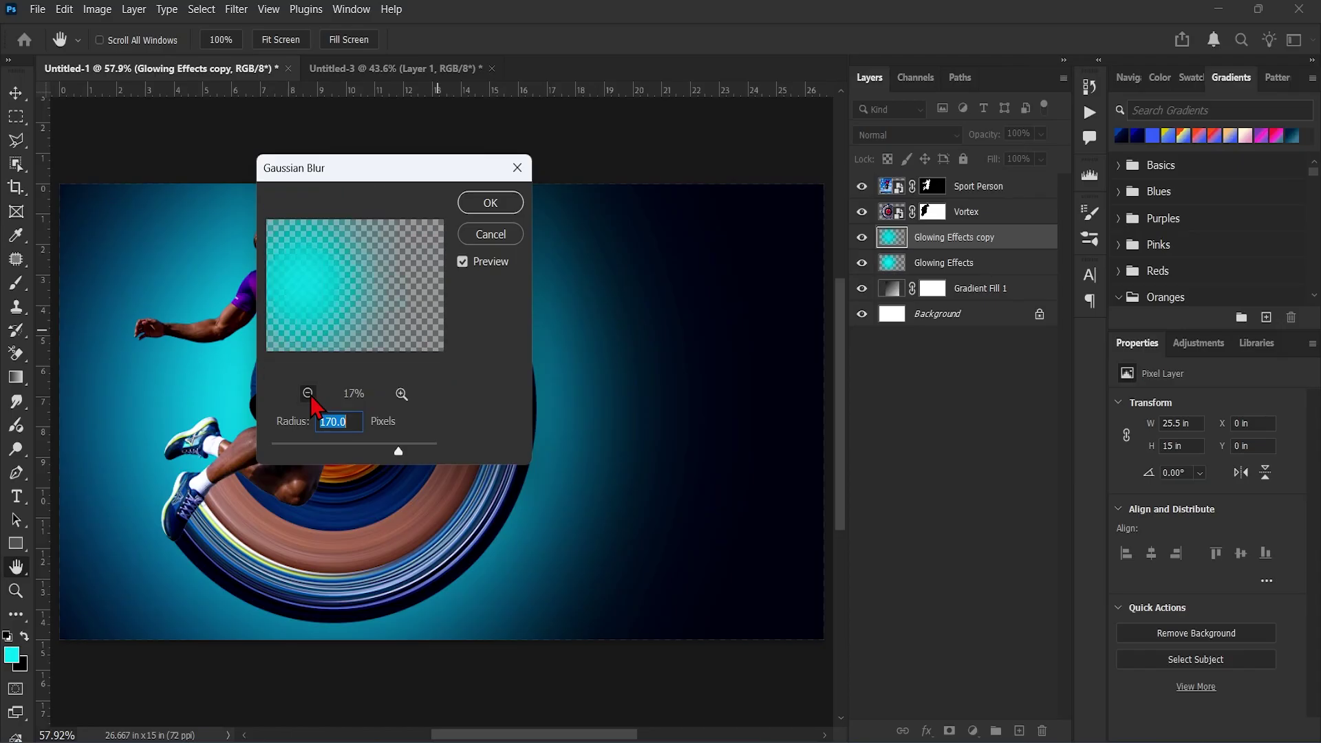
pyautogui.click(310, 396)
pyautogui.click(491, 201)
# Reduce the brush size to 300 px.
pyautogui.press('[')
pyautogui.press('[')
pyautogui.press('[')
pyautogui.press('[')
pyautogui.press('[')
pyautogui.press('[')
pyautogui.press('[')
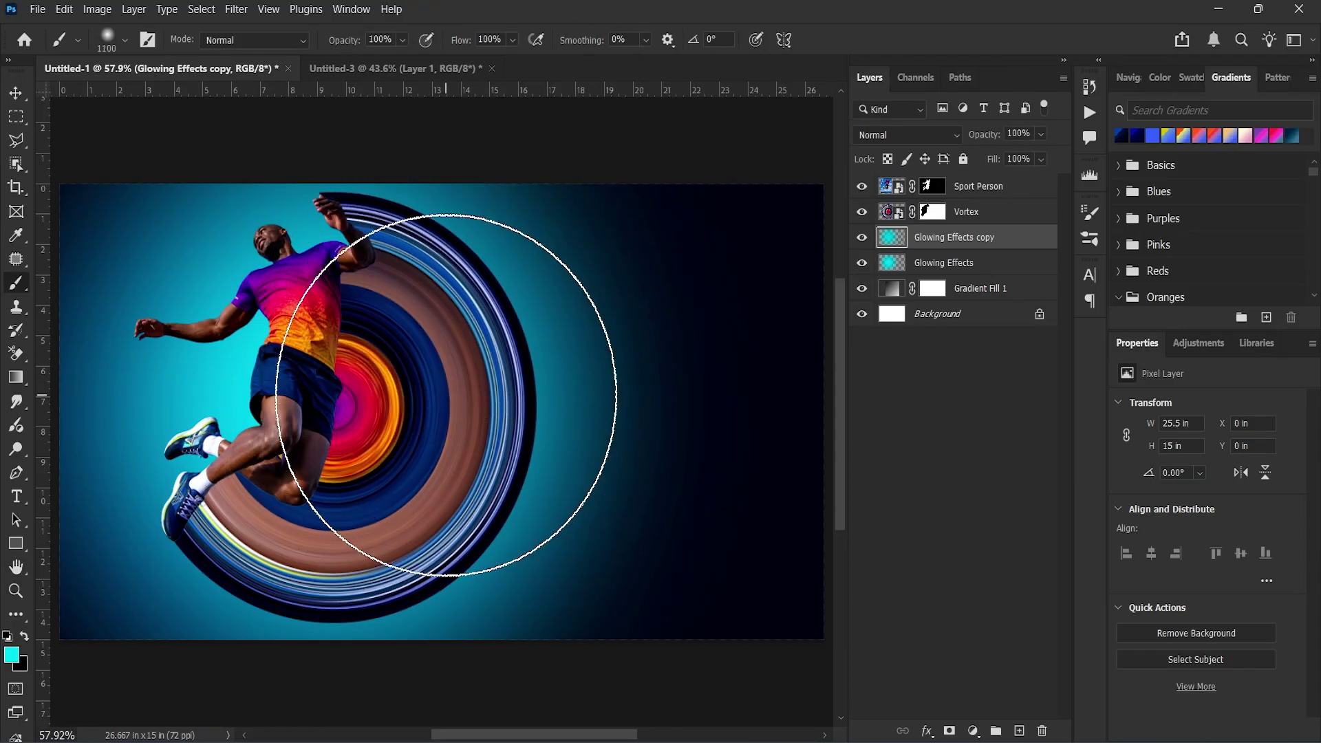
pyautogui.press('[')
pyautogui.press('[')
pyautogui.press('[')
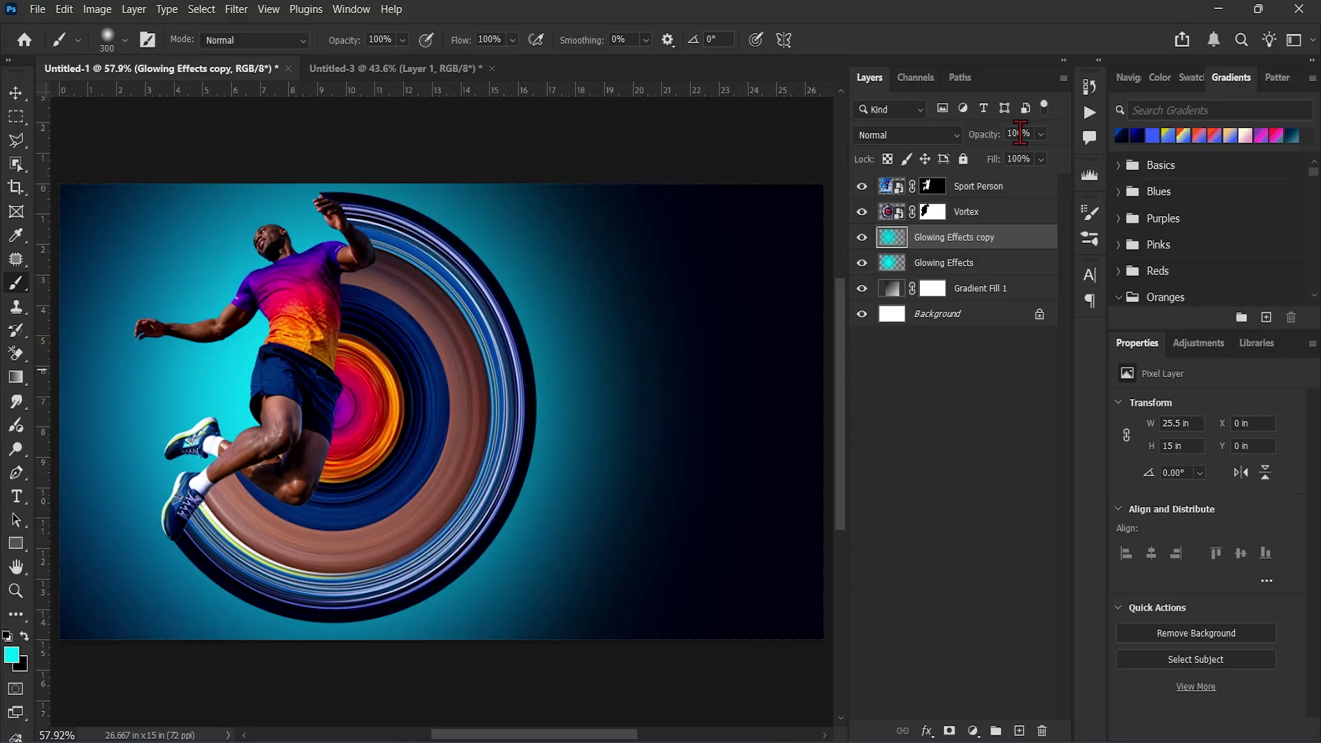
# Set the Glowing Effects copy layer to 83% opacity and the Screen blend mode.
pyautogui.moveTo(1000, 135); pyautogui.dragTo(998, 136)
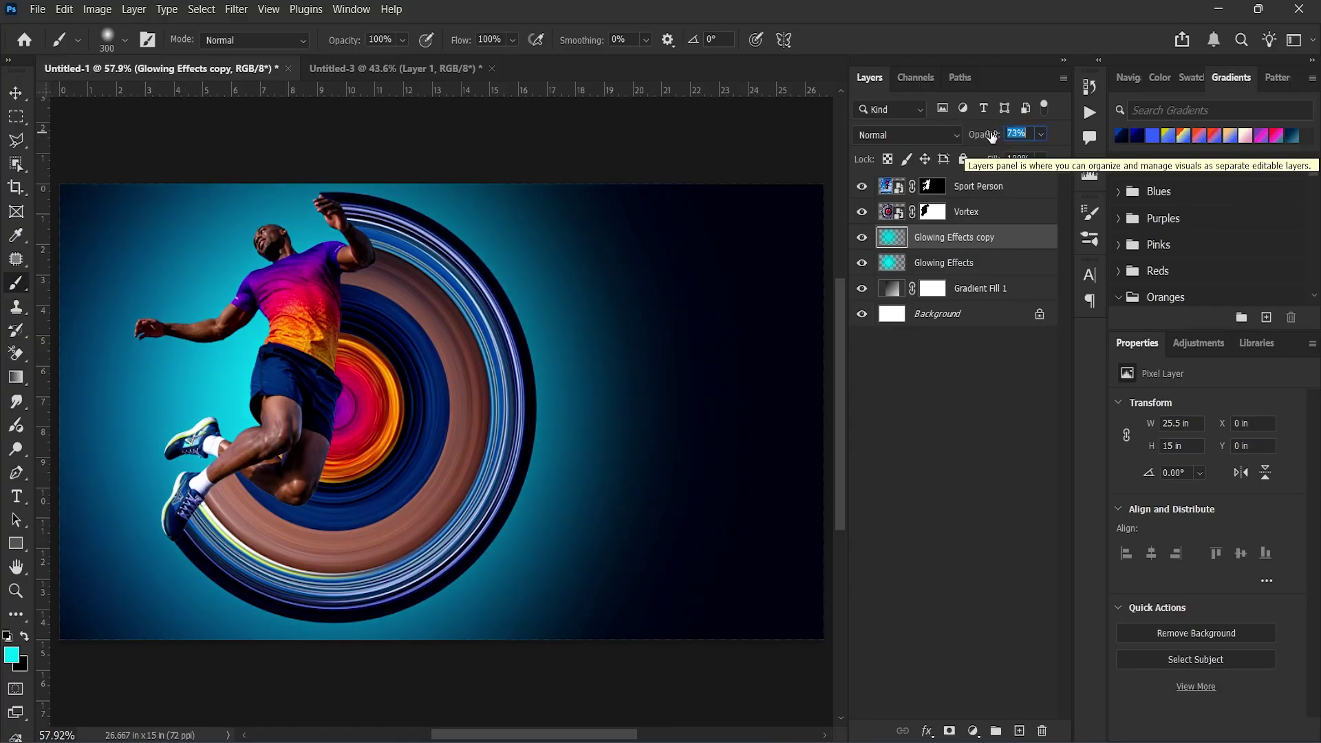
pyautogui.press('Return')
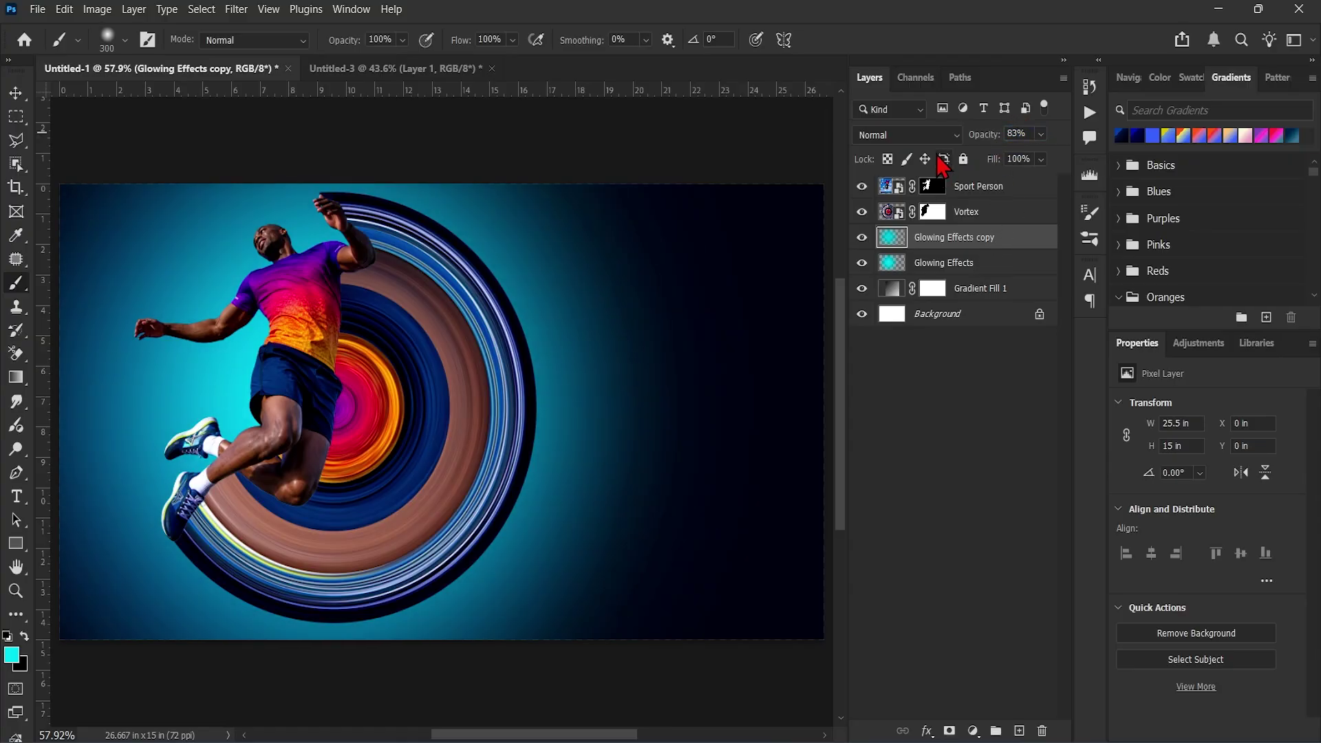
pyautogui.click(934, 136)
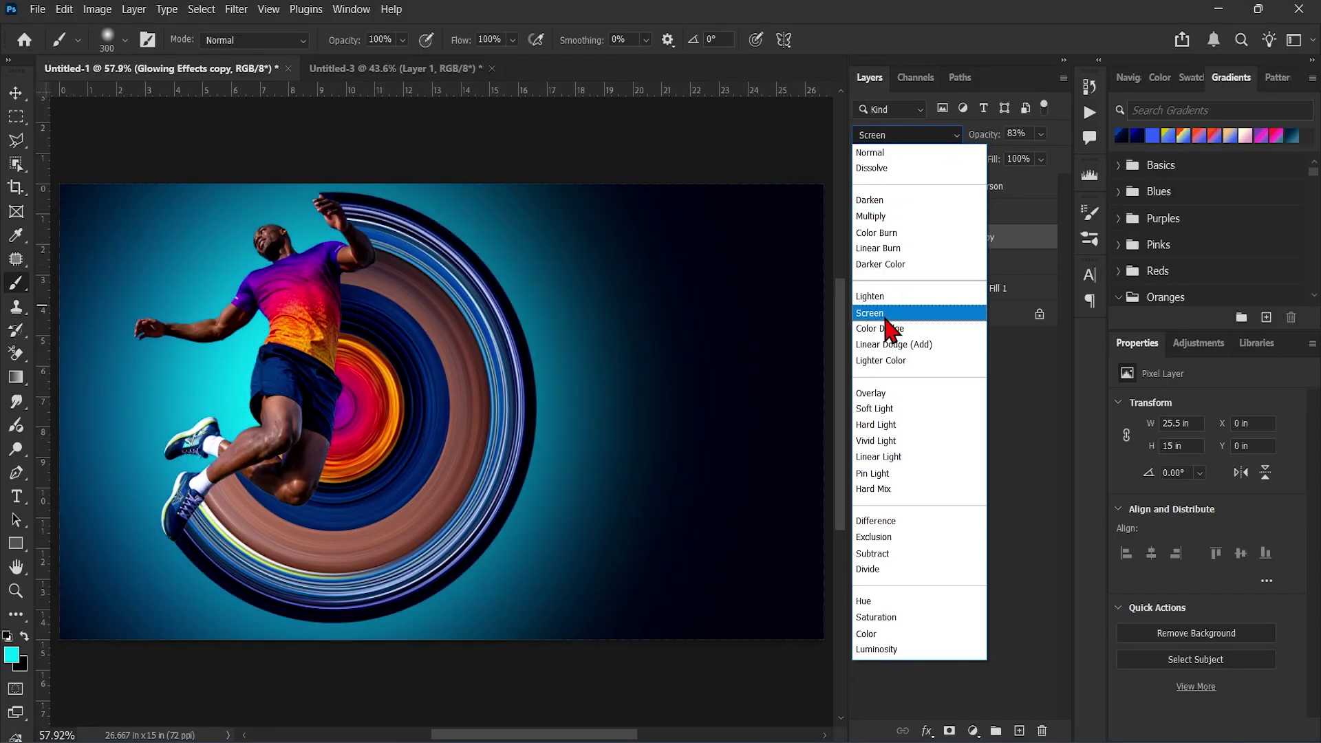
pyautogui.click(885, 315)
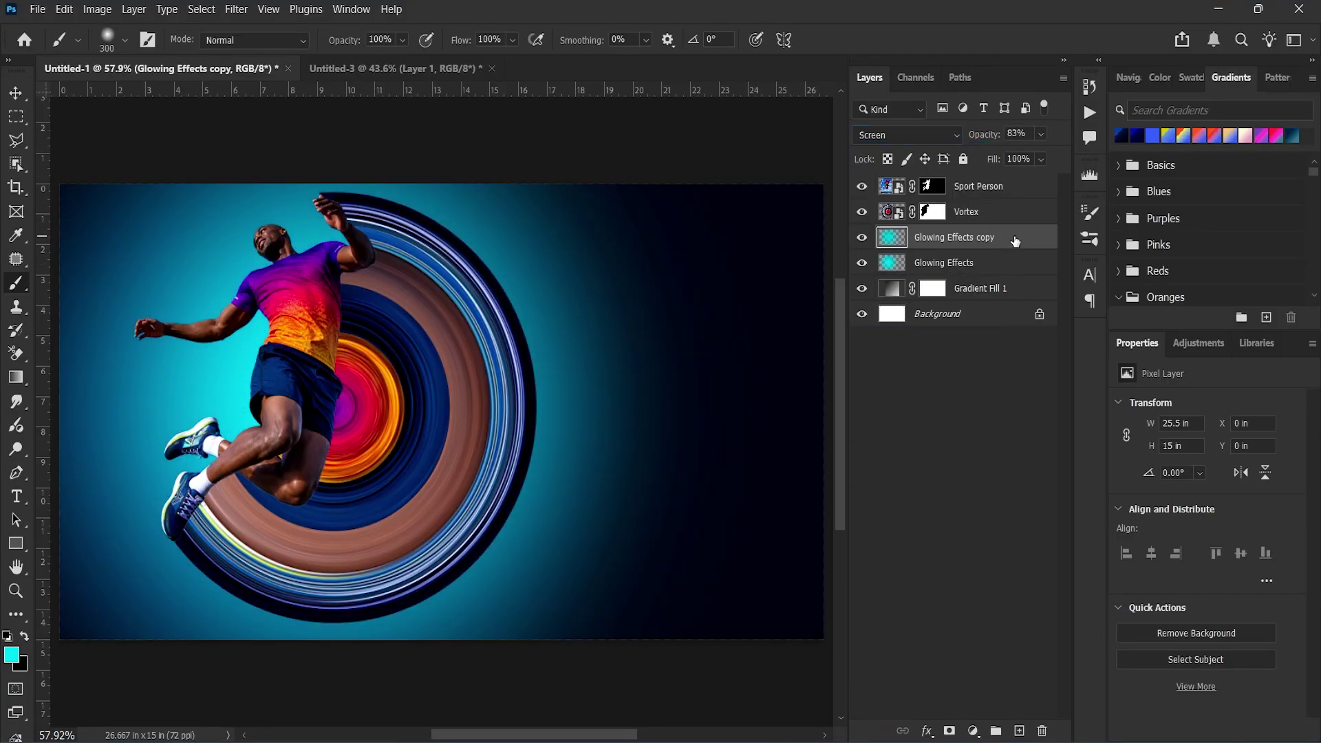
# Duplicate the Vortex layer and apply a High Pass filter with a 3-pixel radius to the copy.
pyautogui.click(1003, 213)
pyautogui.hotkey('ctrl', 'j')
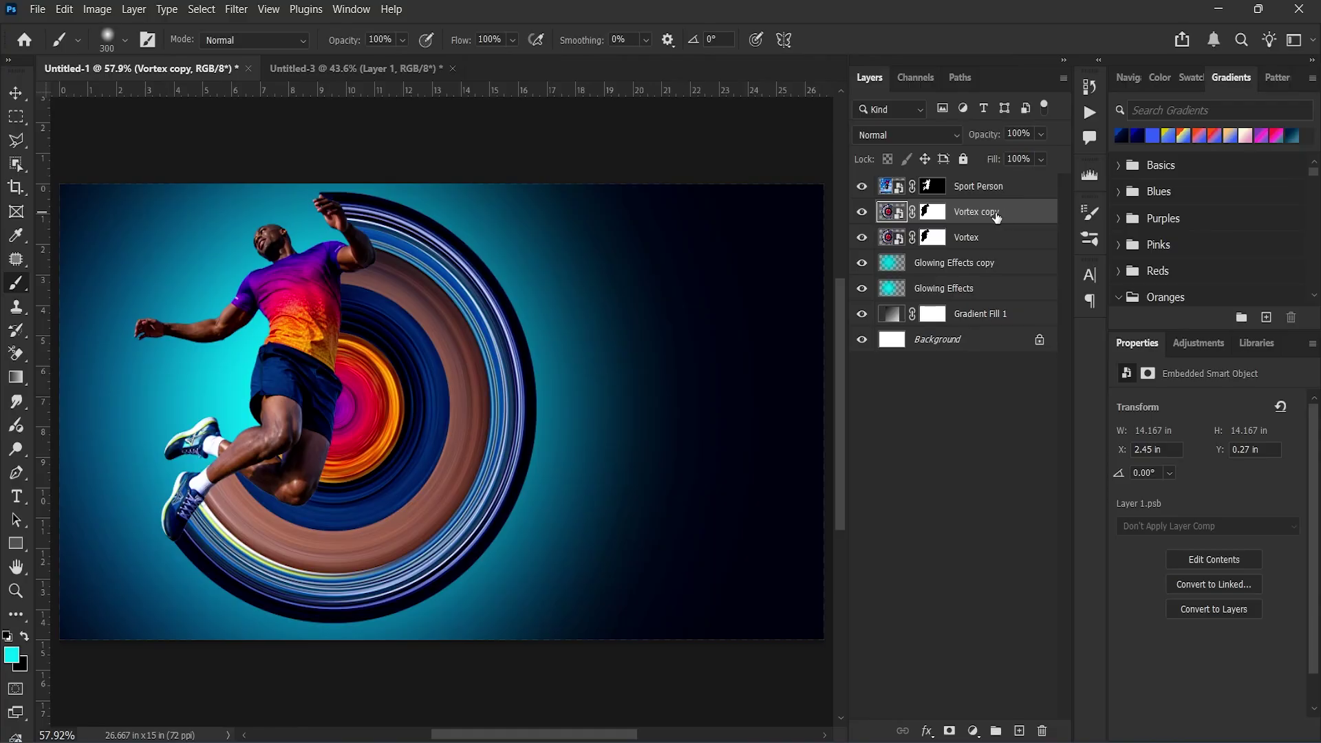
pyautogui.click(236, 9)
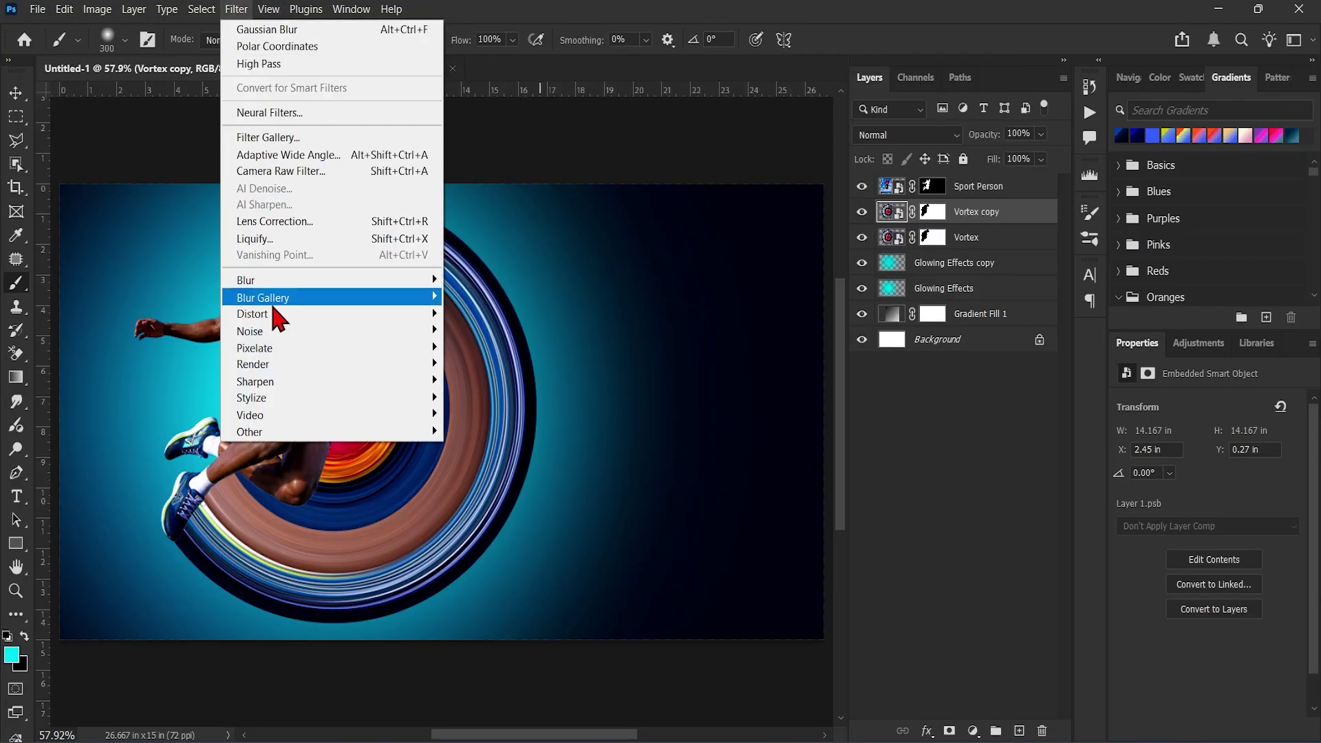
pyautogui.moveTo(344, 432)
pyautogui.click(474, 447)
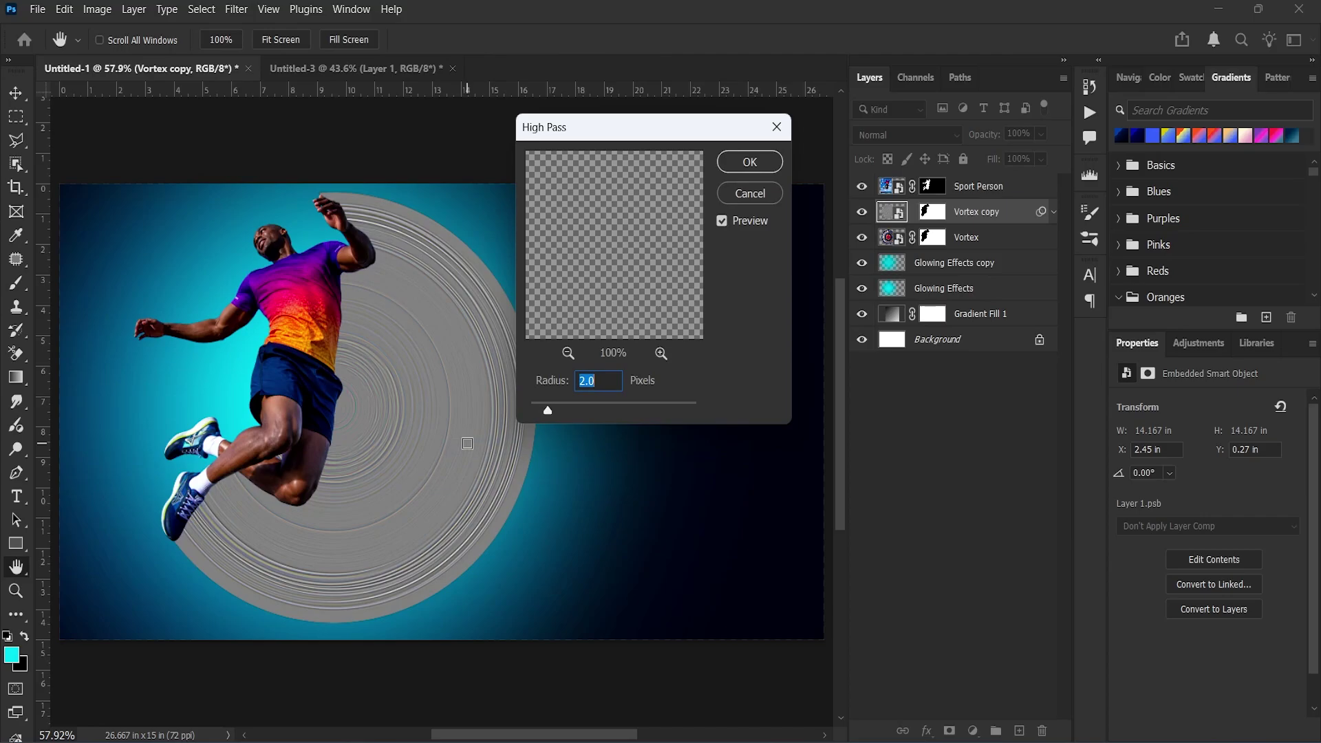
pyautogui.write('3')
pyautogui.click(750, 162)
# Set the Vortex copy layer's blend mode to Overlay to sharpen the vortex streaks.
pyautogui.press('b')
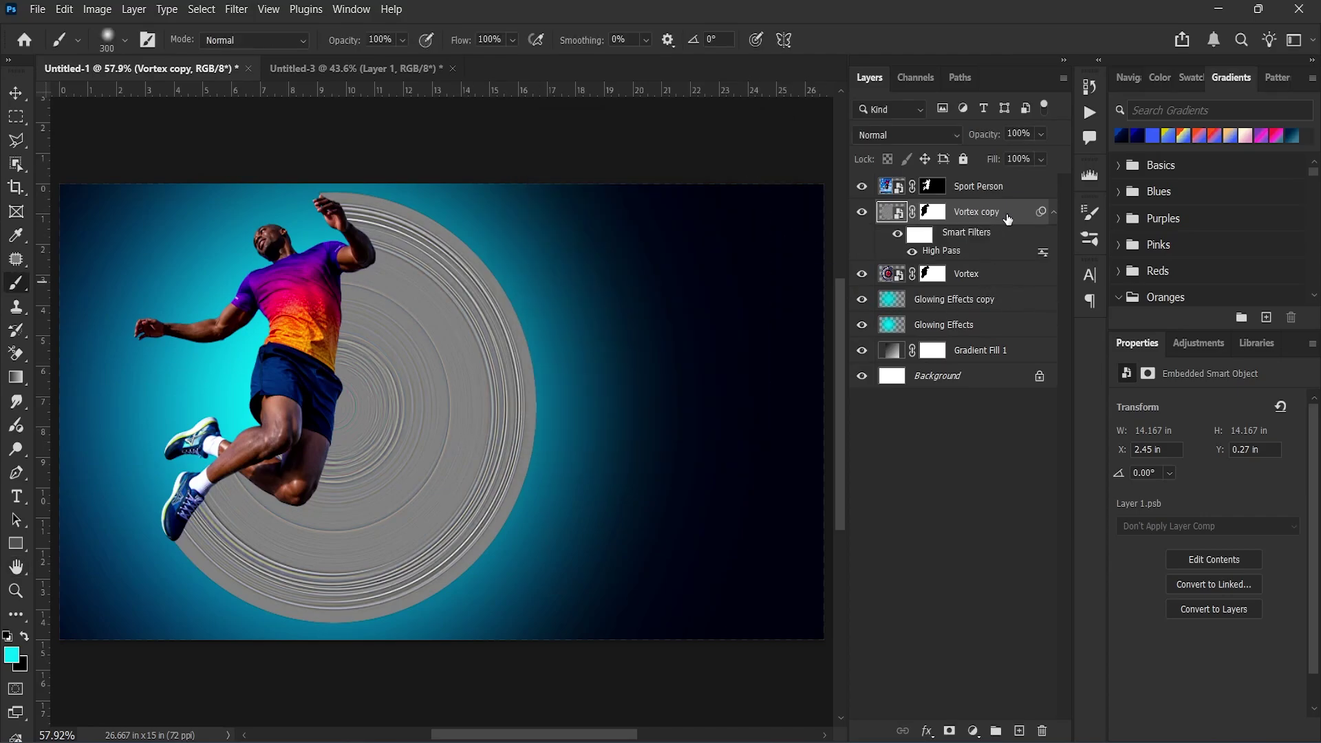
pyautogui.click(921, 136)
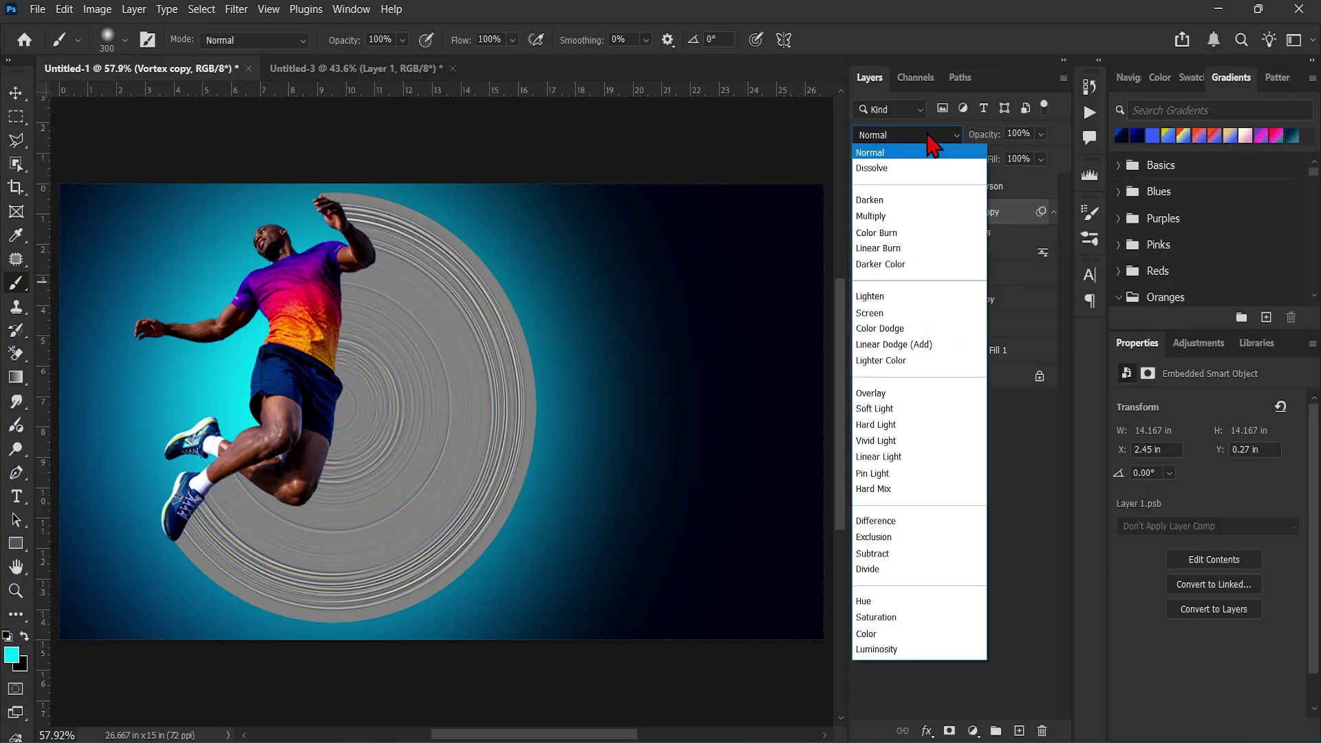
pyautogui.click(884, 395)
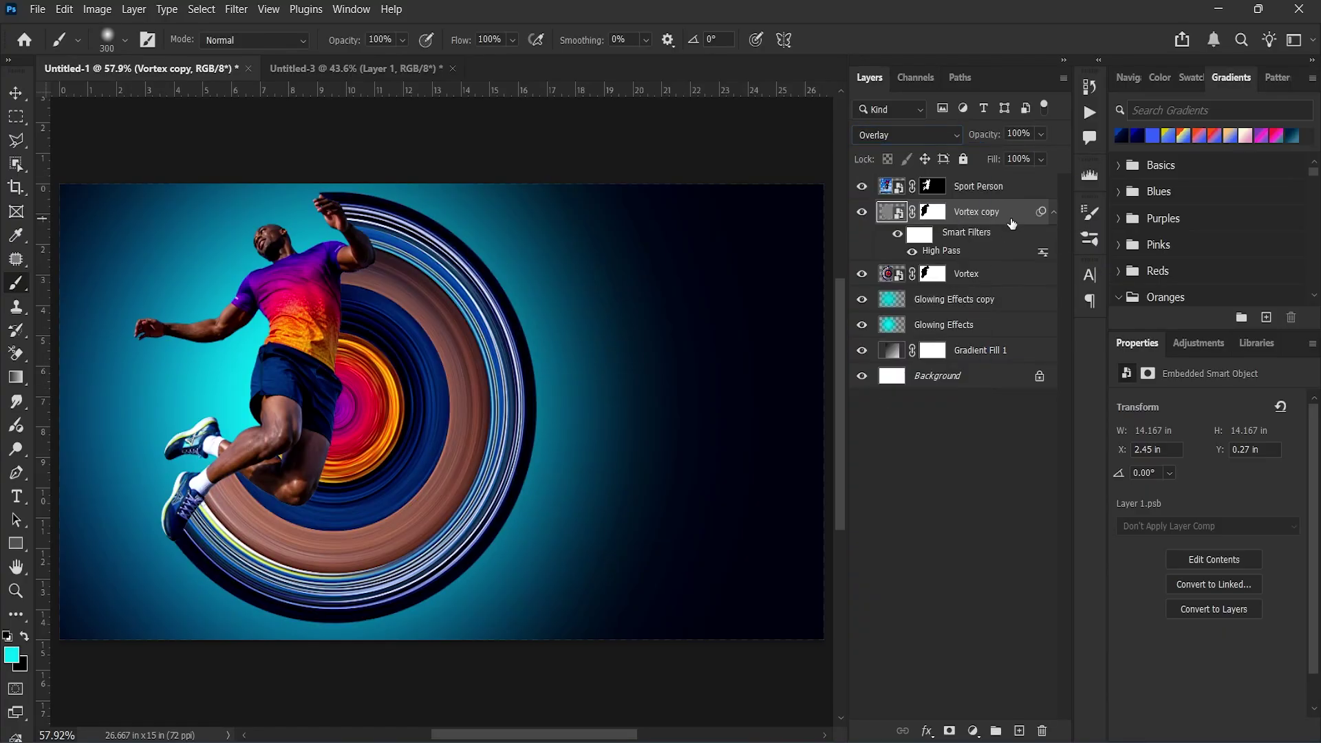
# Add a new layer above the Vortex copy and name it Vortex Orange Glow.
pyautogui.click(1019, 729)
pyautogui.doubleClick(928, 212)
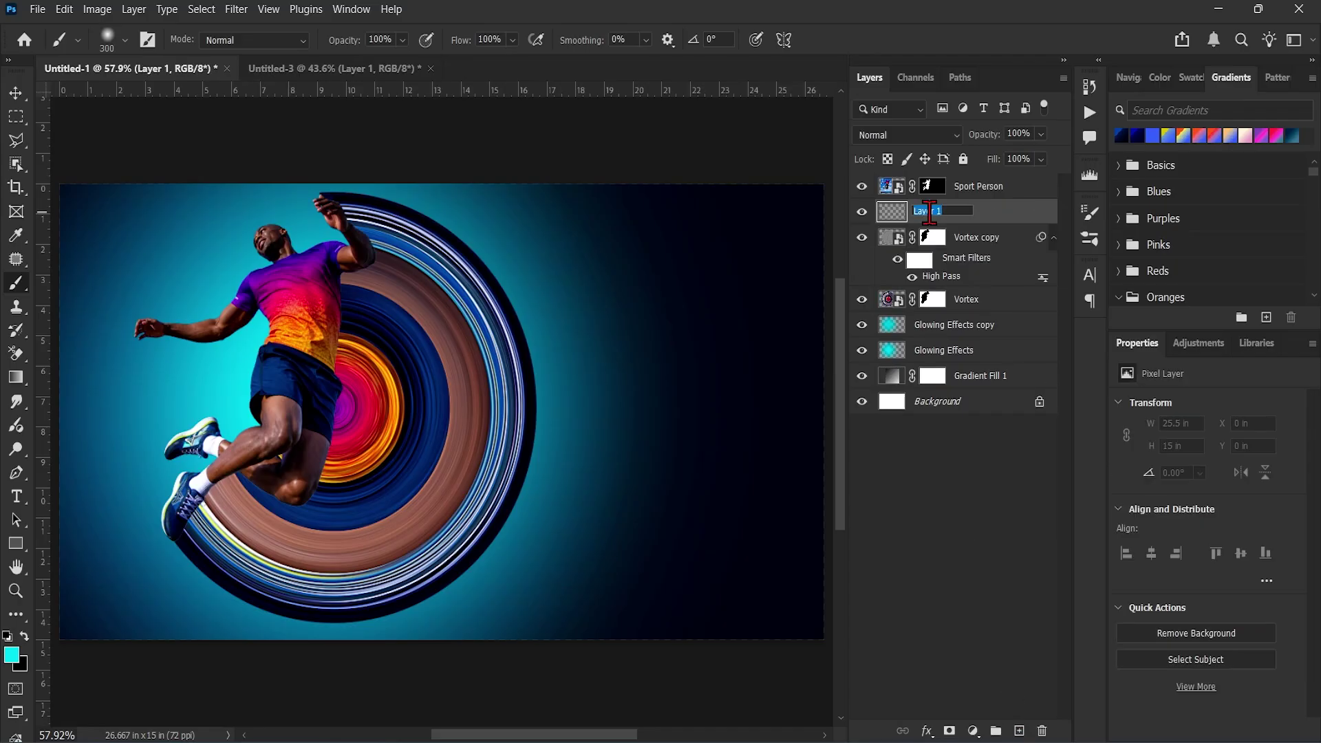
pyautogui.write('Or')
pyautogui.write('rtex')
pyautogui.press('Return')
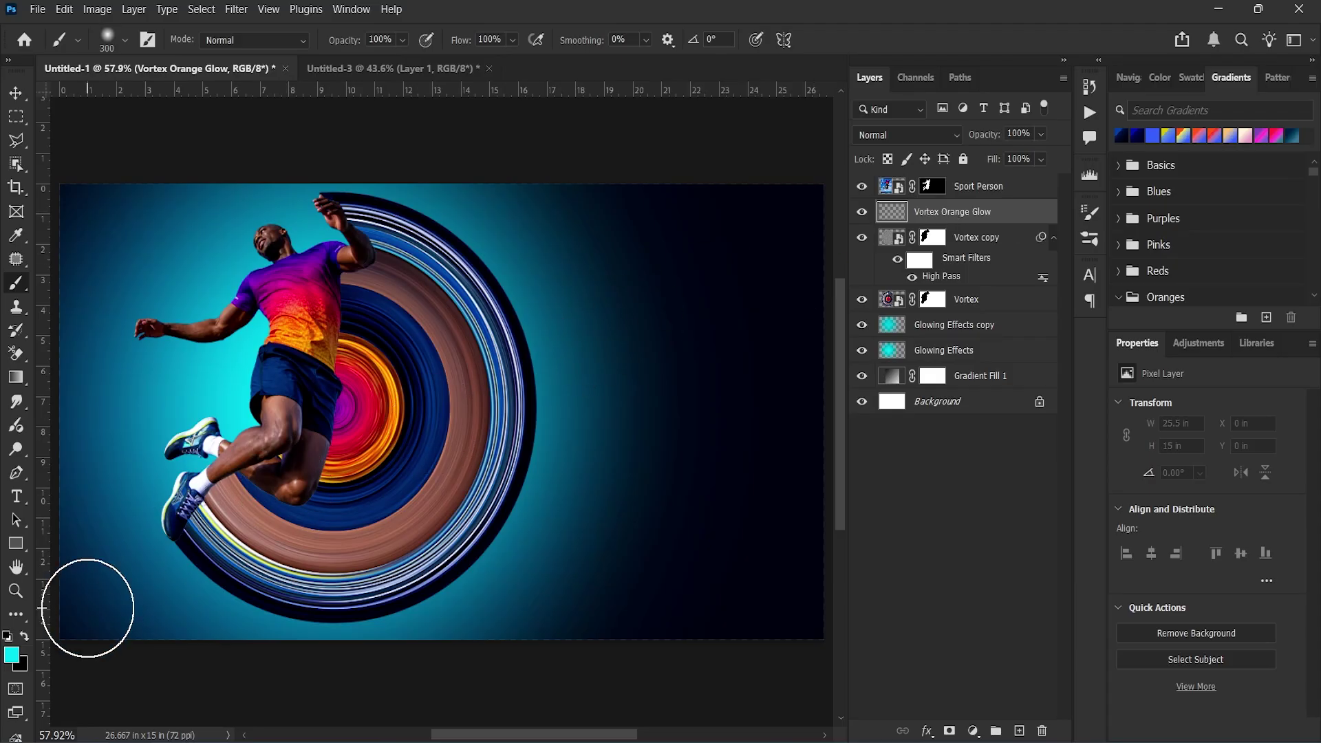
# Set the foreground colour to orange-red f15422.
pyautogui.click(13, 655)
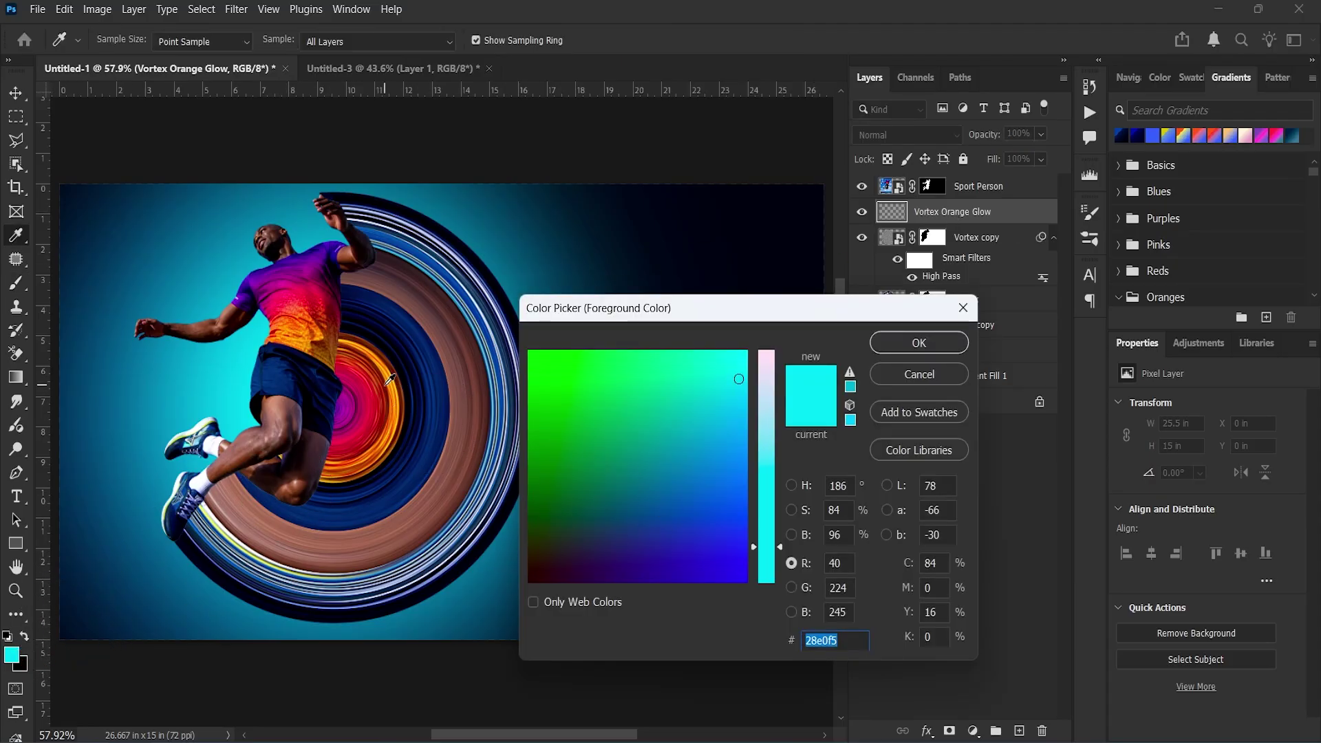
pyautogui.moveTo(381, 363); pyautogui.dragTo(378, 353)
pyautogui.moveTo(767, 500); pyautogui.dragTo(770, 363)
pyautogui.click(556, 474)
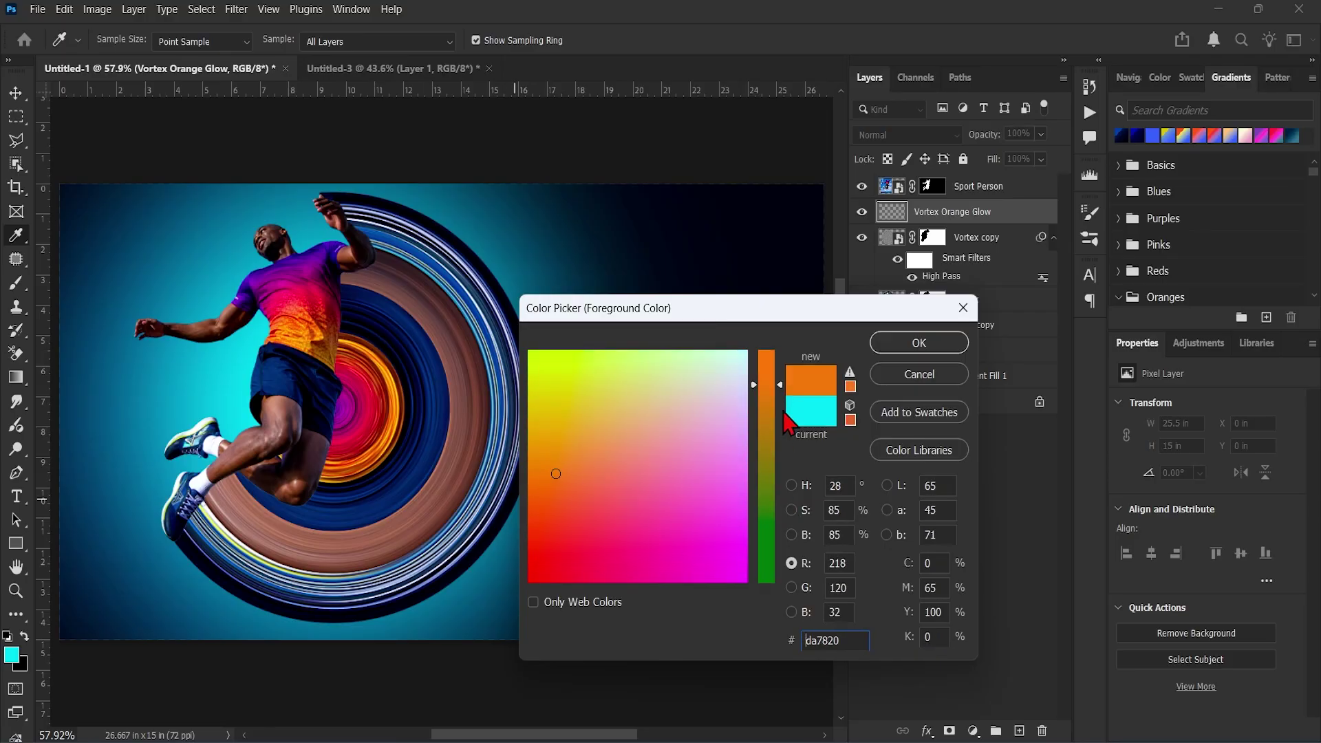
pyautogui.click(574, 483)
pyautogui.click(561, 507)
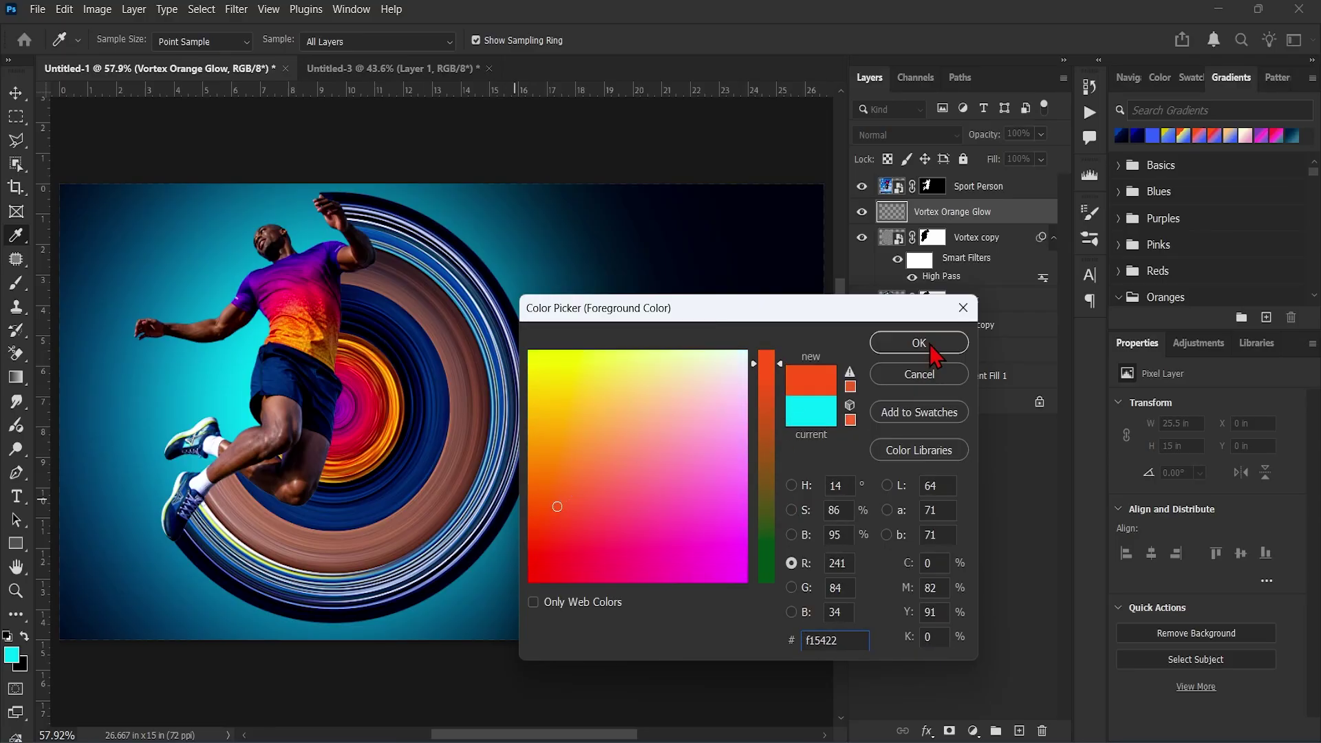
pyautogui.click(919, 343)
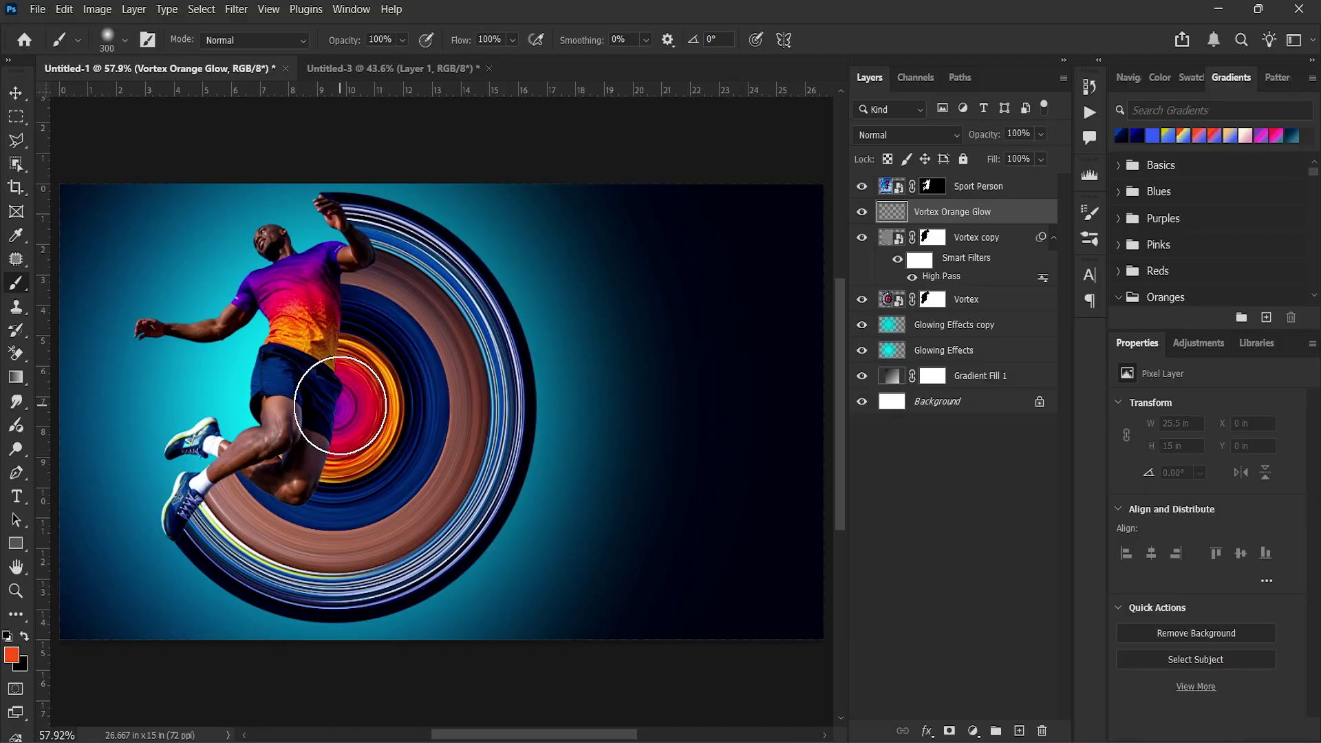
# Paint an orange glow over the vortex centre with a 400 px soft round brush at 66% opacity and 57% flow.
pyautogui.click(125, 40)
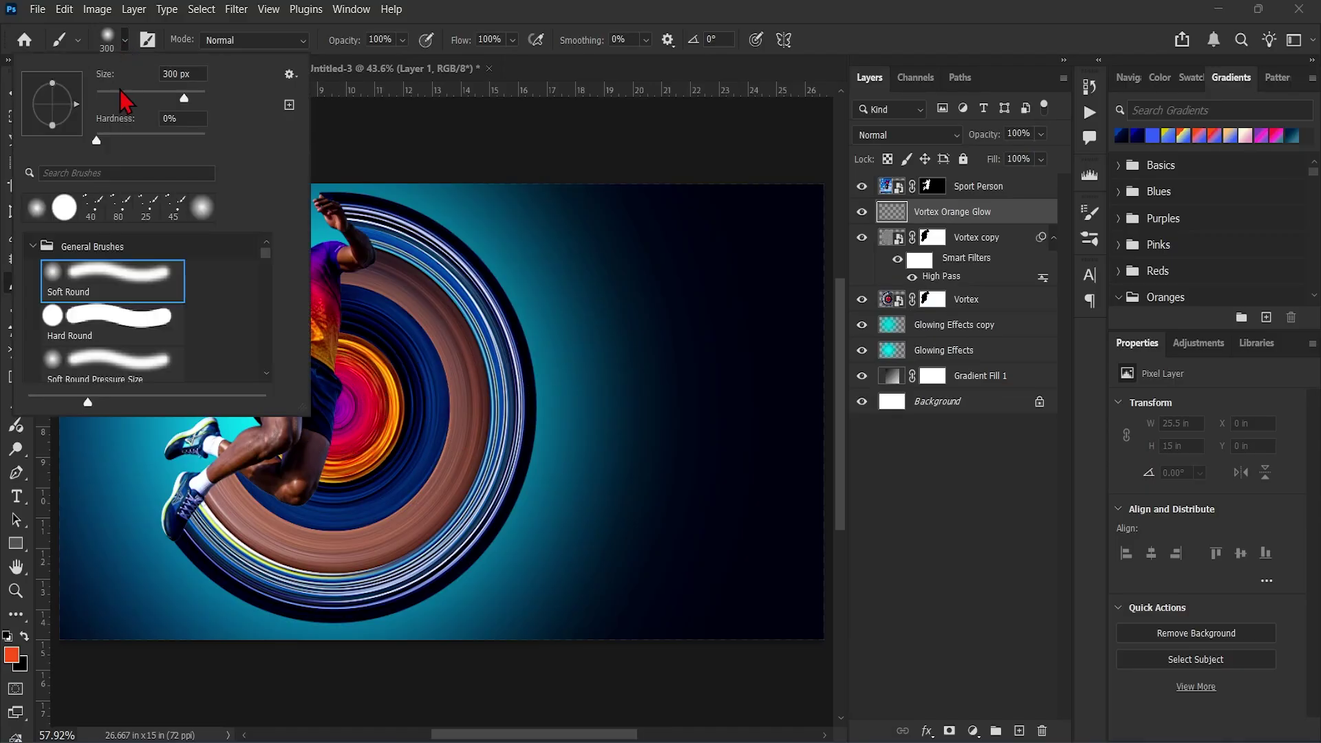
pyautogui.moveTo(356, 43); pyautogui.dragTo(351, 45)
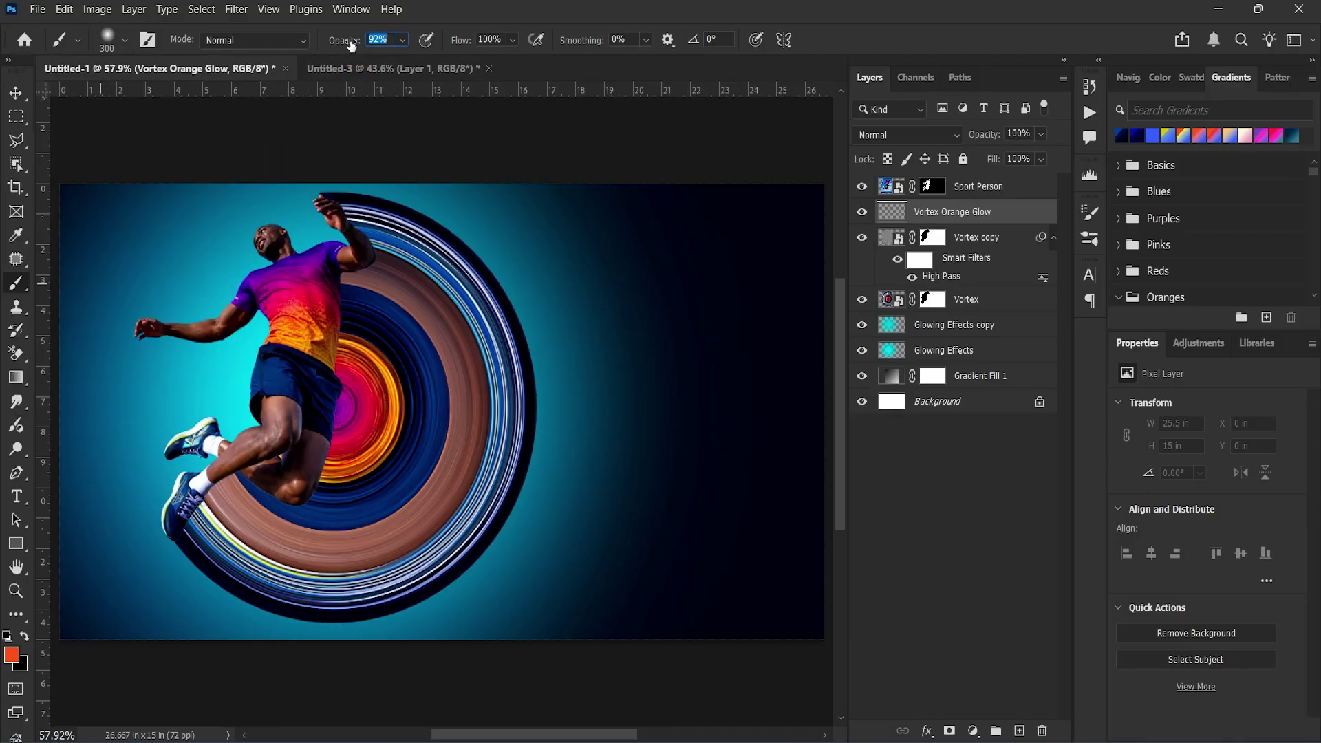
pyautogui.moveTo(468, 41); pyautogui.dragTo(450, 43)
pyautogui.moveTo(385, 351)
pyautogui.mouseDown()
pyautogui.moveTo(296, 409)
pyautogui.moveTo(330, 406)
pyautogui.mouseUp()
pyautogui.press(']')
pyautogui.click(330, 405)
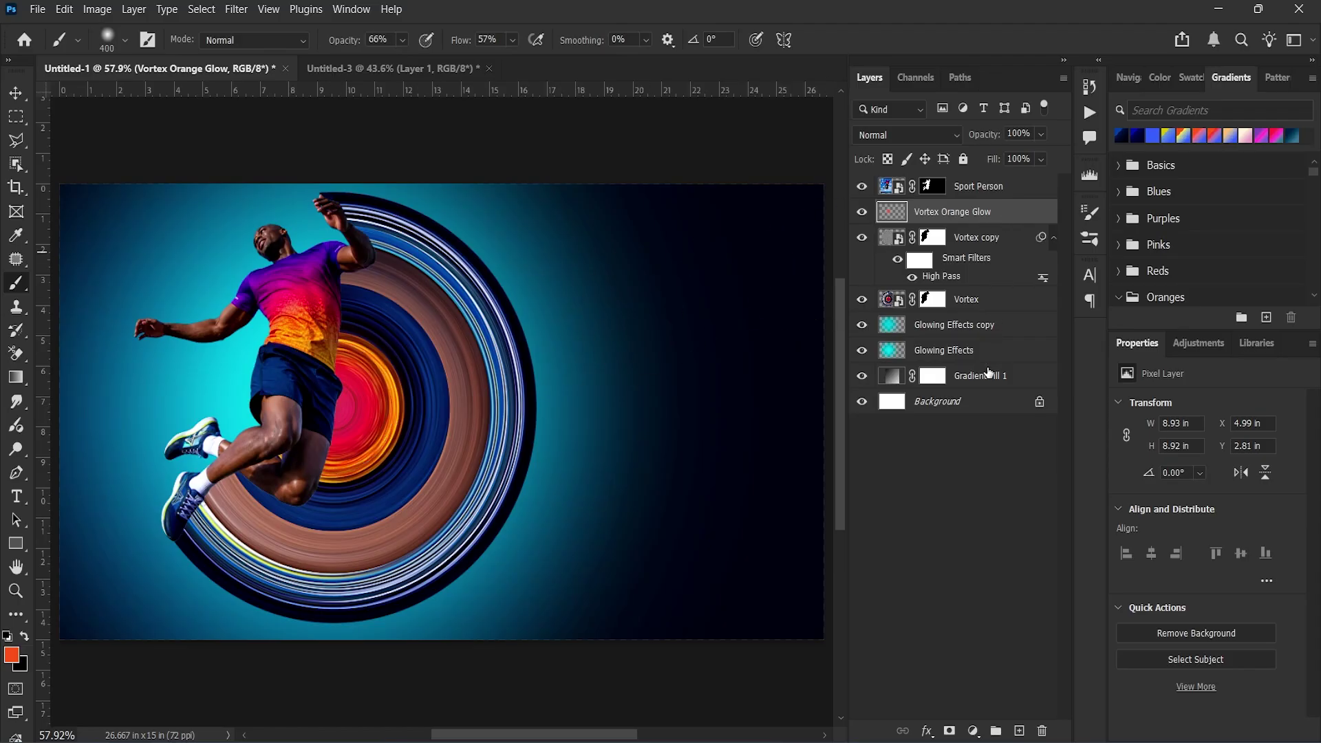
# Add a new layer below Vortex Orange Glow and name it Vortex Pink Glow.
pyautogui.keyDown('ctrl'); pyautogui.click(1019, 730); pyautogui.keyUp('ctrl')
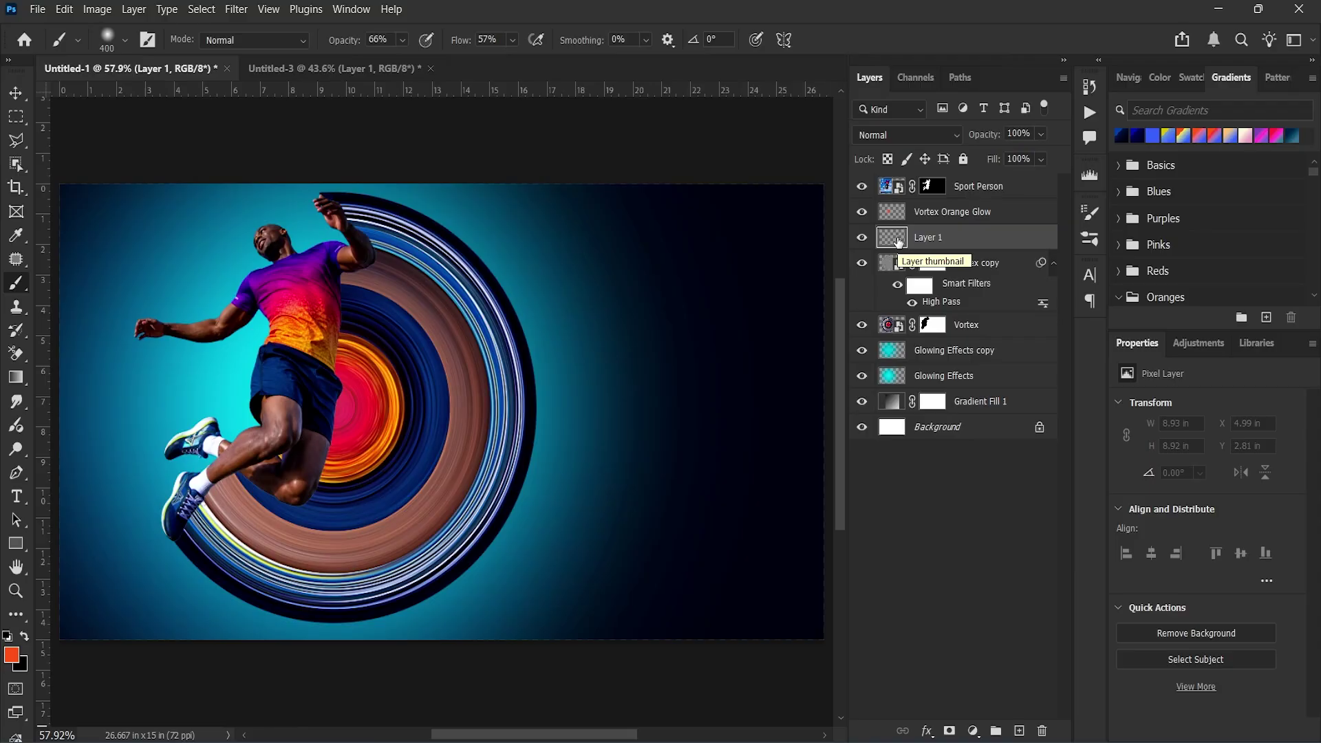
pyautogui.doubleClick(930, 237)
pyautogui.write('Vortex Pink Glow')
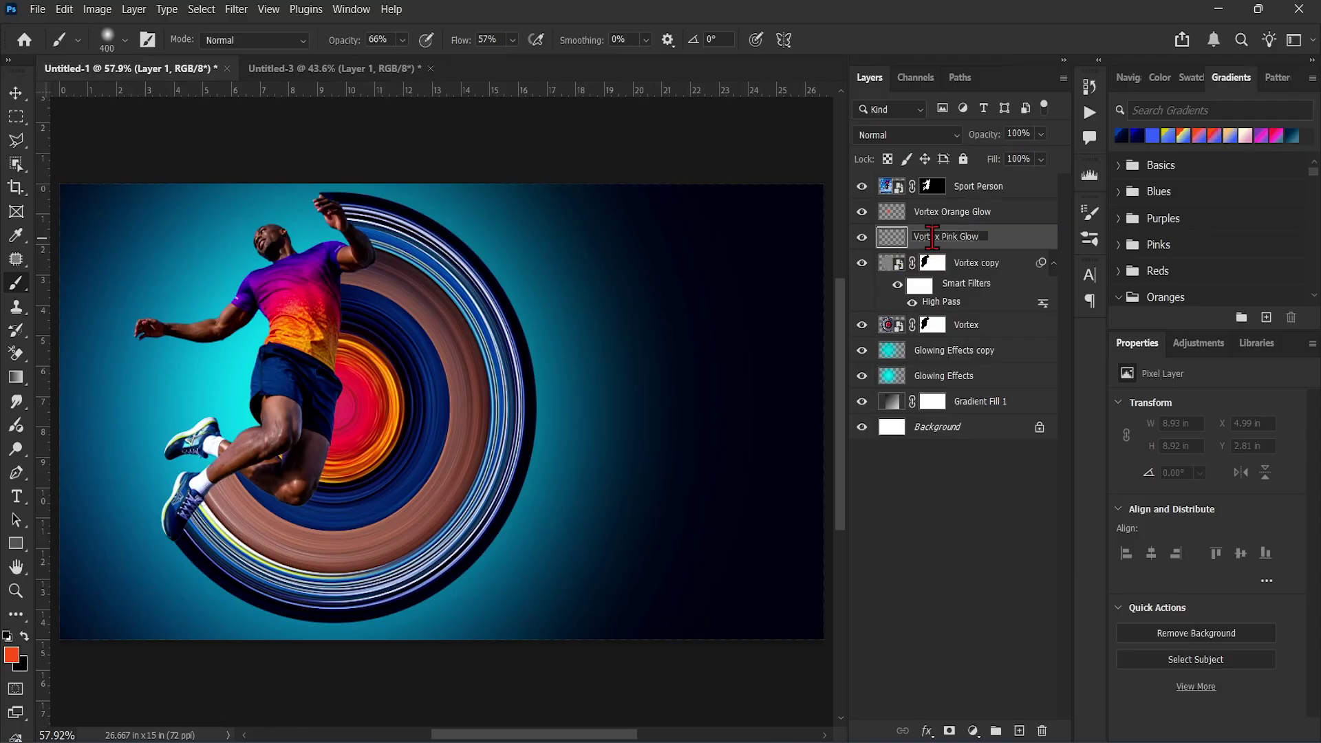
pyautogui.press('Return')
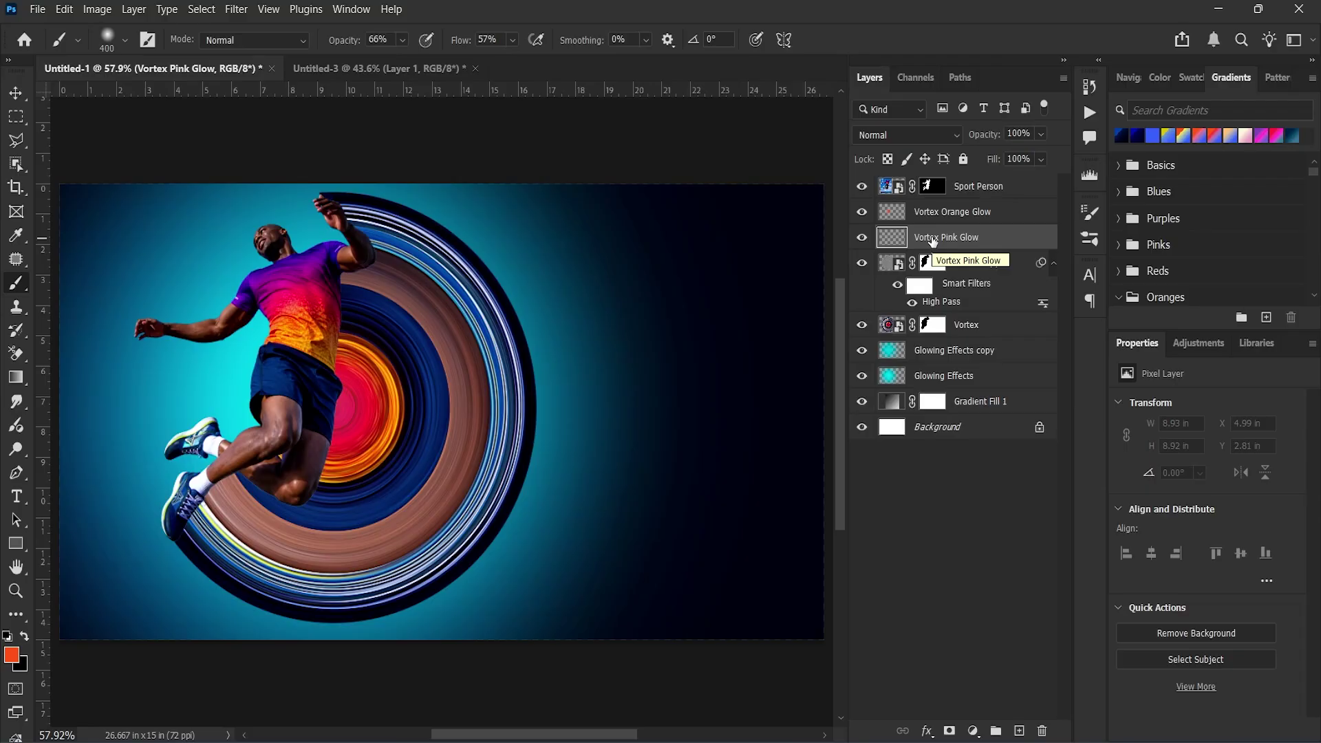
# Set the foreground colour to pink f155e3 and paint a glow at the vortex centre with a 150 px soft brush.
pyautogui.click(13, 657)
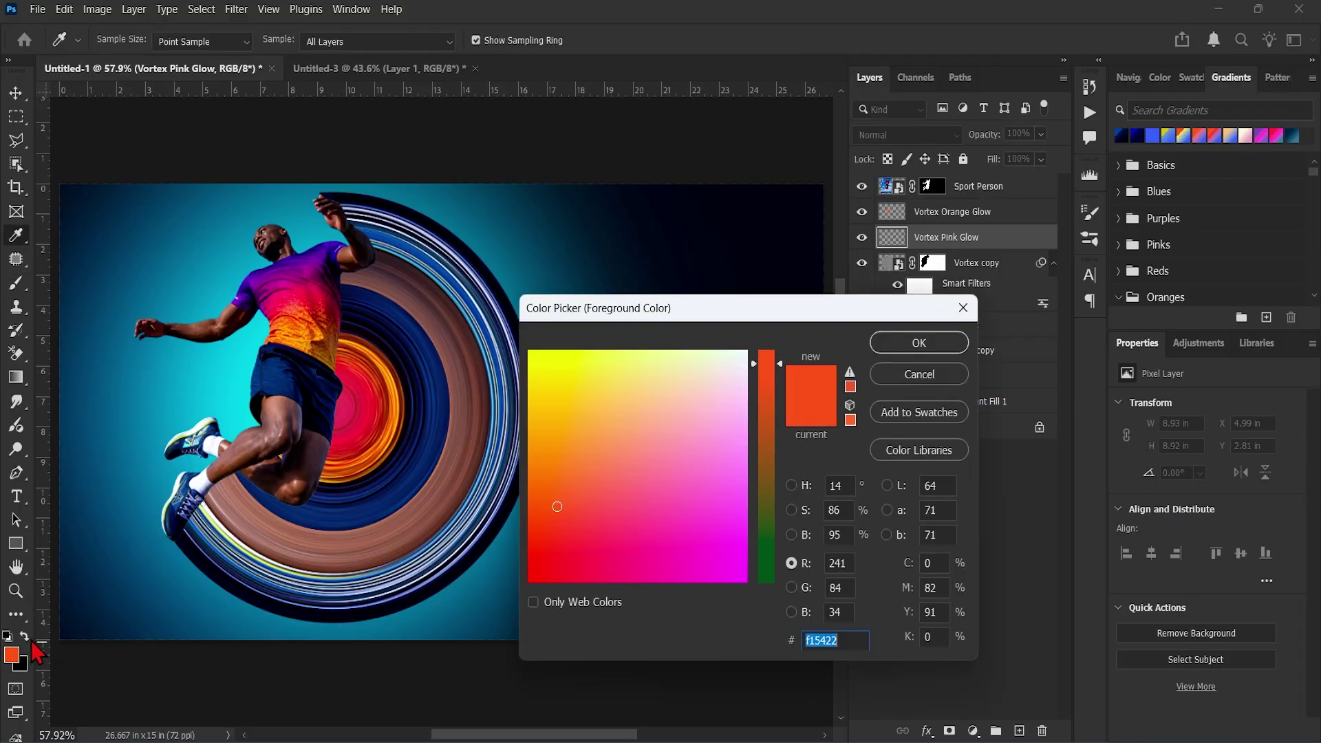
pyautogui.click(724, 505)
pyautogui.click(914, 356)
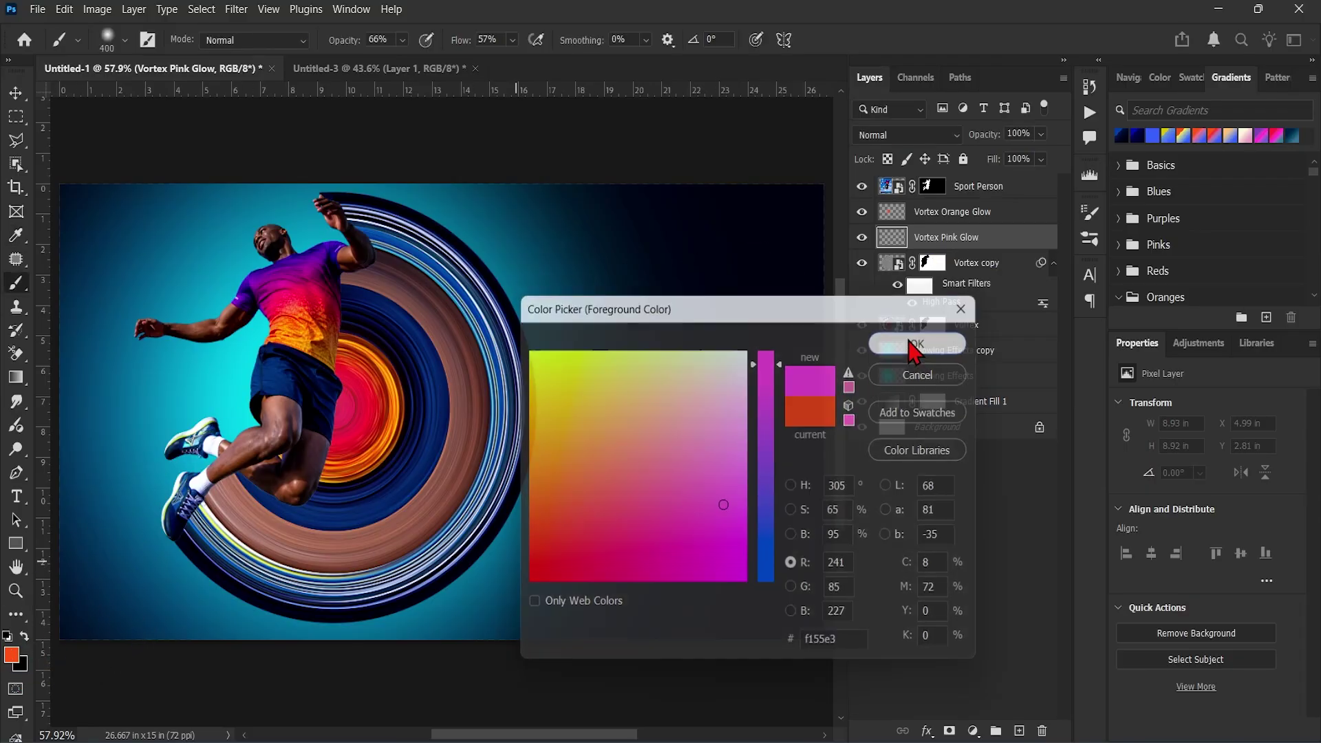
pyautogui.press('[')
pyautogui.press('[')
pyautogui.press('[')
pyautogui.press('[')
pyautogui.press('[')
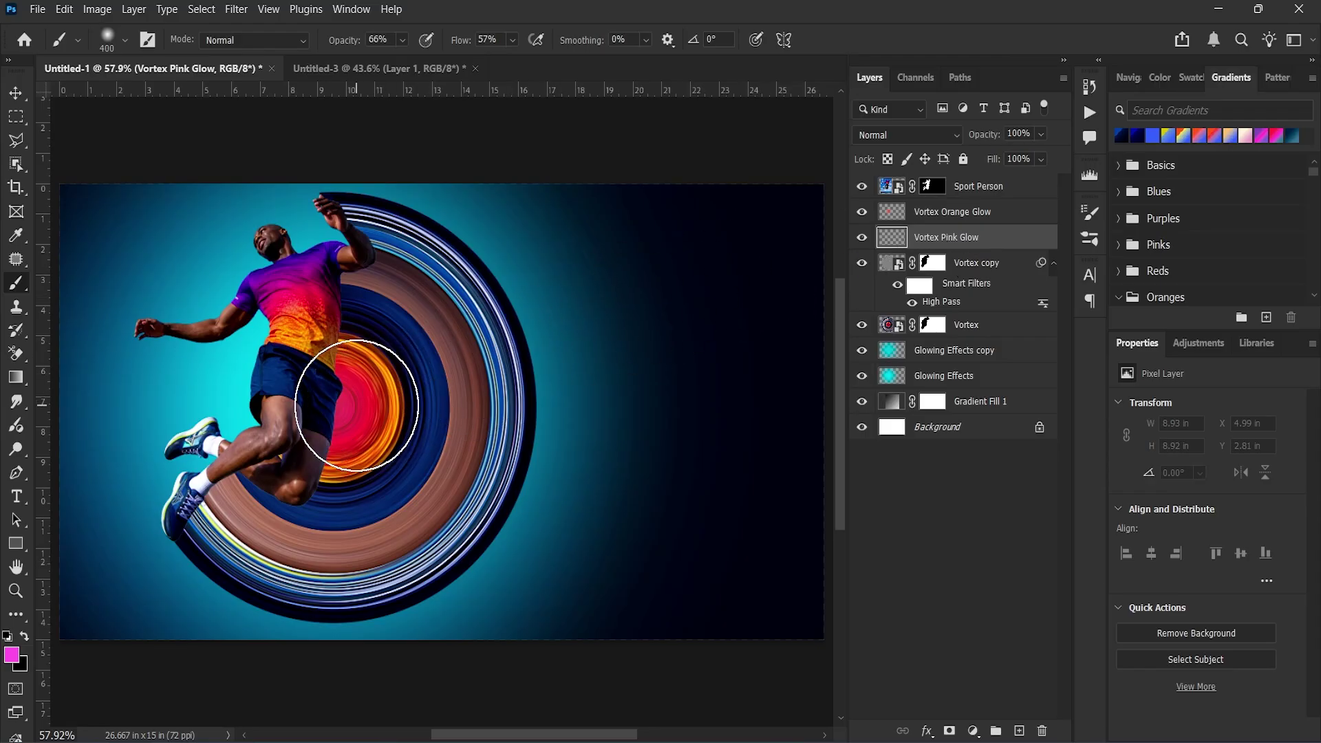
pyautogui.click(335, 402)
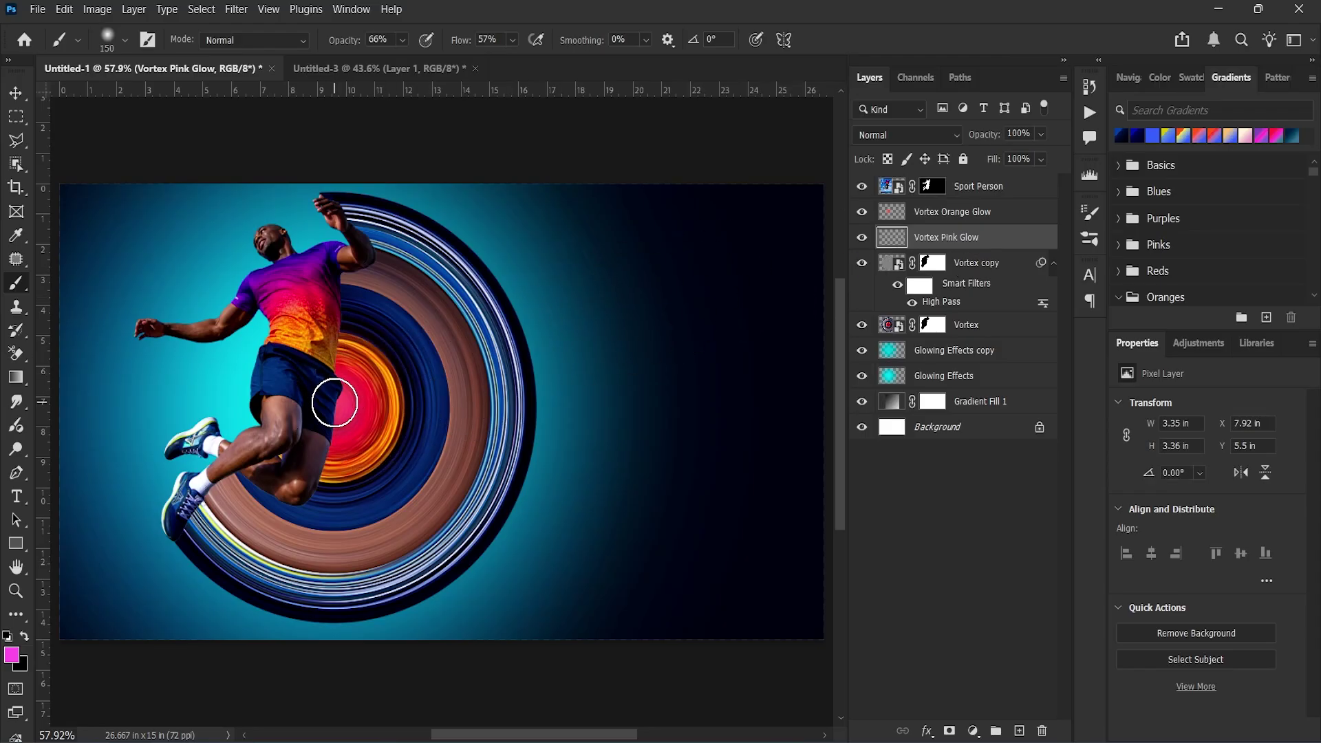
# Rework the pink dab at the vortex centre beside the athlete's shorts.
pyautogui.scroll(5, 335, 402)
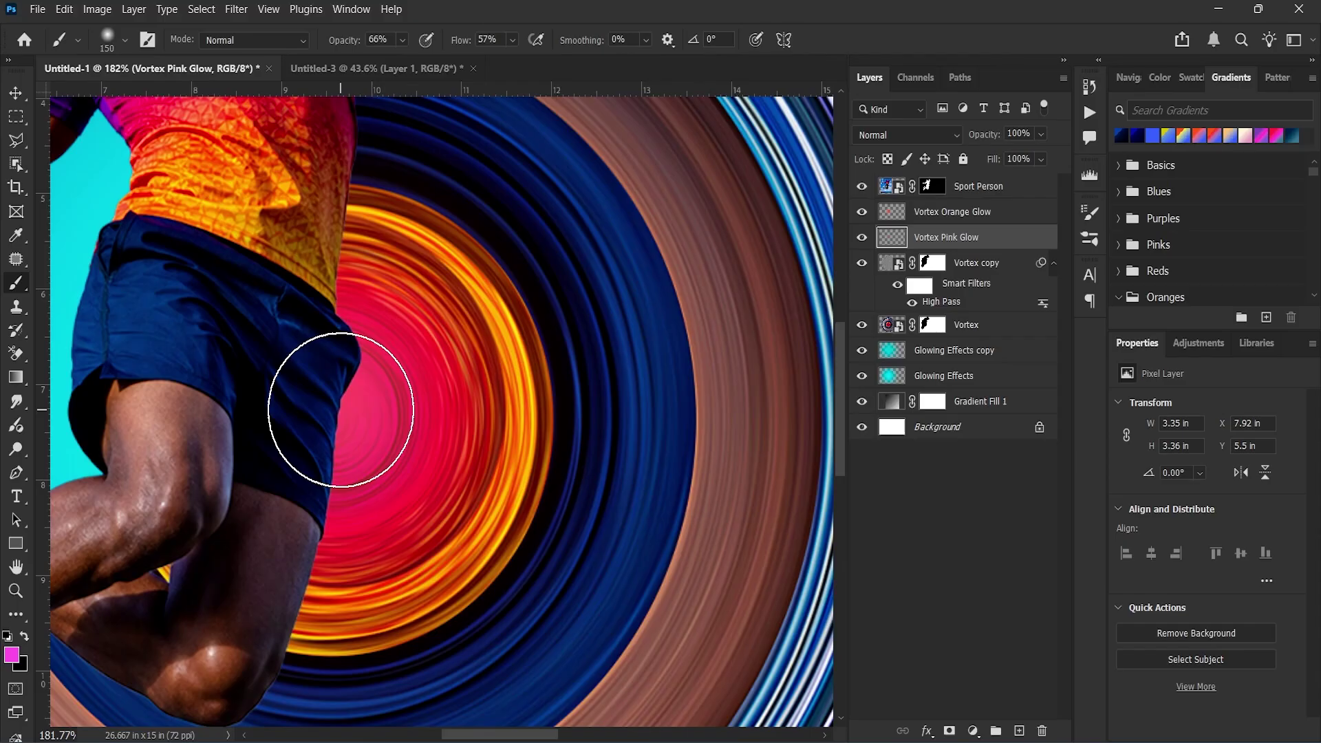
pyautogui.hotkey('ctrl', '0')
pyautogui.scroll(3, 286, 461)
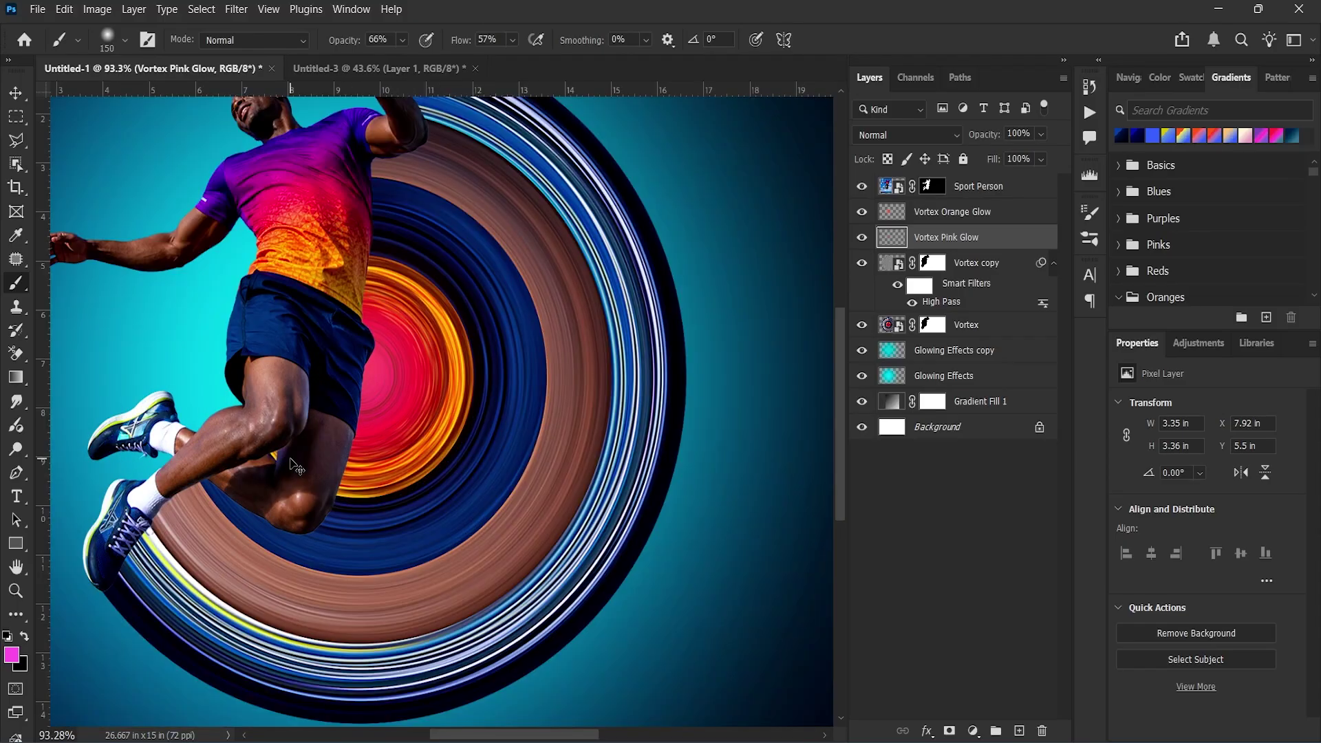
pyautogui.hotkey('ctrl', '0')
pyautogui.scroll(4, 331, 402)
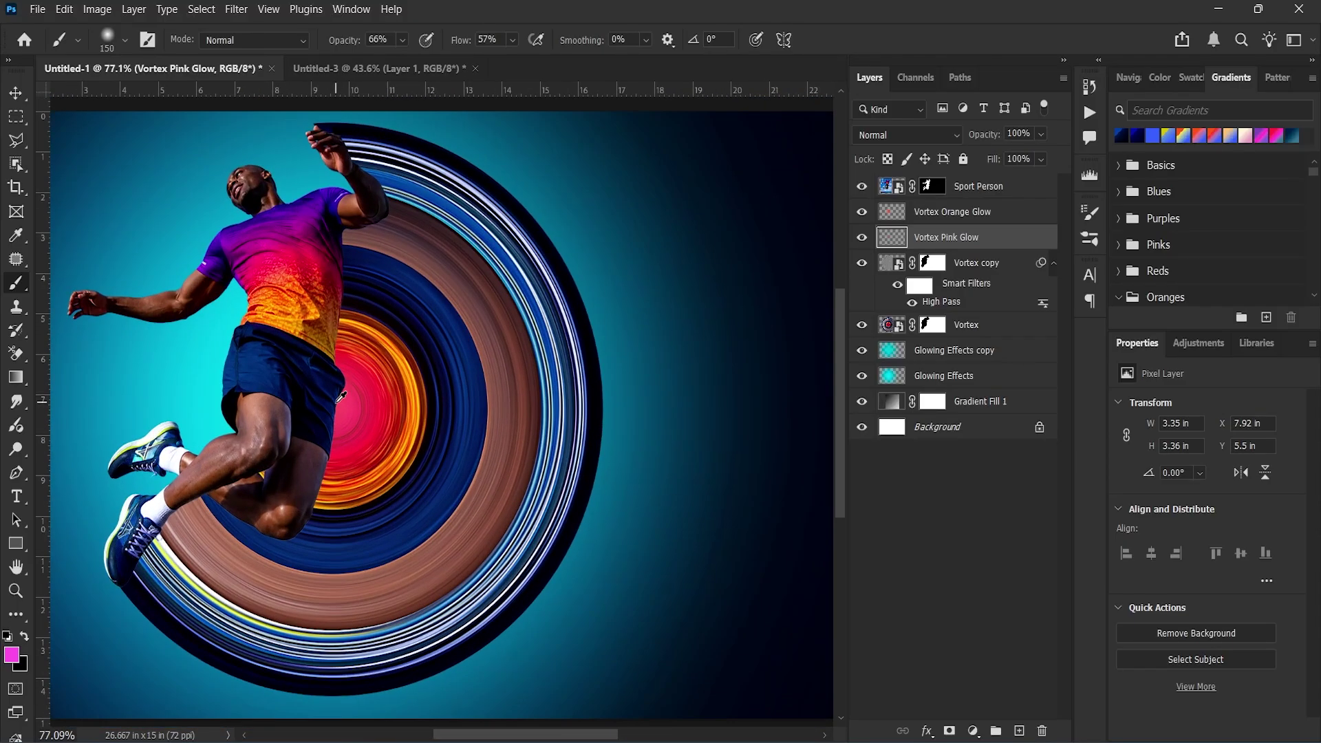
pyautogui.moveTo(337, 417); pyautogui.dragTo(338, 413)
pyautogui.hotkey('ctrl', 'z')
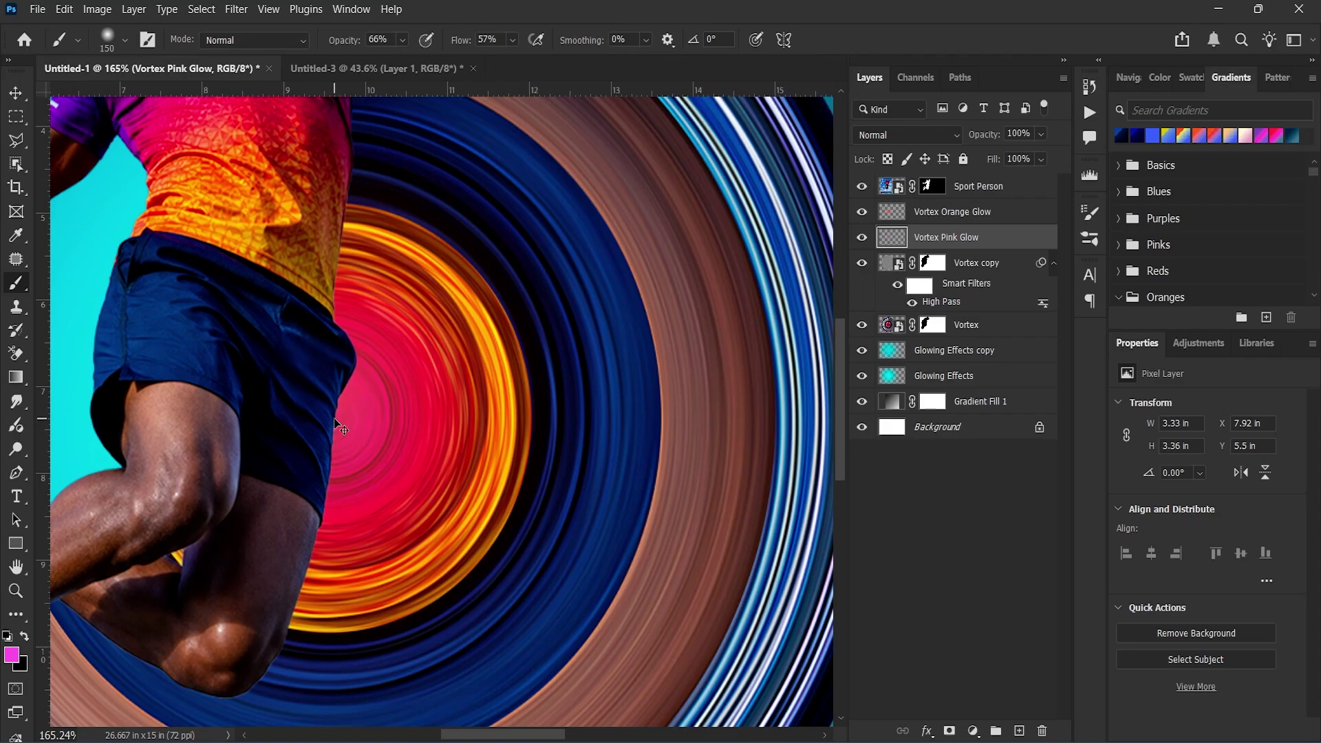
pyautogui.hotkey('ctrl', '0')
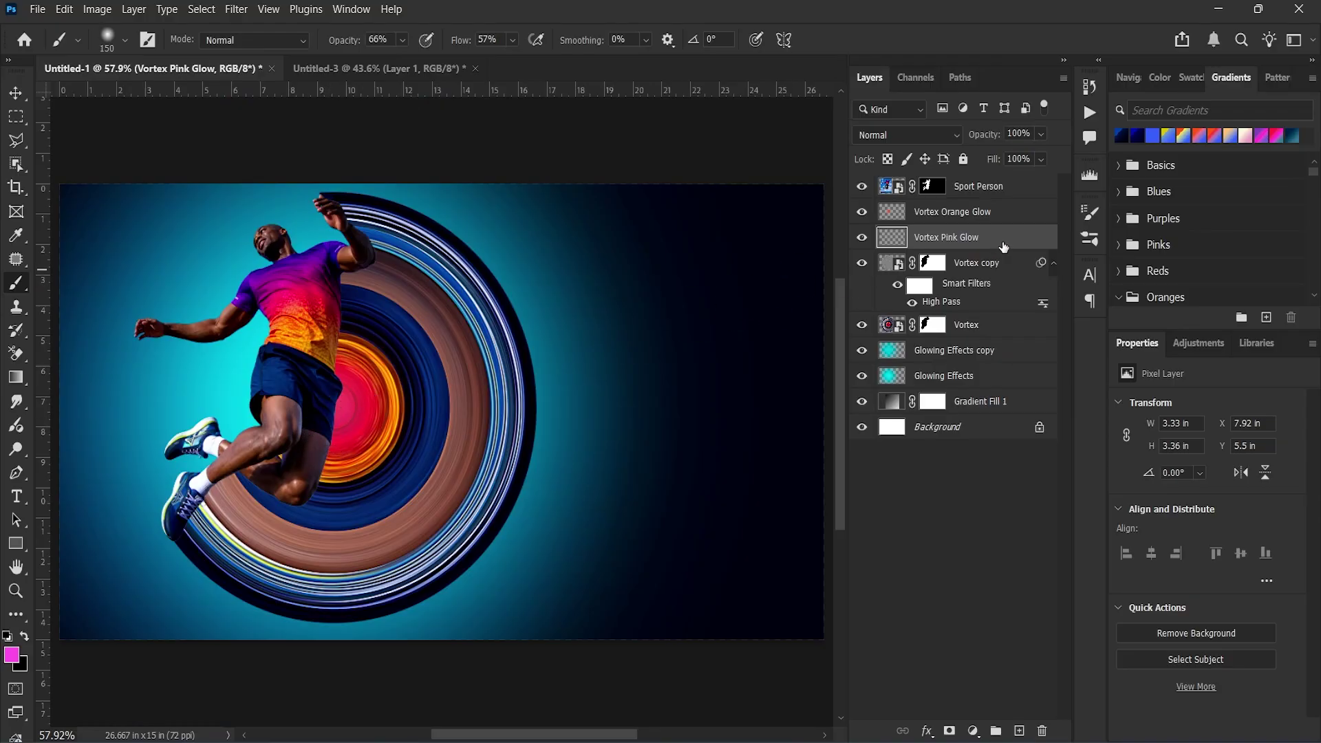
# Set the Vortex Pink Glow layer's blend mode to Screen.
pyautogui.click(994, 262)
pyautogui.click(932, 135)
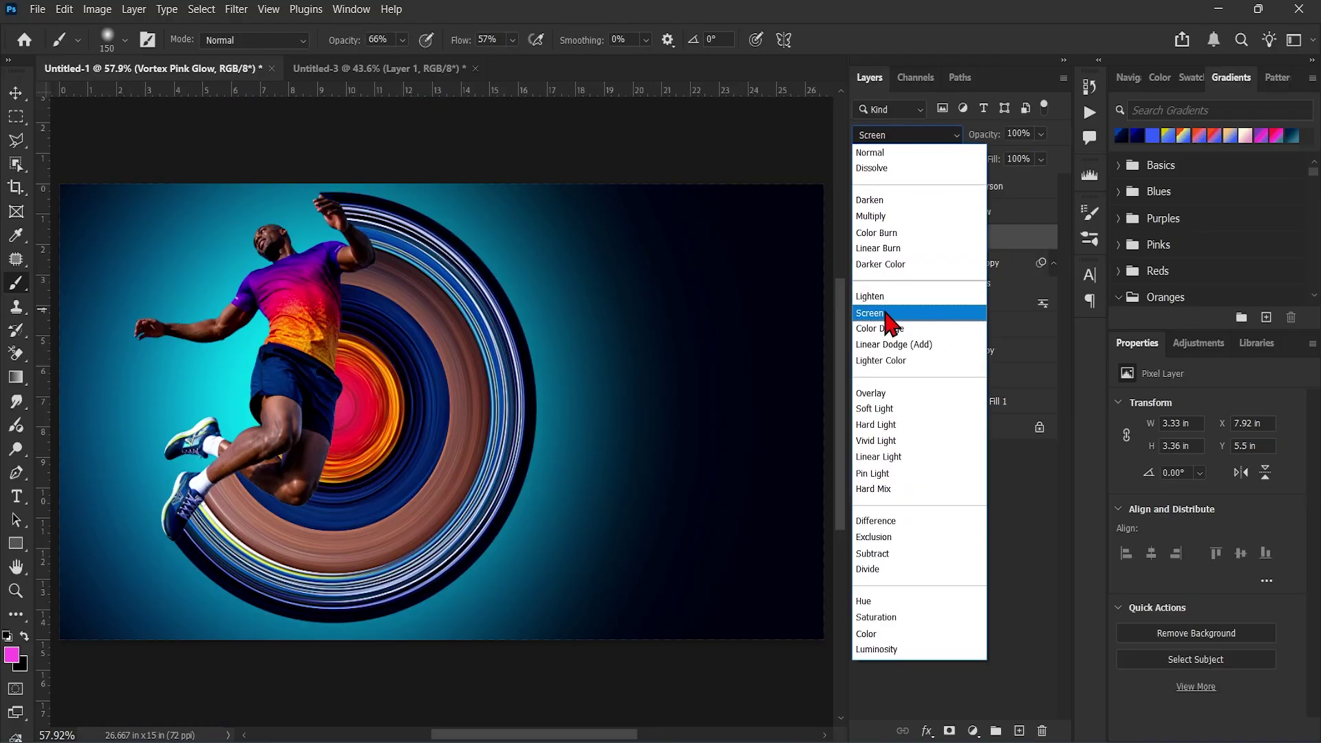
pyautogui.click(876, 386)
pyautogui.click(998, 240)
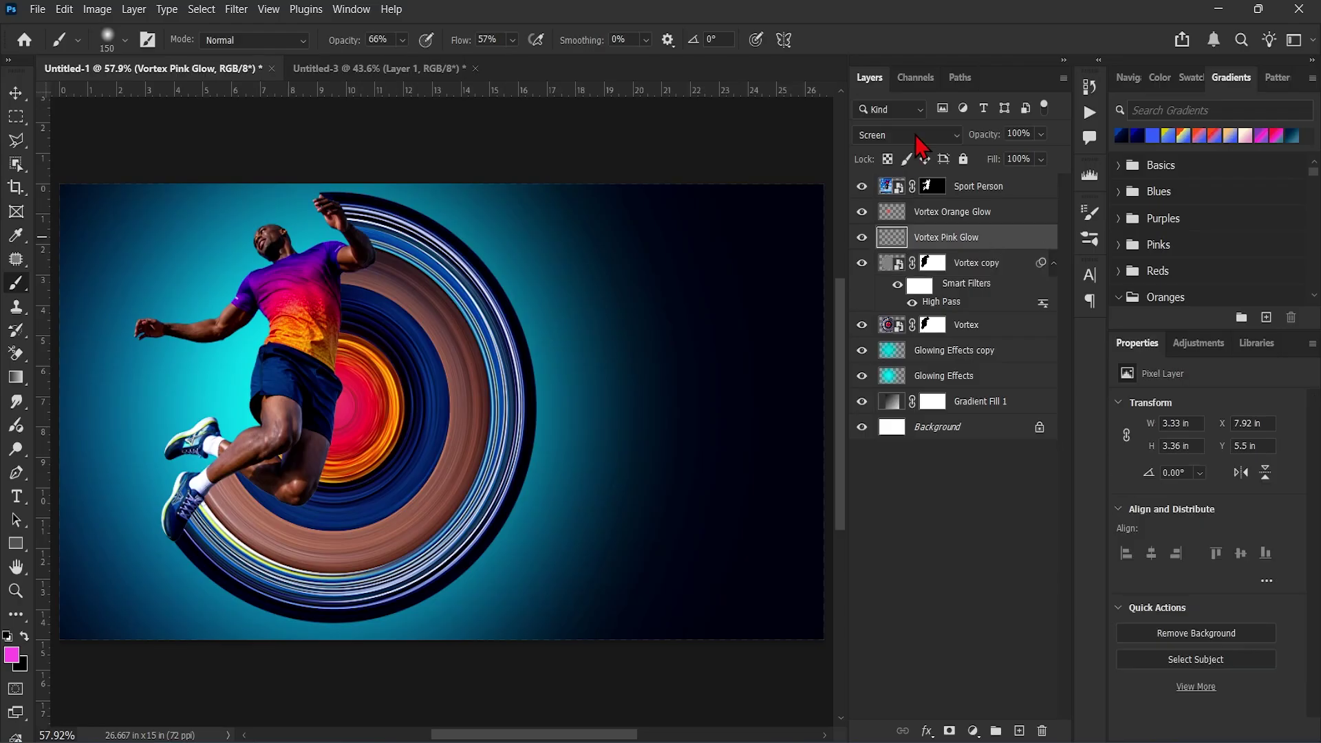
pyautogui.click(915, 135)
pyautogui.click(898, 318)
# Set the Vortex Orange Glow layer's blend mode to Screen.
pyautogui.doubleClick(1011, 214)
pyautogui.press('Return')
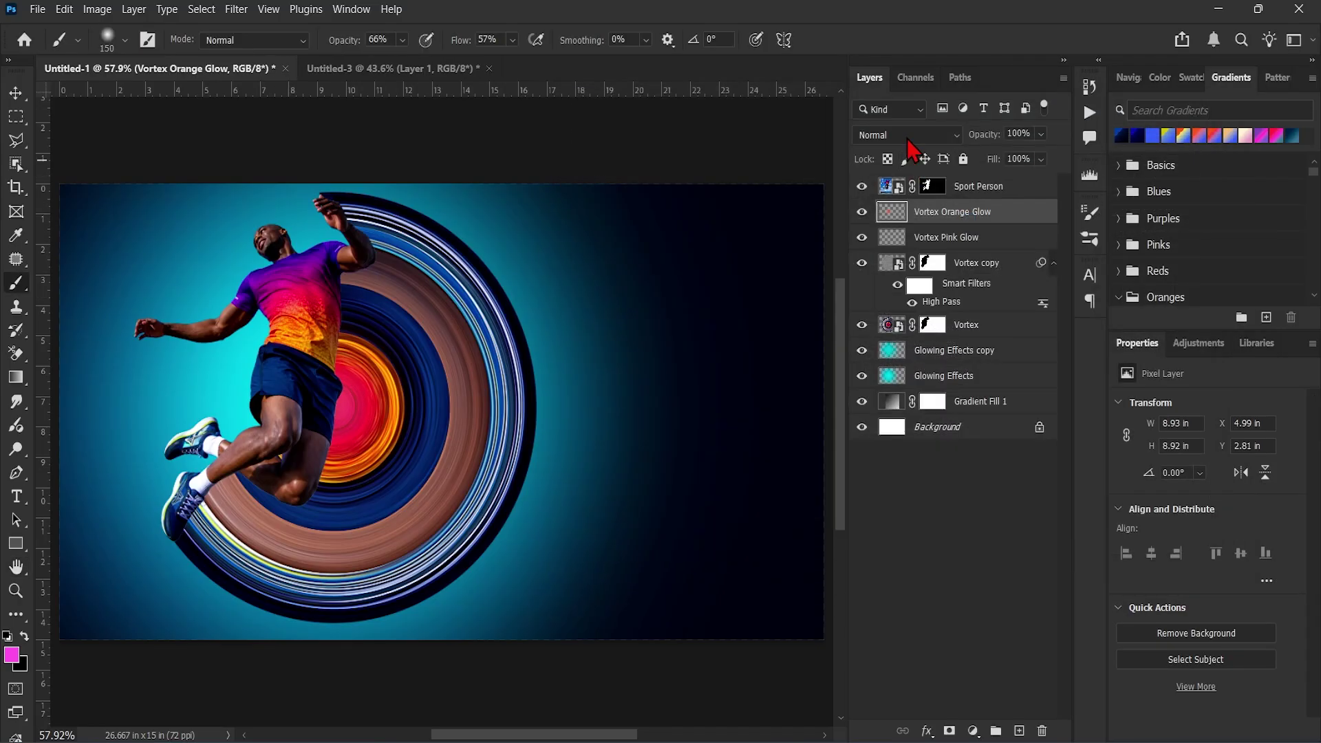
pyautogui.click(1009, 267)
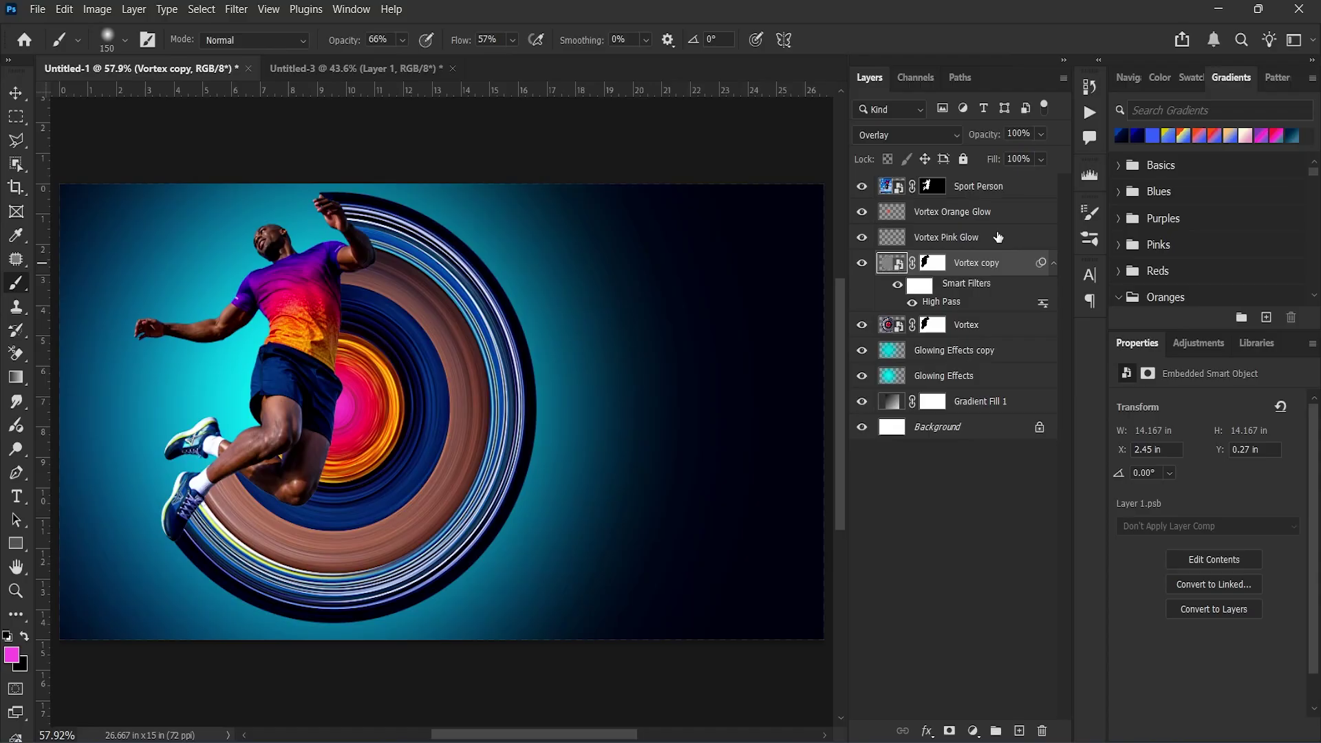
pyautogui.click(997, 236)
pyautogui.click(1006, 215)
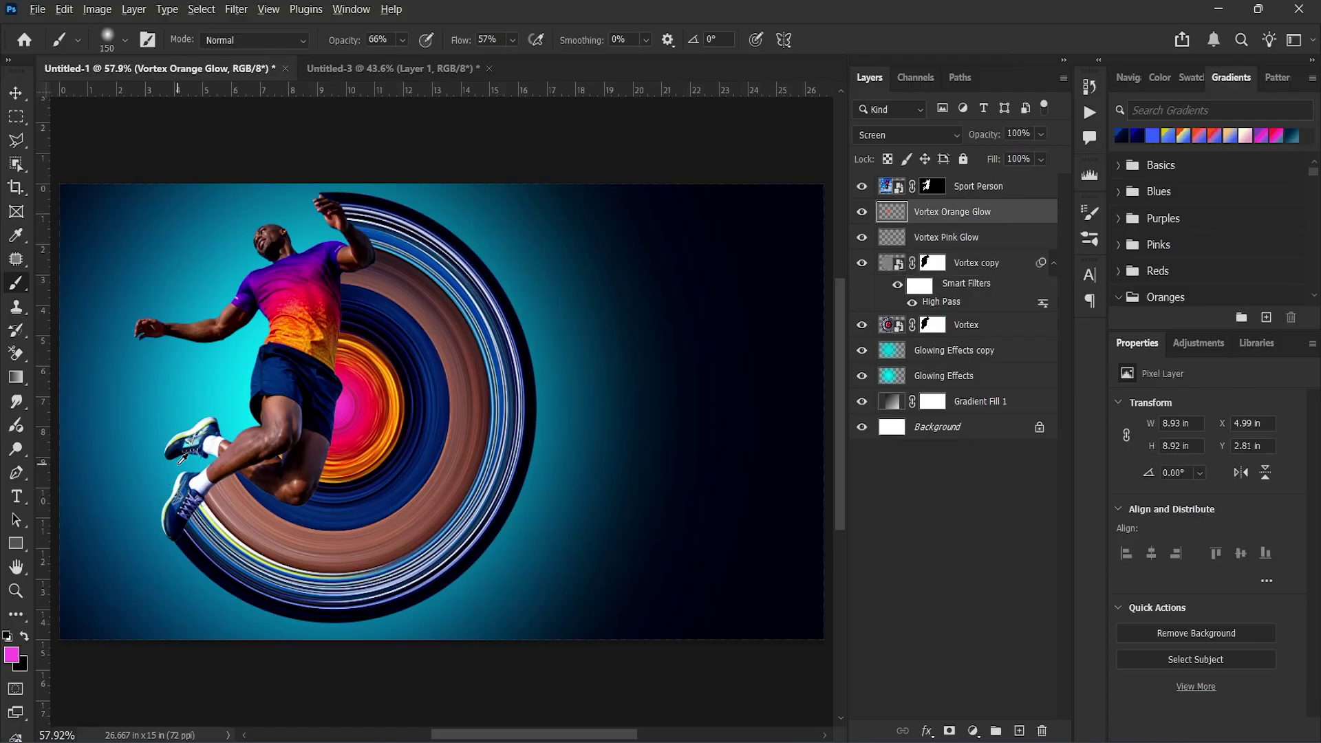
pyautogui.scroll(5, 294, 428)
pyautogui.scroll(-5, 383, 440)
# Add a new layer above Vortex Orange Glow and name it Vortex Dots.
pyautogui.click(1017, 730)
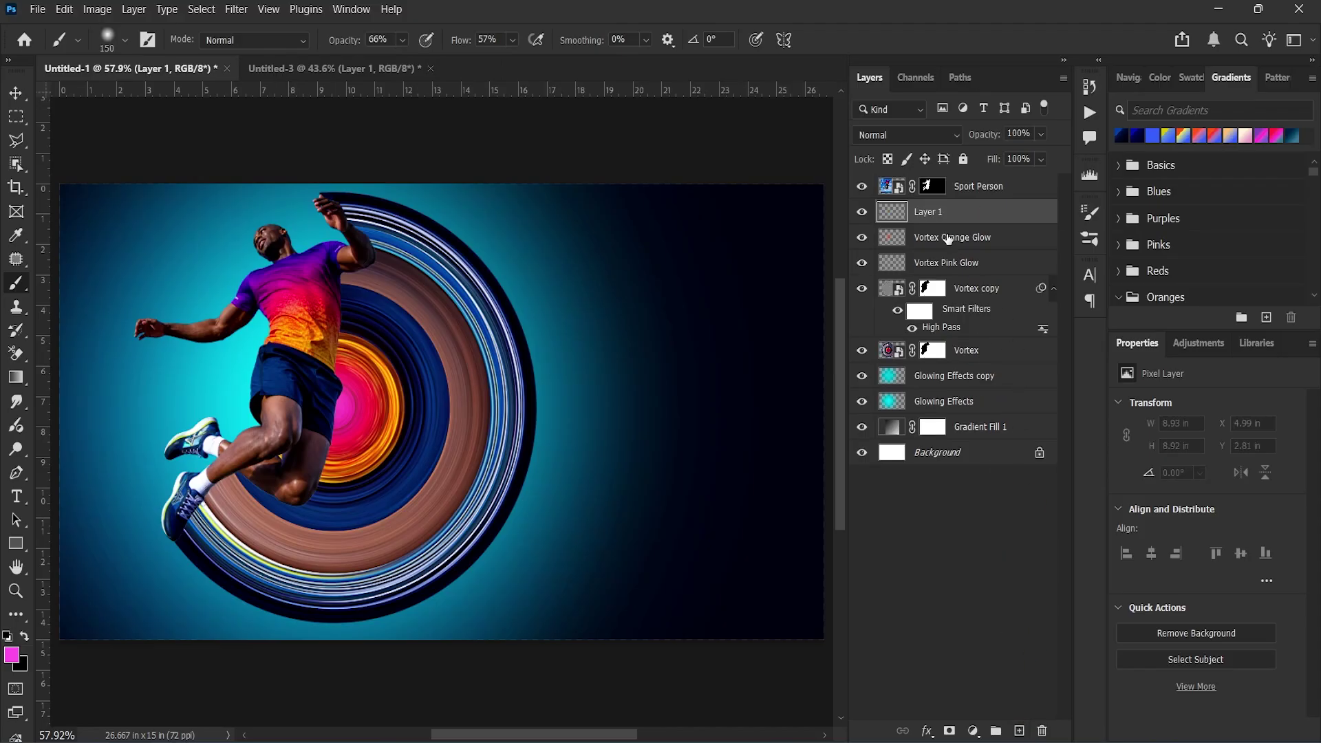
pyautogui.doubleClick(927, 212)
pyautogui.write('Vortex Dots')
pyautogui.press('Return')
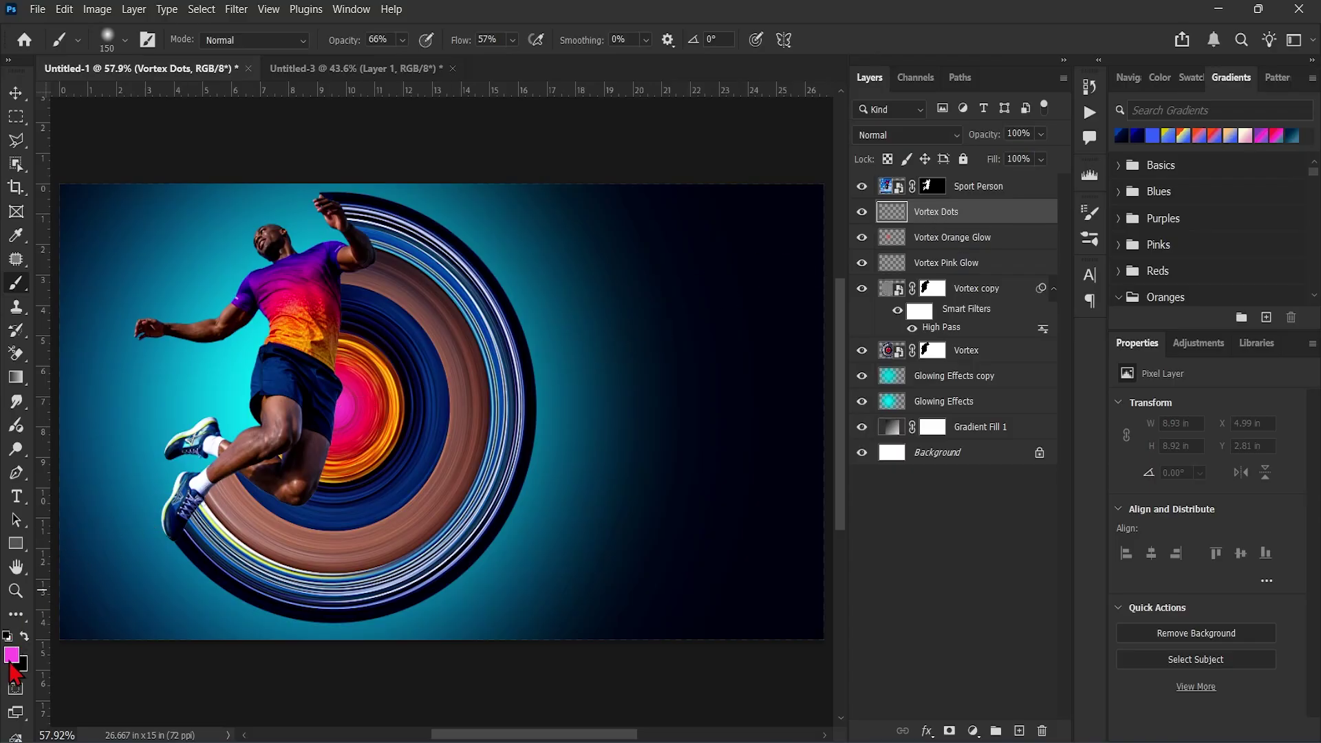
# Choose the 80 px pressure brush from Kyle's Spatter Brushes.
pyautogui.click(124, 40)
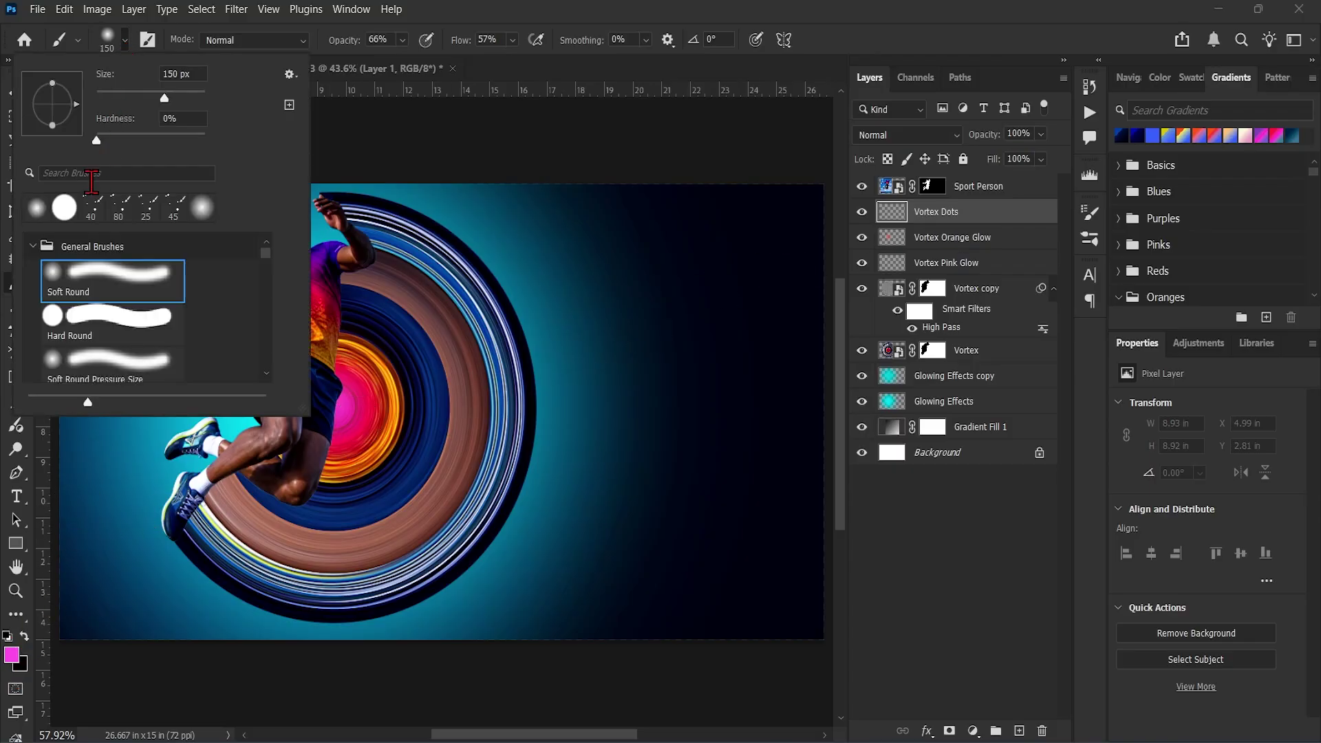
pyautogui.scroll(-15, 117, 363)
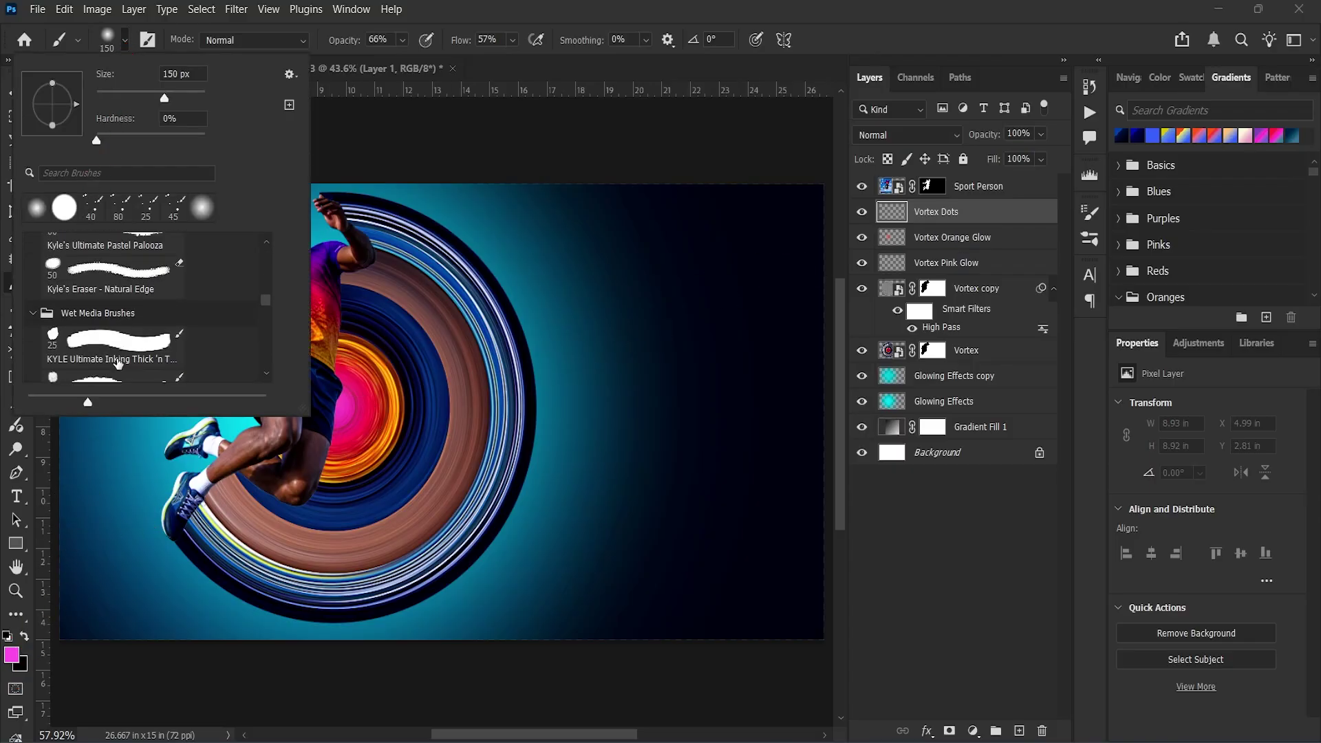
pyautogui.scroll(-10, 118, 363)
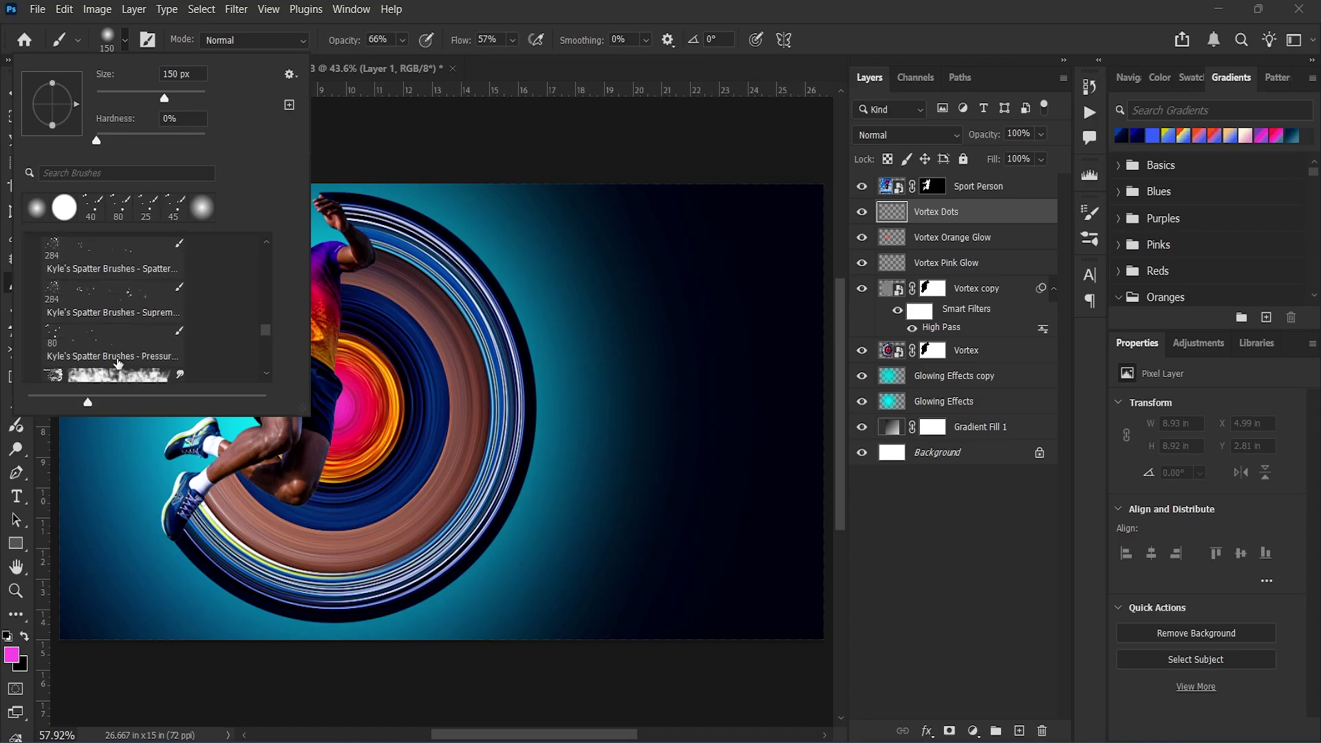
pyautogui.click(92, 340)
# Set the foreground colour to white and paint spatter dots over the vortex's pink and orange inner rings.
pyautogui.click(13, 654)
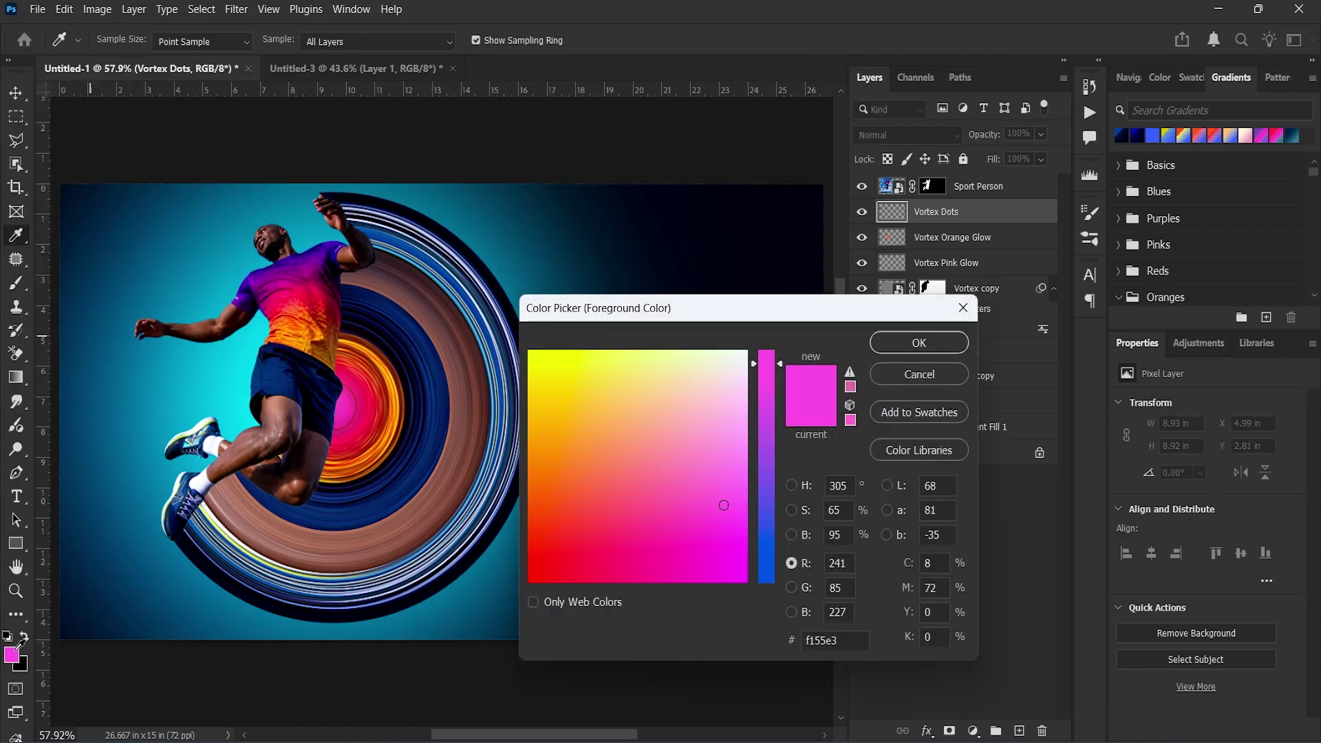
pyautogui.click(919, 374)
pyautogui.click(7, 637)
pyautogui.click(25, 637)
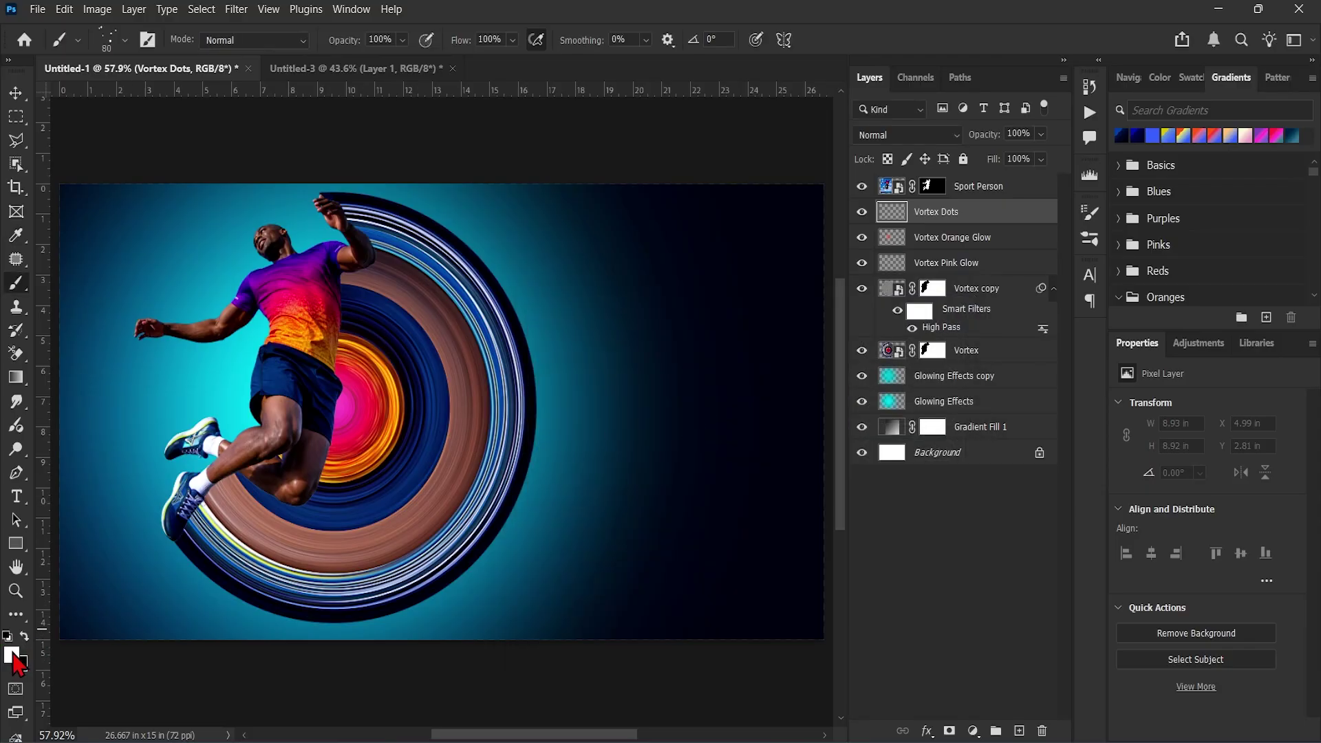
pyautogui.click(12, 654)
pyautogui.click(906, 343)
pyautogui.scroll(4, 361, 402)
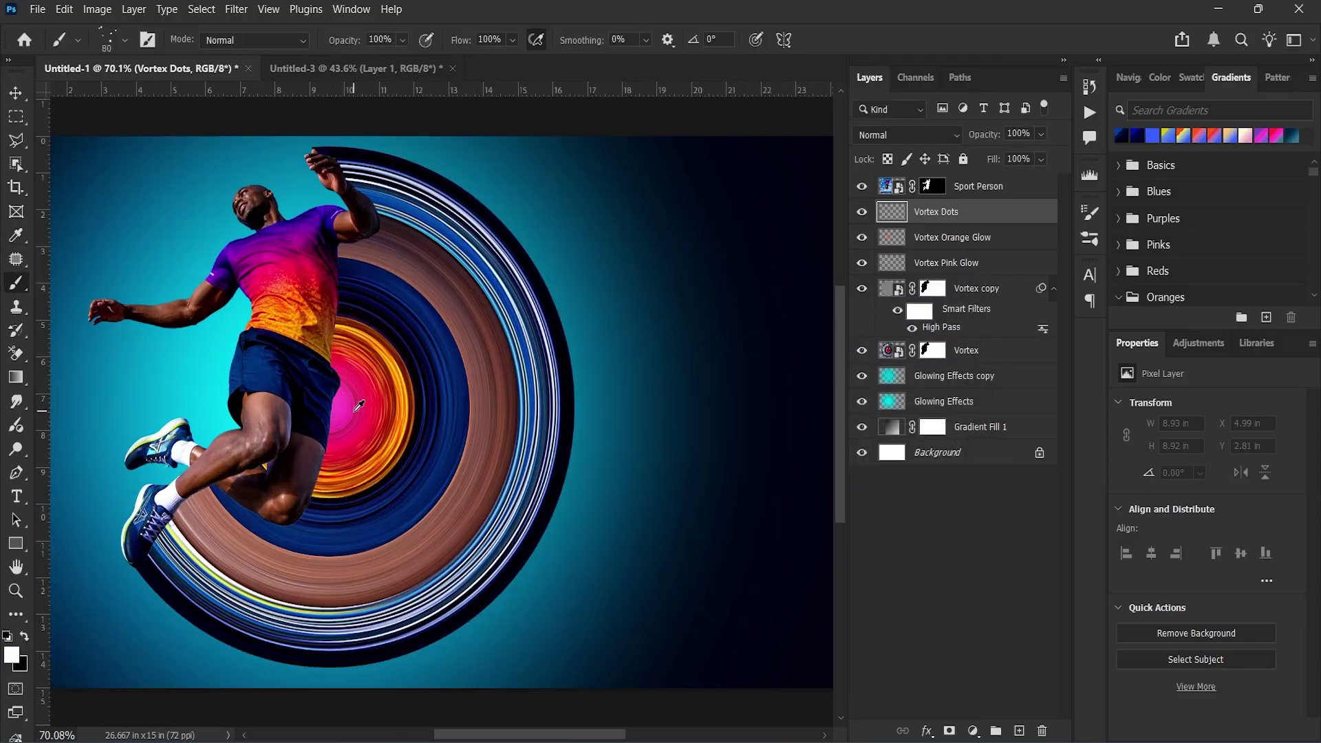
pyautogui.moveTo(348, 359); pyautogui.dragTo(343, 426)
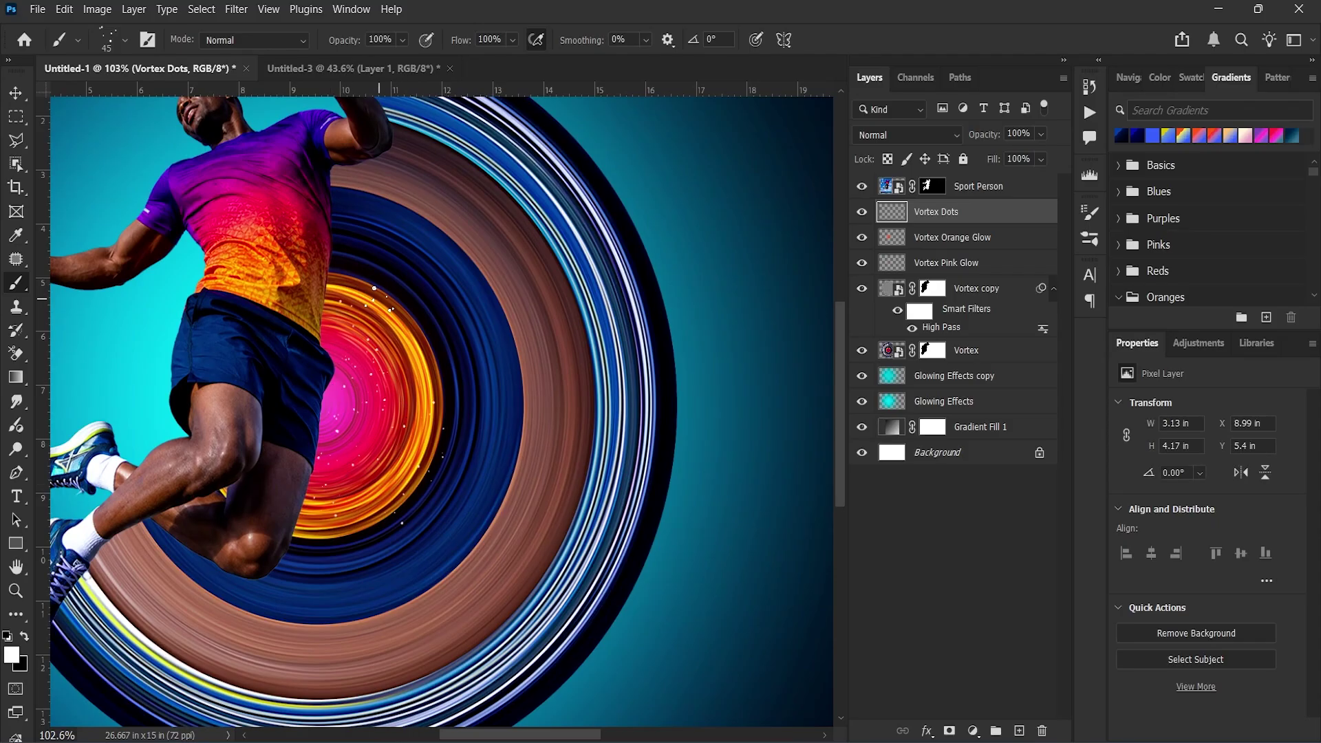
# Set the foreground colour to orange ff5a1e for the spatter brush.
pyautogui.click(555, 500)
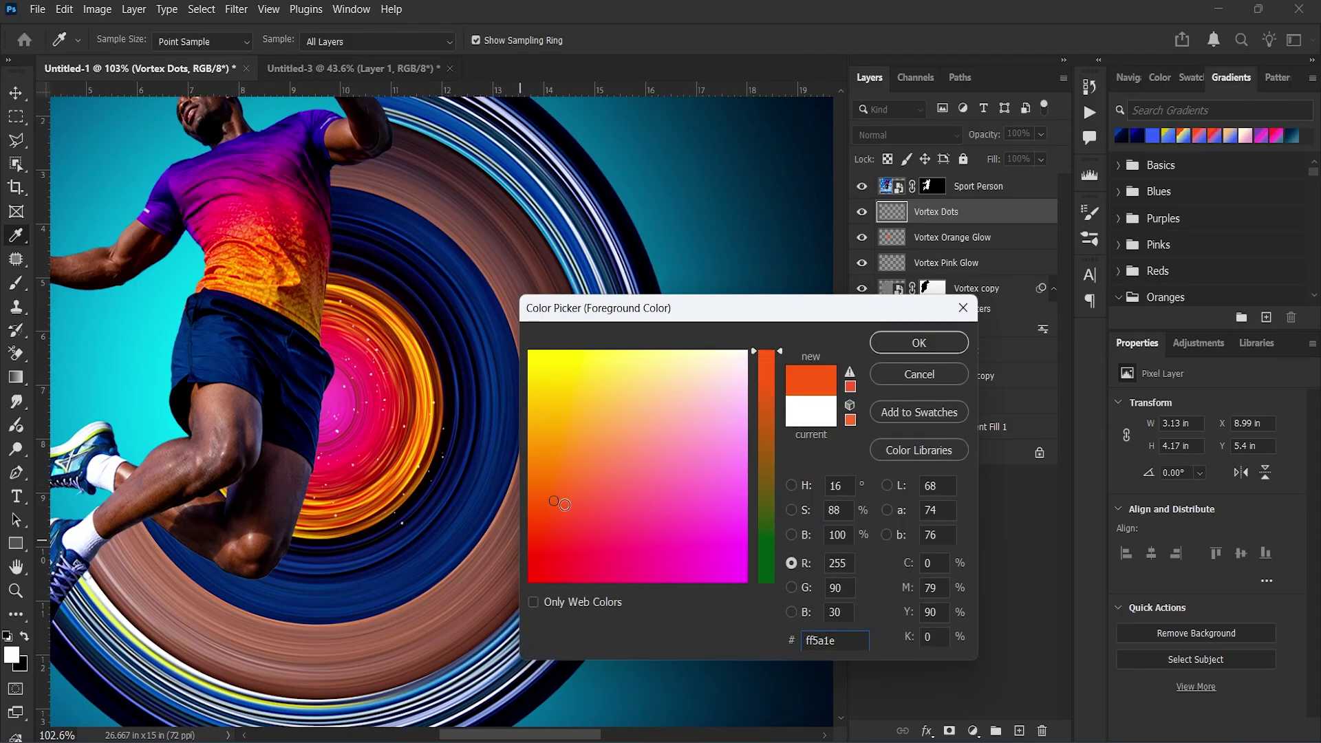
pyautogui.click(919, 343)
pyautogui.press('b')
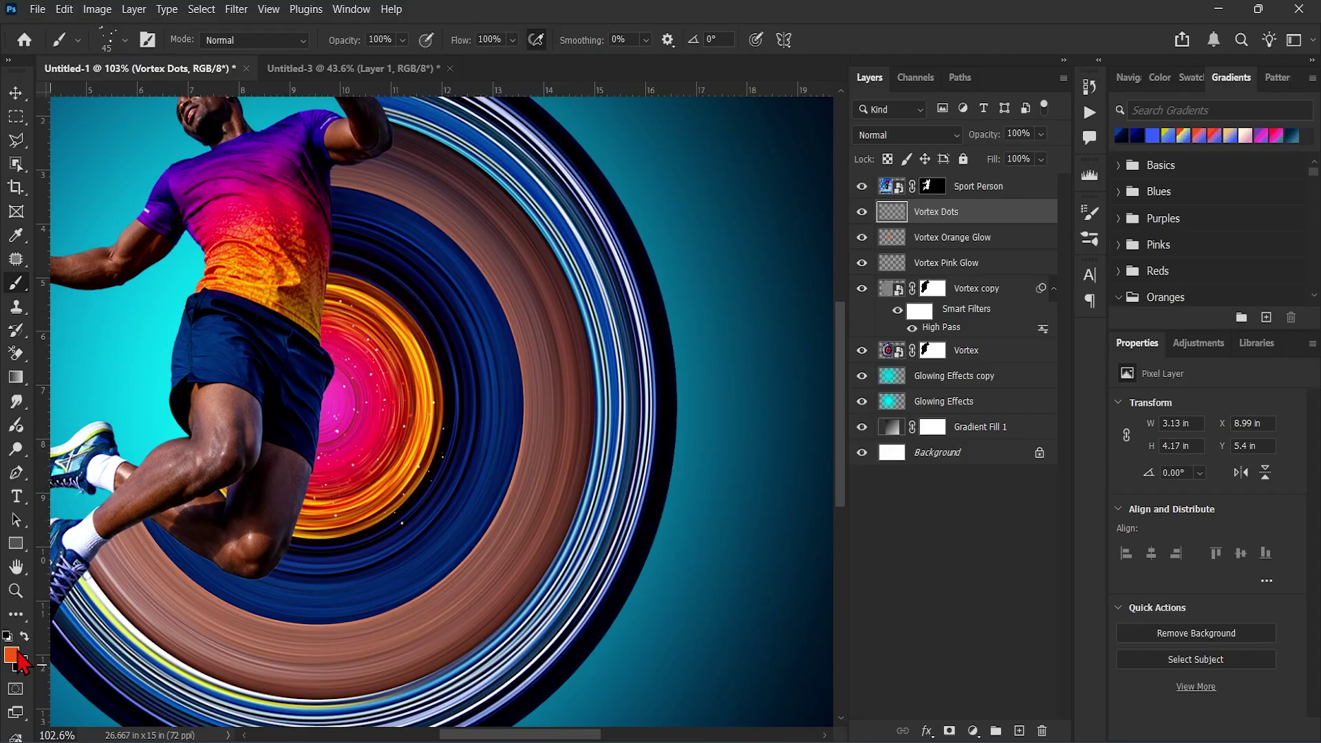
# Set the foreground colour to the magenta sampled from the vortex's centre for the spatter brush.
pyautogui.click(11, 655)
pyautogui.click(367, 425)
pyautogui.press('Return')
pyautogui.scroll(-3, 377, 356)
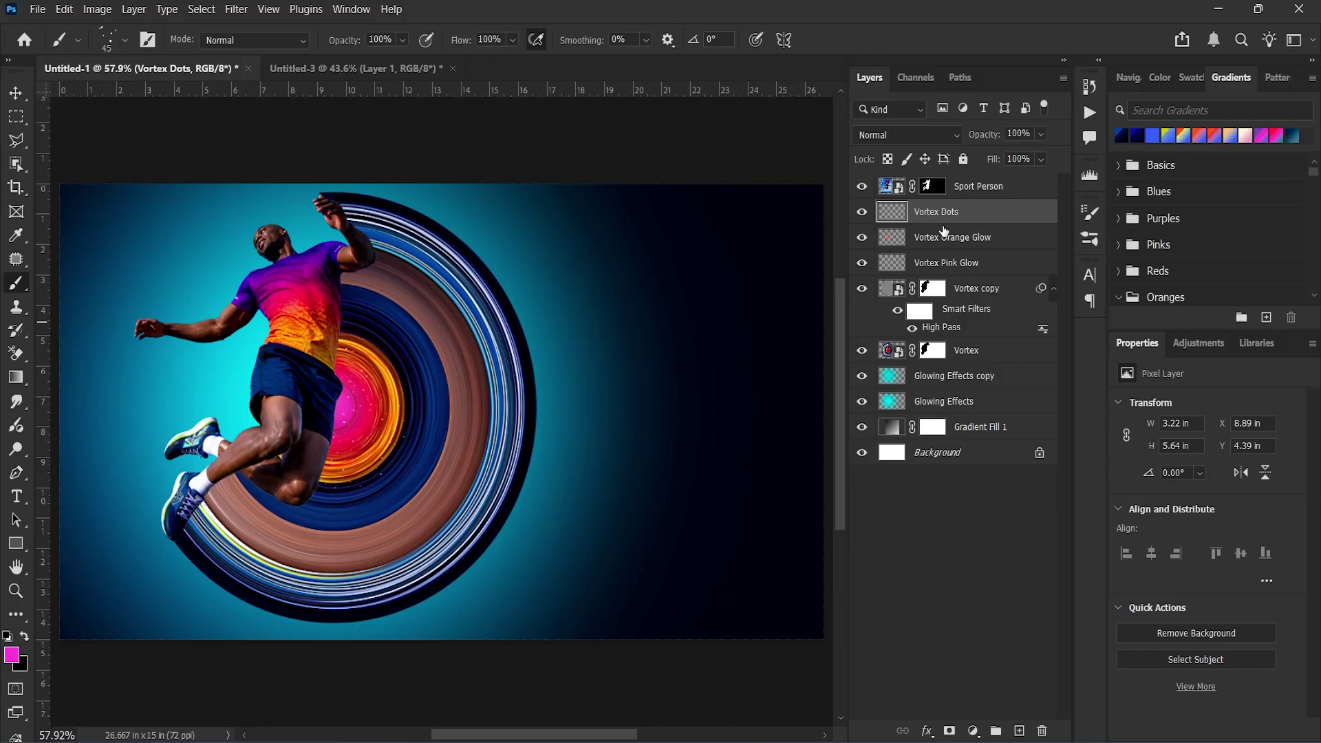
# Check the Vortex copy layer on its own, and clip Vortex Pink Glow, Vortex Orange Glow and Vortex Dots to it.
pyautogui.keyDown('alt'); pyautogui.click(862, 288); pyautogui.keyUp('alt')
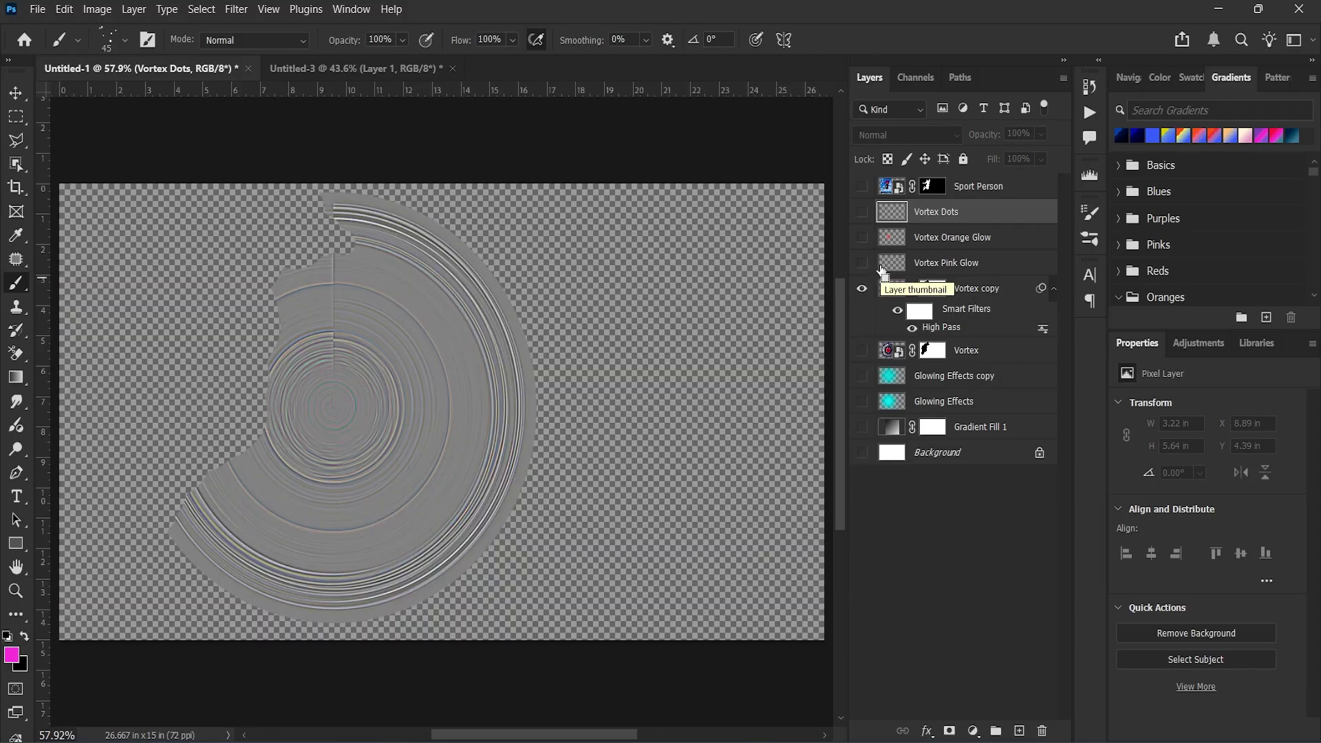
pyautogui.keyDown('alt'); pyautogui.click(861, 288); pyautogui.keyUp('alt')
pyautogui.keyDown('alt'); pyautogui.click(877, 273); pyautogui.keyUp('alt')
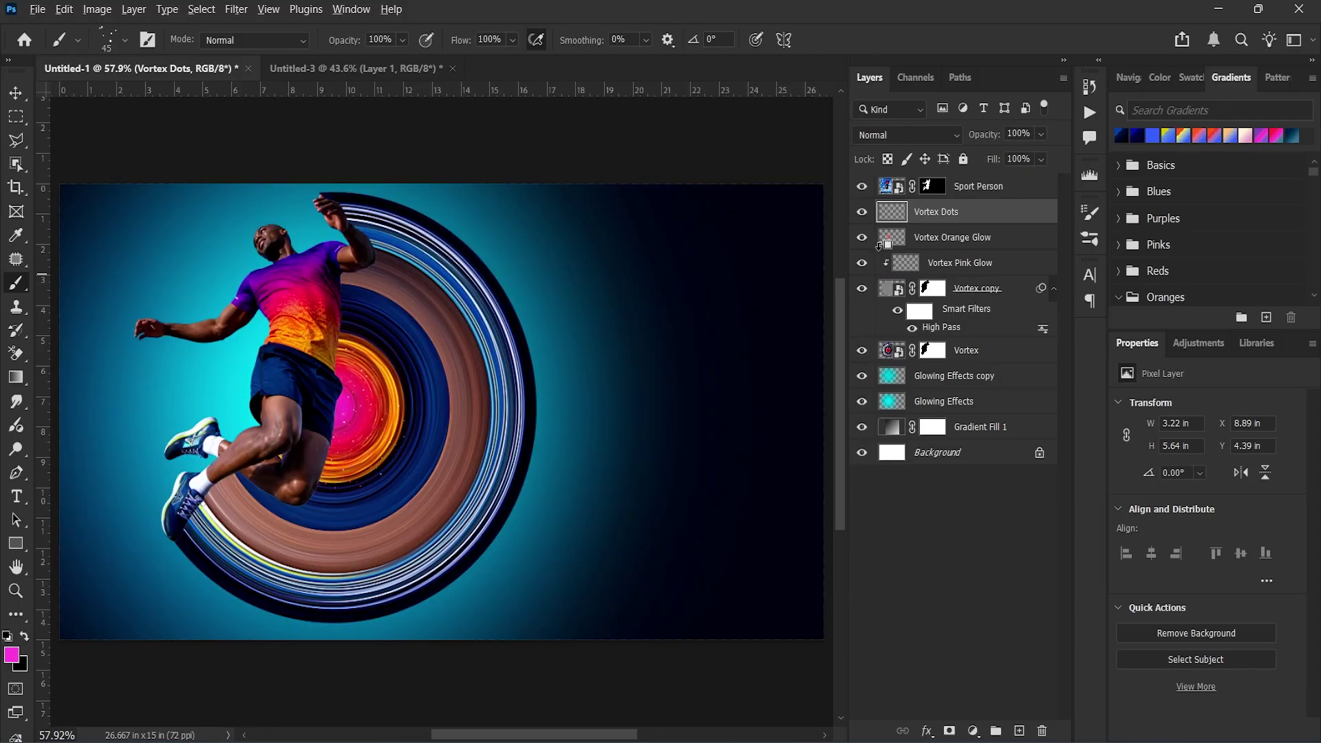
pyautogui.keyDown('alt'); pyautogui.click(879, 248); pyautogui.keyUp('alt')
pyautogui.keyDown('alt'); pyautogui.click(880, 225); pyautogui.keyUp('alt')
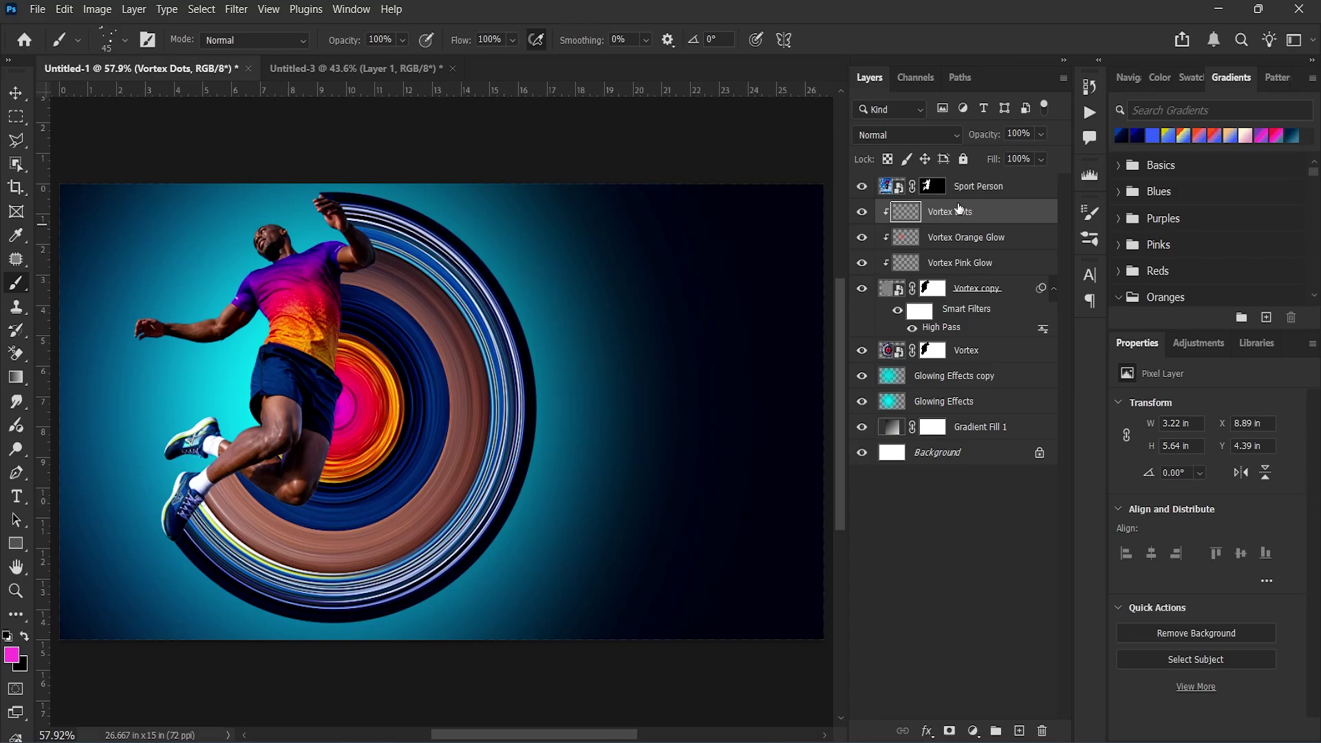
# Add a clipped Brightness/Contrast adjustment above Vortex Dots, with brightness about 18 and contrast about 16.
pyautogui.click(973, 730)
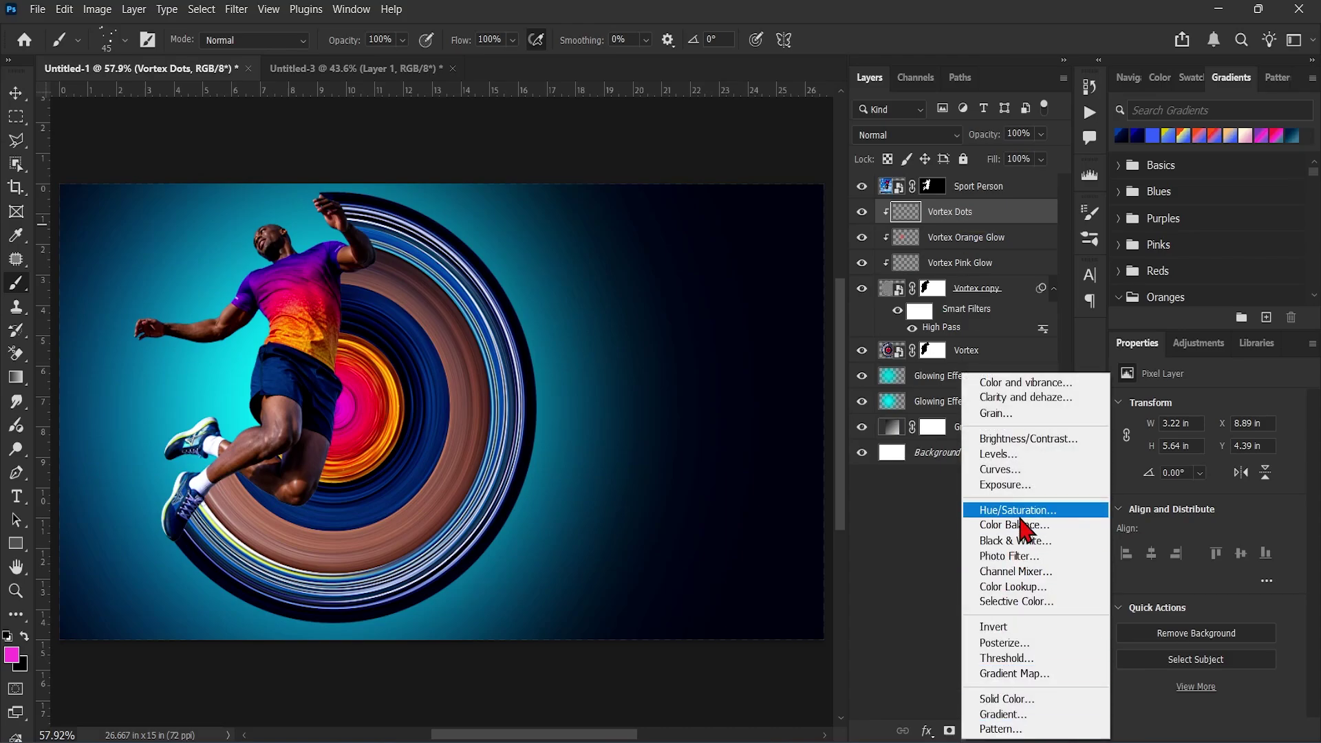
pyautogui.click(1028, 440)
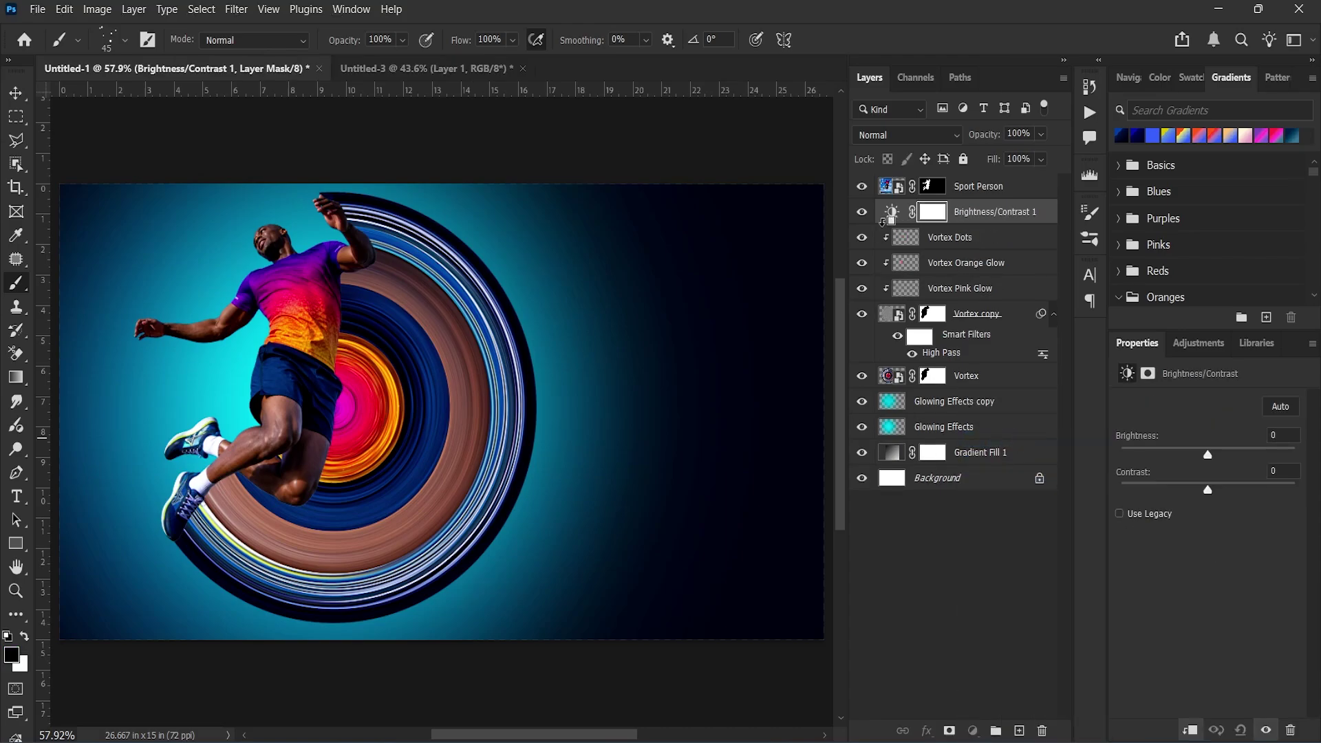
pyautogui.keyDown('alt'); pyautogui.click(882, 223); pyautogui.keyUp('alt')
pyautogui.moveTo(1208, 457); pyautogui.dragTo(1222, 489)
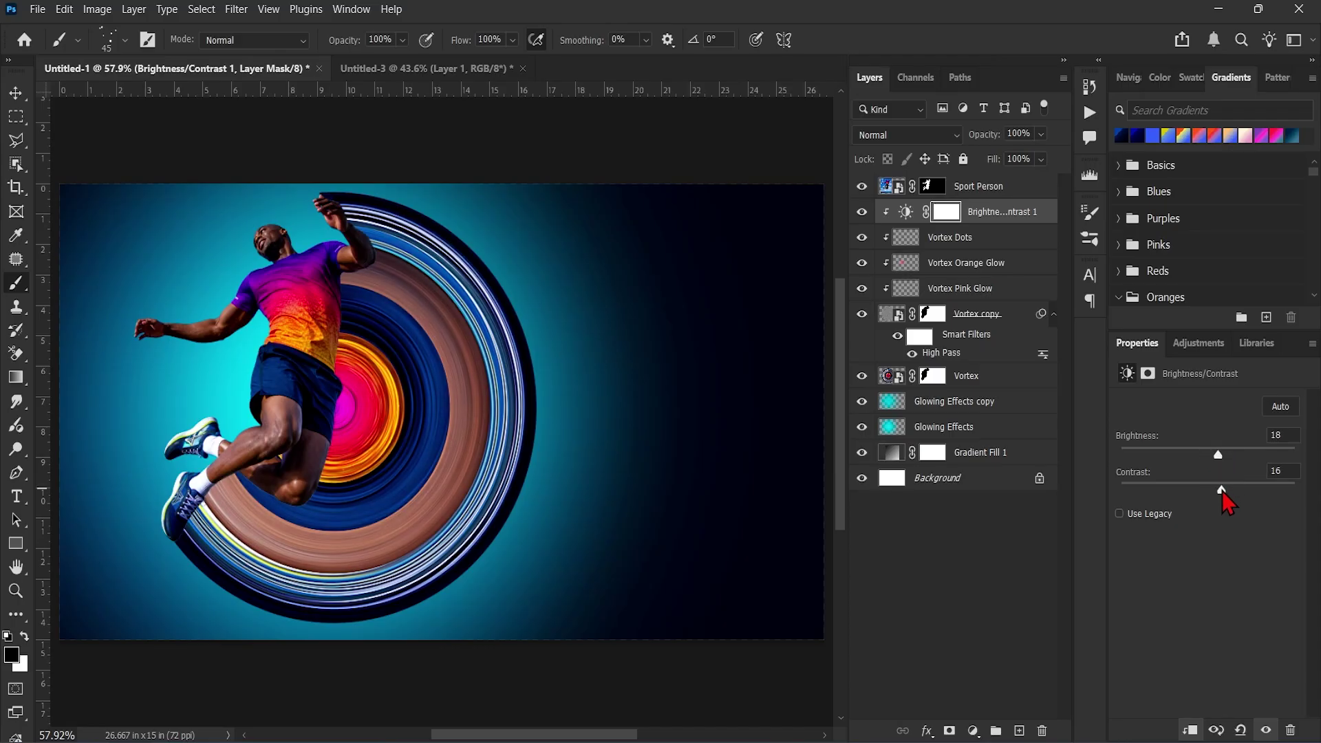
pyautogui.click(862, 215)
pyautogui.click(862, 215)
pyautogui.moveTo(1216, 456); pyautogui.dragTo(1218, 490)
# Add a new layer above Sport Person and name it Sport Person Cyan Glow.
pyautogui.click(994, 189)
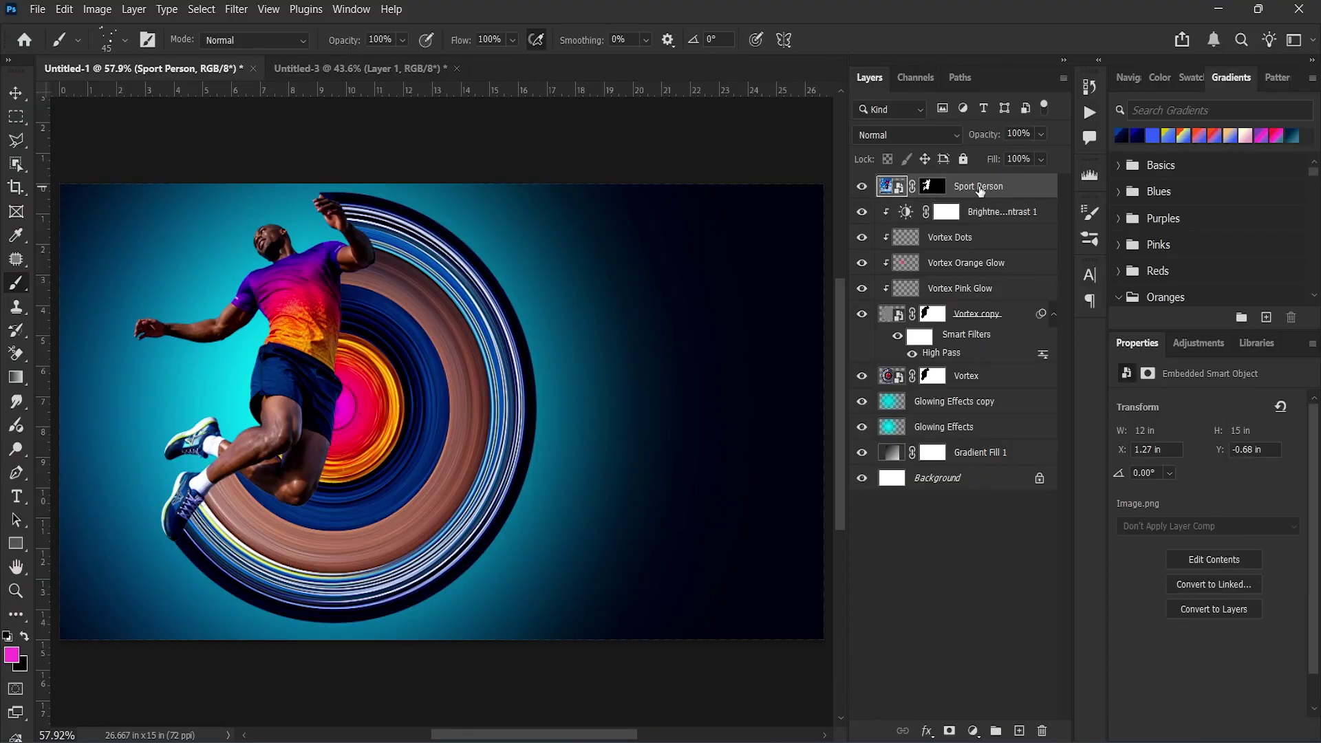
pyautogui.click(1019, 731)
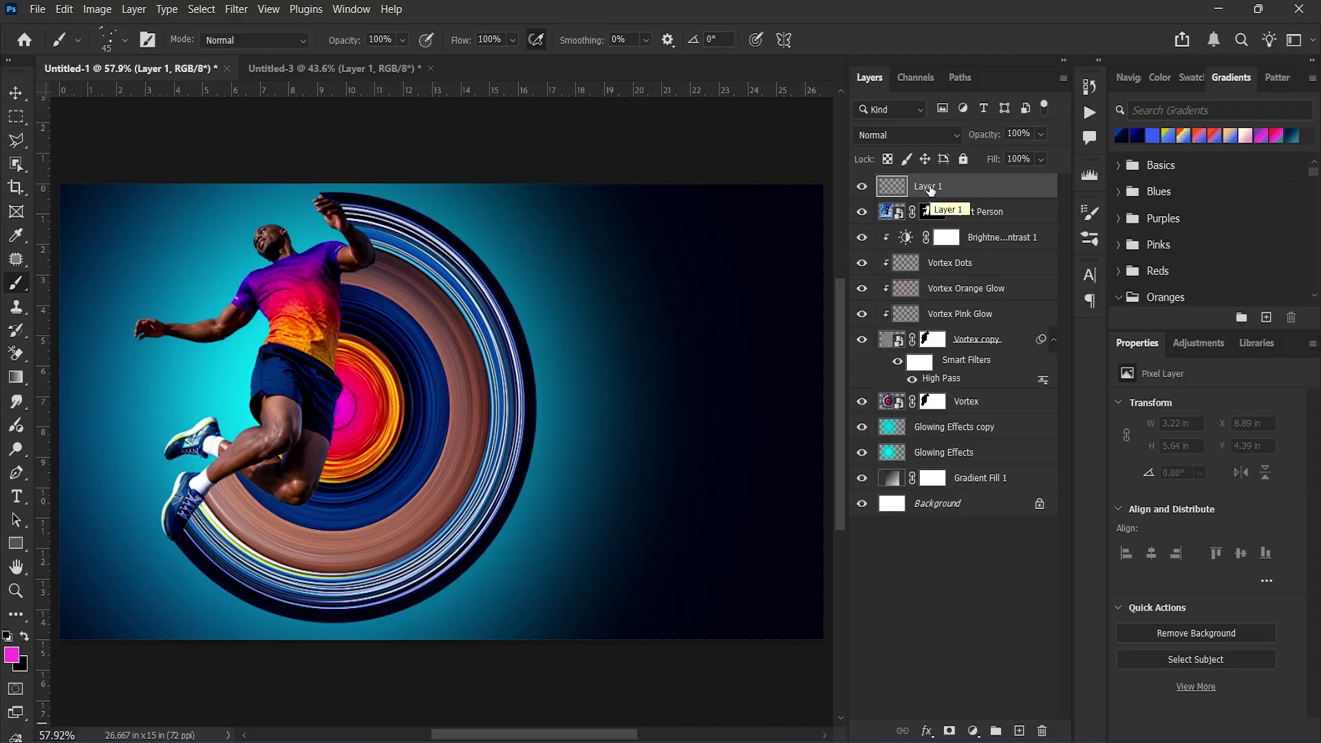
pyautogui.doubleClick(930, 187)
pyautogui.write('Sport Person Cyan Glow')
pyautogui.press('Return')
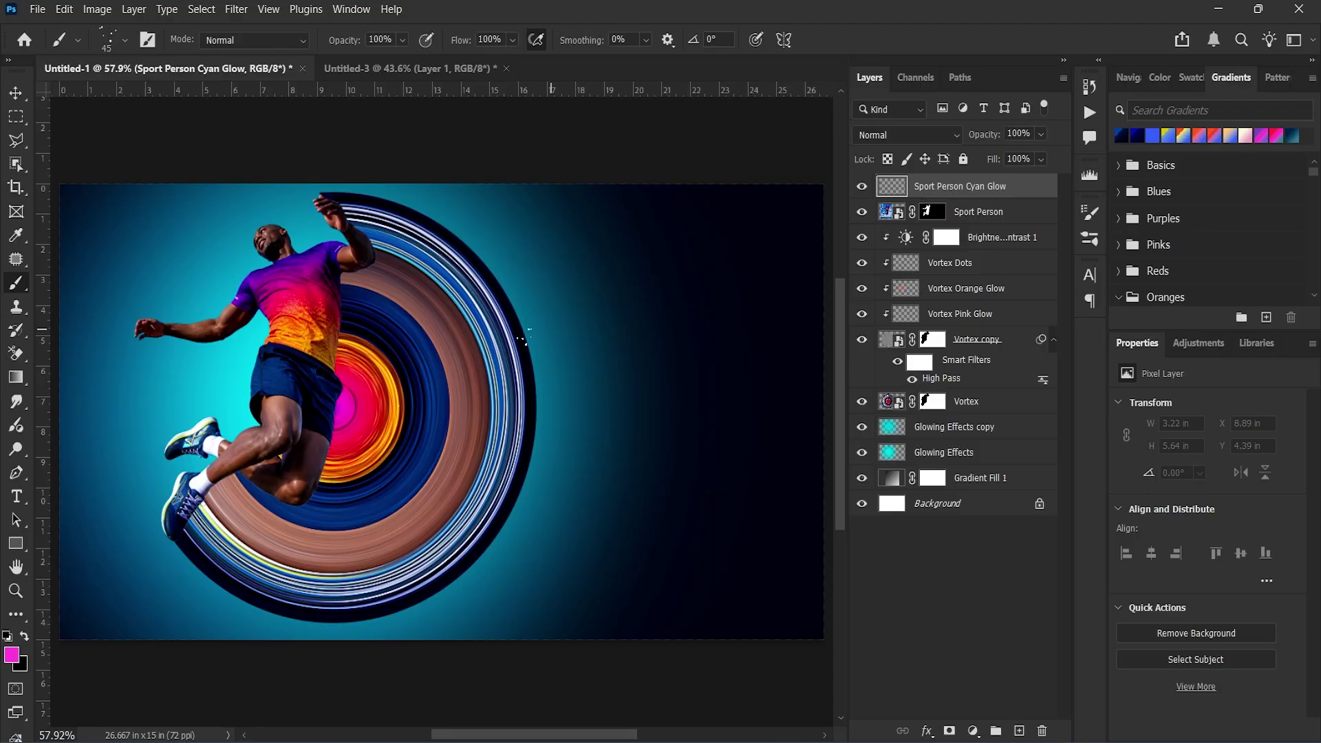
# Set the foreground colour to cyan 2bc3e0, sampled from the background glow.
pyautogui.click(11, 655)
pyautogui.click(222, 362)
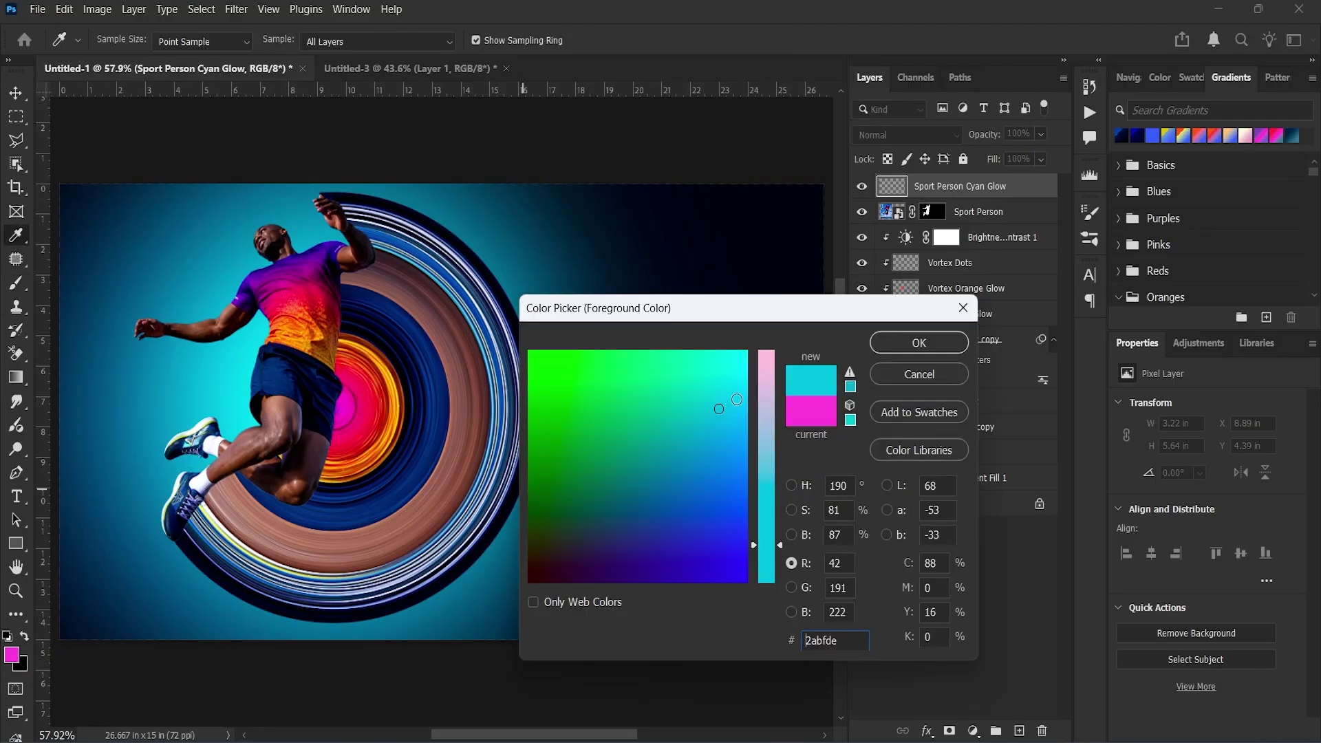
pyautogui.click(485, 483)
pyautogui.click(917, 337)
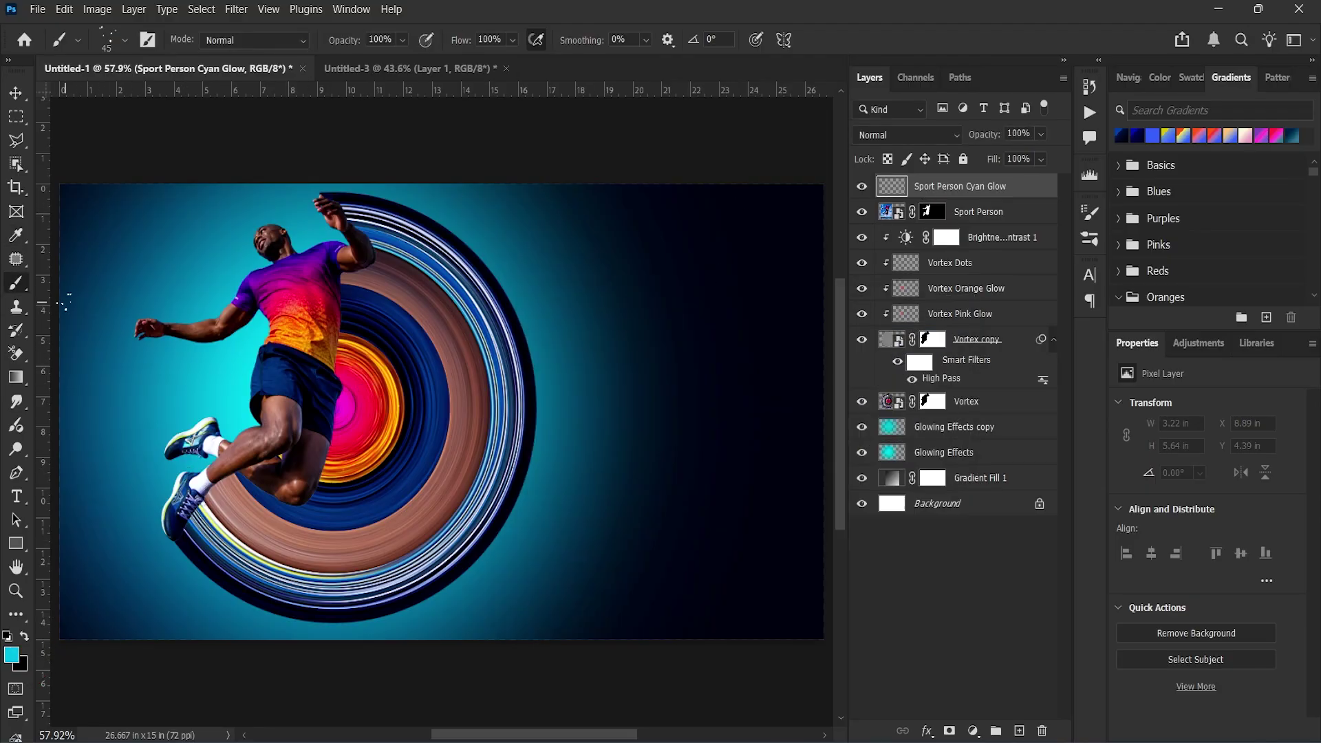
# Choose the Soft Round brush and set its opacity to 46% and flow to 51%.
pyautogui.click(124, 40)
pyautogui.scroll(5, 213, 345)
pyautogui.click(64, 279)
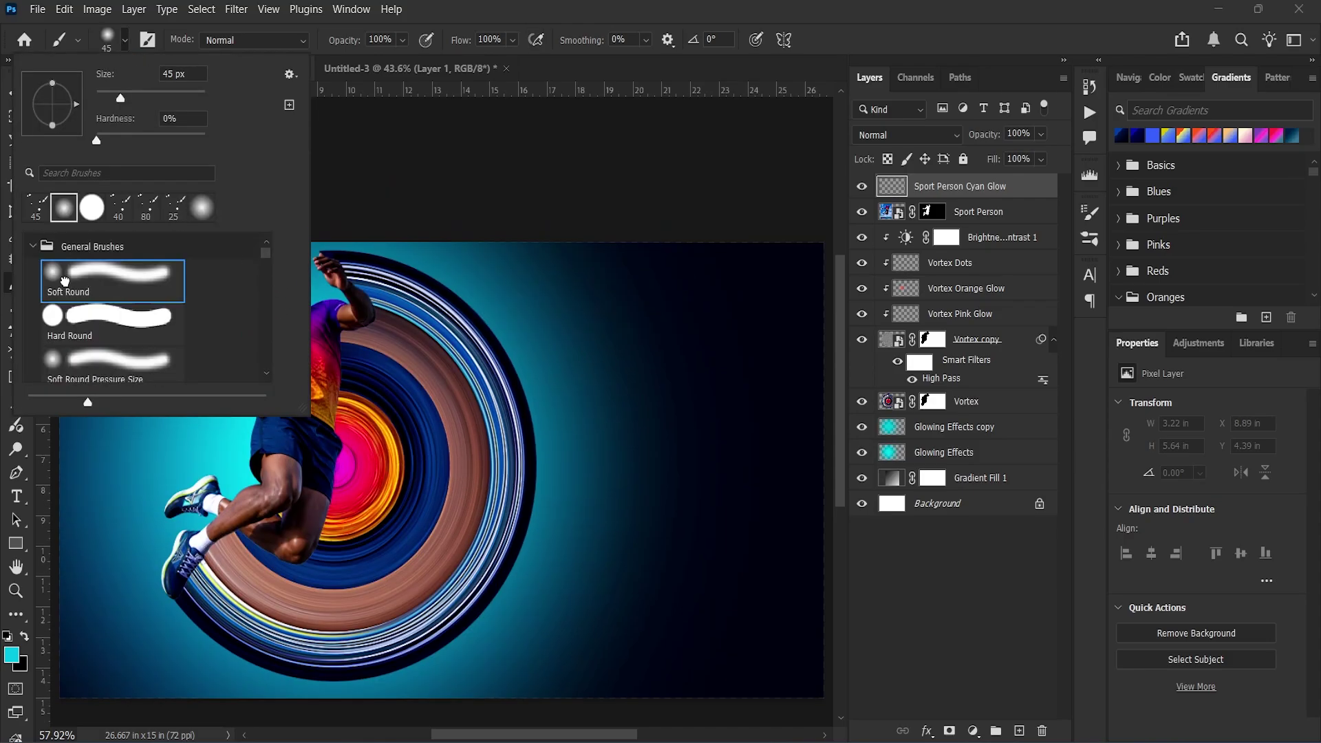
pyautogui.click(430, 14)
pyautogui.moveTo(350, 43); pyautogui.dragTo(313, 42)
pyautogui.moveTo(460, 41); pyautogui.dragTo(422, 39)
# Try painting a cyan glow along the athlete's raised hand and forearm.
pyautogui.scroll(5, 264, 392)
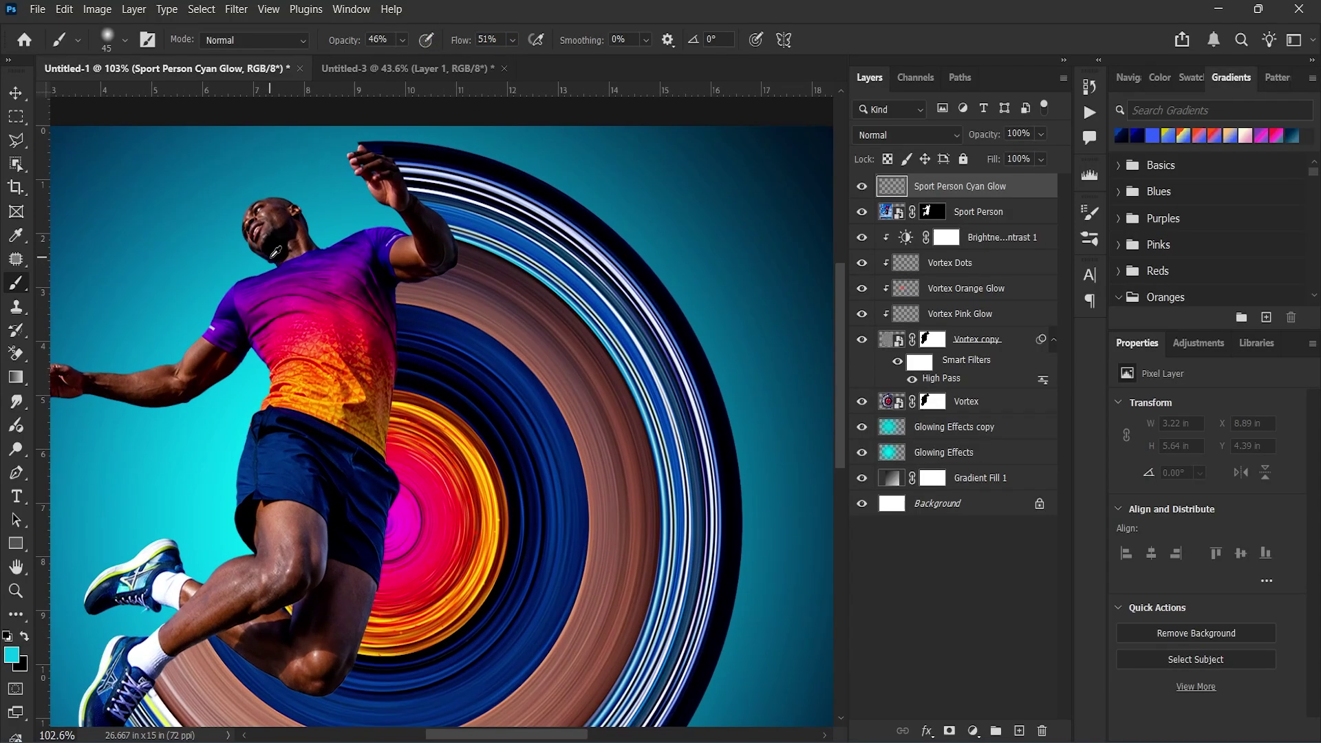
pyautogui.moveTo(361, 172); pyautogui.dragTo(453, 189)
pyautogui.hotkey('ctrl', 'z')
# Set the brush opacity to 17% and flow to 19%, and paint a cyan glow along the athlete's edges from raised hand to shoes.
pyautogui.moveTo(356, 42); pyautogui.dragTo(336, 44)
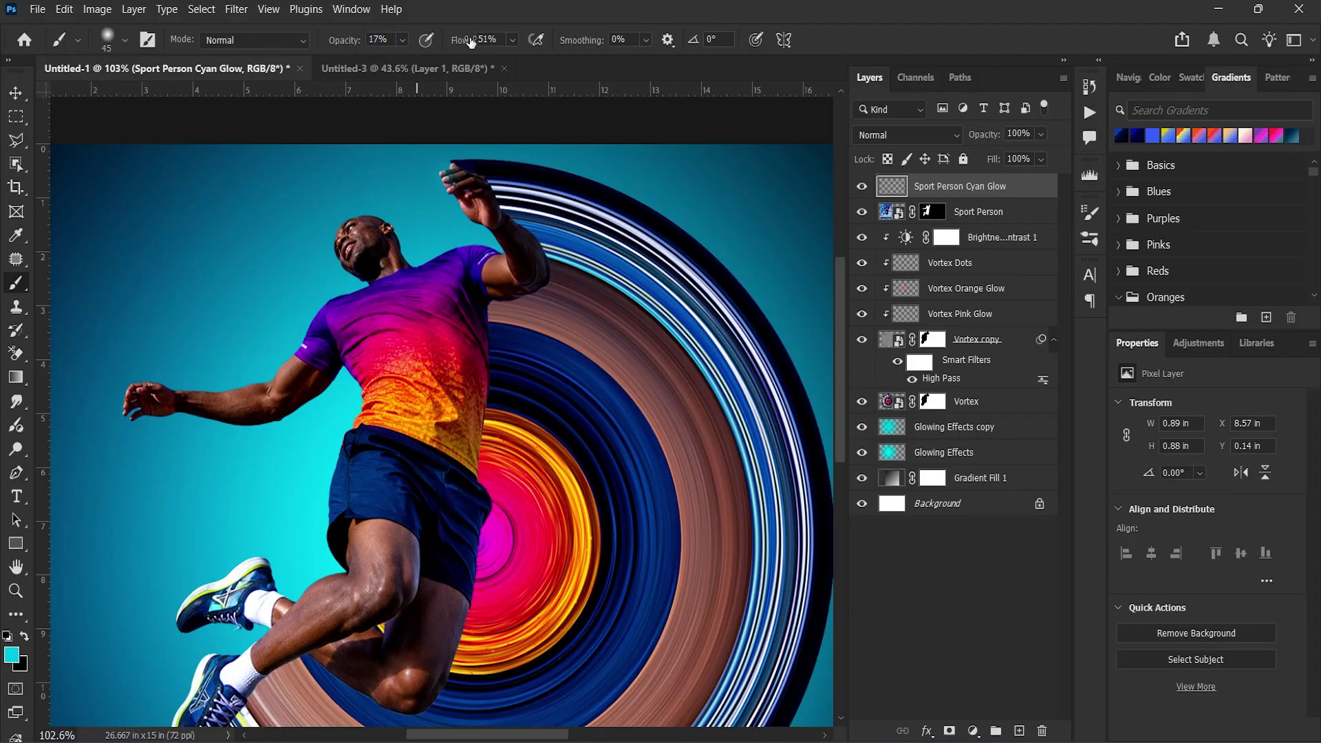
pyautogui.moveTo(467, 43); pyautogui.dragTo(445, 43)
pyautogui.moveTo(451, 177)
pyautogui.mouseDown()
pyautogui.moveTo(492, 231)
pyautogui.moveTo(468, 249)
pyautogui.moveTo(409, 258)
pyautogui.moveTo(342, 220)
pyautogui.moveTo(360, 285)
pyautogui.moveTo(294, 349)
pyautogui.moveTo(240, 391)
pyautogui.moveTo(137, 385)
pyautogui.moveTo(158, 415)
pyautogui.moveTo(252, 427)
pyautogui.moveTo(318, 387)
pyautogui.moveTo(355, 413)
pyautogui.moveTo(310, 583)
pyautogui.moveTo(262, 563)
pyautogui.moveTo(204, 576)
pyautogui.moveTo(177, 634)
pyautogui.moveTo(223, 617)
pyautogui.mouseUp()
pyautogui.scroll(-3, 241, 550)
pyautogui.moveTo(266, 480)
pyautogui.mouseDown()
pyautogui.moveTo(188, 537)
pyautogui.moveTo(179, 595)
pyautogui.moveTo(233, 507)
pyautogui.mouseUp()
pyautogui.hotkey('ctrl', '0')
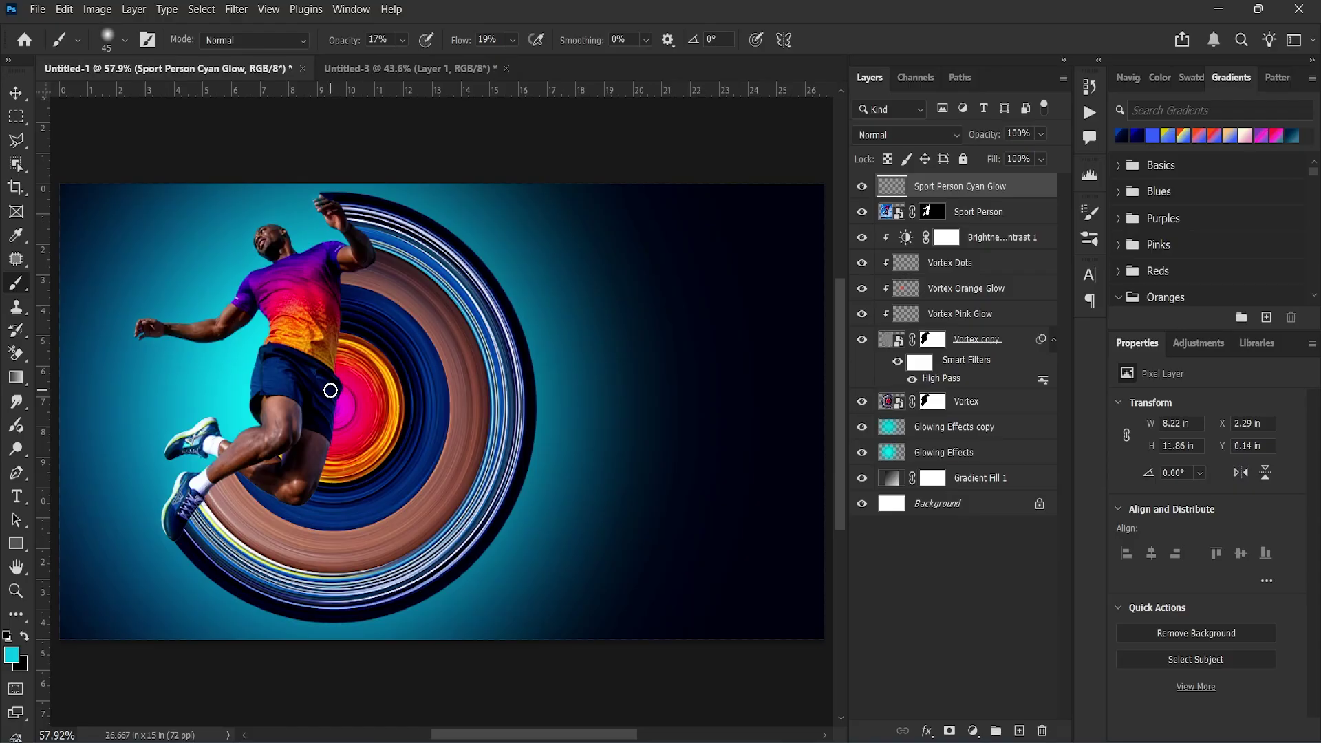
pyautogui.scroll(3, 330, 390)
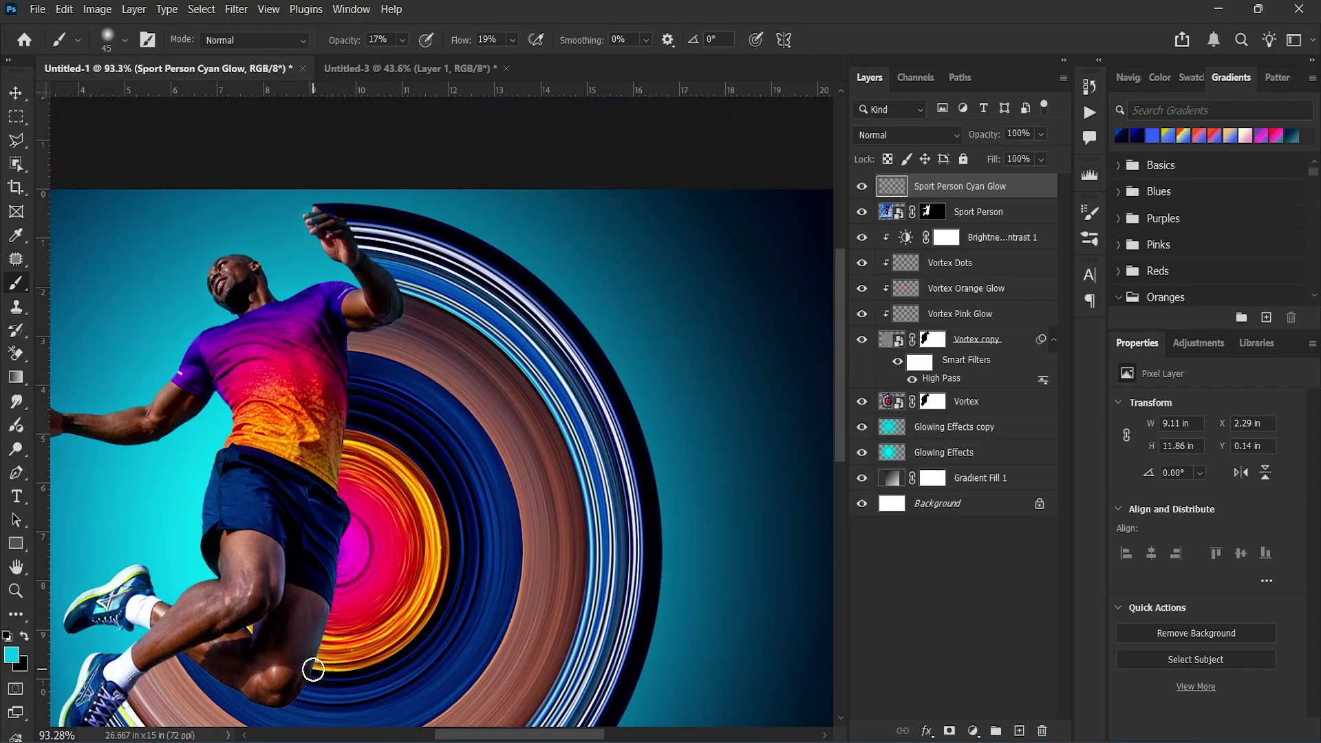
pyautogui.moveTo(278, 701); pyautogui.dragTo(376, 489)
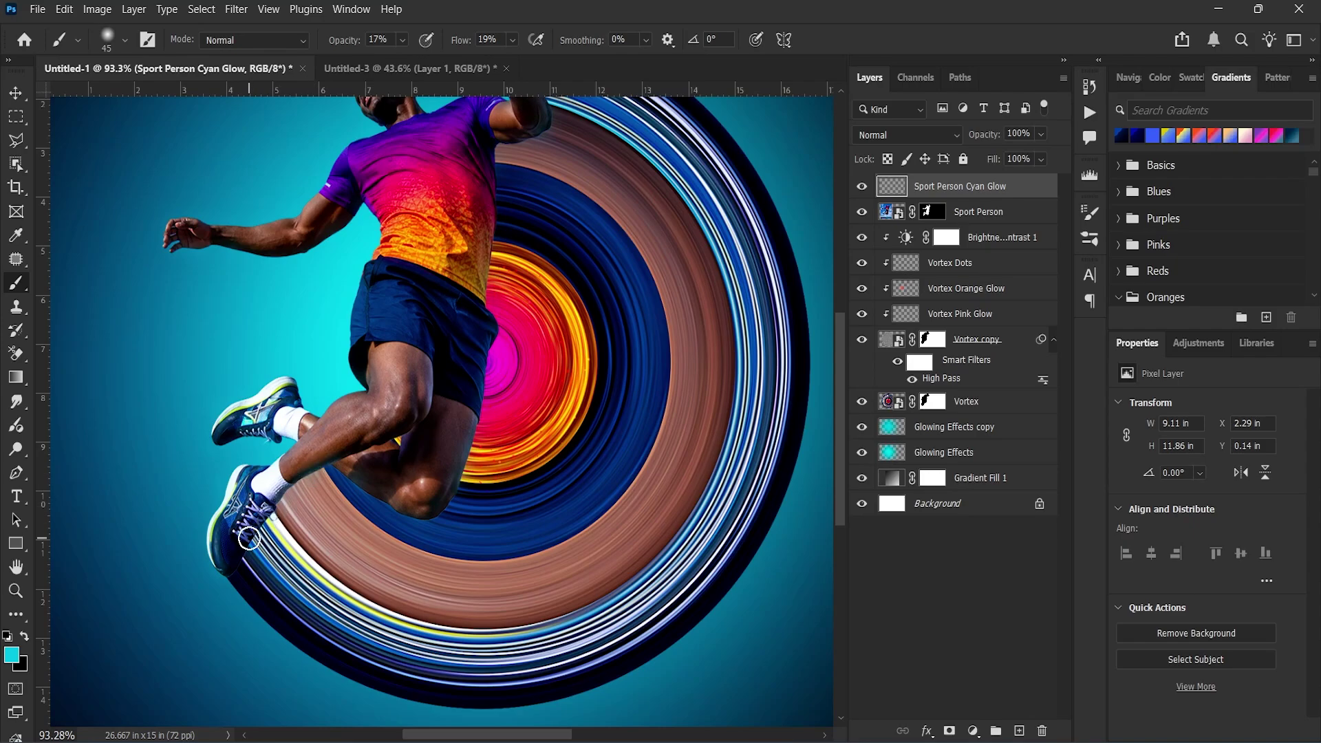
pyautogui.hotkey('ctrl', '0')
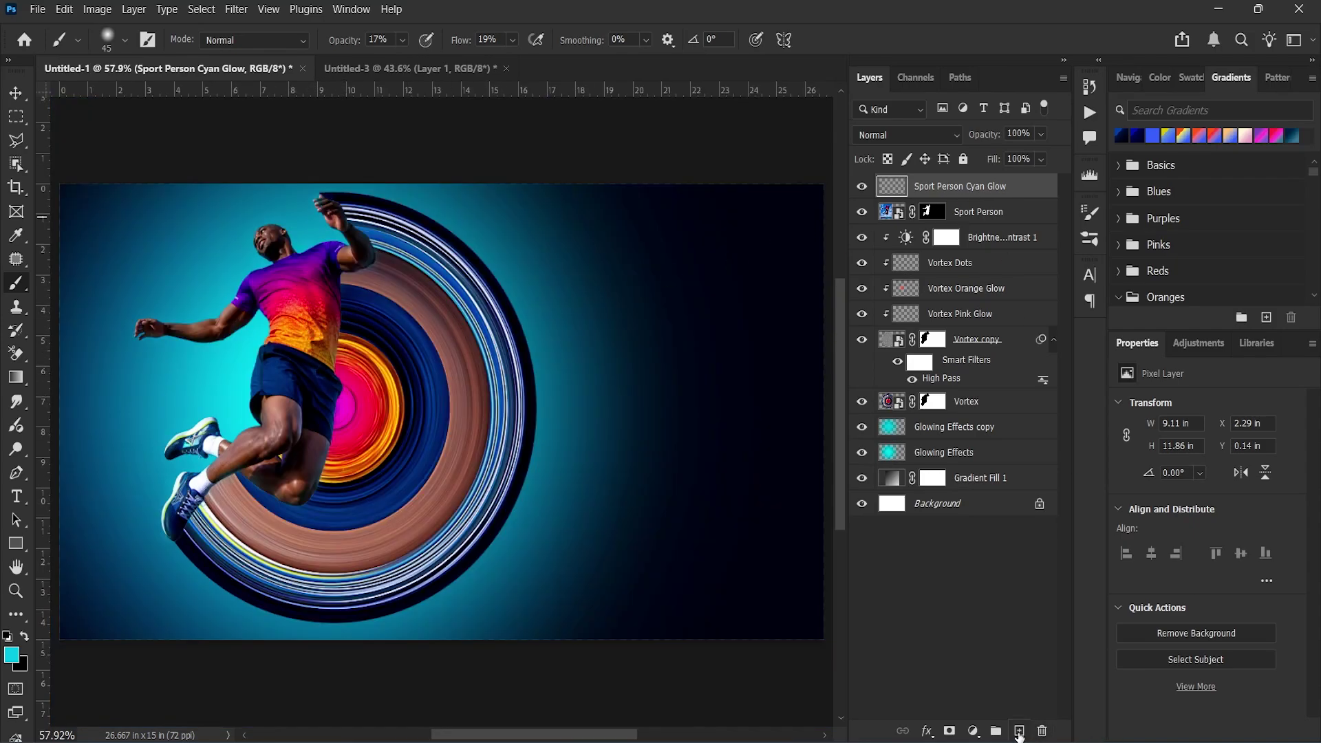
# Add a new layer above Sport Person Cyan Glow and name it Orange Glow.
pyautogui.click(1018, 731)
pyautogui.click(956, 220)
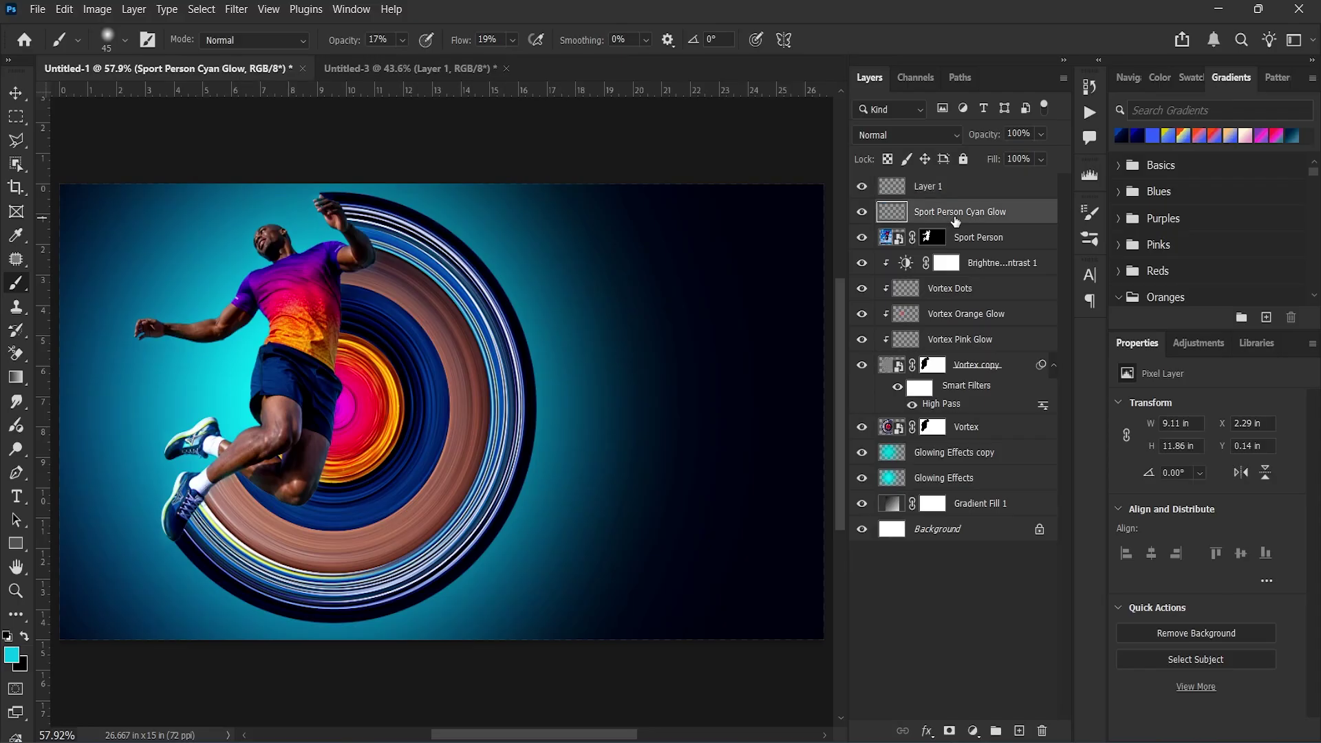
pyautogui.doubleClick(958, 213)
pyautogui.press('Return')
pyautogui.doubleClick(929, 186)
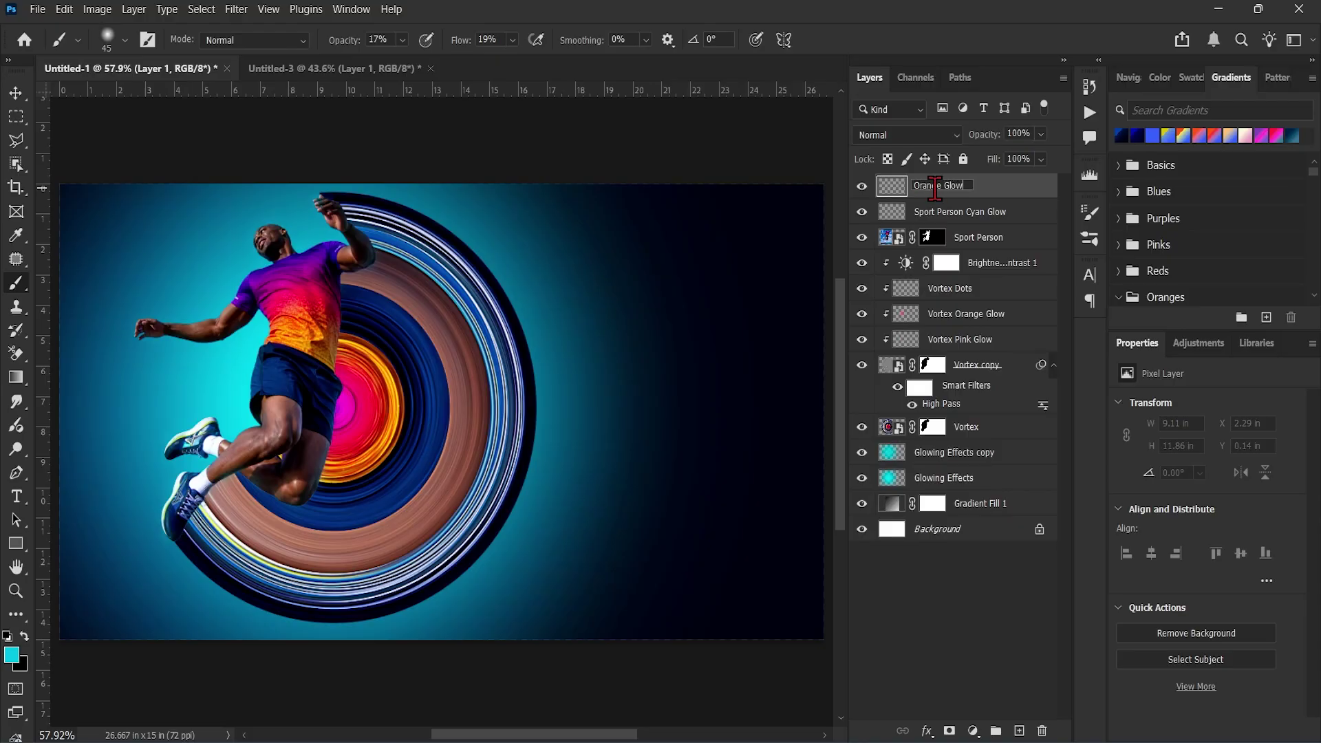
pyautogui.write('Orange Glow')
pyautogui.press('Return')
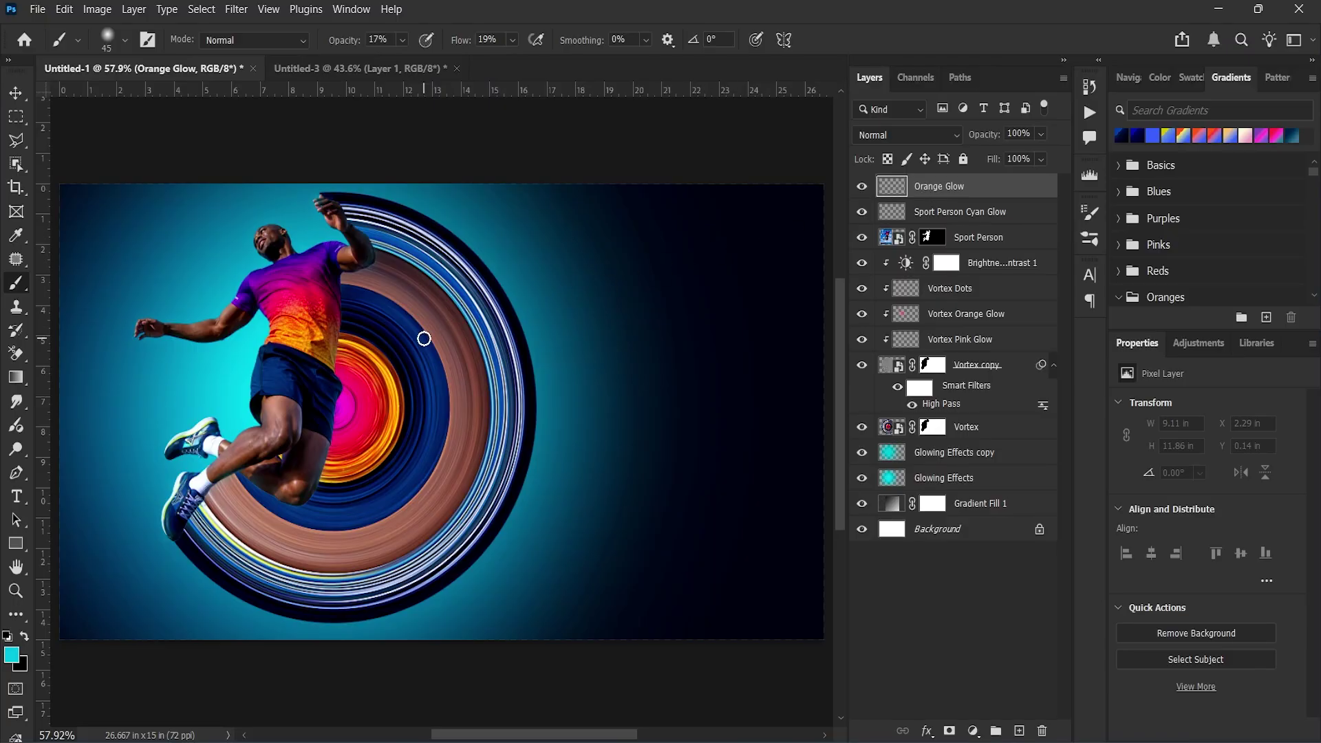
# Enlarge the soft brush to 200 px.
pyautogui.press(']')
pyautogui.press(']')
pyautogui.press(']')
pyautogui.press(']')
pyautogui.press(']')
pyautogui.press(']')
pyautogui.press(']')
pyautogui.press(']')
# Set the foreground colour to red-orange be402a.
pyautogui.click(12, 654)
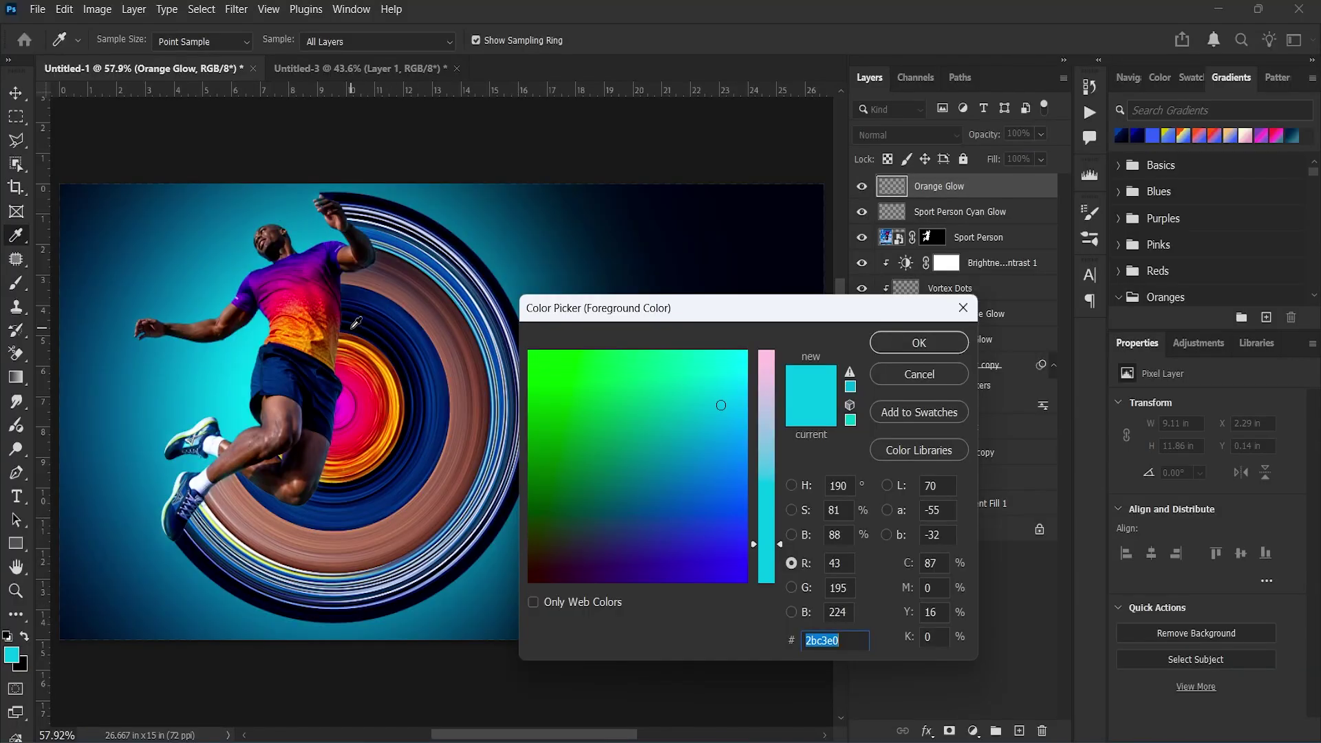
pyautogui.click(333, 308)
pyautogui.click(323, 286)
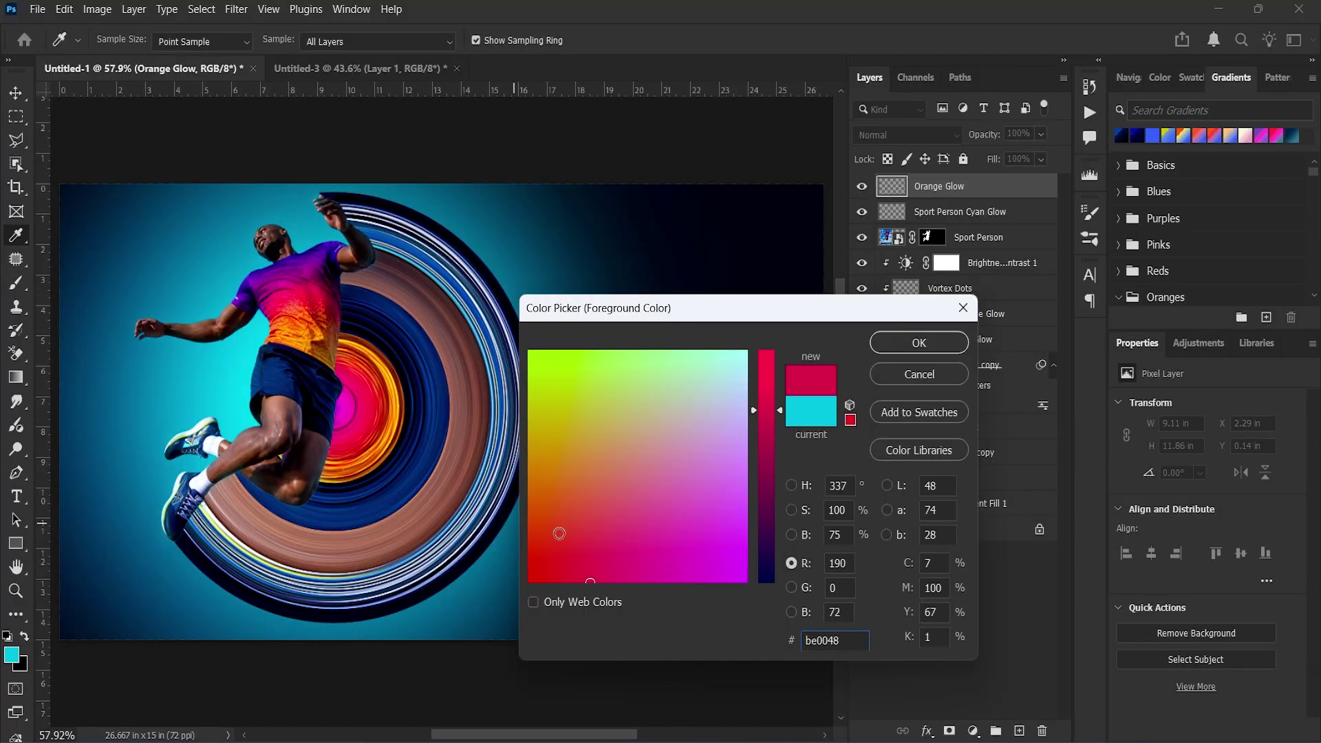
pyautogui.click(564, 525)
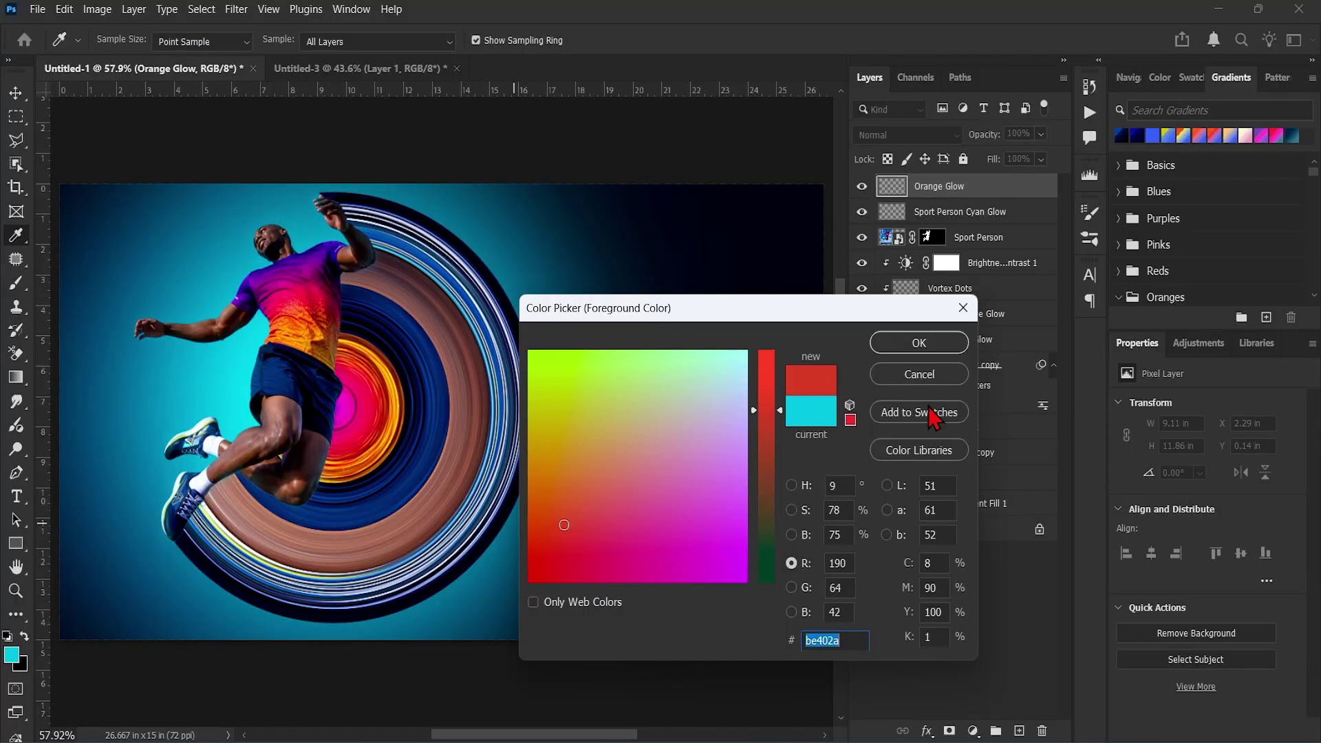
pyautogui.click(896, 342)
# Set the brush opacity to 20% and flow to 27%, and paint an orange glow over the athlete's torso beside the vortex.
pyautogui.press('2')
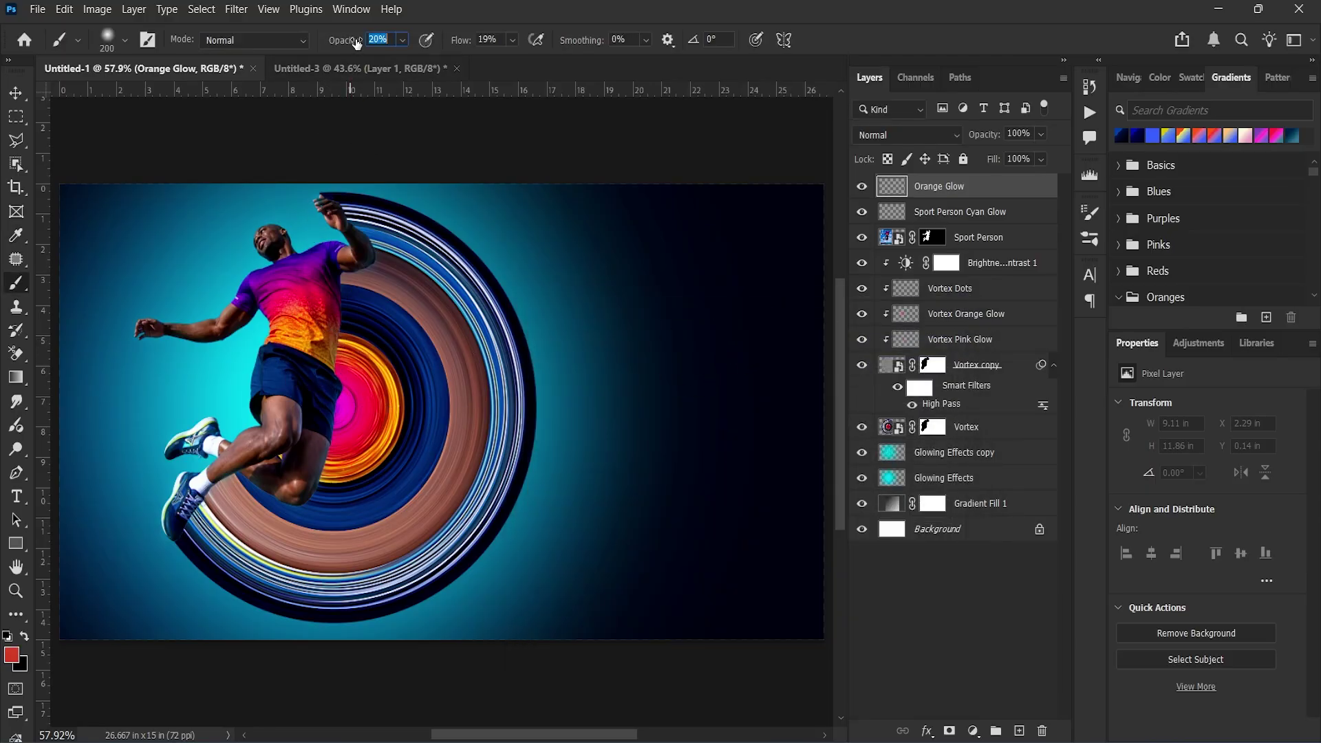
pyautogui.hotkey('shift', '2')
pyautogui.hotkey('shift', '7')
pyautogui.moveTo(344, 335); pyautogui.dragTo(315, 295)
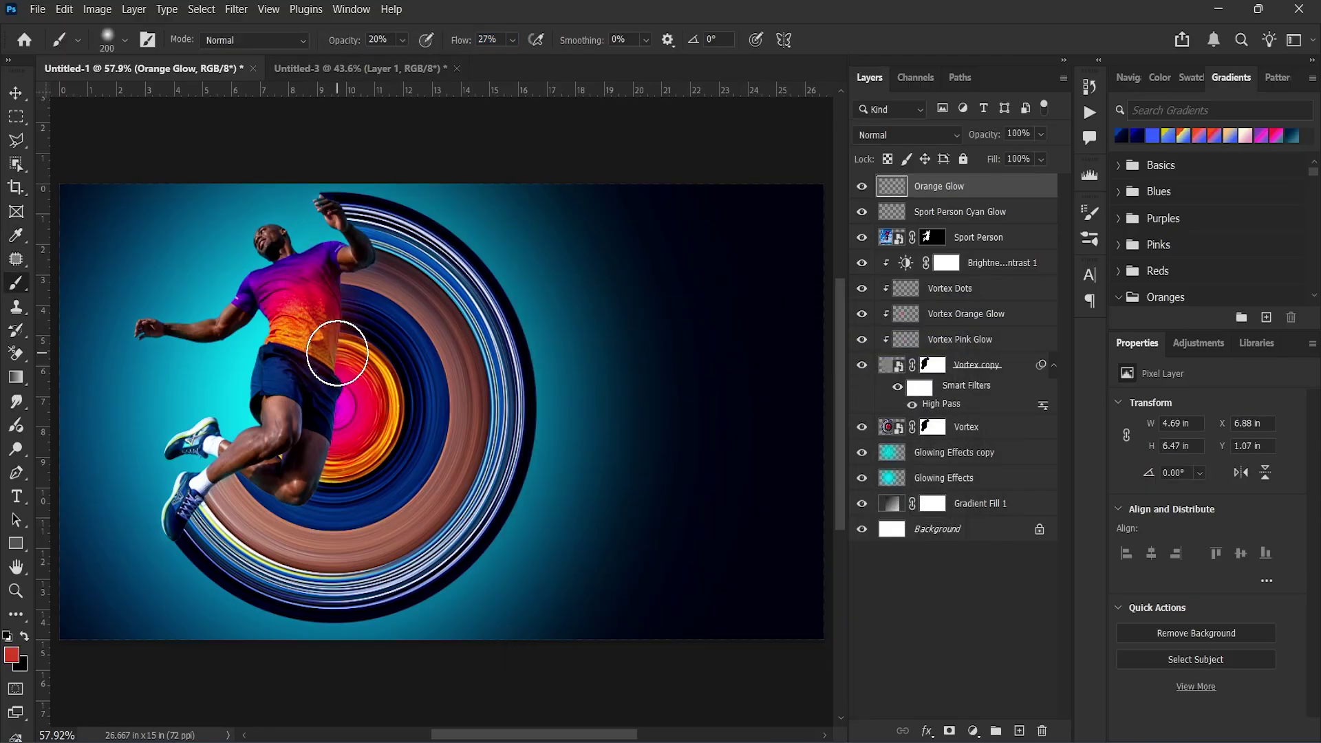
# Reduce the brush to 150 px and paint the orange glow over the athlete's knees and thighs.
pyautogui.scroll(4, 300, 383)
pyautogui.press('[')
pyautogui.press('[')
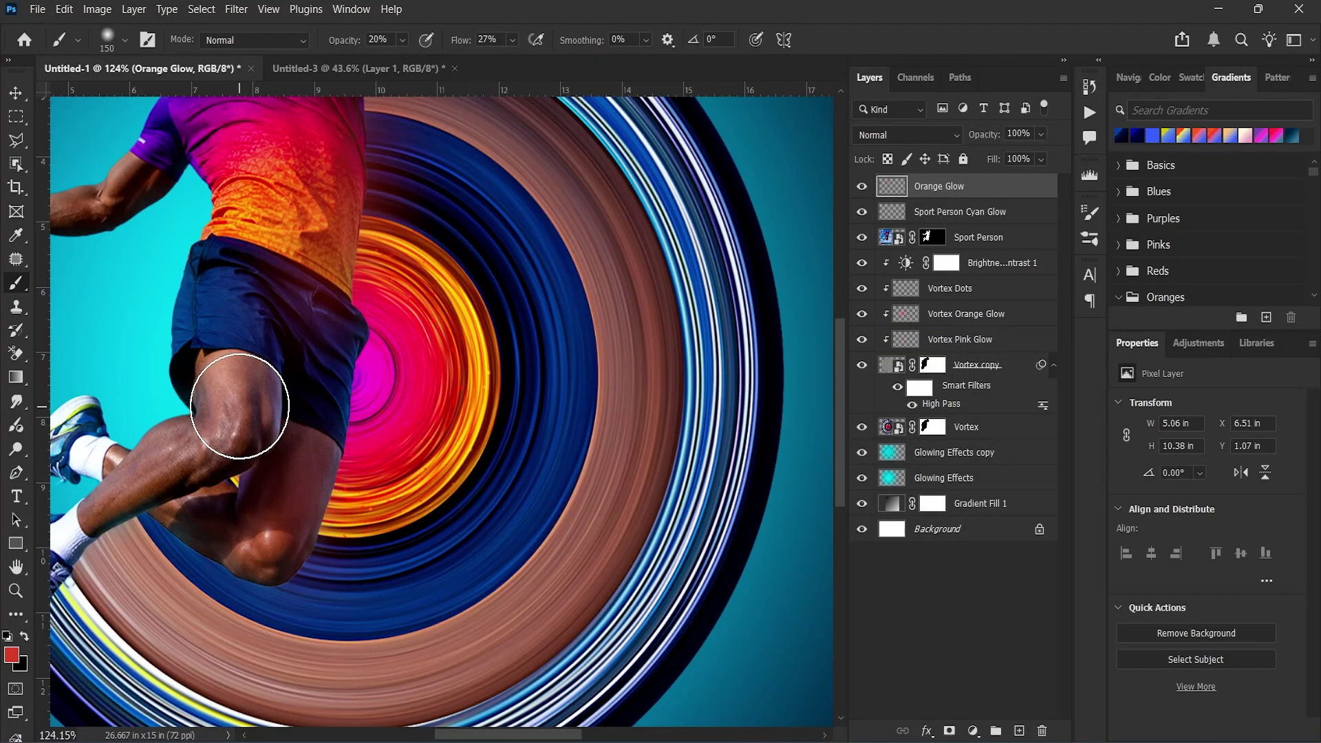
pyautogui.moveTo(241, 407)
pyautogui.mouseDown()
pyautogui.moveTo(157, 471)
pyautogui.moveTo(246, 429)
pyautogui.moveTo(230, 377)
pyautogui.moveTo(285, 514)
pyautogui.mouseUp()
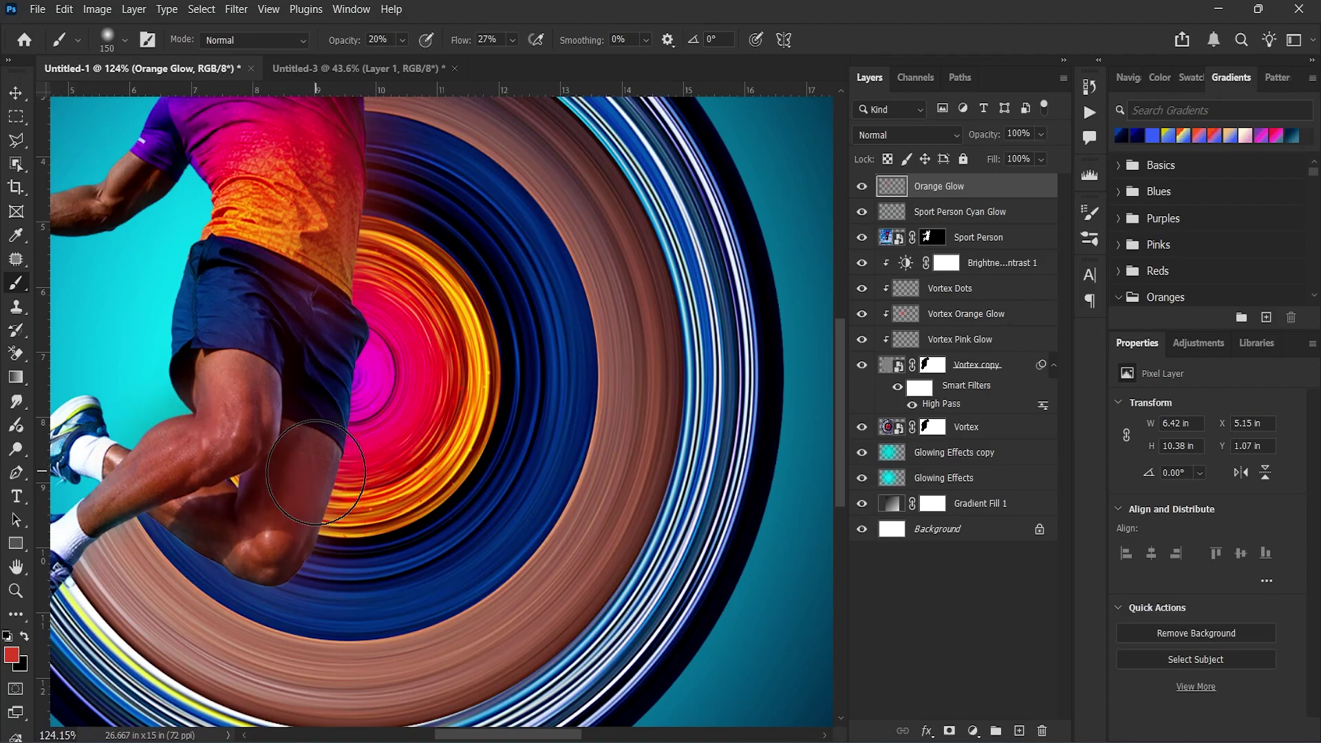
# Paint the orange glow around the athlete's shoulder and raised arm, reducing the brush to 100 px.
pyautogui.scroll(1, 365, 430)
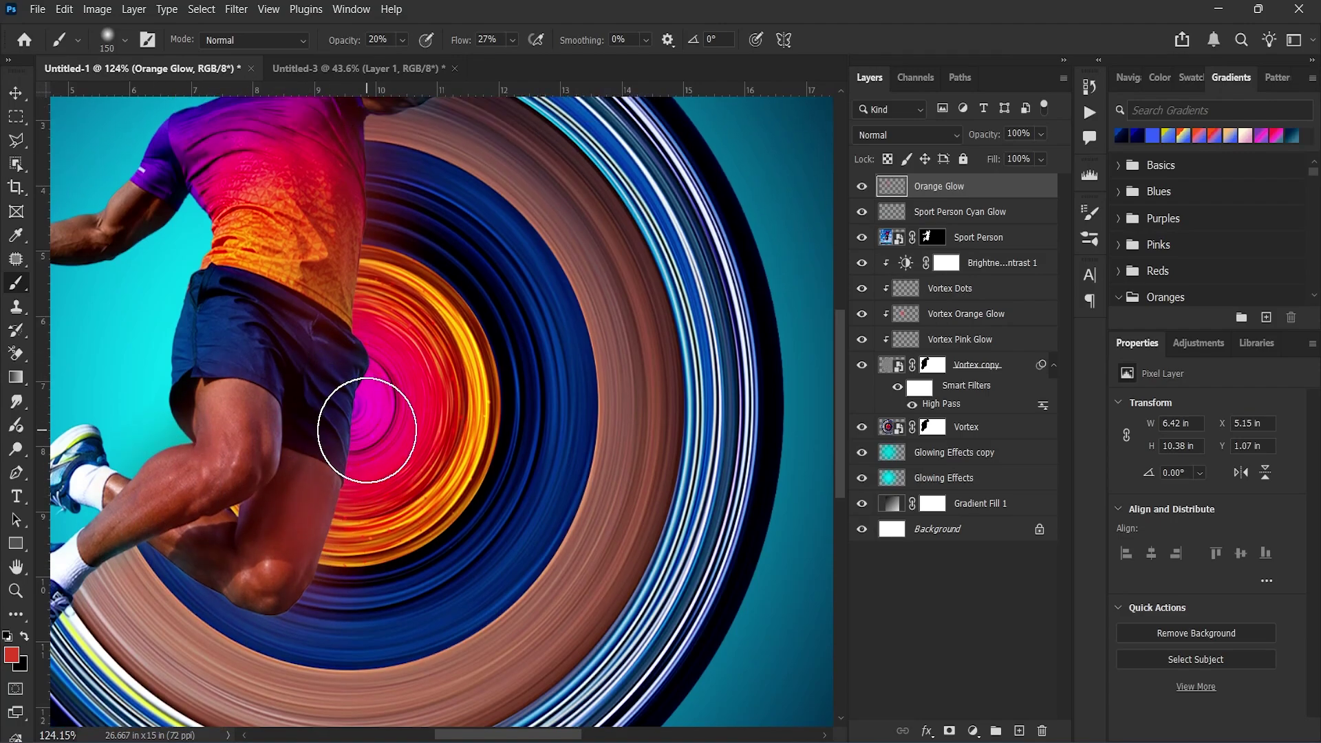
pyautogui.scroll(4, 353, 324)
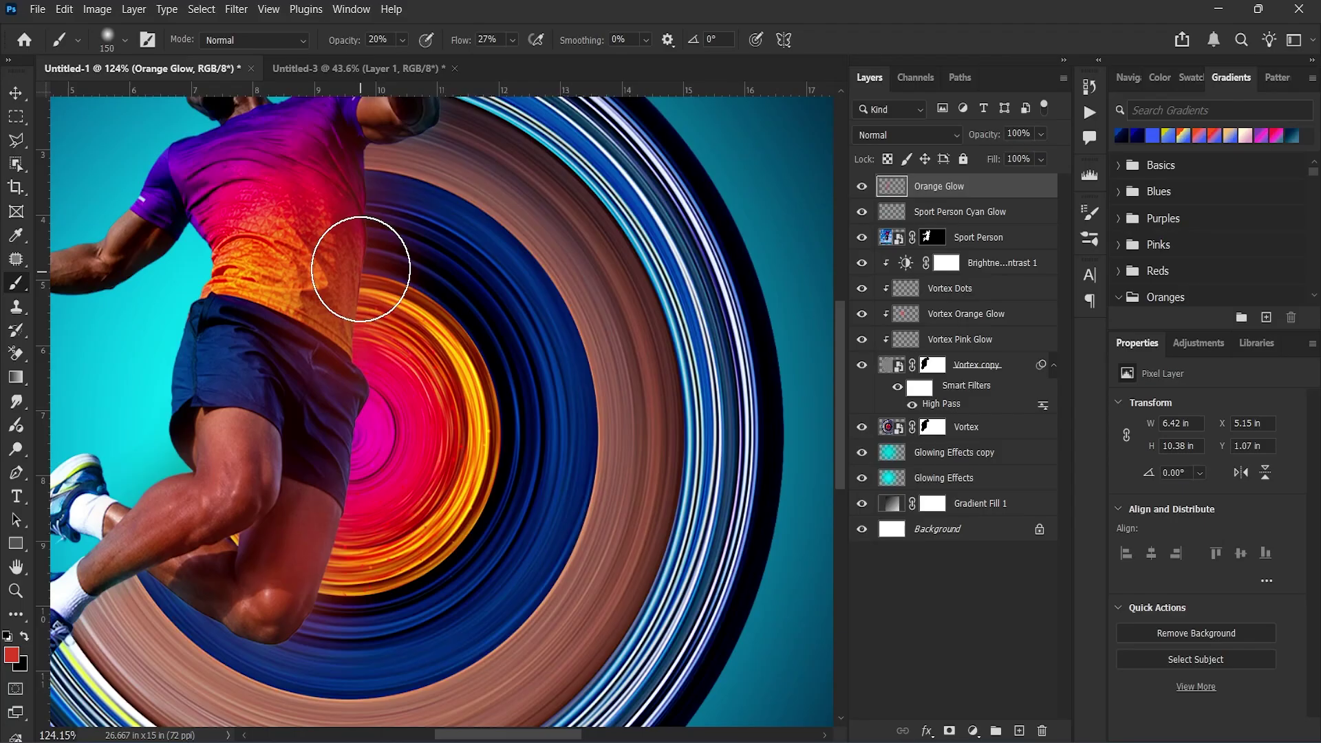
pyautogui.moveTo(403, 224); pyautogui.dragTo(368, 147)
pyautogui.press('[')
pyautogui.press('[')
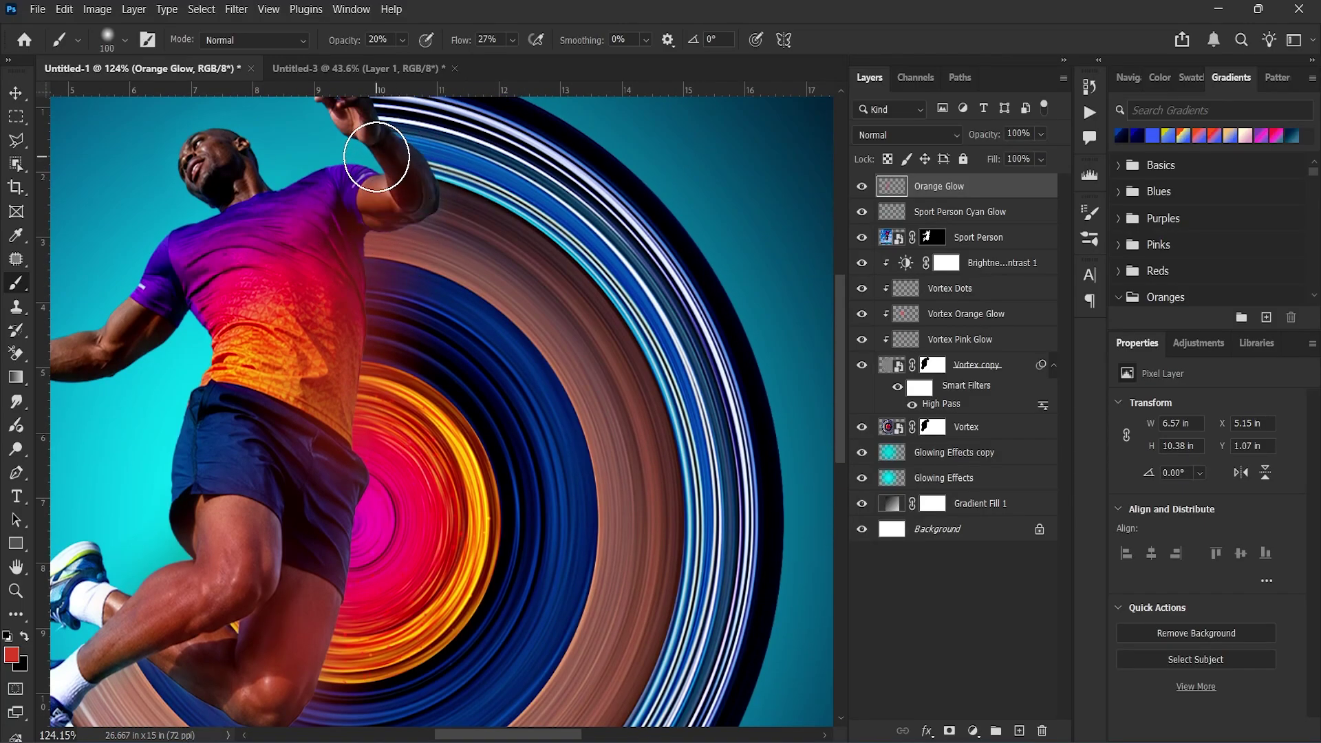
pyautogui.hotkey('ctrl', '0')
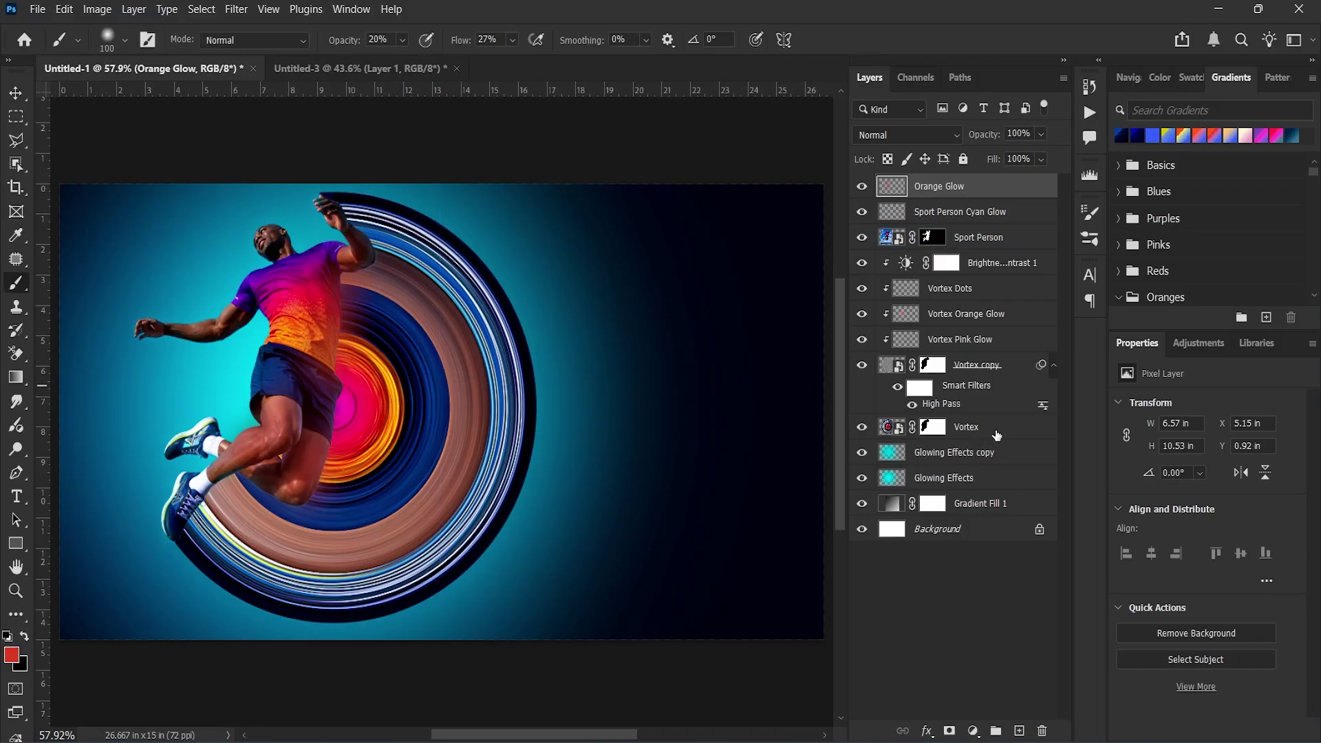
# Duplicate the Vortex layer above Orange Glow and delete the copy's layer mask.
pyautogui.moveTo(996, 434); pyautogui.dragTo(950, 182)
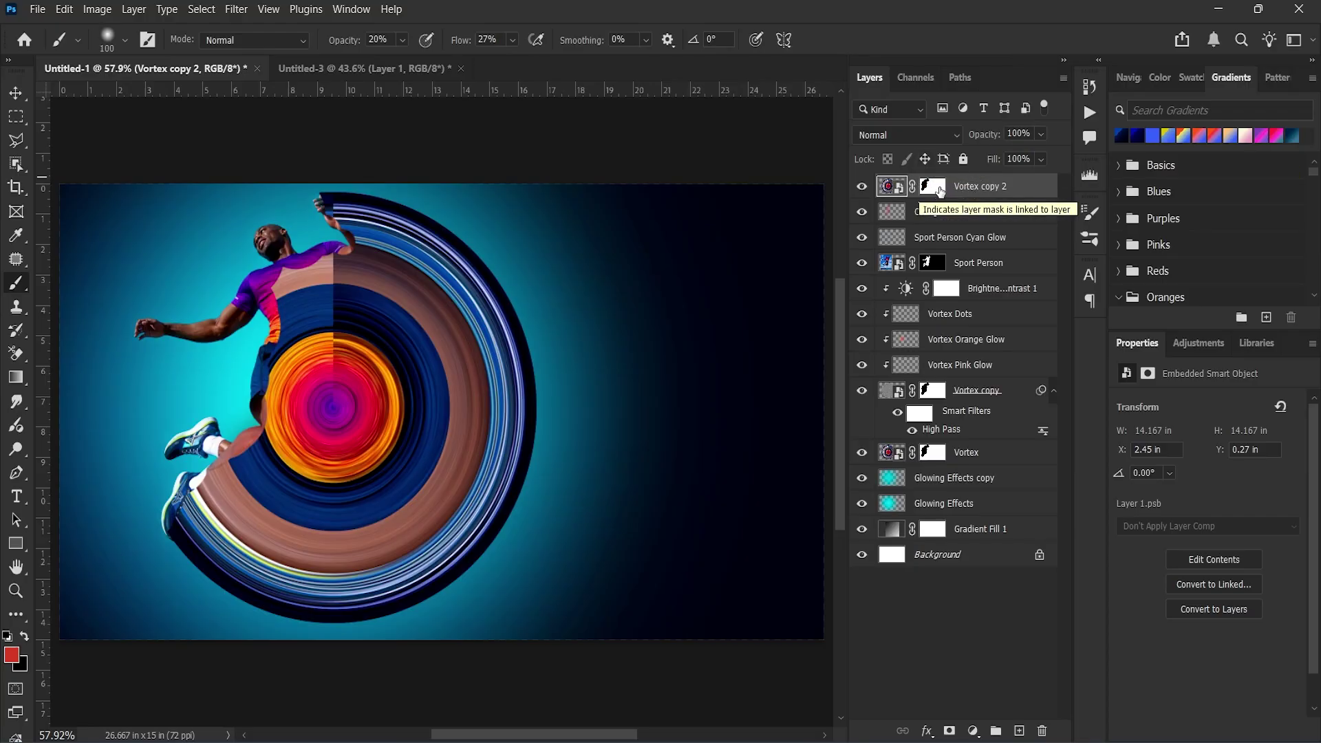
pyautogui.moveTo(933, 186); pyautogui.dragTo(1043, 731)
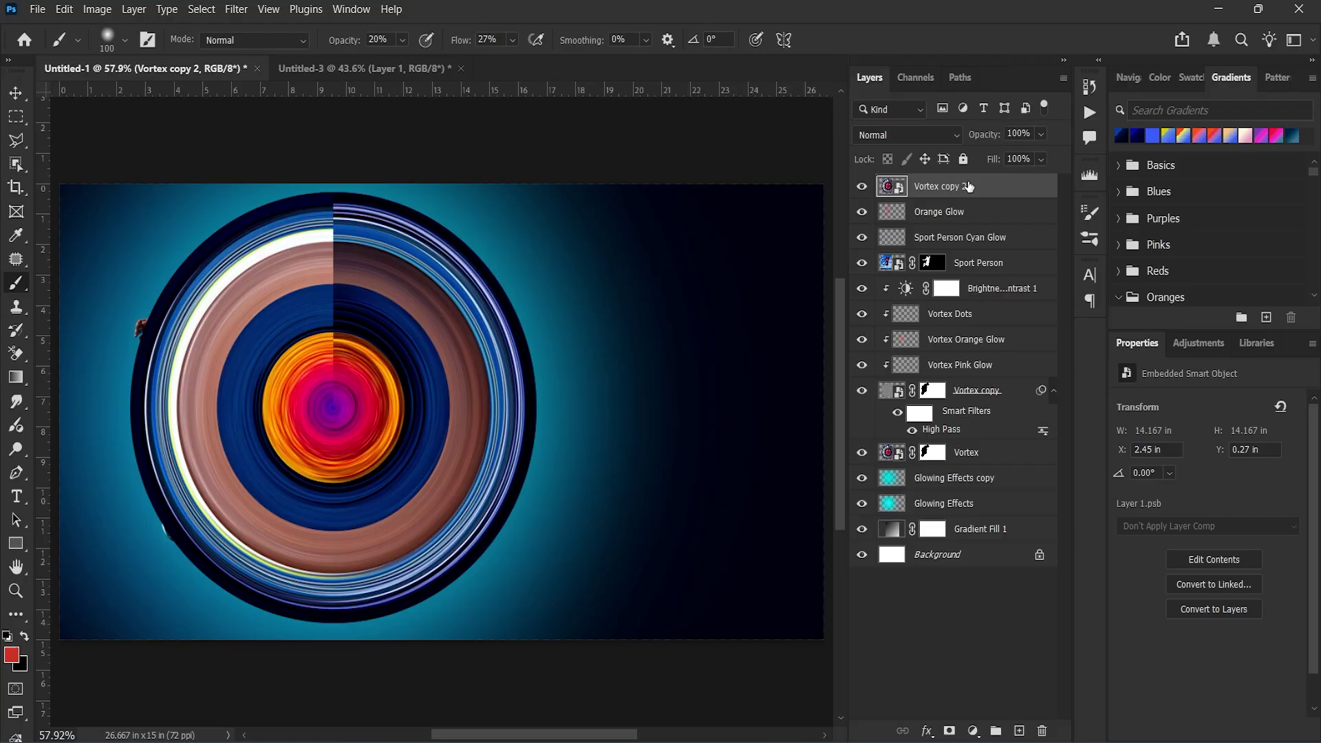
# Add a black layer mask to the unmasked Vortex copy and rename the layer Vortex Effect on body.
pyautogui.click(949, 730)
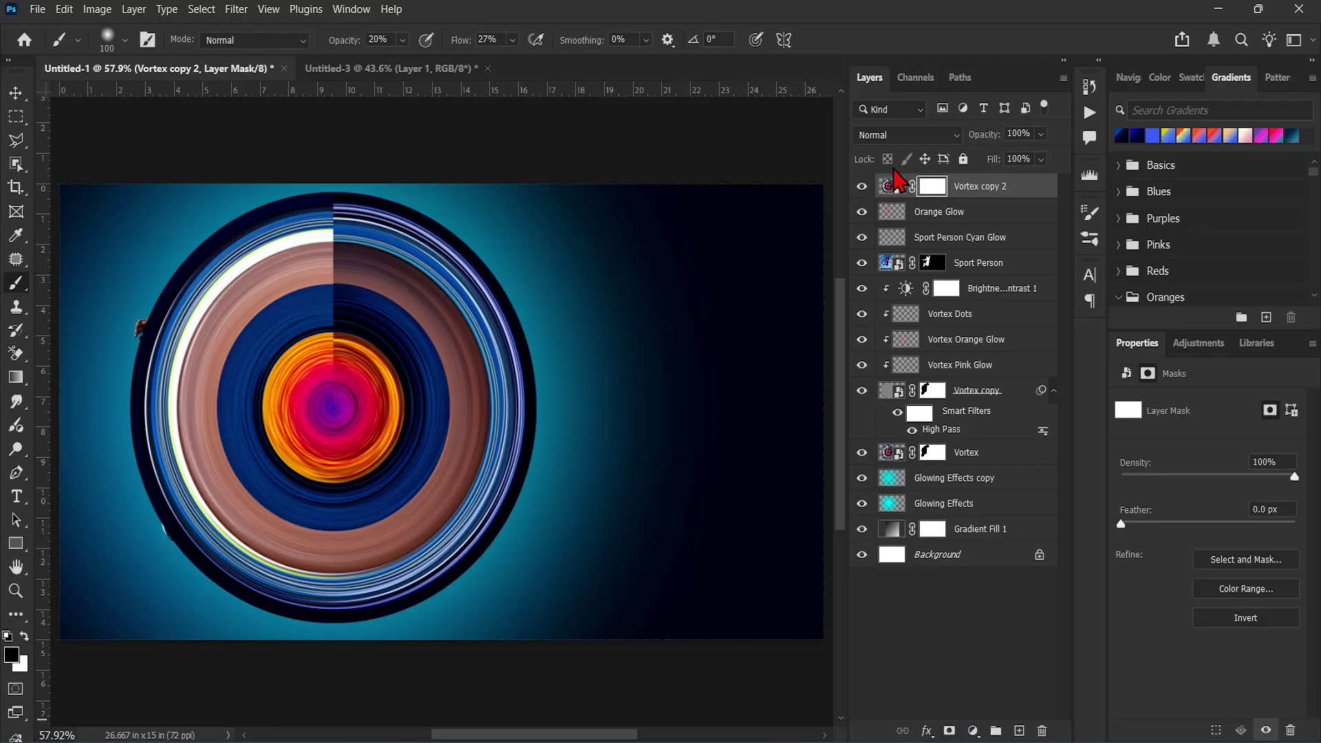
pyautogui.hotkey('ctrl', 'i')
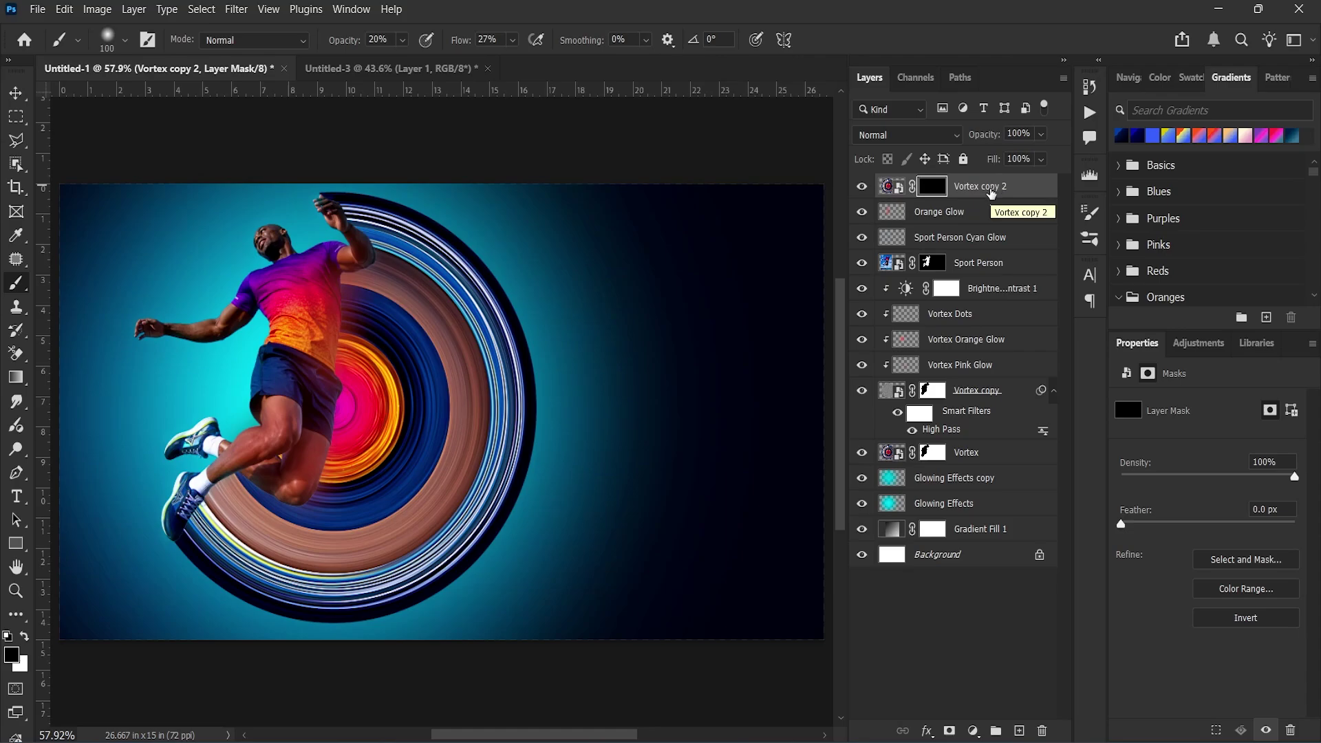
pyautogui.doubleClick(988, 186)
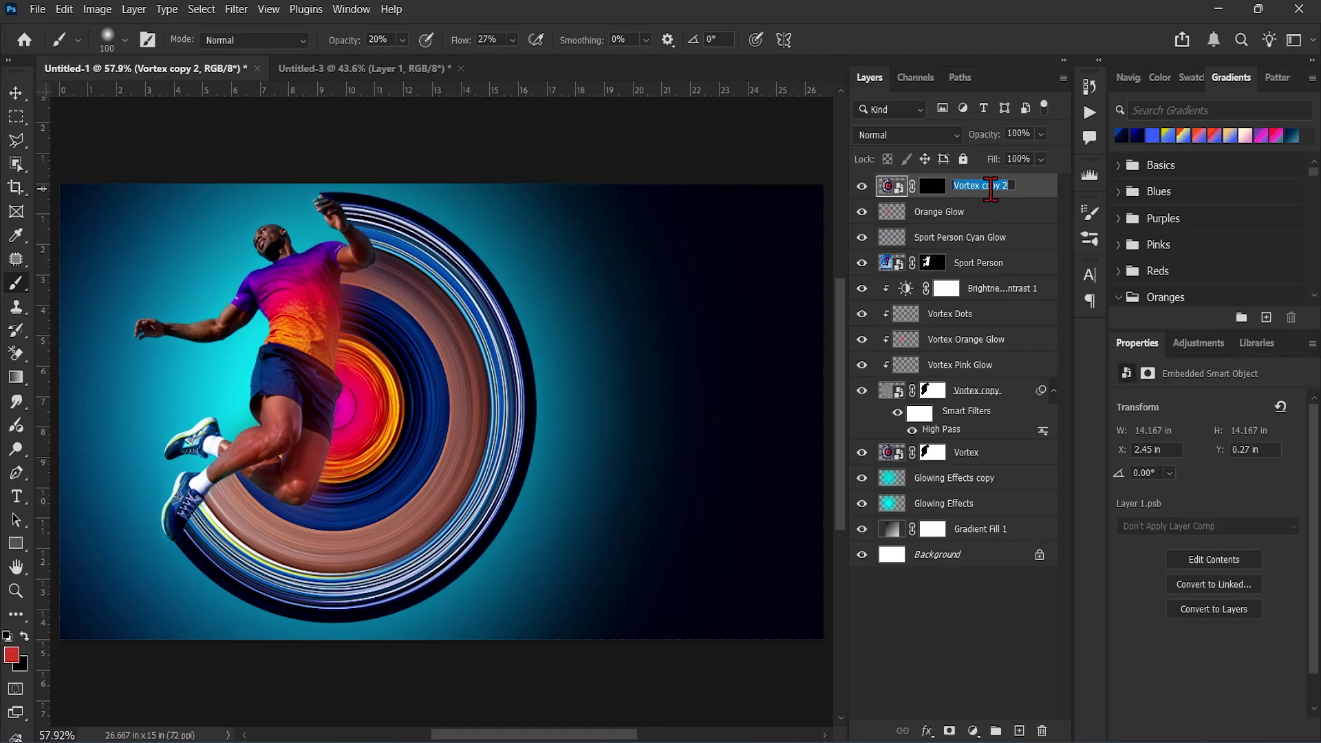
pyautogui.write('Vortex Effect on body')
pyautogui.press('Return')
# Reduce the brush to 50 px and paint white on the Vortex Effect on body mask over the lower shoe.
pyautogui.scroll(5, 169, 425)
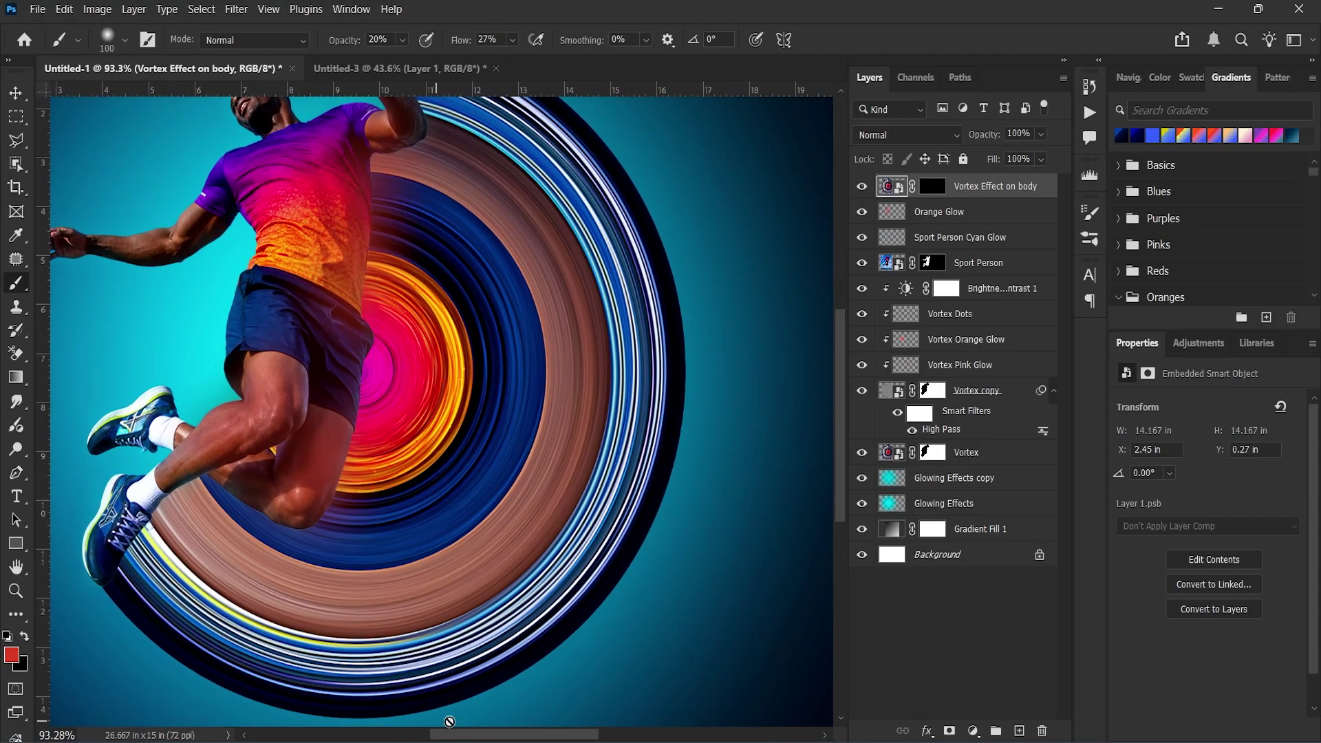
pyautogui.scroll(4, 323, 680)
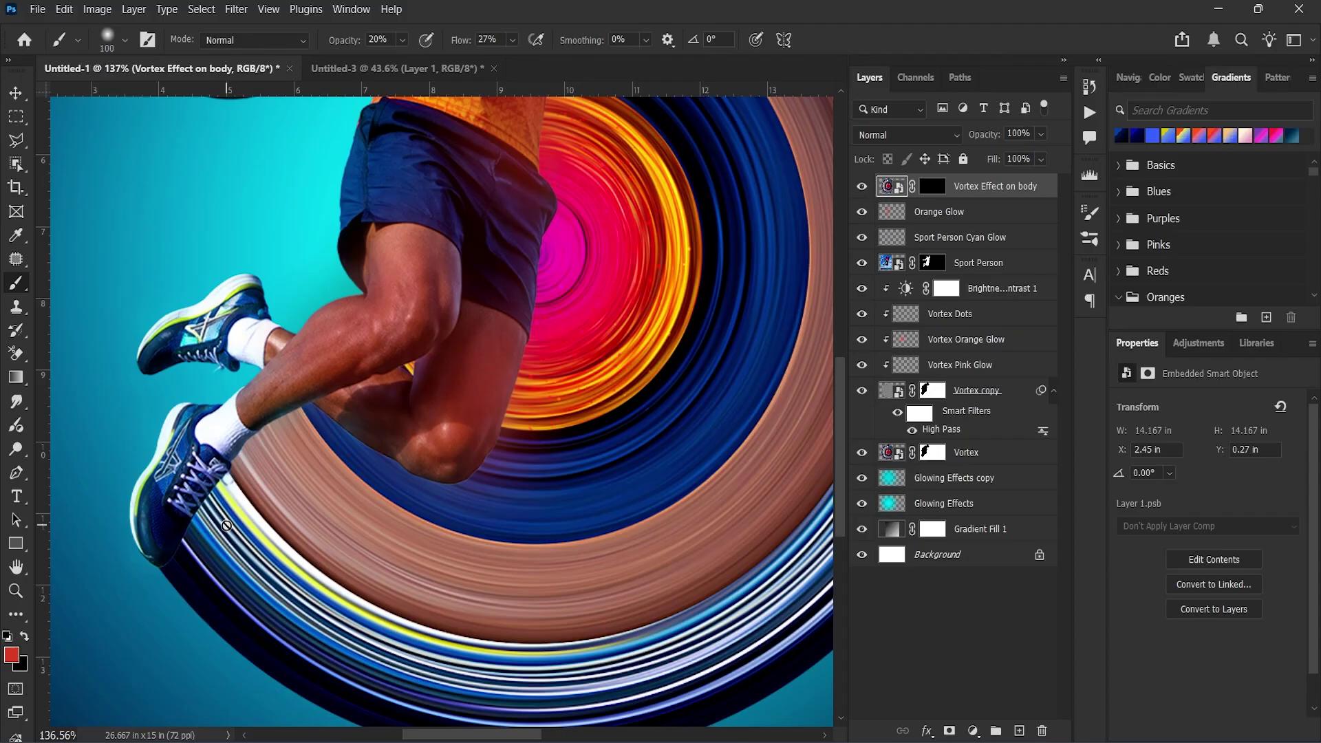
pyautogui.click(7, 638)
pyautogui.click(25, 637)
pyautogui.click(932, 185)
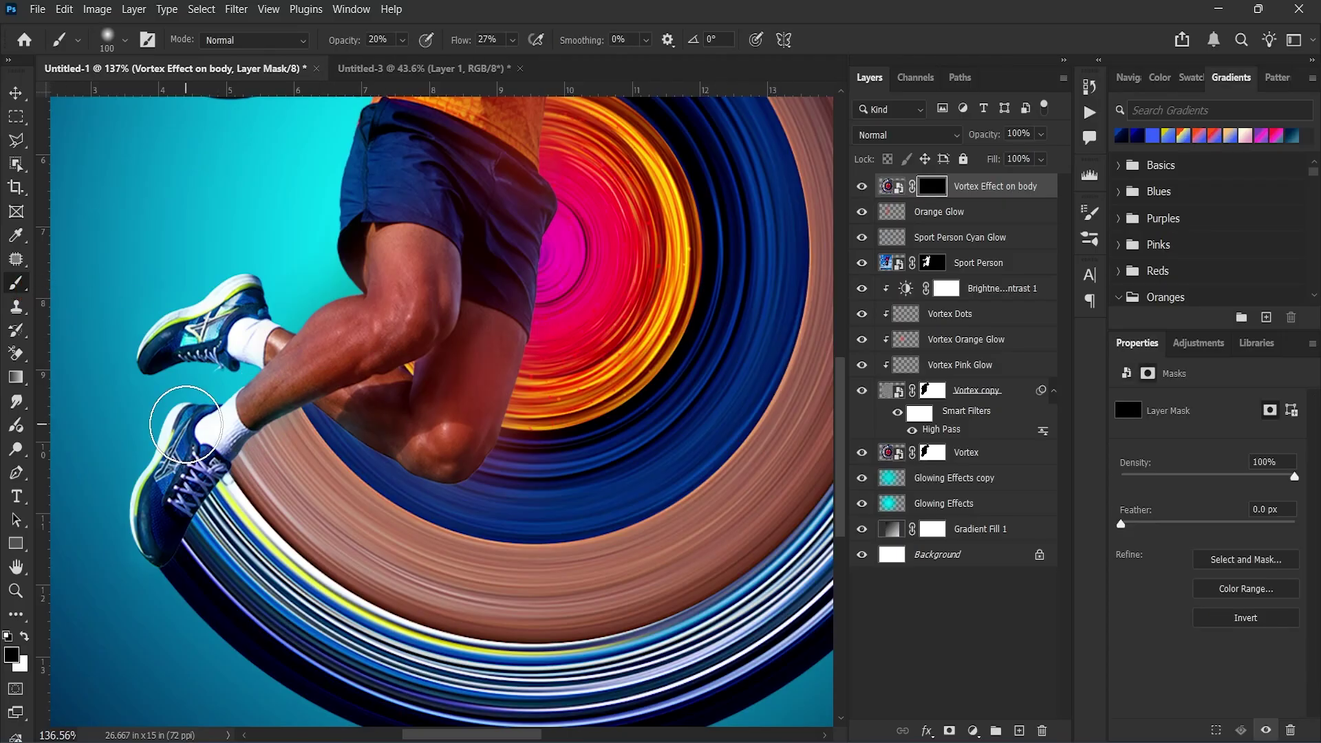
pyautogui.press('x')
pyautogui.press('[')
pyautogui.press('[')
pyautogui.press('[')
pyautogui.press('[')
pyautogui.press('[')
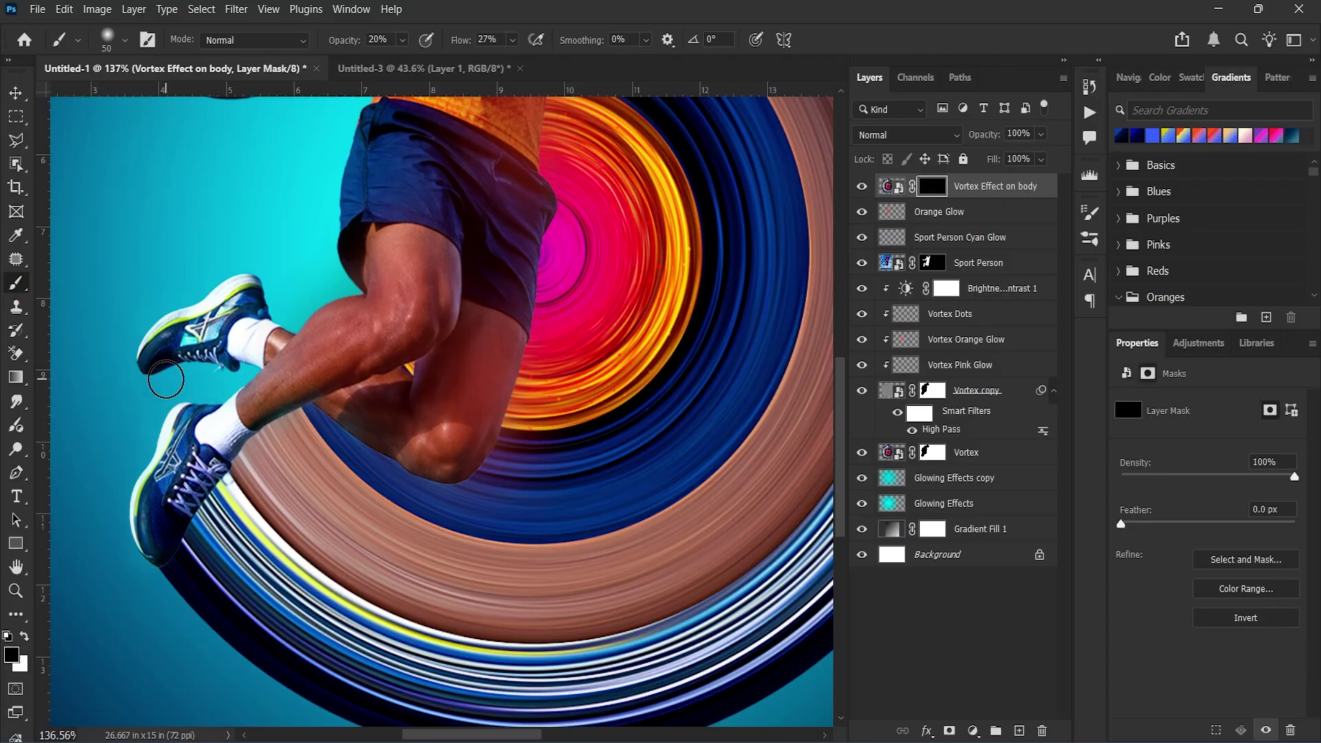
pyautogui.press('x')
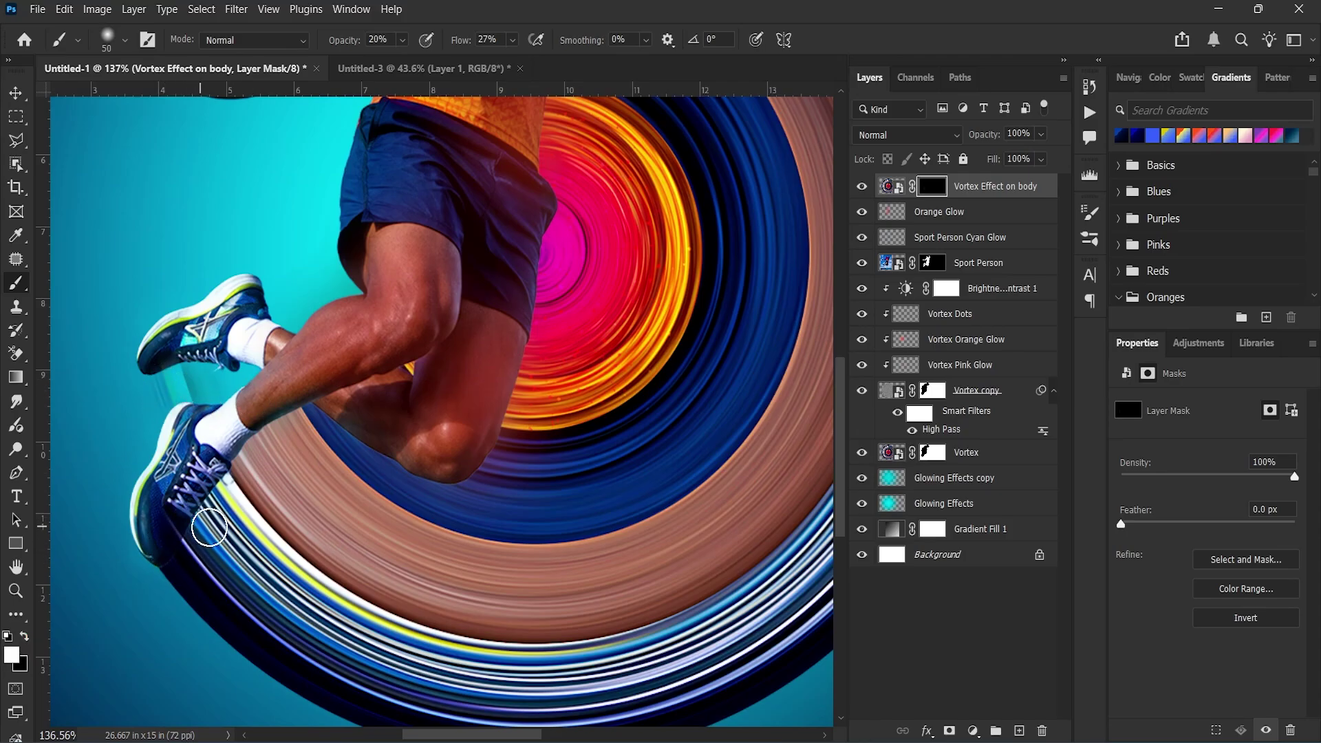
pyautogui.moveTo(176, 545)
pyautogui.mouseDown()
pyautogui.moveTo(194, 498)
pyautogui.moveTo(237, 489)
pyautogui.mouseUp()
# Paint white on the same mask to reveal the vortex over the athlete's rear knee, thigh and shorts edge.
pyautogui.moveTo(478, 468)
pyautogui.mouseDown()
pyautogui.moveTo(404, 457)
pyautogui.moveTo(513, 448)
pyautogui.moveTo(422, 466)
pyautogui.moveTo(541, 521)
pyautogui.moveTo(504, 461)
pyautogui.moveTo(463, 501)
pyautogui.moveTo(498, 448)
pyautogui.moveTo(471, 499)
pyautogui.moveTo(548, 201)
pyautogui.mouseUp()
pyautogui.scroll(-3, 437, 466)
pyautogui.scroll(5, 437, 469)
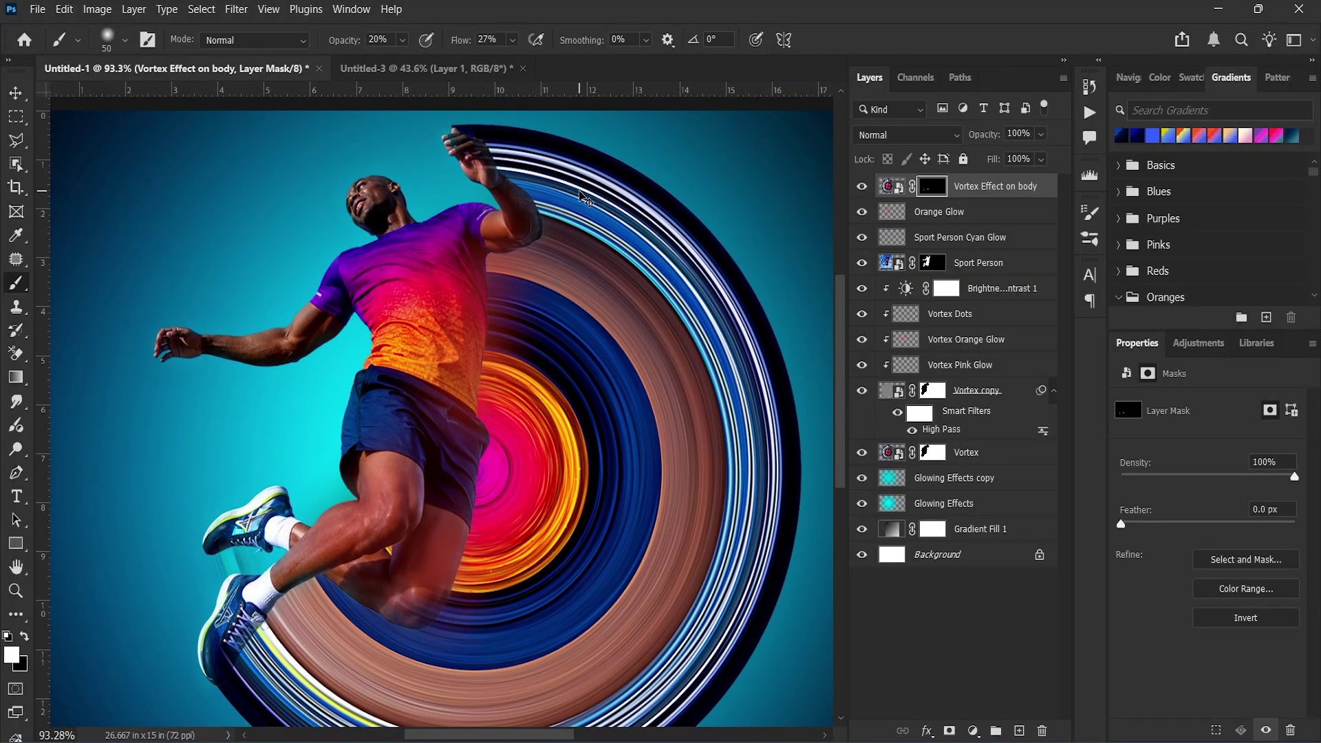
pyautogui.scroll(-4, 581, 195)
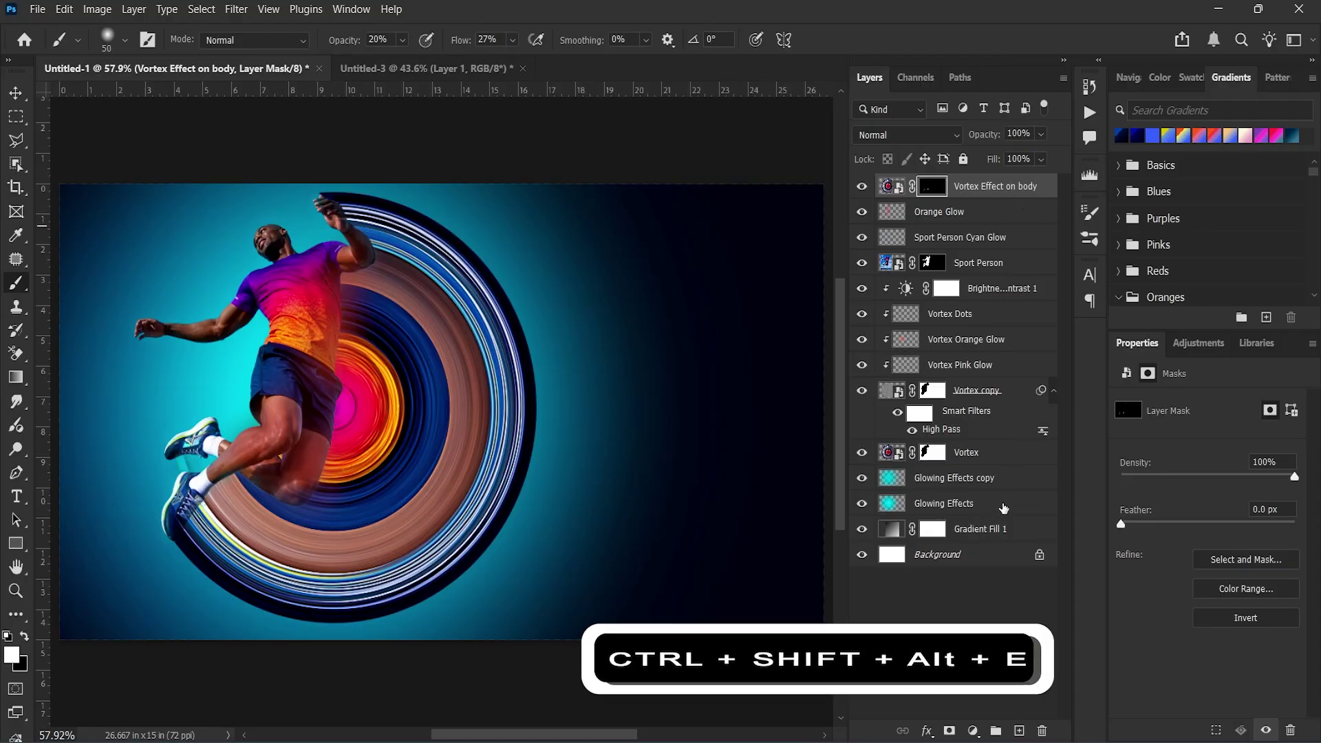
# Hide the Gradient Fill 1 and Background layers and stamp all visible layers into a new merged layer.
pyautogui.keyDown('shift'); pyautogui.click(1007, 504); pyautogui.keyUp('shift')
pyautogui.hotkey('ctrl', 'shift', 'alt', 'e')
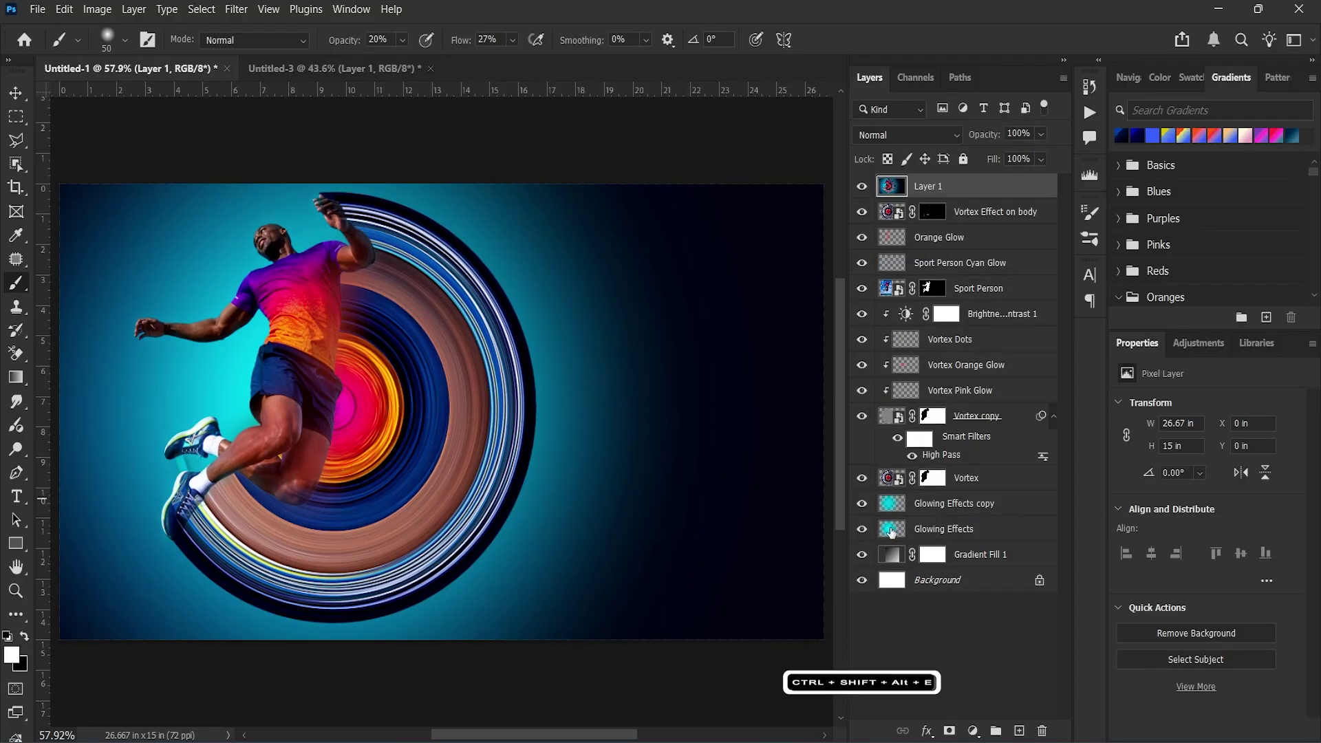
pyautogui.hotkey('ctrl', 'z')
pyautogui.click(861, 529)
pyautogui.click(861, 554)
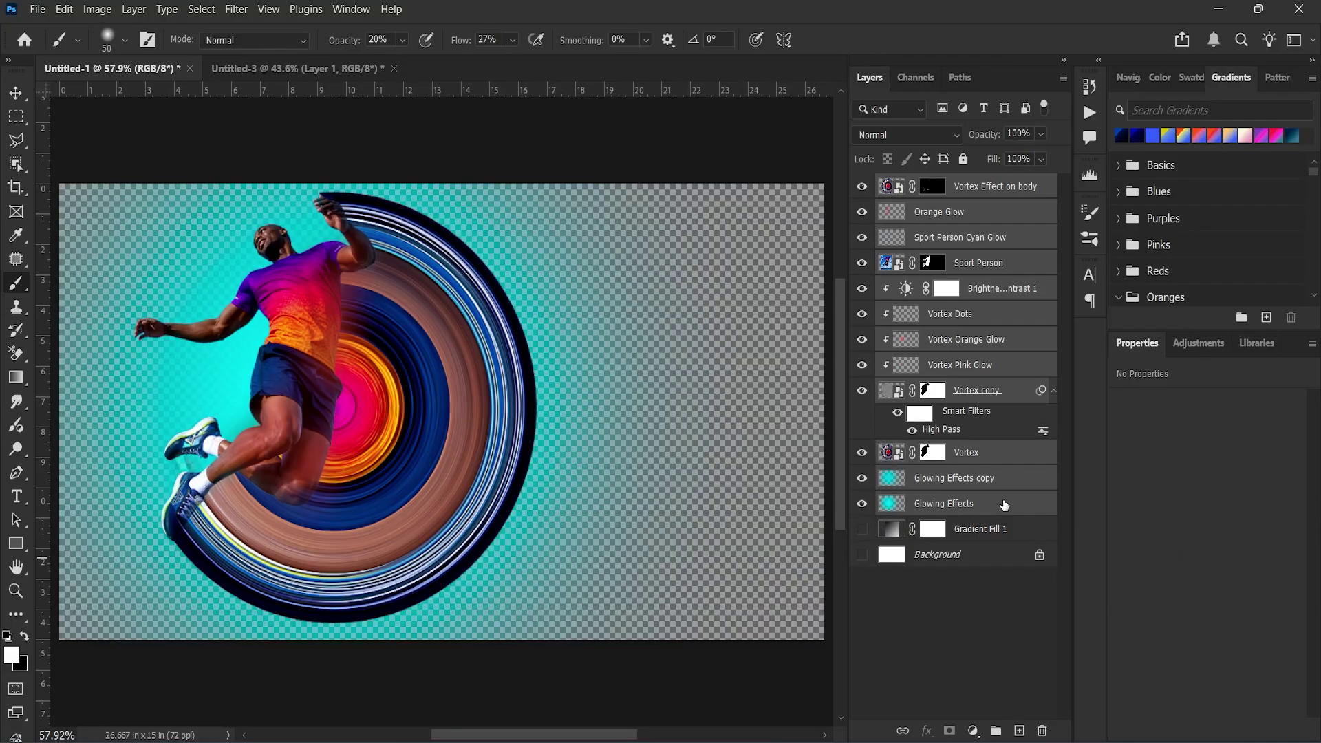
pyautogui.hotkey('ctrl', 'shift', 'alt', 'e')
# Scale the merged layer to about 21.38 × 12.57 in and shift it to the right of the main athlete.
pyautogui.hotkey('ctrl', 't')
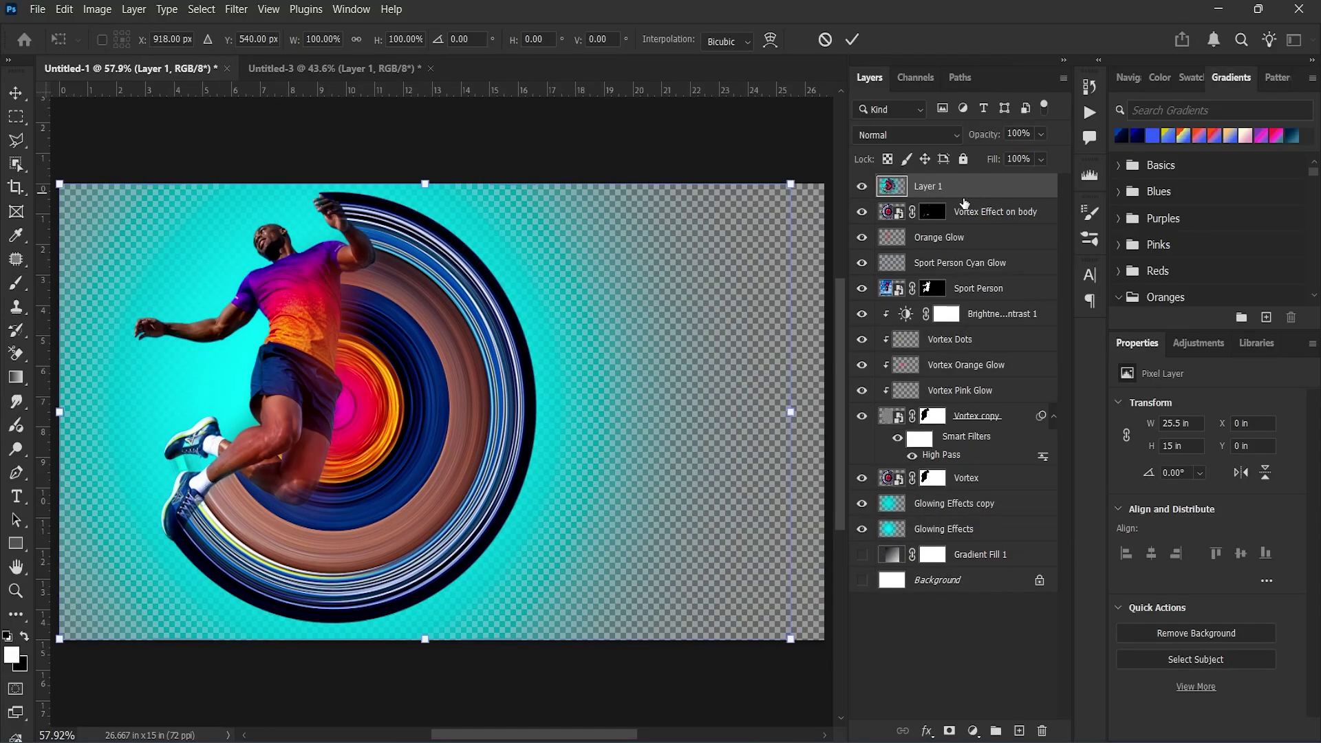
pyautogui.moveTo(791, 184); pyautogui.dragTo(672, 258)
pyautogui.moveTo(390, 407); pyautogui.dragTo(688, 406)
# Place the merged layer directly above Gradient Fill 1 and show the Gradient Fill 1 and Background layers again.
pyautogui.moveTo(984, 194); pyautogui.dragTo(981, 542)
pyautogui.moveTo(859, 557); pyautogui.dragTo(863, 582)
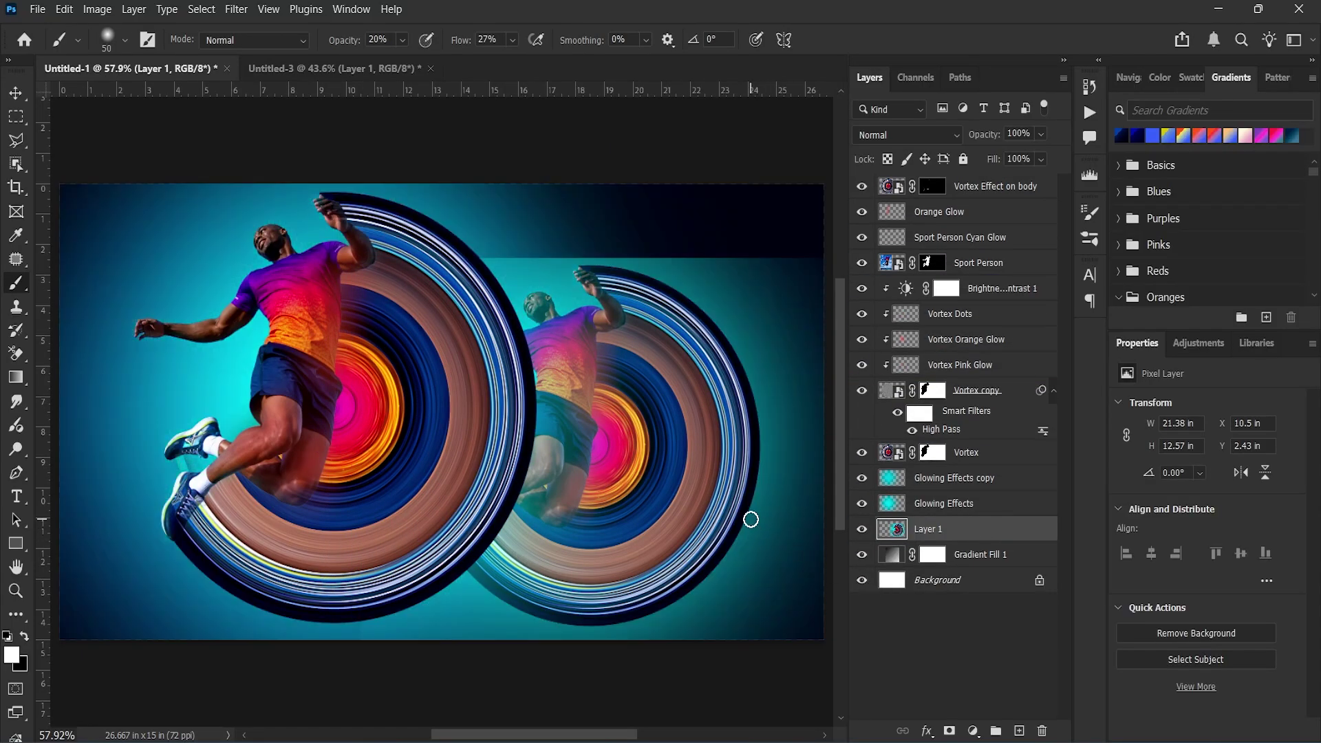
# Scale the merged layer to about 18.69 × 11 in and position it behind the main vortex's right side.
pyautogui.hotkey('ctrl', 't')
pyautogui.moveTo(716, 513); pyautogui.dragTo(770, 481)
pyautogui.moveTo(398, 236); pyautogui.dragTo(472, 286)
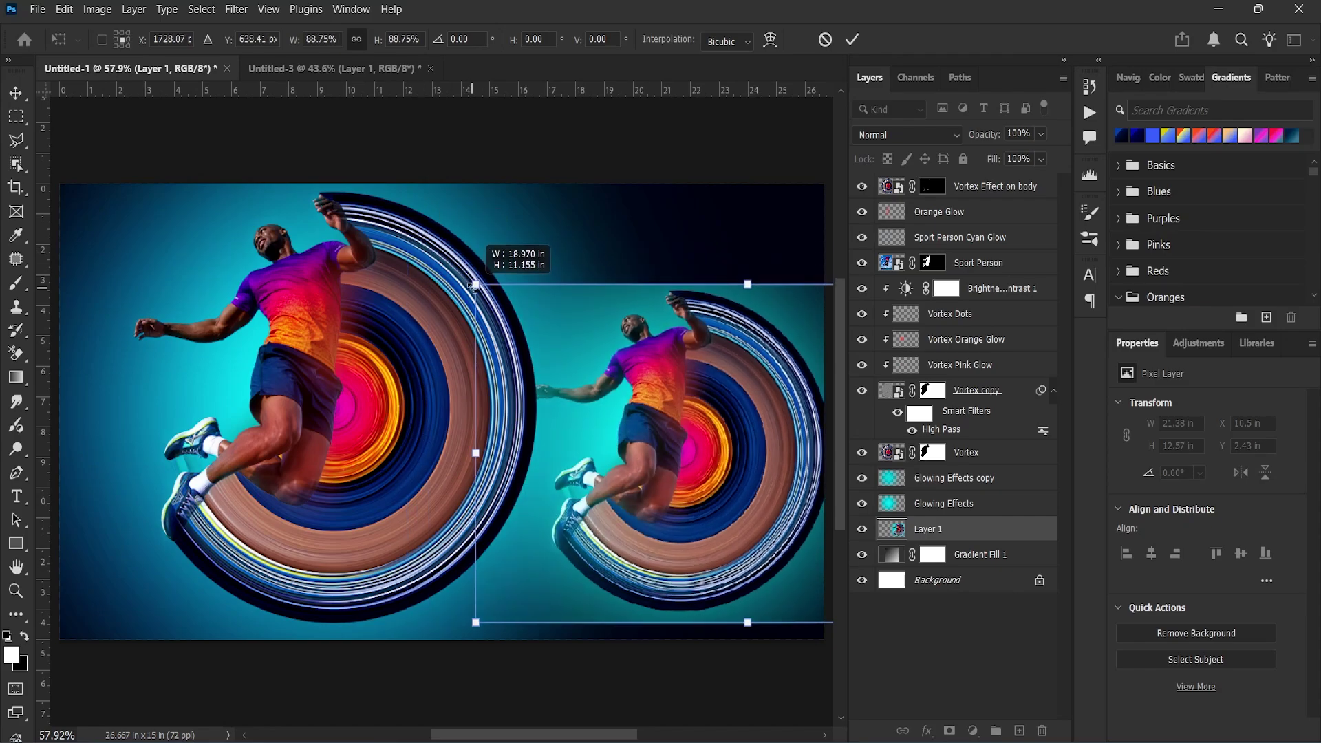
pyautogui.moveTo(656, 483)
pyautogui.mouseDown()
pyautogui.moveTo(699, 487)
pyautogui.moveTo(681, 485)
pyautogui.mouseUp()
pyautogui.press('Return')
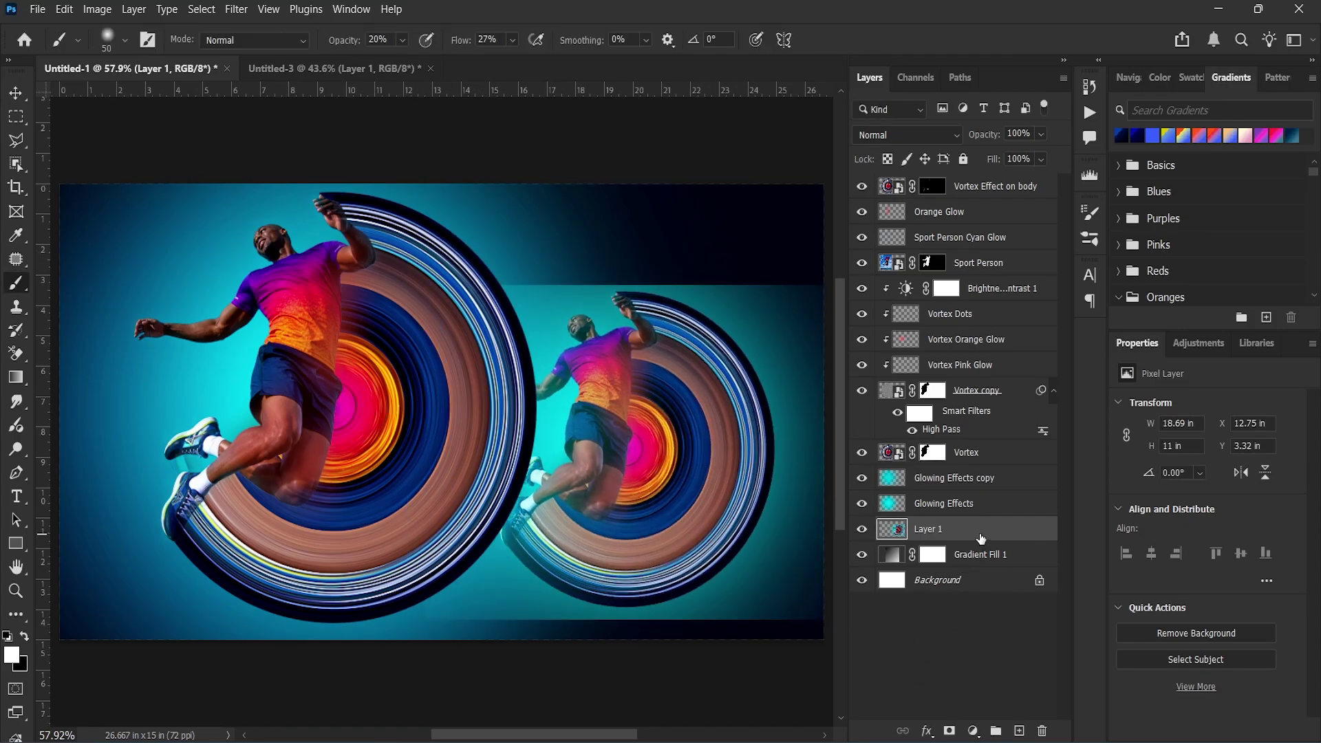
# Rename the merged layer Ghost Impact and add a white layer mask to it.
pyautogui.doubleClick(932, 530)
pyautogui.write('Ghost Impact')
pyautogui.press('Return')
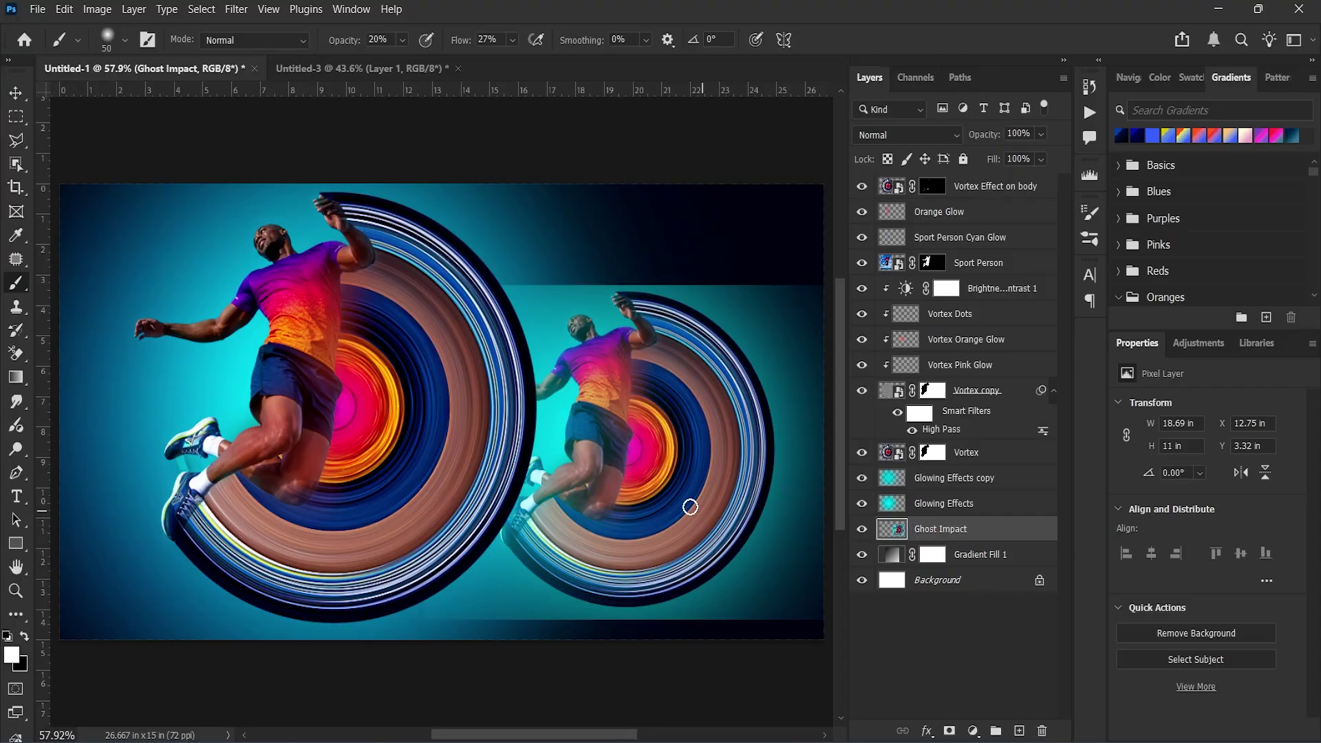
pyautogui.click(950, 730)
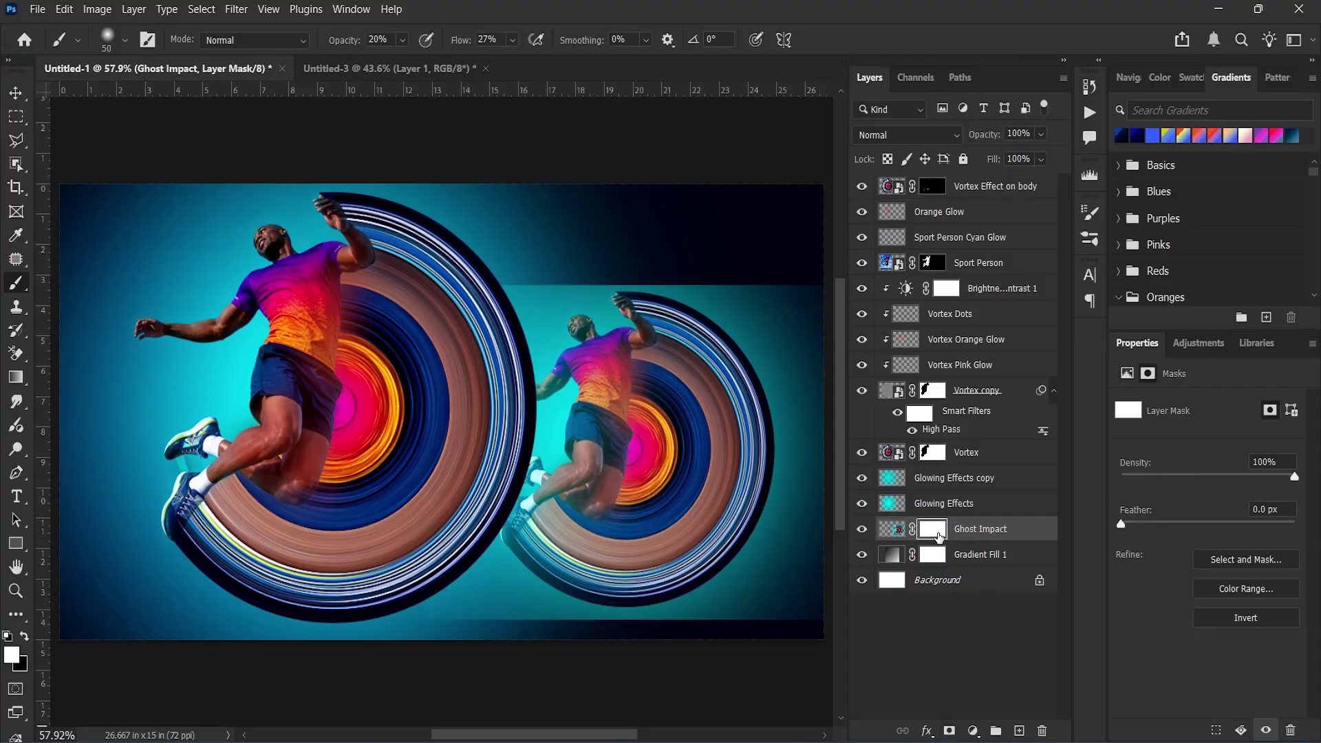
# Set a black 175 px brush to 47% opacity and 50% flow and mask out Ghost Impact's hard upper edge.
pyautogui.click(23, 637)
pyautogui.click(125, 40)
pyautogui.click(378, 40)
pyautogui.press(']')
pyautogui.press(']')
pyautogui.press(']')
pyautogui.press(']')
pyautogui.press(']')
pyautogui.press(']')
pyautogui.press(']')
pyautogui.press(']')
pyautogui.click(488, 325)
pyautogui.moveTo(488, 325)
pyautogui.mouseDown()
pyautogui.moveTo(535, 283)
pyautogui.moveTo(577, 280)
pyautogui.moveTo(488, 293)
pyautogui.moveTo(526, 271)
pyautogui.moveTo(614, 268)
pyautogui.moveTo(520, 284)
pyautogui.moveTo(591, 267)
pyautogui.moveTo(731, 282)
pyautogui.moveTo(808, 310)
pyautogui.moveTo(704, 287)
pyautogui.moveTo(785, 298)
pyautogui.mouseUp()
# Set the Orange Glow and Sport Person Cyan Glow layers to the Screen blend mode.
pyautogui.click(989, 212)
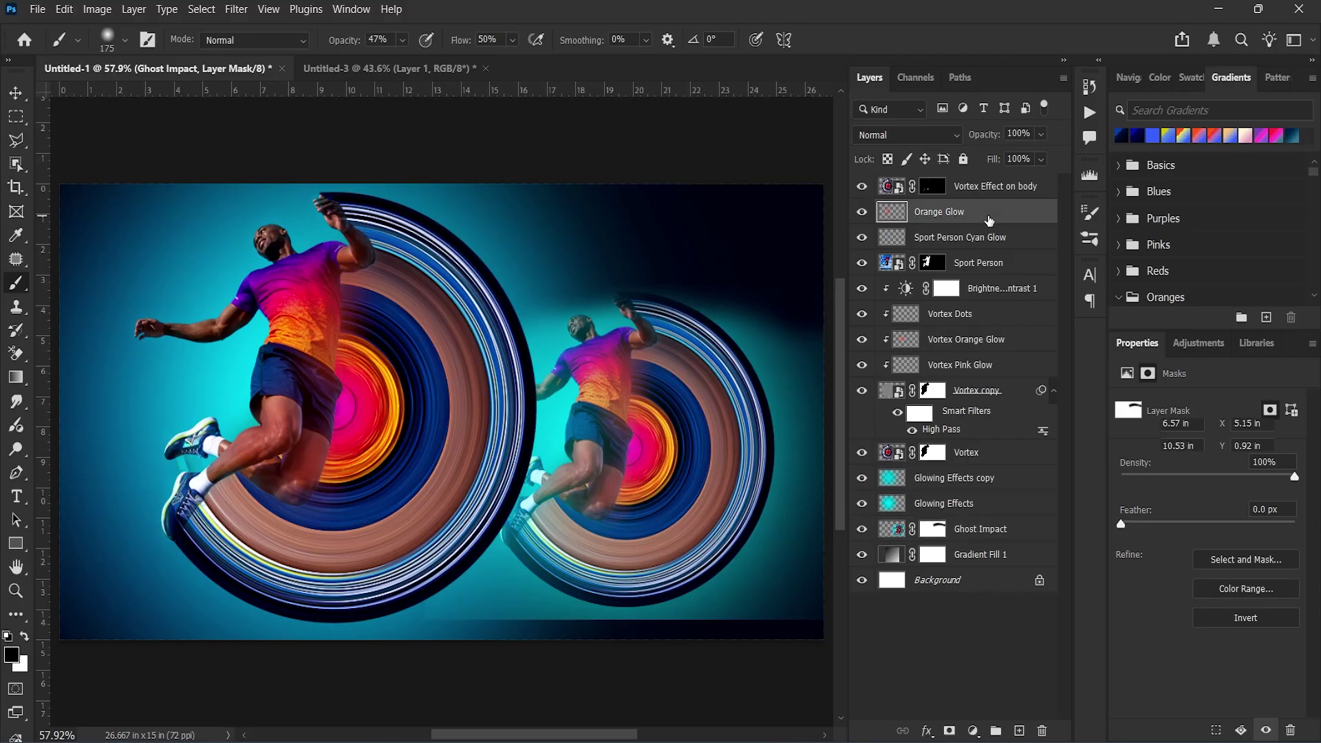
pyautogui.click(906, 135)
pyautogui.click(888, 314)
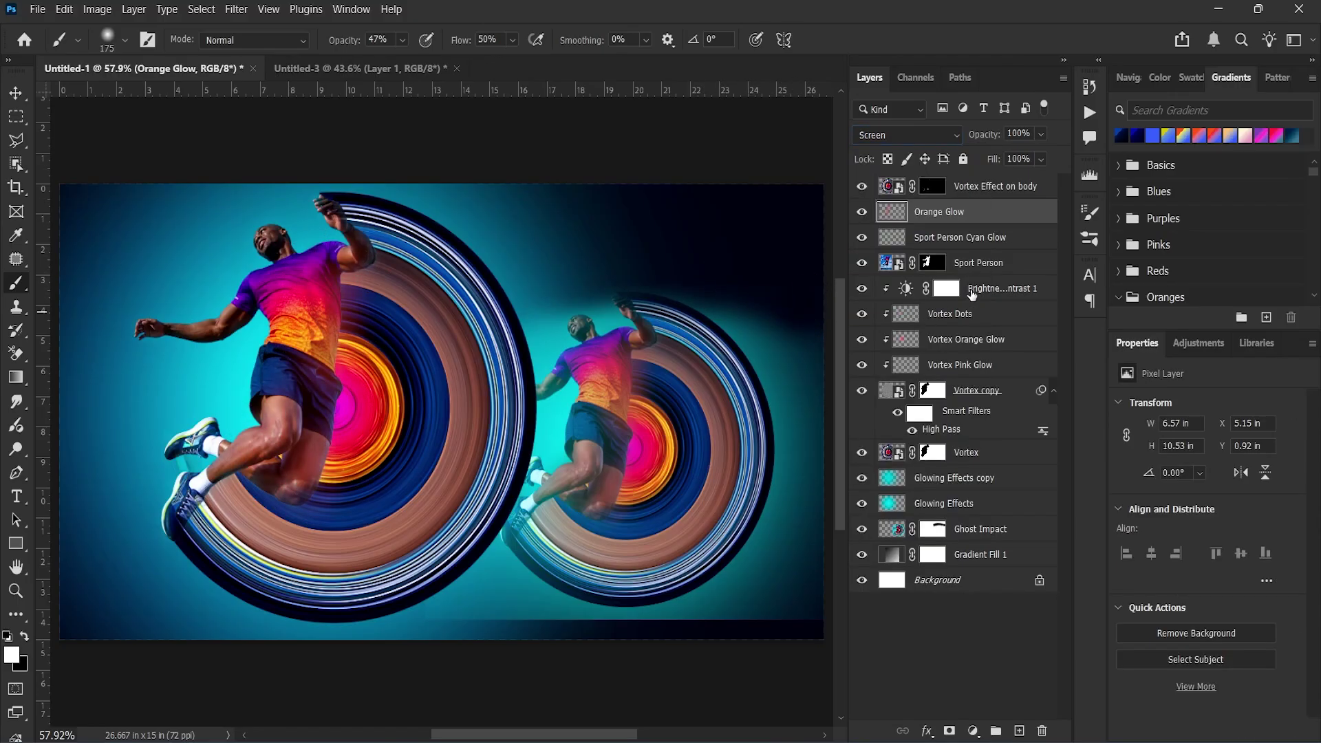
pyautogui.click(1039, 239)
pyautogui.click(907, 135)
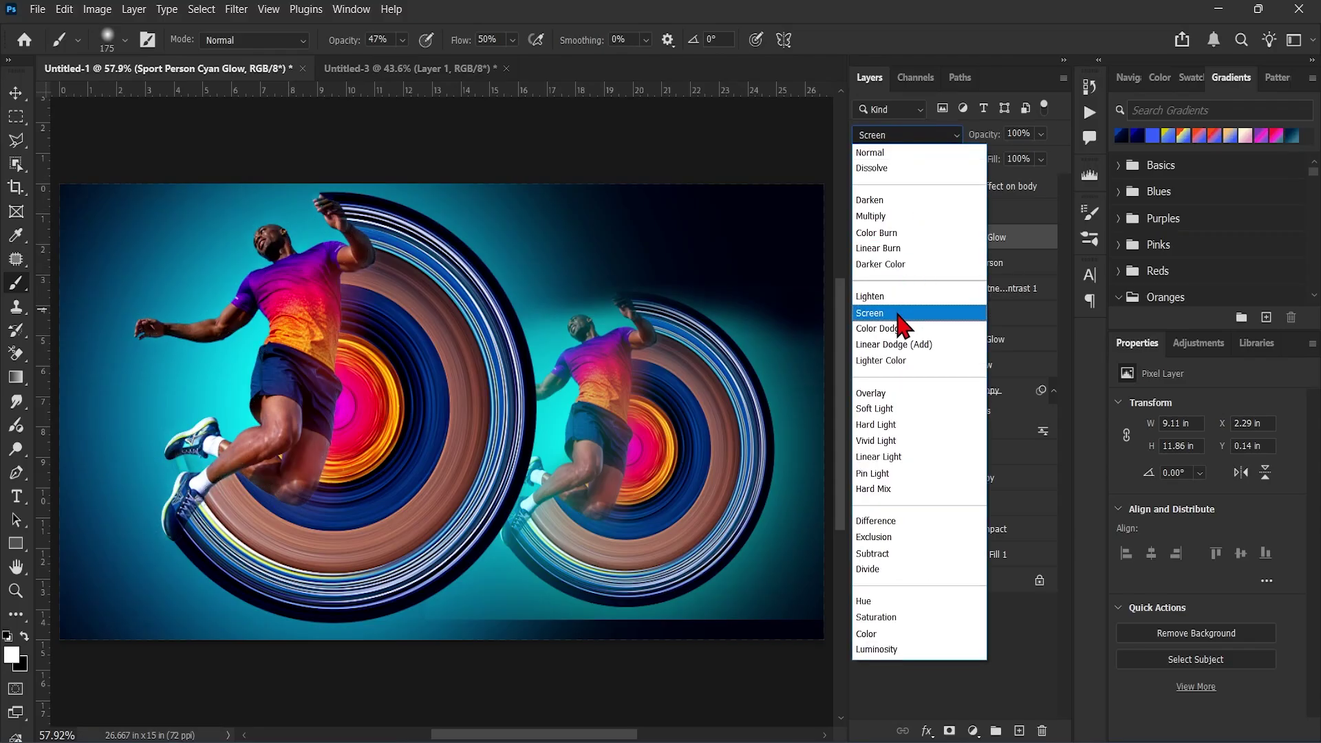
pyautogui.click(900, 242)
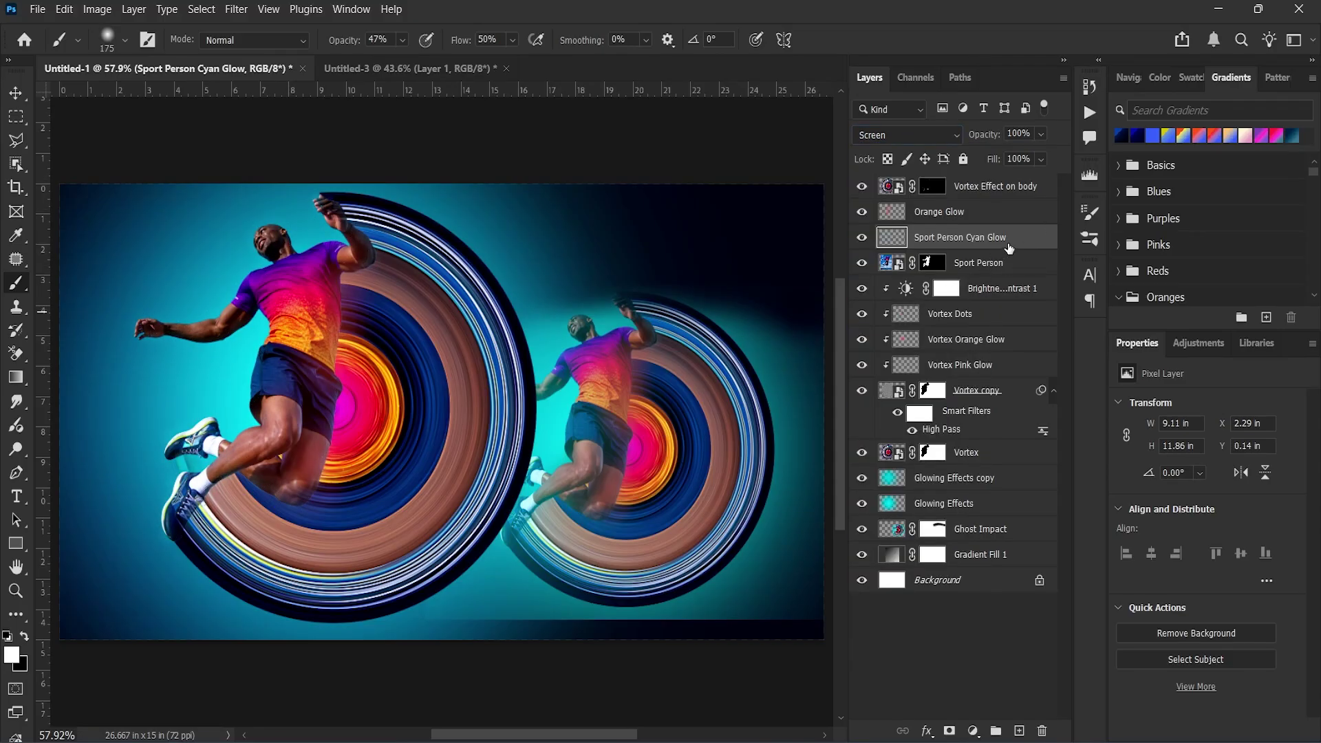
# Paint black on the Ghost Impact mask along the copy's right and lower edges to blend them into the background.
pyautogui.click(934, 529)
pyautogui.press('x')
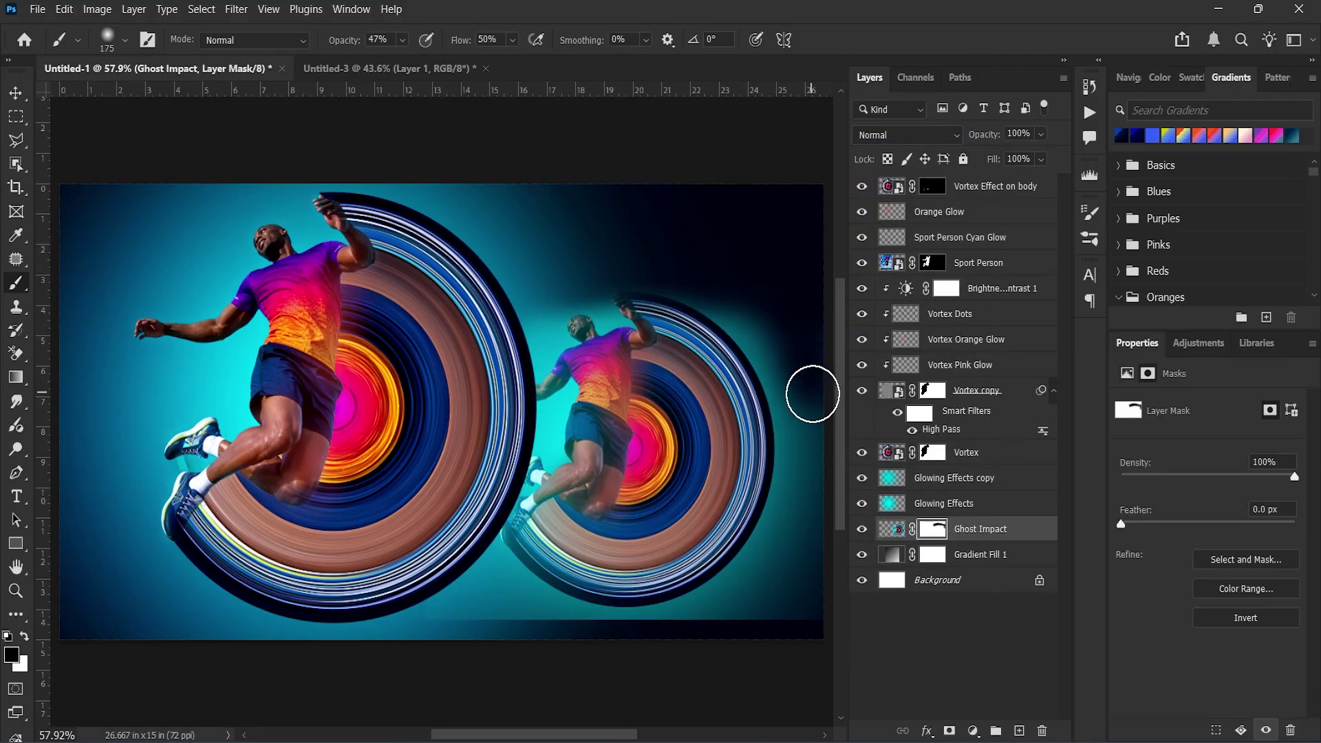
pyautogui.moveTo(813, 525)
pyautogui.mouseDown()
pyautogui.moveTo(773, 619)
pyautogui.moveTo(616, 636)
pyautogui.moveTo(436, 587)
pyautogui.moveTo(475, 613)
pyautogui.moveTo(549, 621)
pyautogui.moveTo(477, 613)
pyautogui.mouseUp()
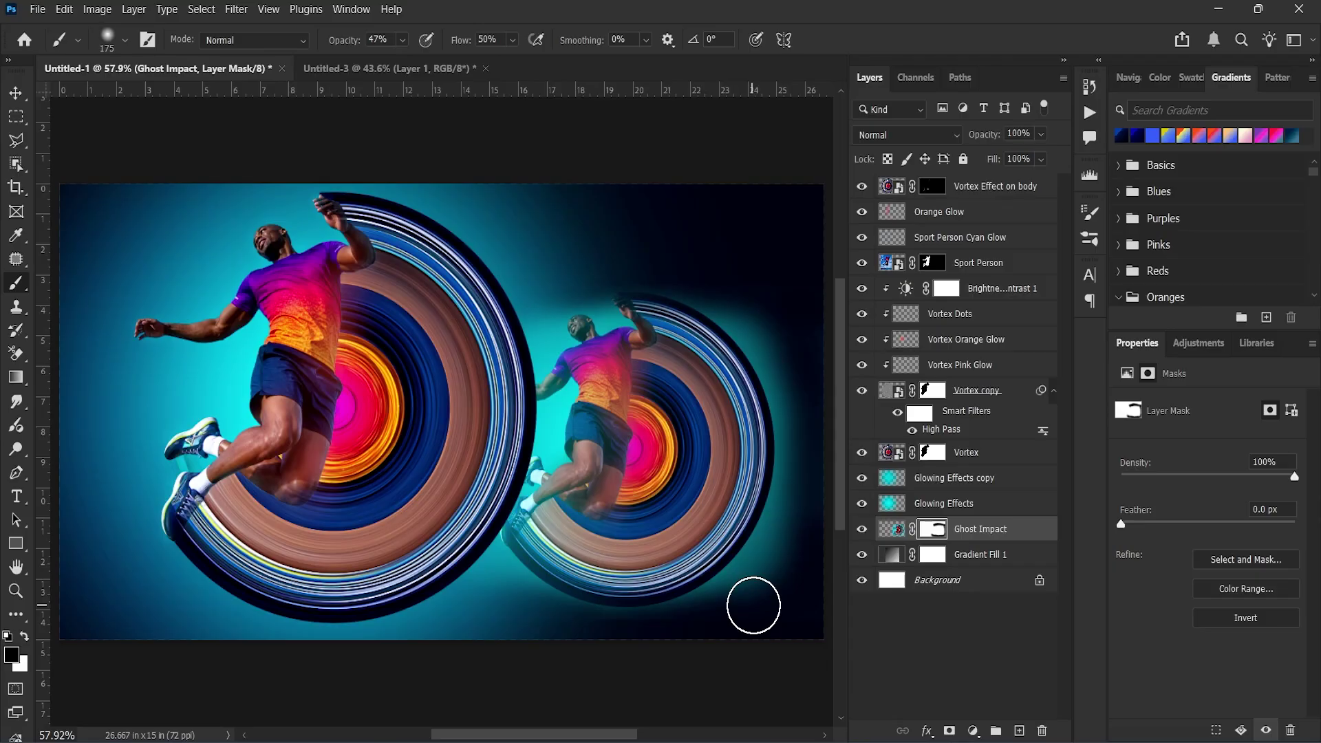
# Apply a Gaussian Blur with a 10-pixel radius to the Ghost Impact layer and lower its opacity to 85%.
pyautogui.hotkey('ctrl', '2')
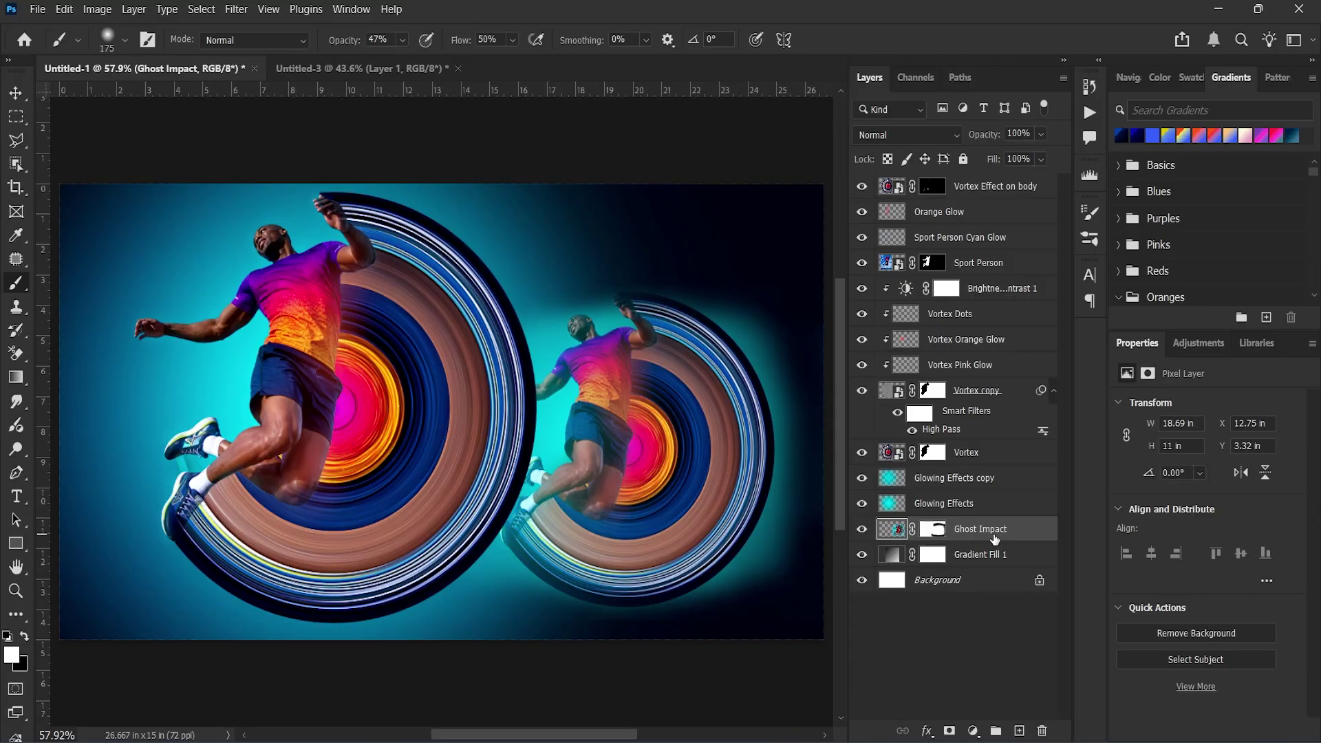
pyautogui.click(236, 9)
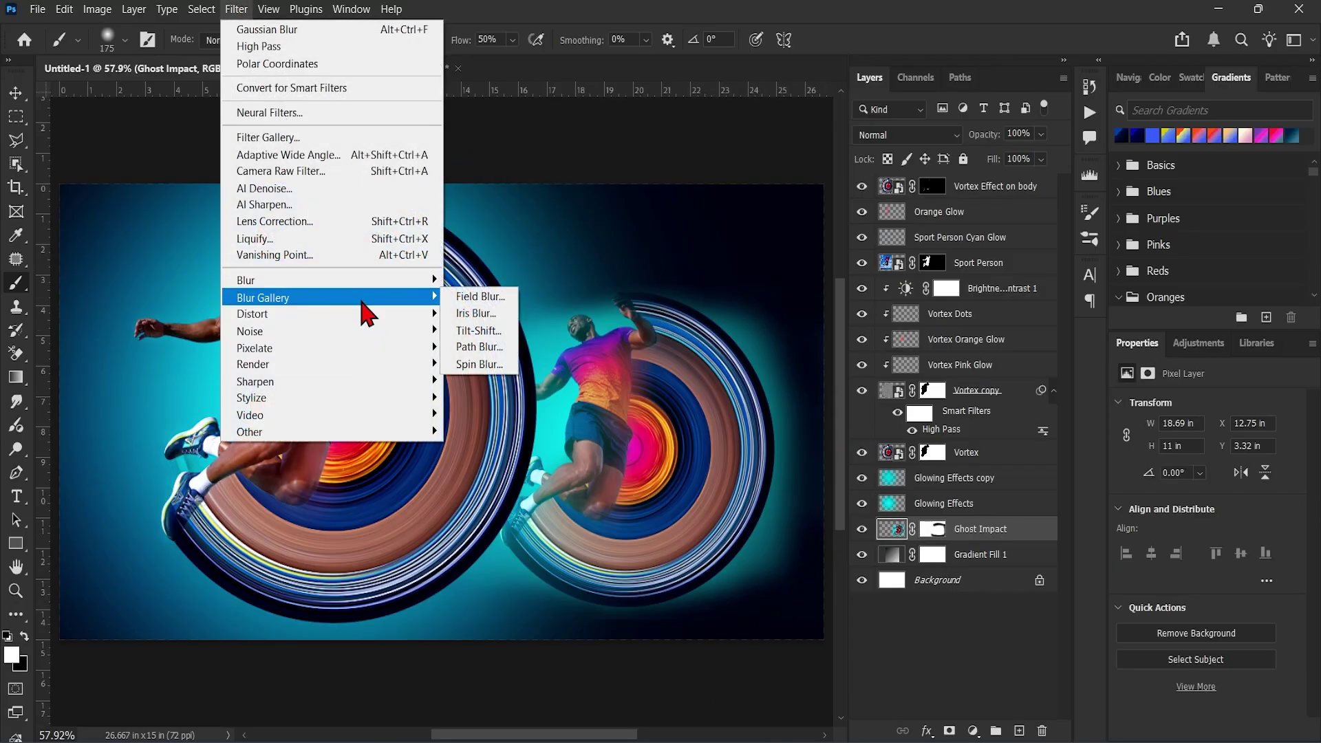
pyautogui.moveTo(365, 283)
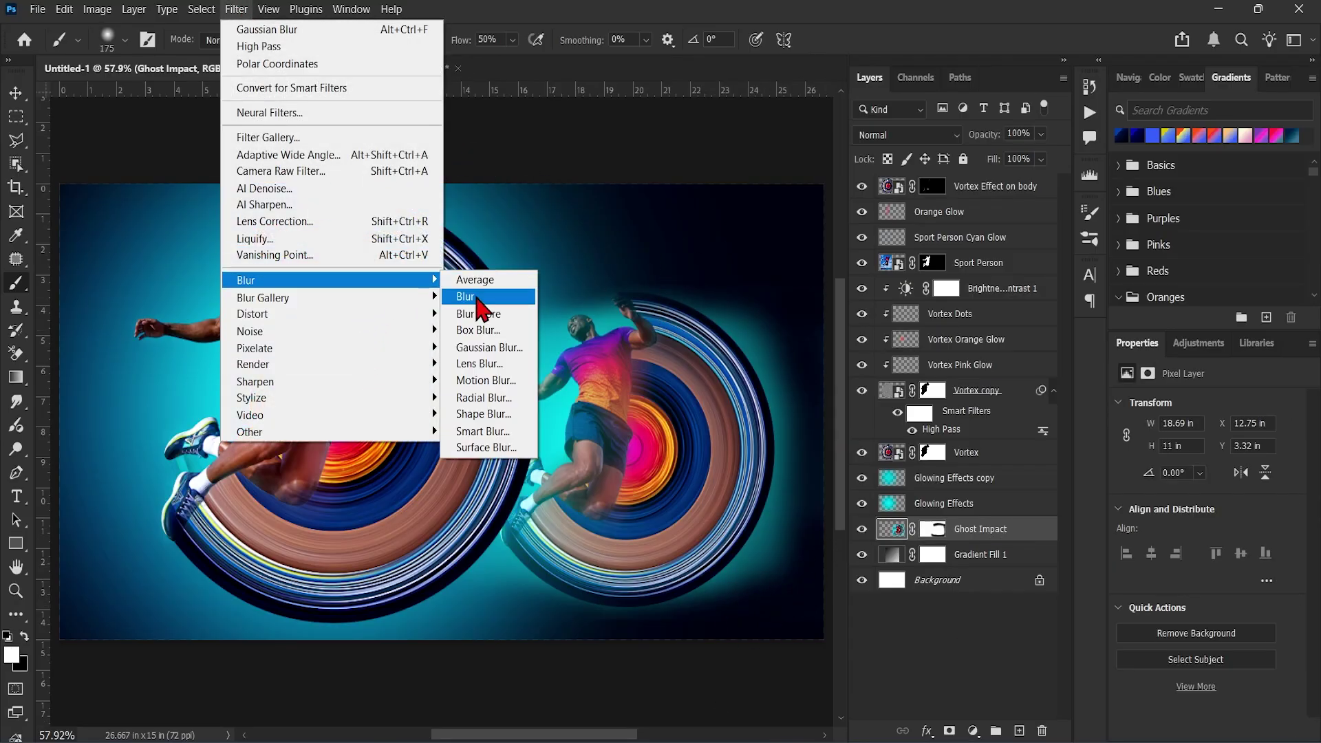
pyautogui.click(500, 348)
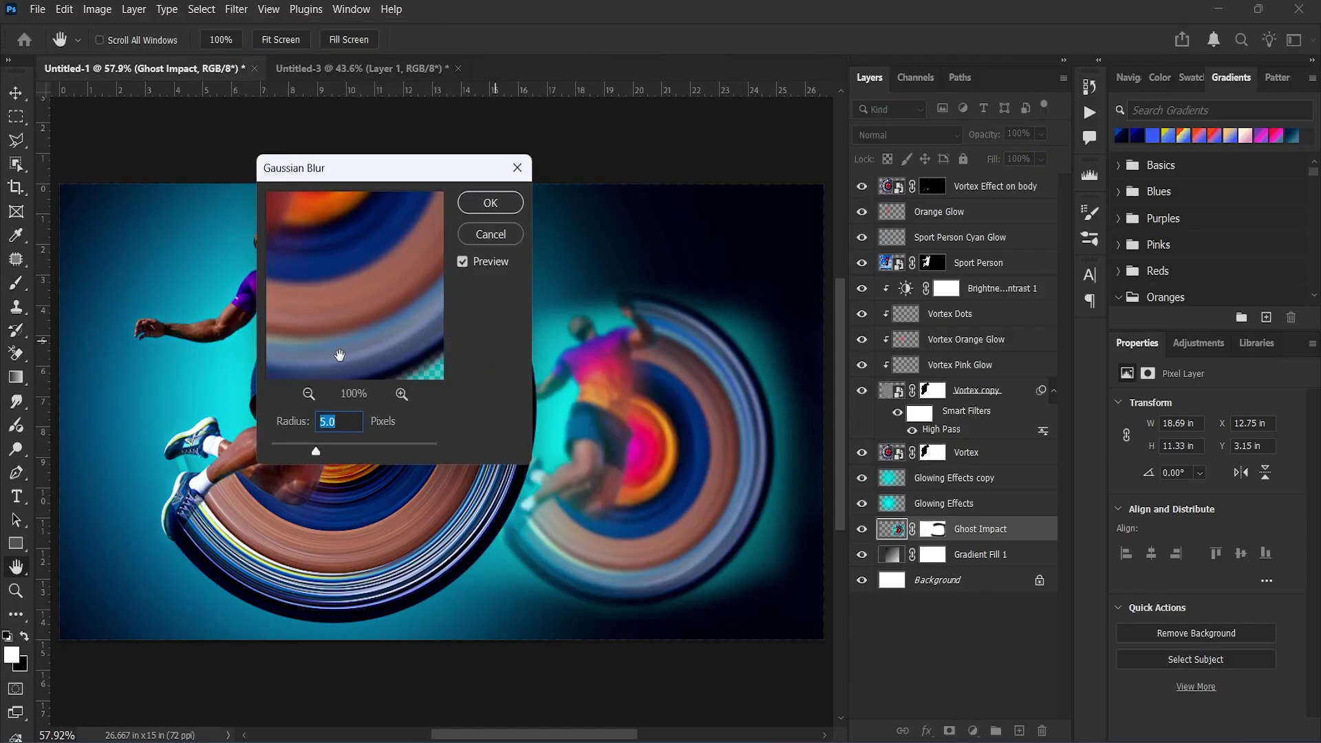
pyautogui.click(307, 396)
pyautogui.click(308, 396)
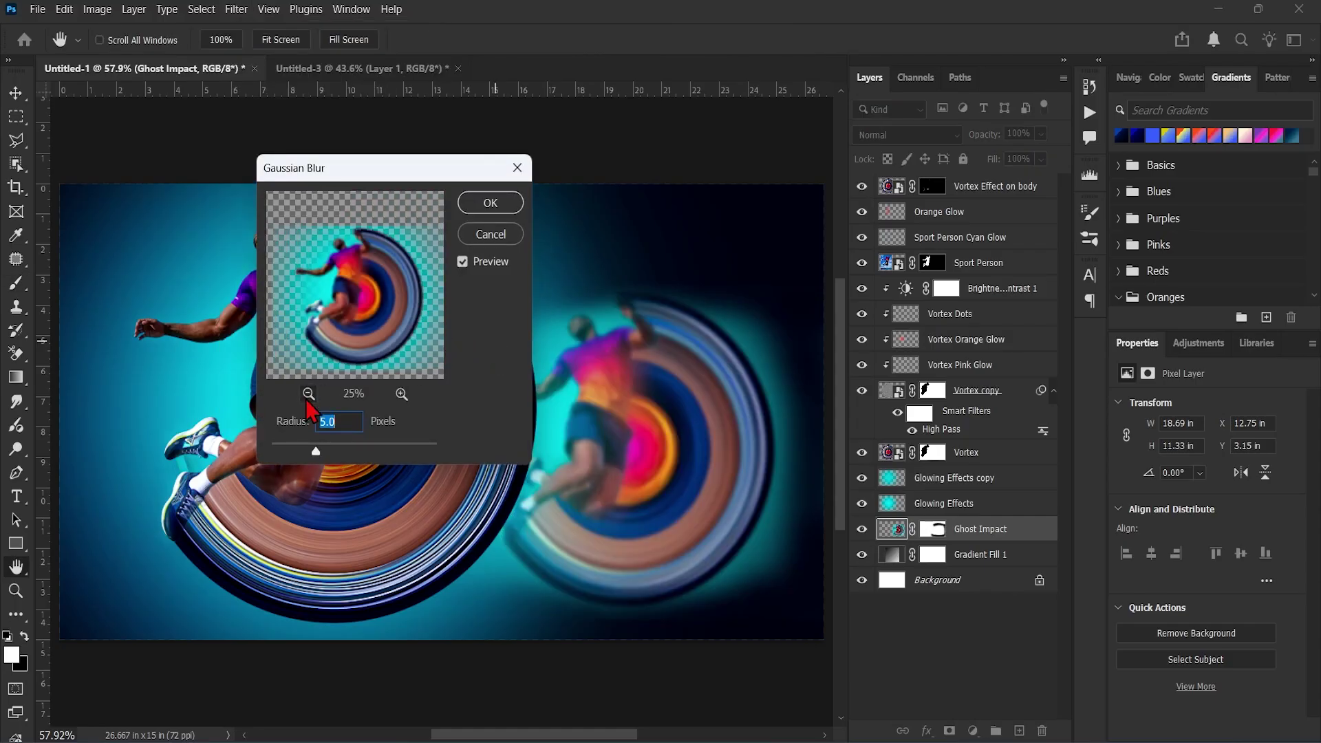
pyautogui.write('20')
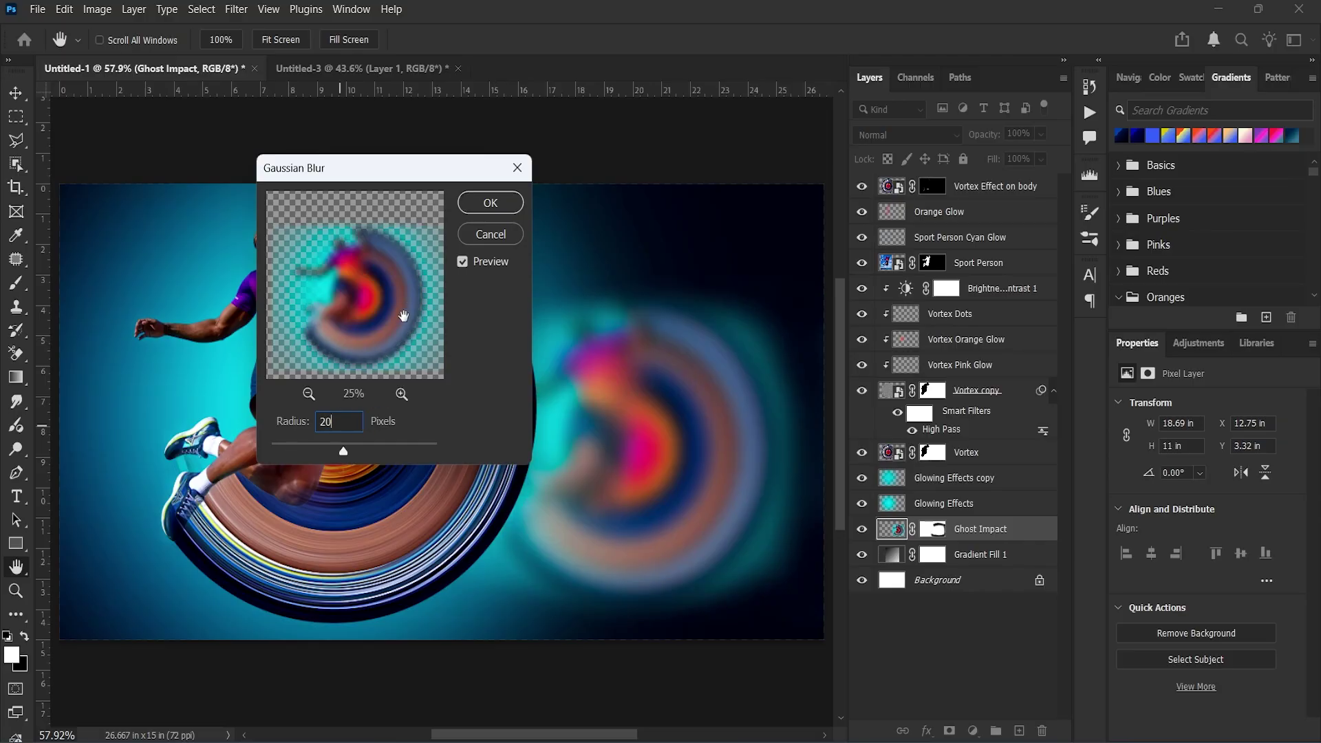
pyautogui.press('BackSpace')
pyautogui.press('BackSpace')
pyautogui.write('10')
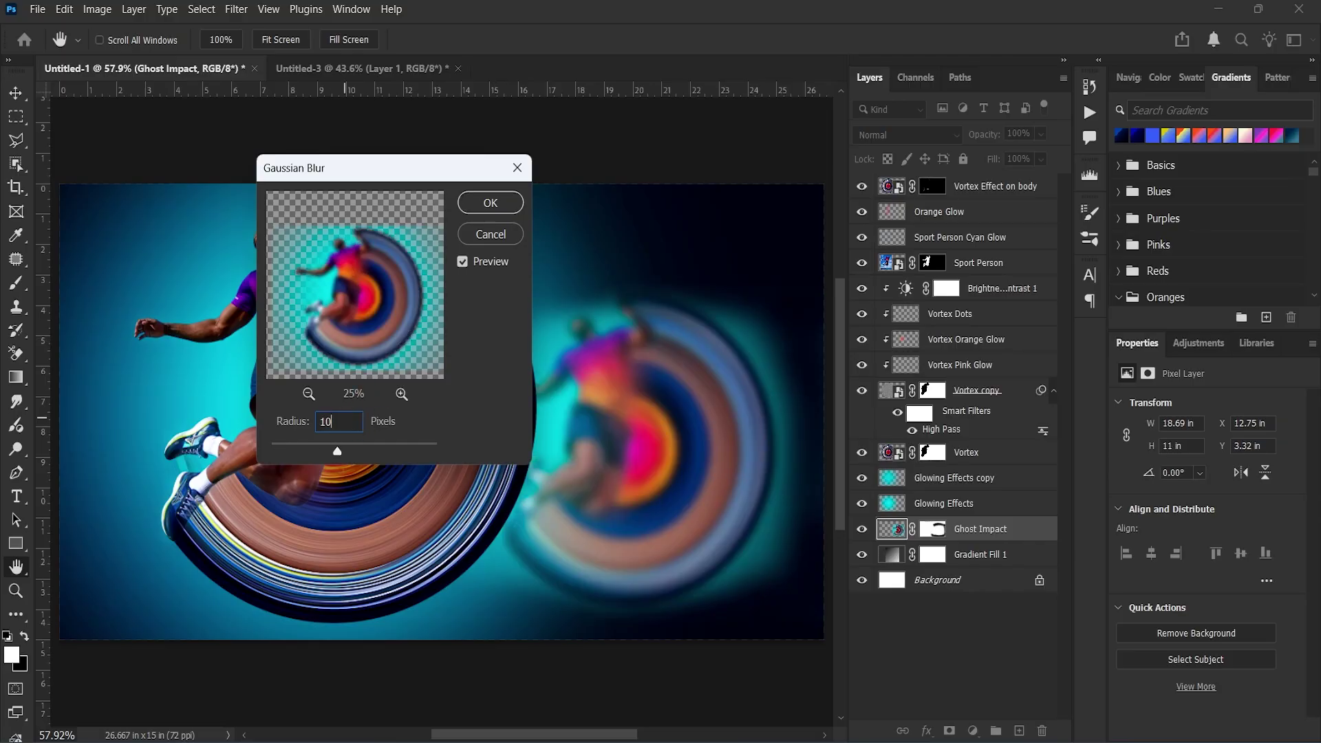
pyautogui.click(493, 205)
pyautogui.press('b')
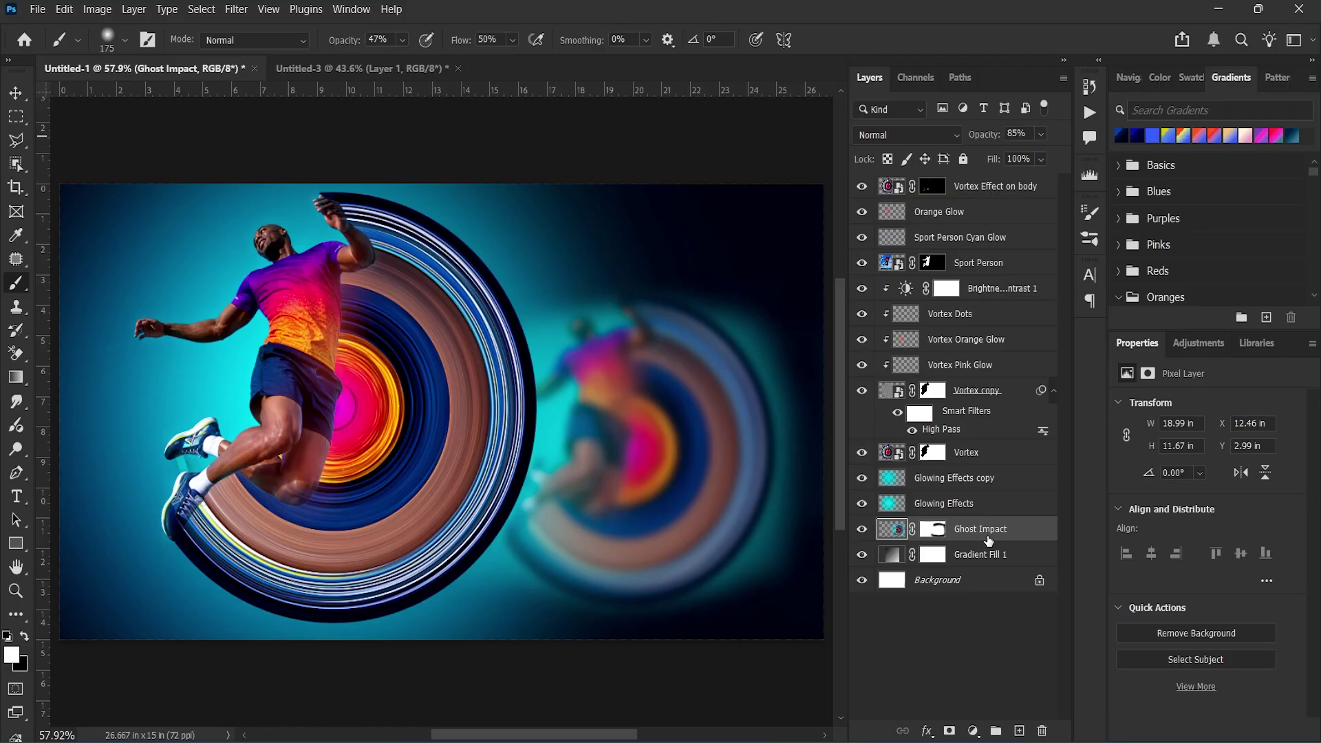
# Enlarge the brush to 900 px and paint black on the Ghost Impact mask to fade the blurred athlete and vortex.
pyautogui.click(932, 528)
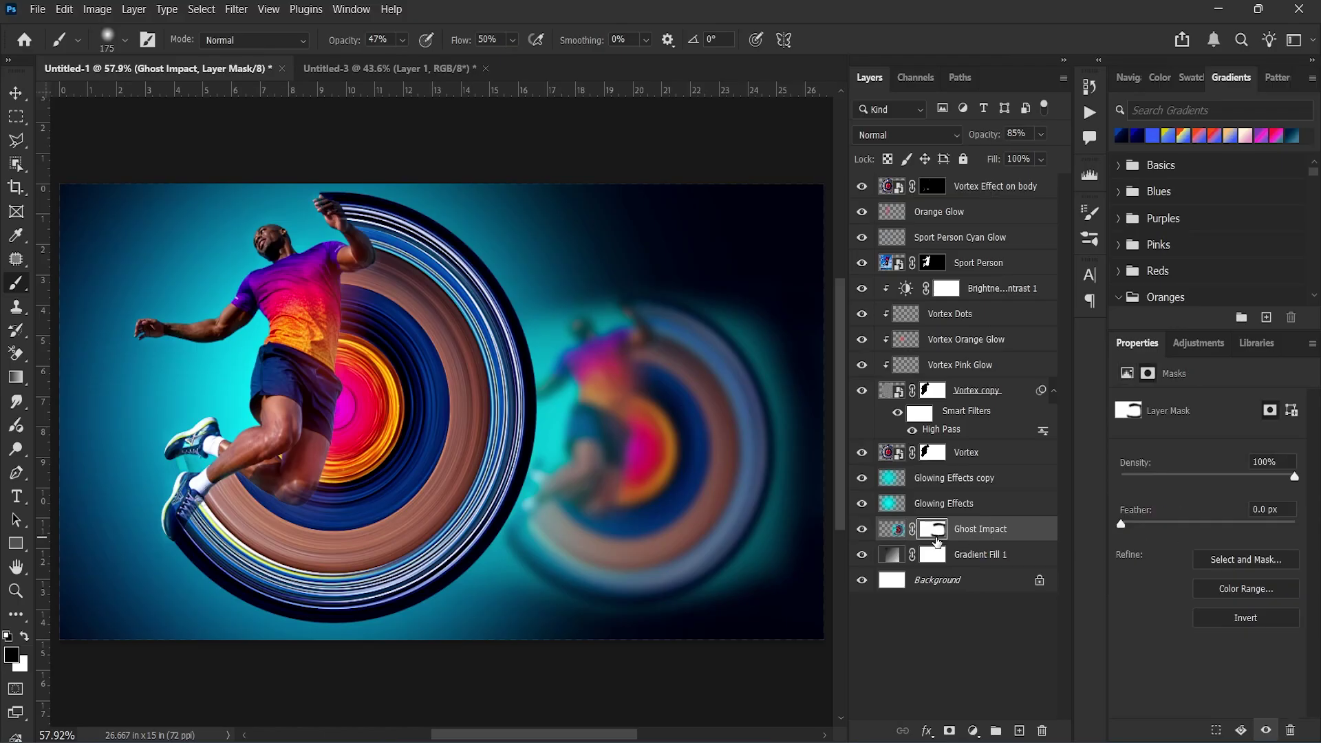
pyautogui.press('x')
pyautogui.press(']')
pyautogui.press(']')
pyautogui.press(']')
pyautogui.press(']')
pyautogui.press(']')
pyautogui.press(']')
pyautogui.press(']')
pyautogui.press(']')
pyautogui.press(']')
pyautogui.moveTo(583, 400)
pyautogui.mouseDown()
pyautogui.moveTo(681, 391)
pyautogui.moveTo(703, 519)
pyautogui.moveTo(516, 560)
pyautogui.mouseUp()
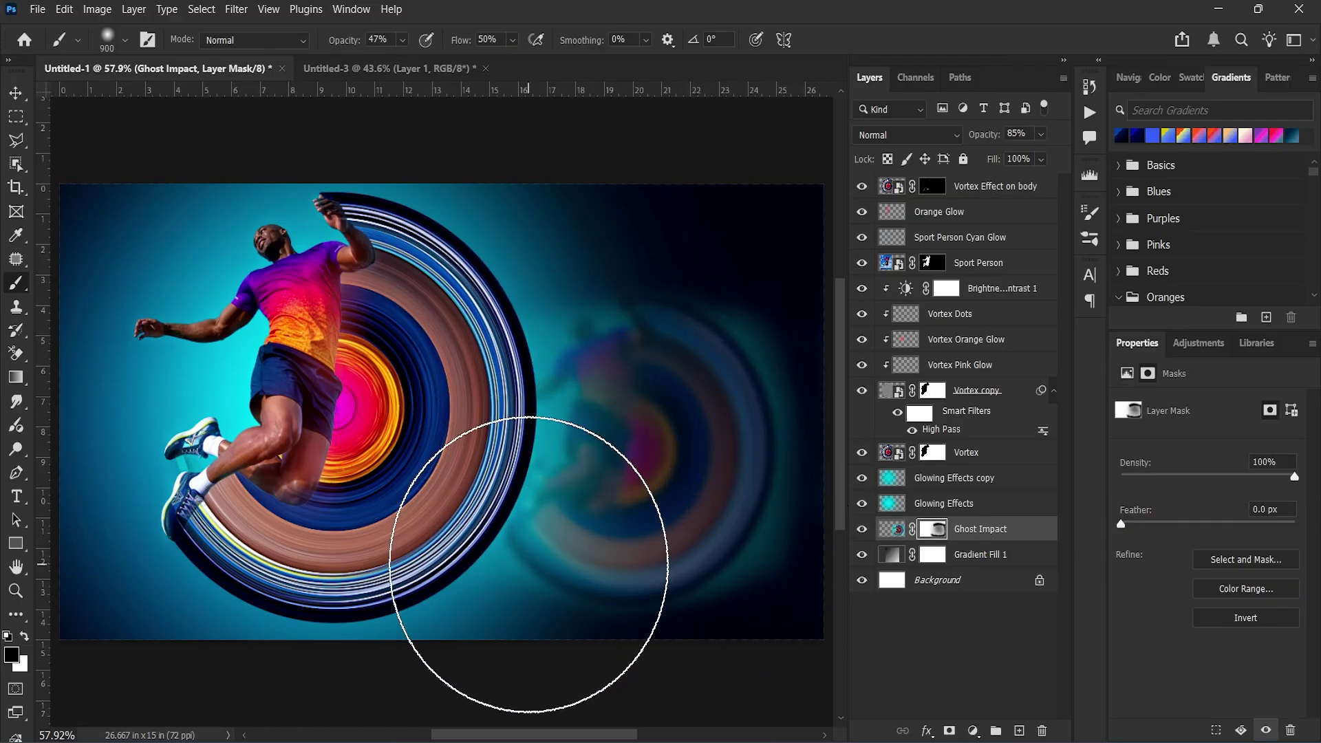
# Paint black on the Ghost Impact mask with a 400 px brush at 22% opacity and 25% flow to fade the ghost athlete and vortex further.
pyautogui.press('[')
pyautogui.press('[')
pyautogui.press('[')
pyautogui.press('[')
pyautogui.press('[')
pyautogui.press('[')
pyautogui.press('[')
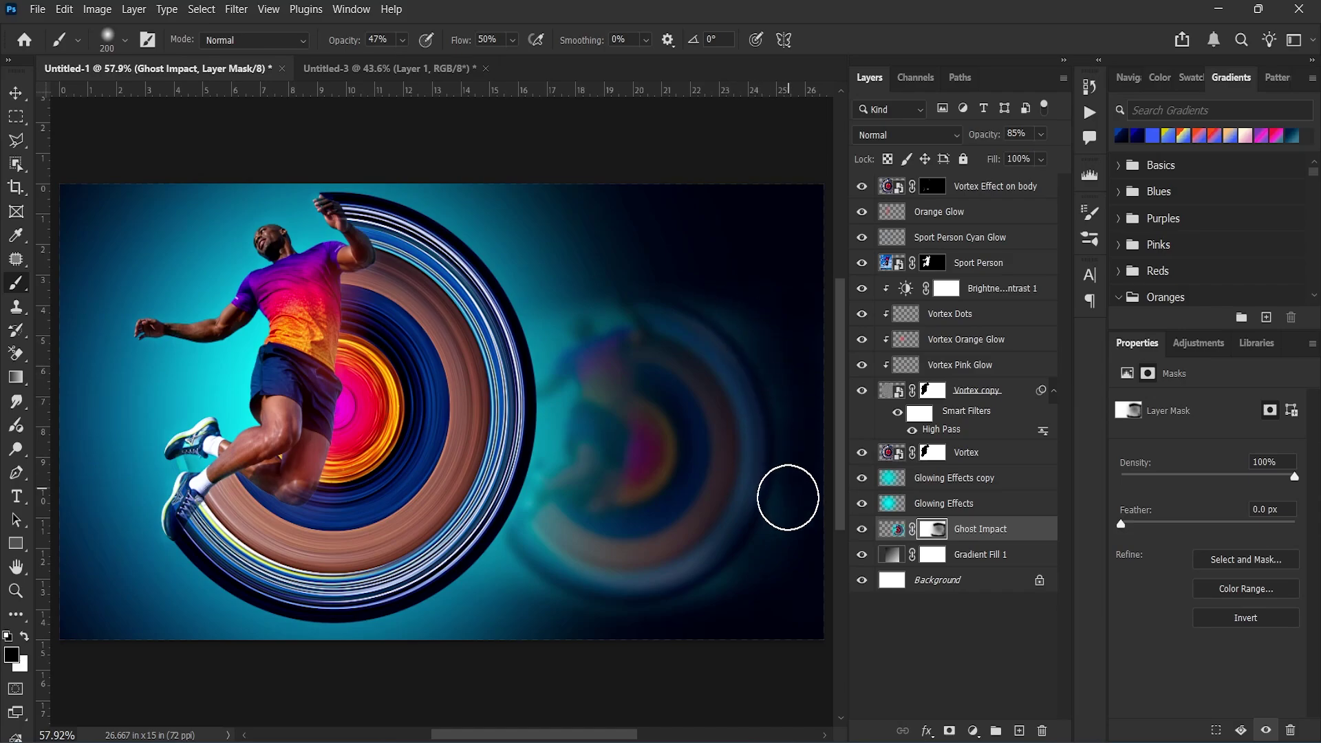
pyautogui.press('2')
pyautogui.press('2')
pyautogui.moveTo(466, 41); pyautogui.dragTo(448, 42)
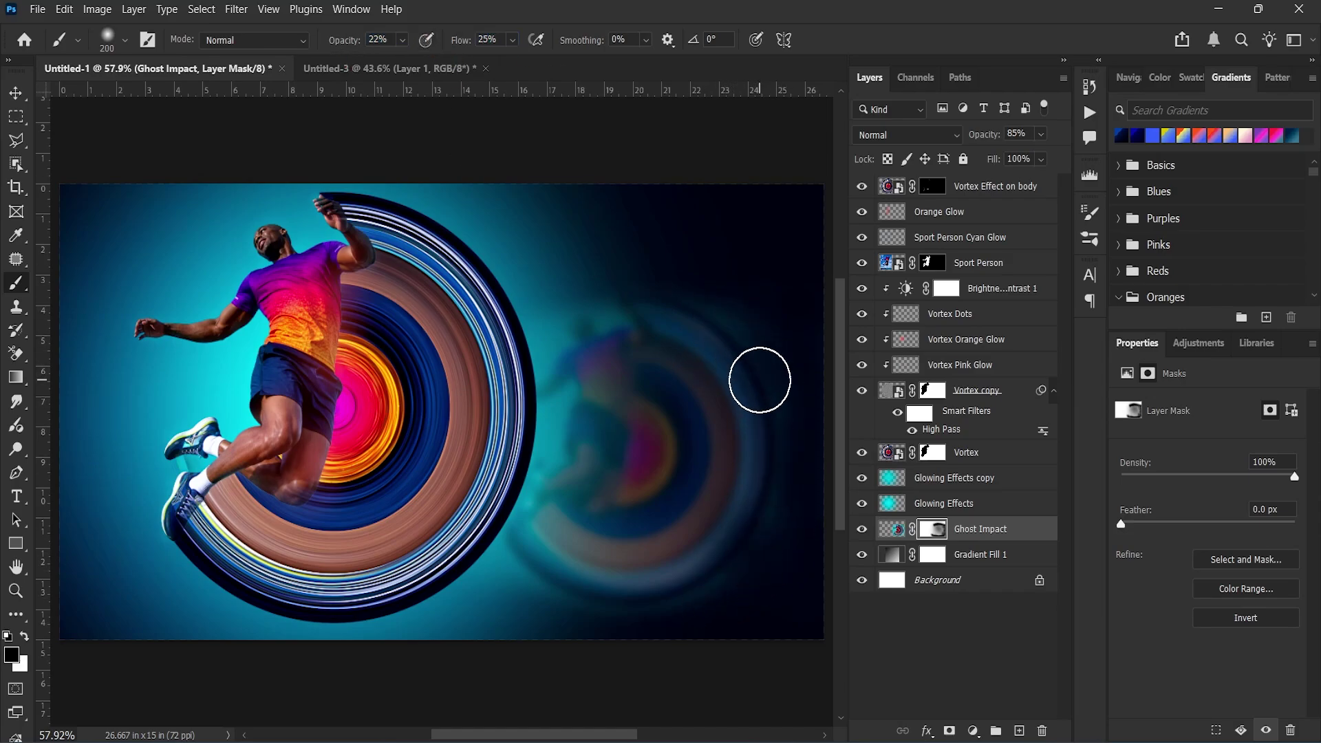
pyautogui.press(']')
pyautogui.press(']')
pyautogui.moveTo(687, 566)
pyautogui.mouseDown()
pyautogui.moveTo(553, 547)
pyautogui.moveTo(535, 530)
pyautogui.moveTo(522, 344)
pyautogui.mouseUp()
pyautogui.moveTo(602, 311)
pyautogui.mouseDown()
pyautogui.moveTo(562, 378)
pyautogui.moveTo(611, 413)
pyautogui.moveTo(577, 444)
pyautogui.moveTo(581, 426)
pyautogui.moveTo(537, 521)
pyautogui.moveTo(632, 562)
pyautogui.moveTo(519, 519)
pyautogui.moveTo(510, 537)
pyautogui.moveTo(526, 533)
pyautogui.moveTo(484, 561)
pyautogui.moveTo(517, 566)
pyautogui.moveTo(538, 533)
pyautogui.moveTo(518, 510)
pyautogui.moveTo(638, 529)
pyautogui.moveTo(666, 334)
pyautogui.moveTo(740, 433)
pyautogui.moveTo(684, 560)
pyautogui.moveTo(484, 394)
pyautogui.moveTo(758, 402)
pyautogui.mouseUp()
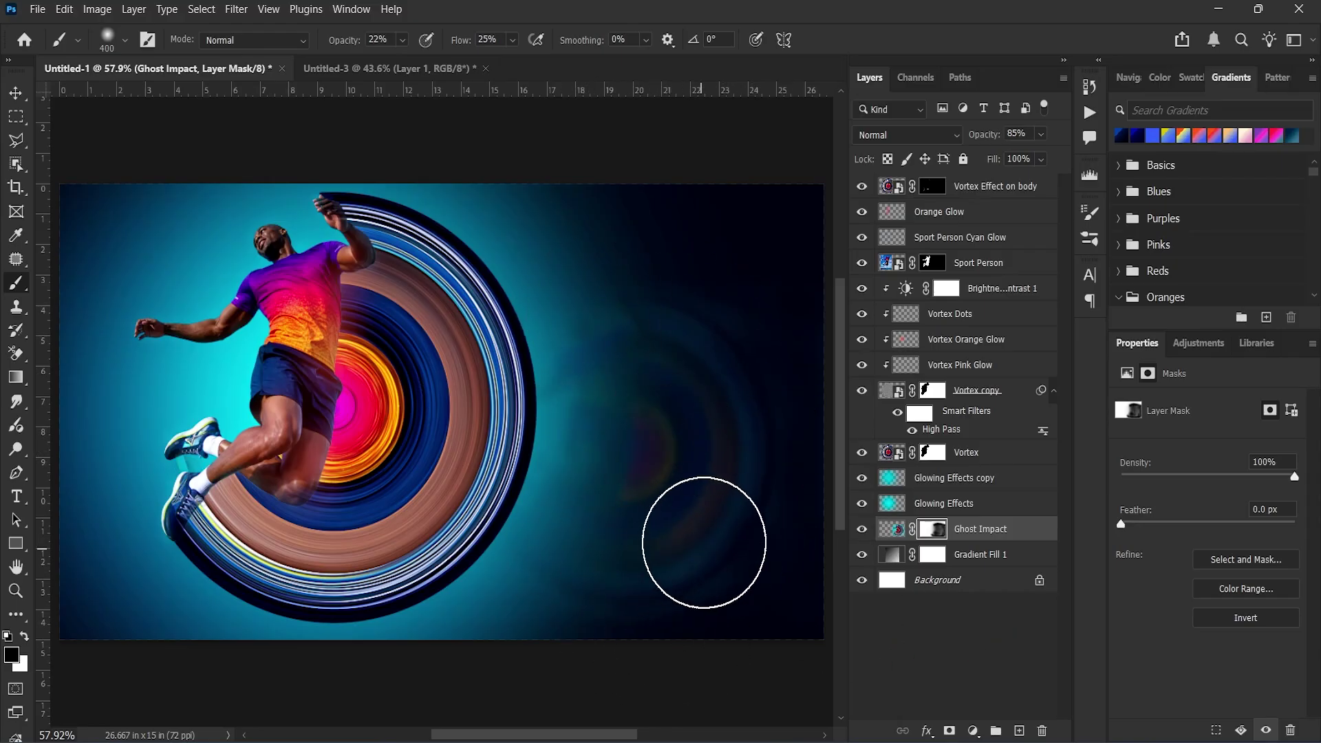
# Add a new top layer with the text "Beyond Dimensions" in 86 pt Arial Narrow, broken onto two lines.
pyautogui.click(948, 594)
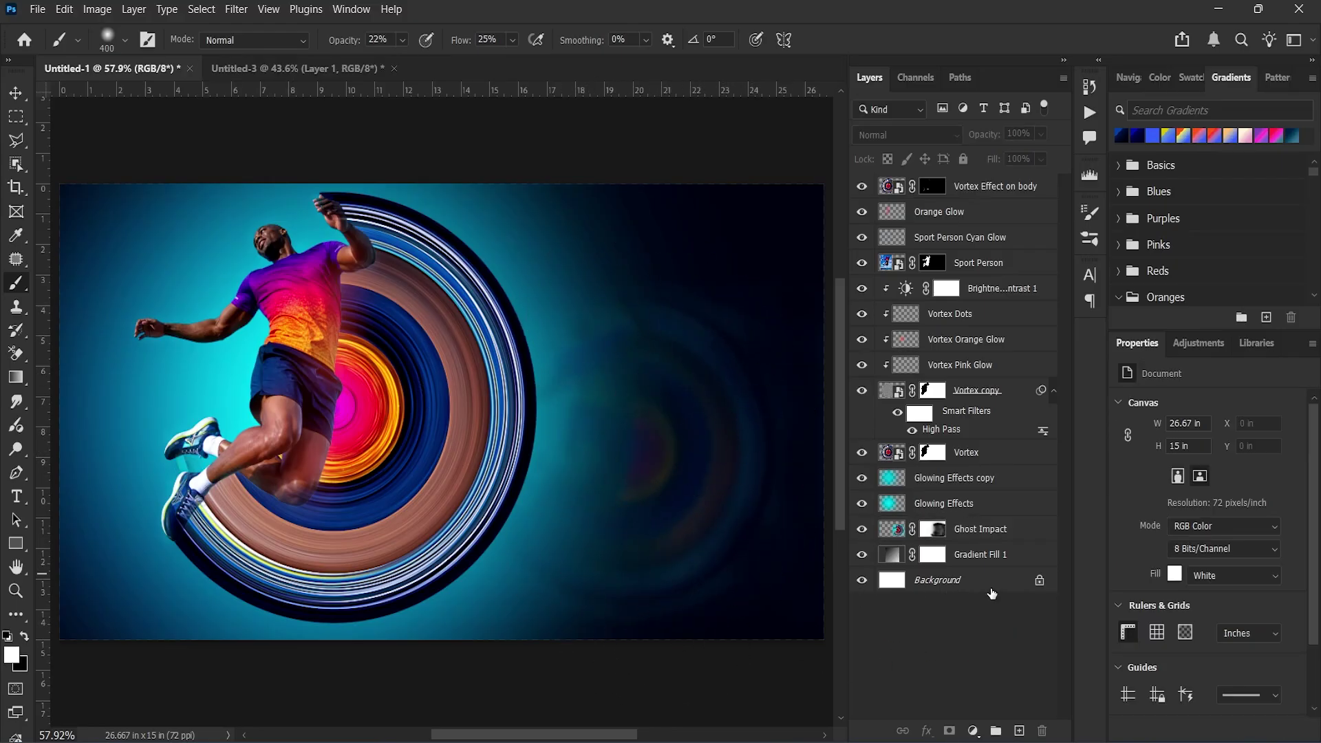
pyautogui.click(1019, 731)
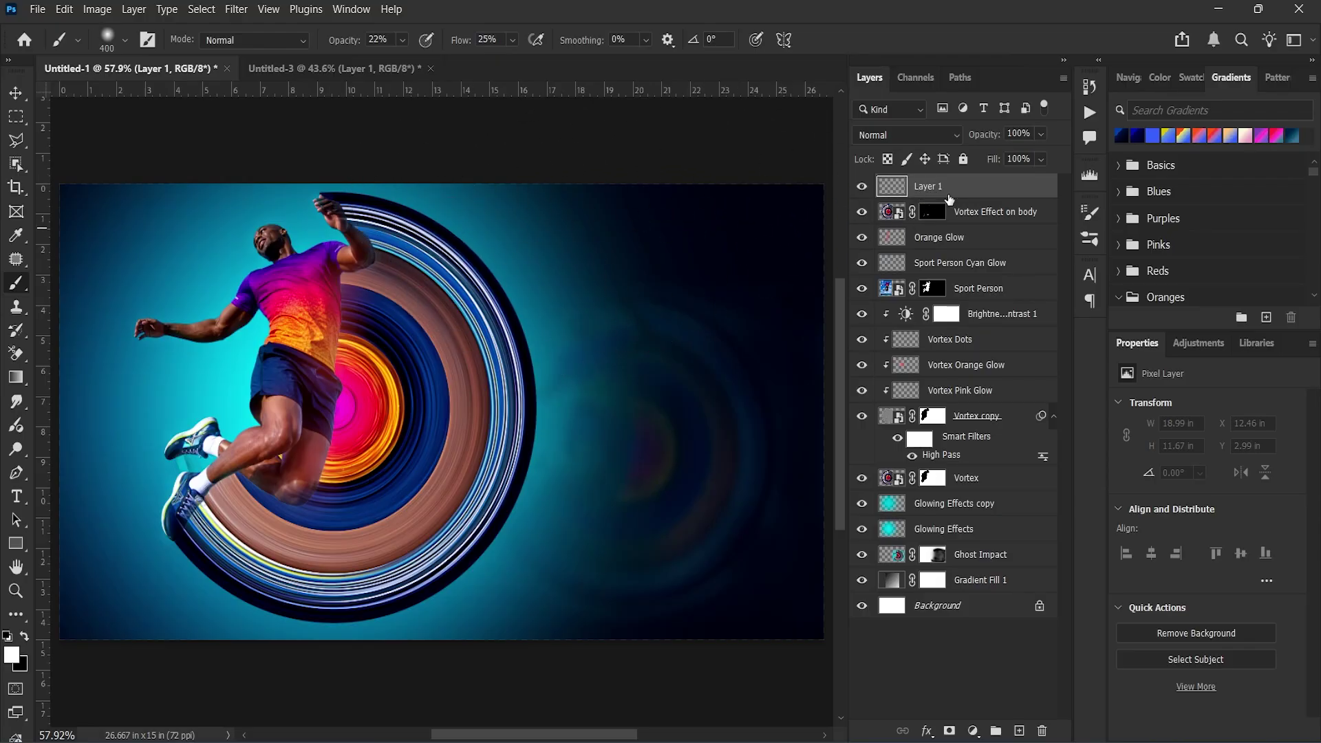
pyautogui.click(16, 496)
pyautogui.click(559, 436)
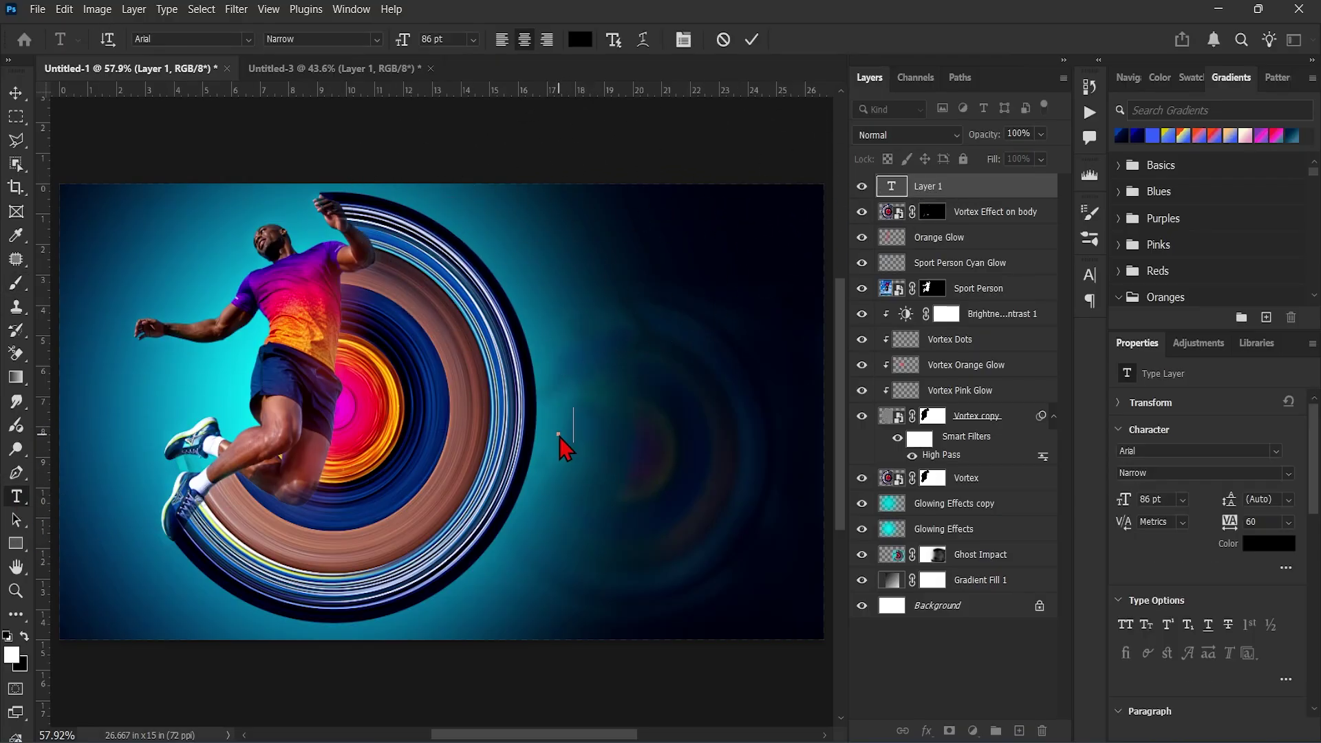
pyautogui.write('Beyond Di')
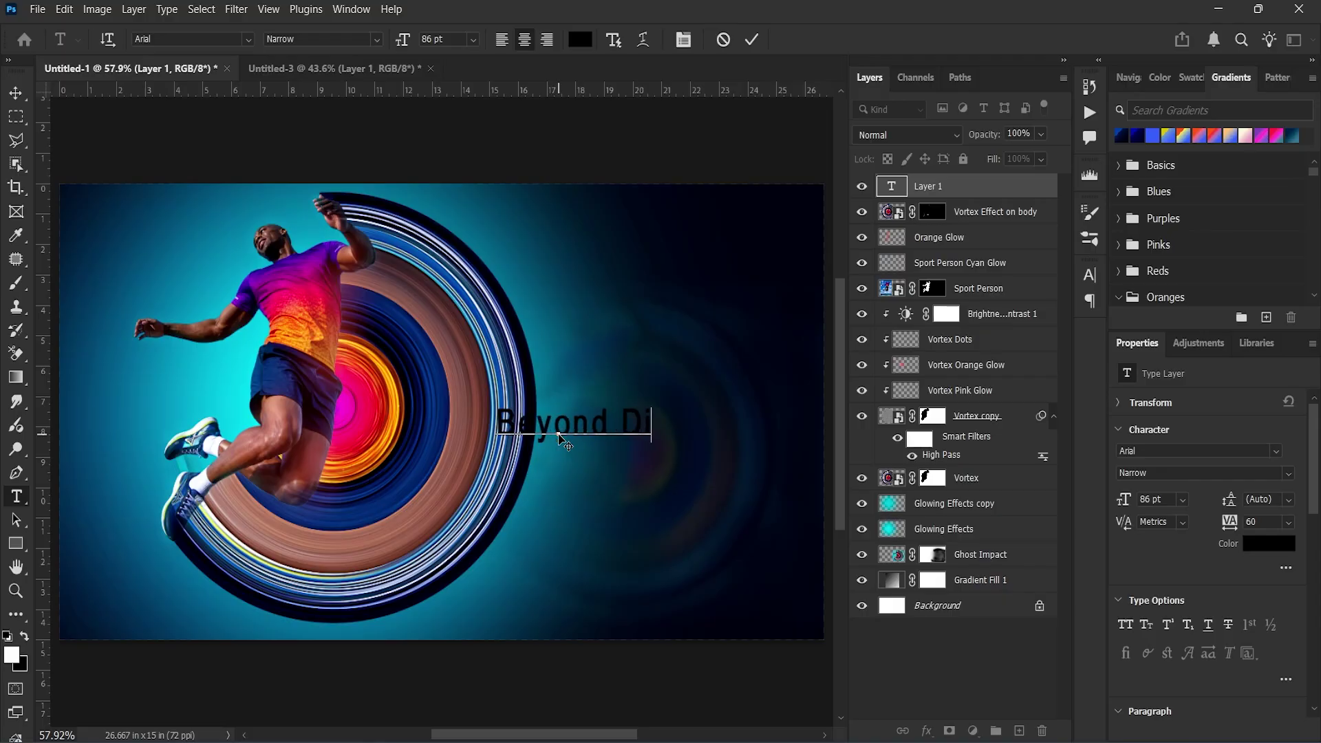
pyautogui.write('mensions')
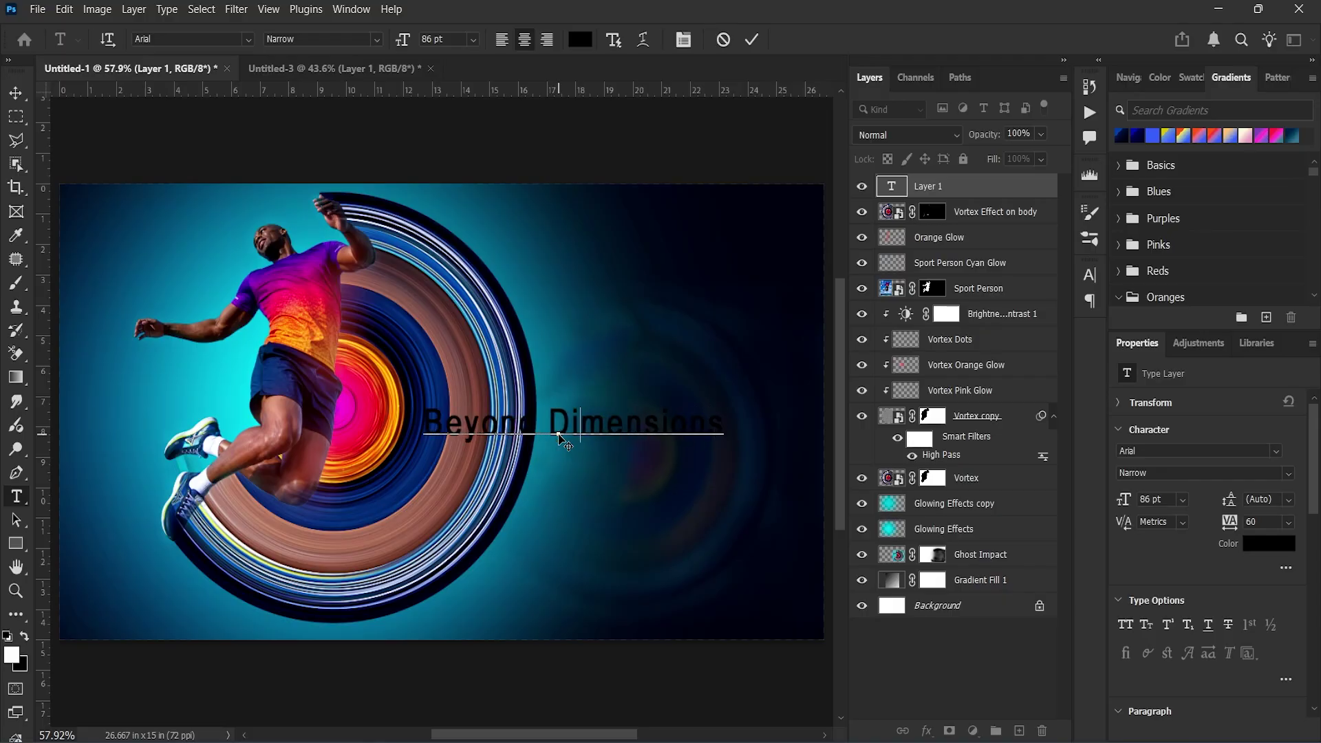
pyautogui.press('Return')
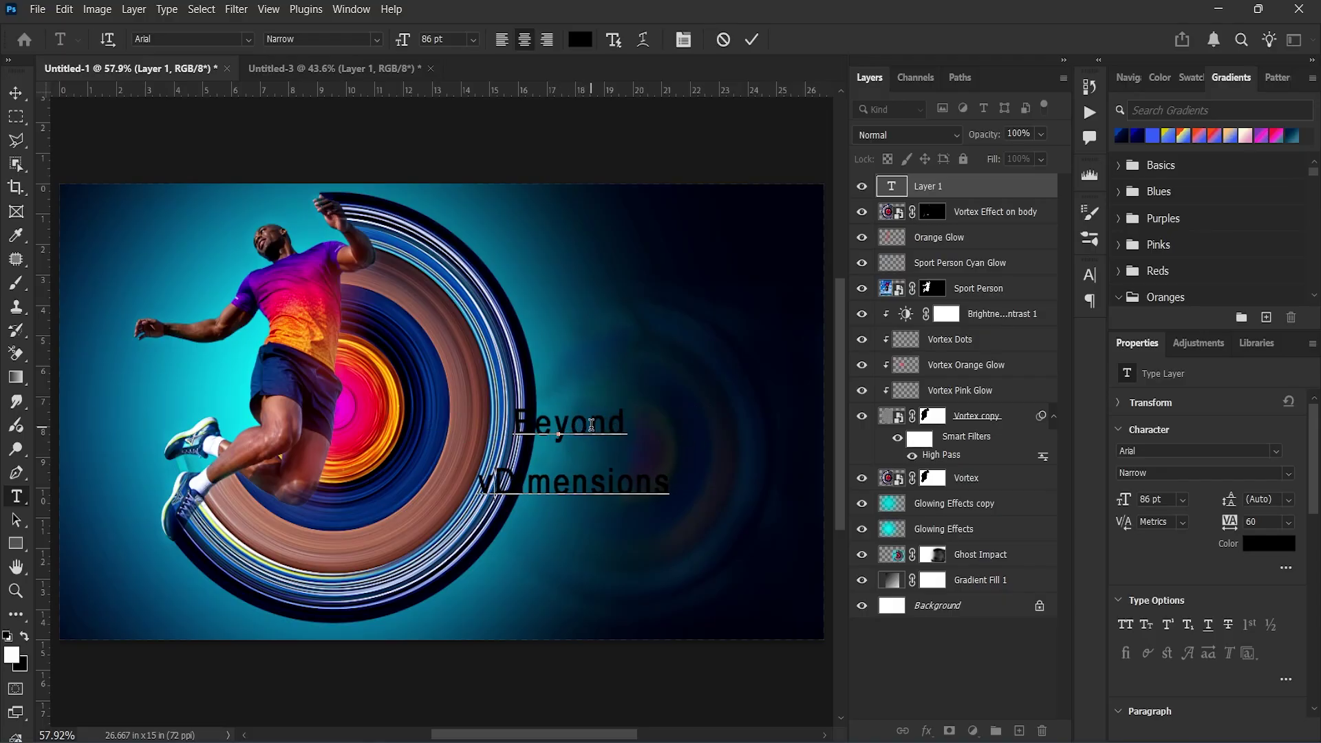
# Move the two-line text to the canvas's upper-left corner above the athlete's outstretched arm and finish the text edit.
pyautogui.moveTo(582, 481); pyautogui.dragTo(154, 276)
pyautogui.press('Escape')
pyautogui.press('v')
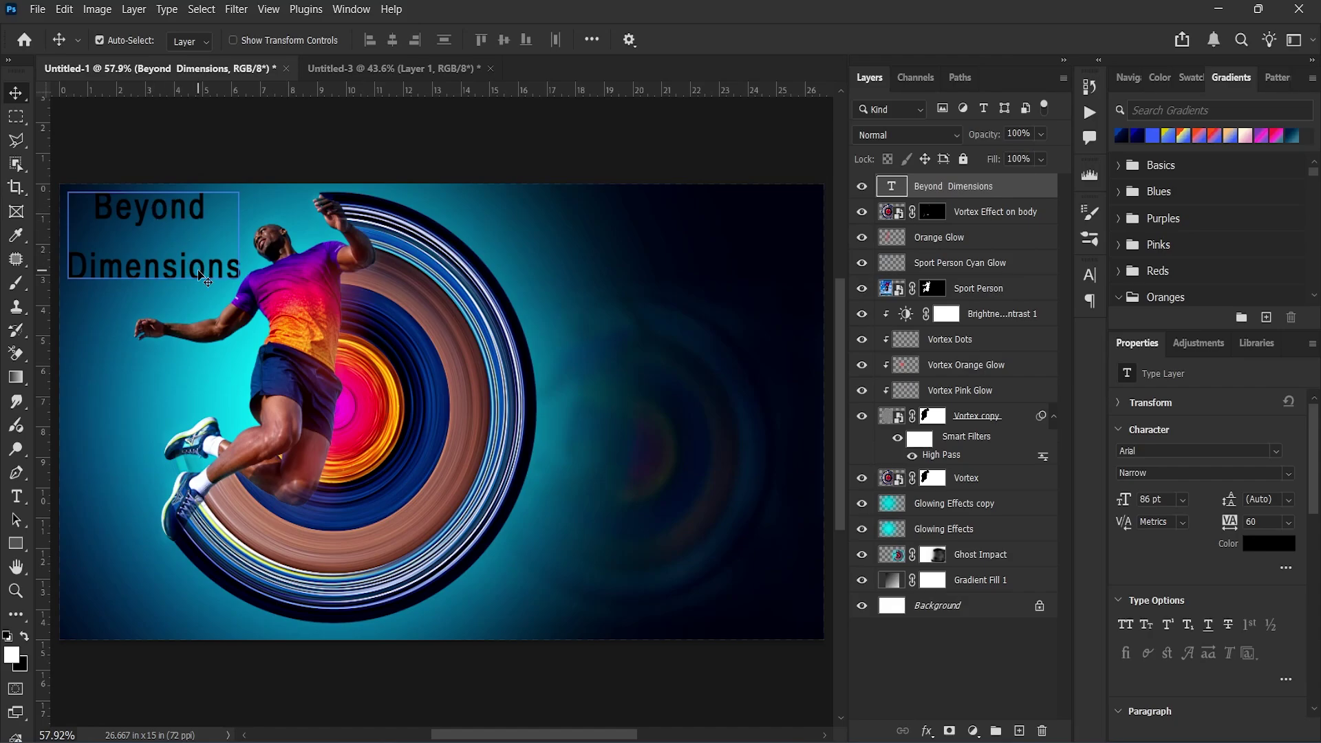
# Give the text layer a Drop Shadow with 38% opacity, 11 px distance, 23% spread and 7 px size.
pyautogui.doubleClick(1014, 189)
pyautogui.click(612, 473)
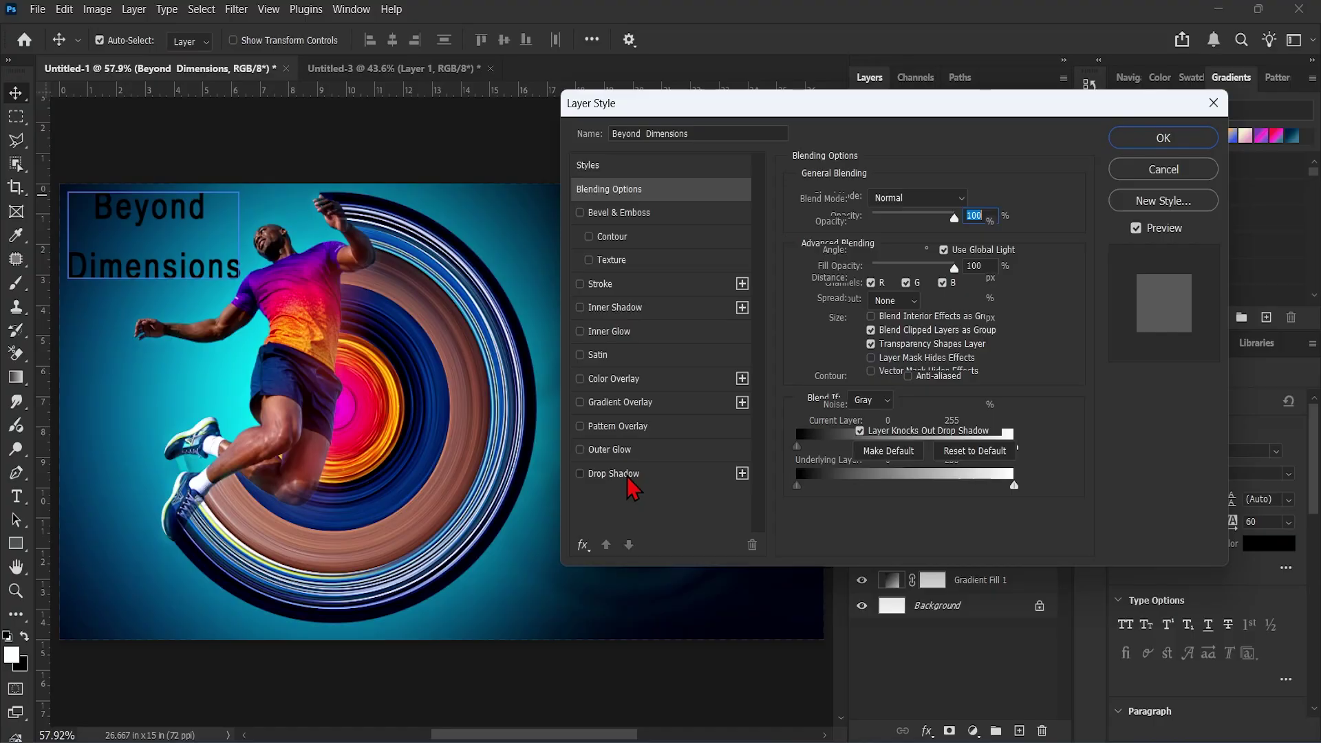
pyautogui.moveTo(885, 227); pyautogui.dragTo(889, 225)
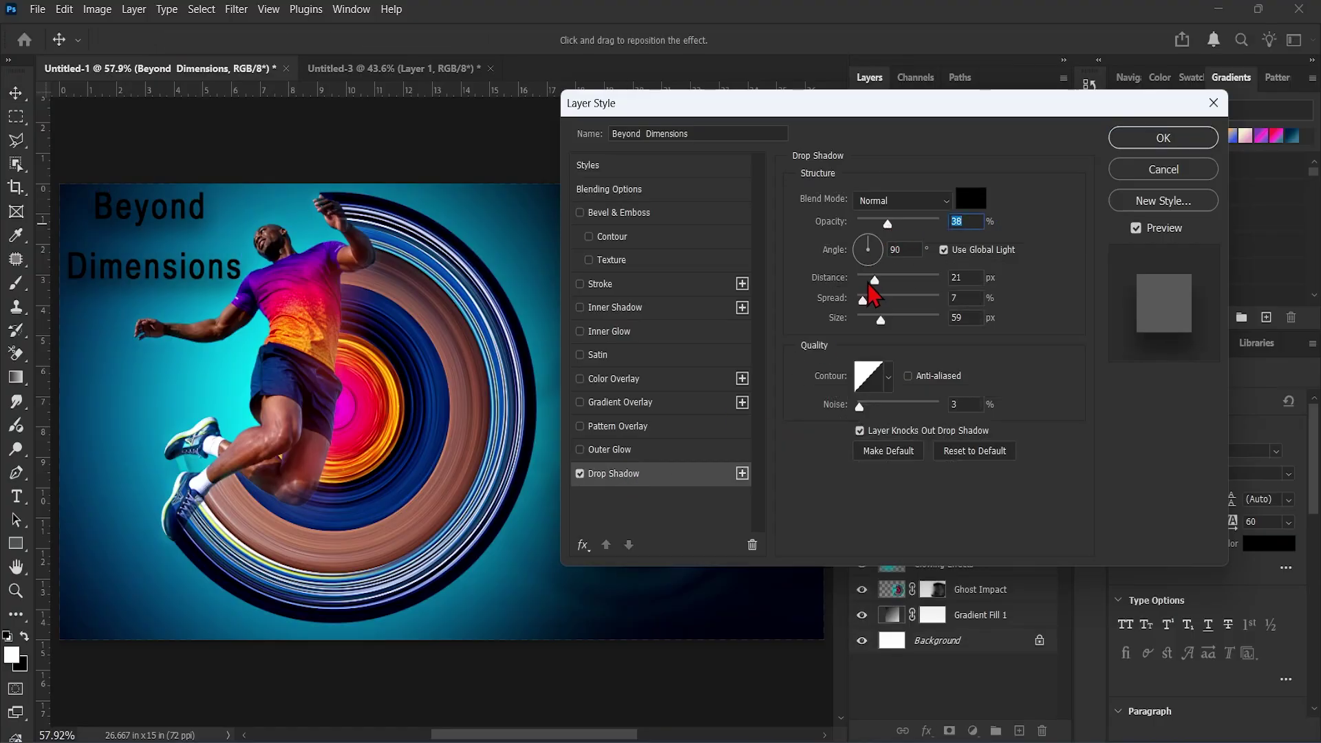
pyautogui.moveTo(875, 280)
pyautogui.mouseDown()
pyautogui.moveTo(862, 318)
pyautogui.moveTo(875, 301)
pyautogui.mouseUp()
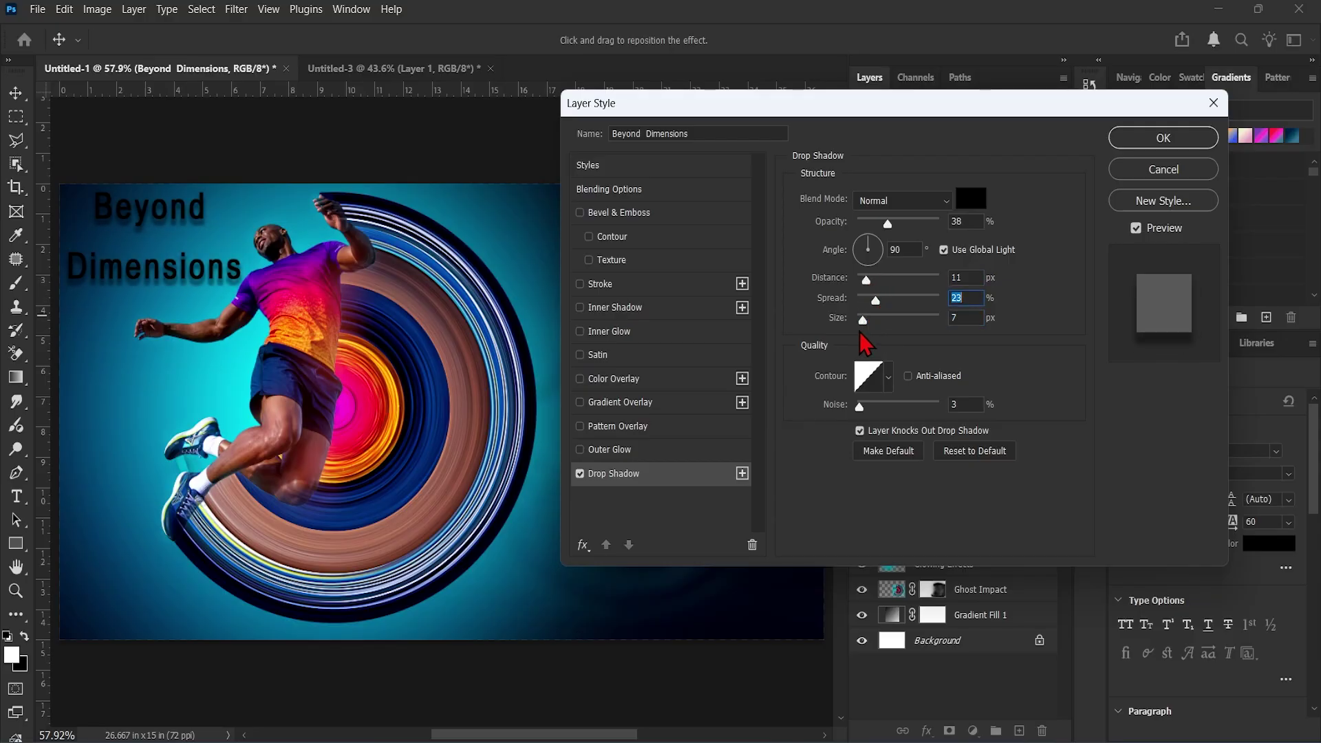
# Add a smooth Inner Bevel to the text with 365% depth, 18 px size and 5 px soften, and apply the layer style.
pyautogui.click(592, 214)
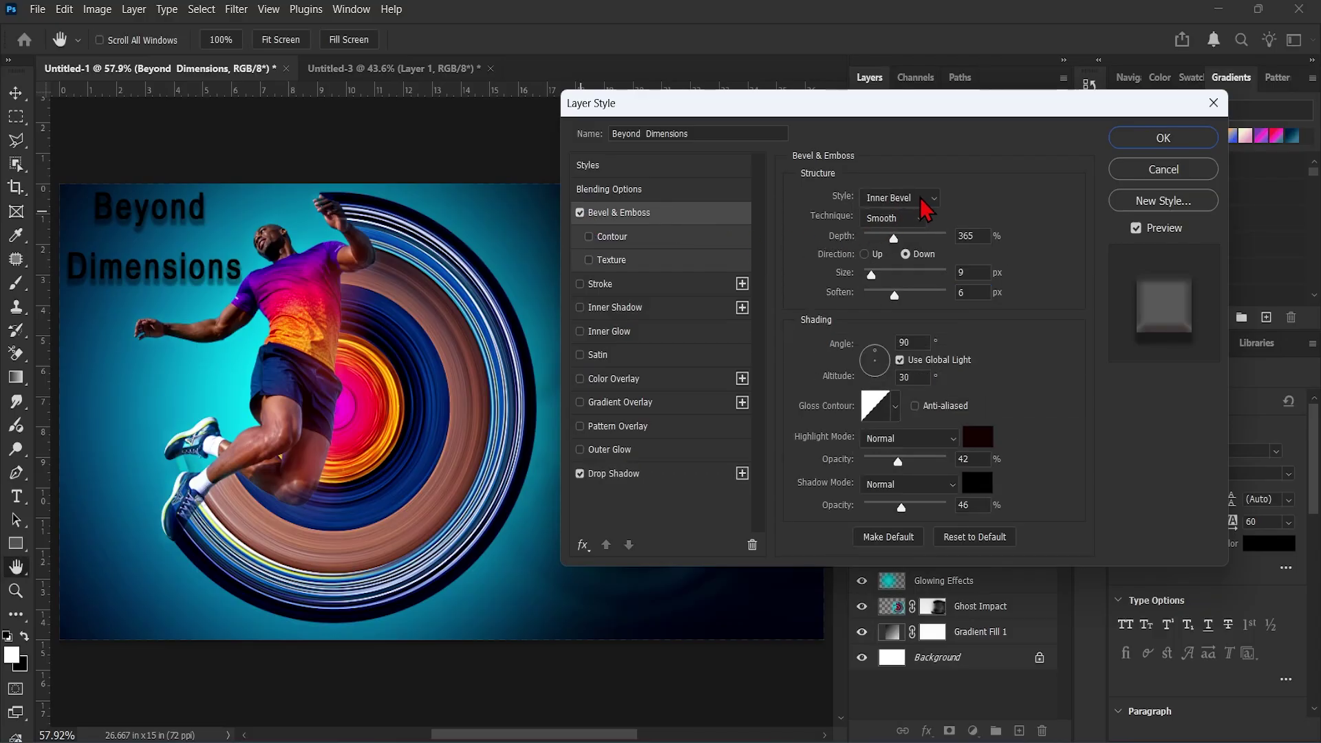
pyautogui.click(893, 238)
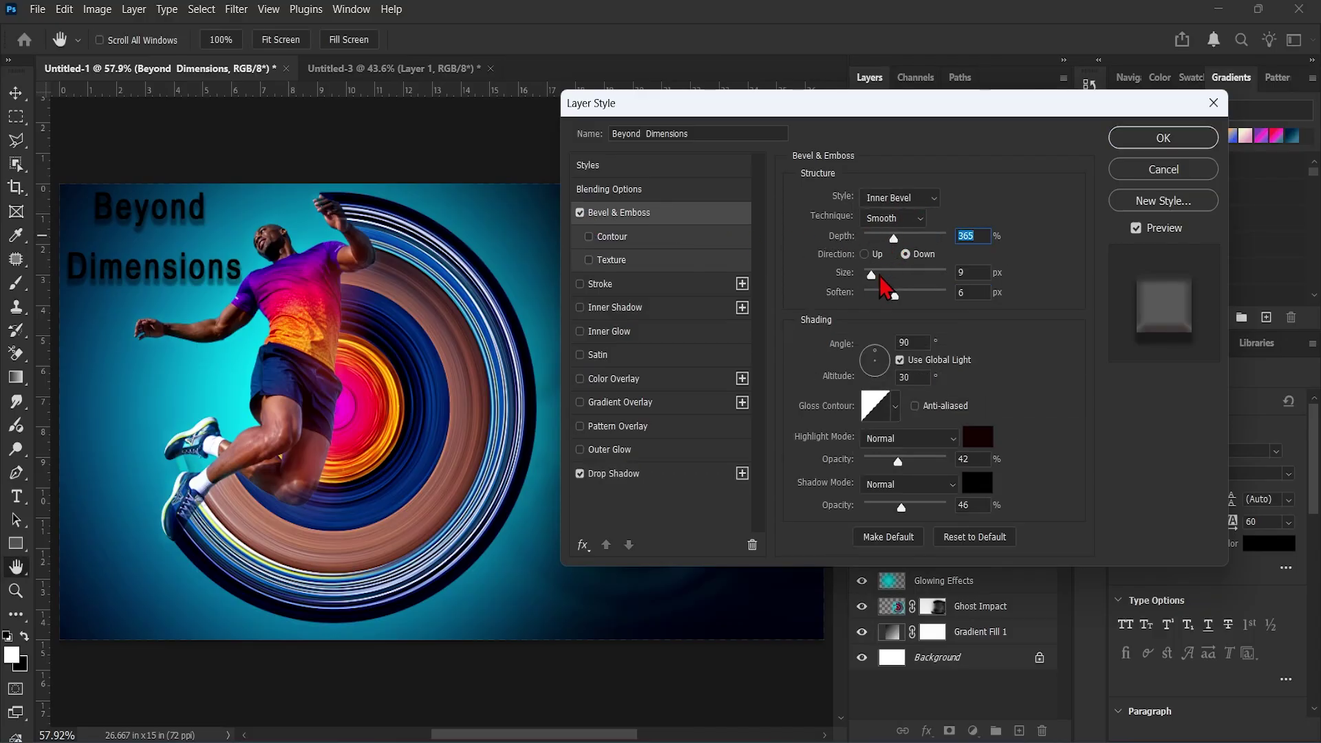
pyautogui.moveTo(871, 275); pyautogui.dragTo(888, 297)
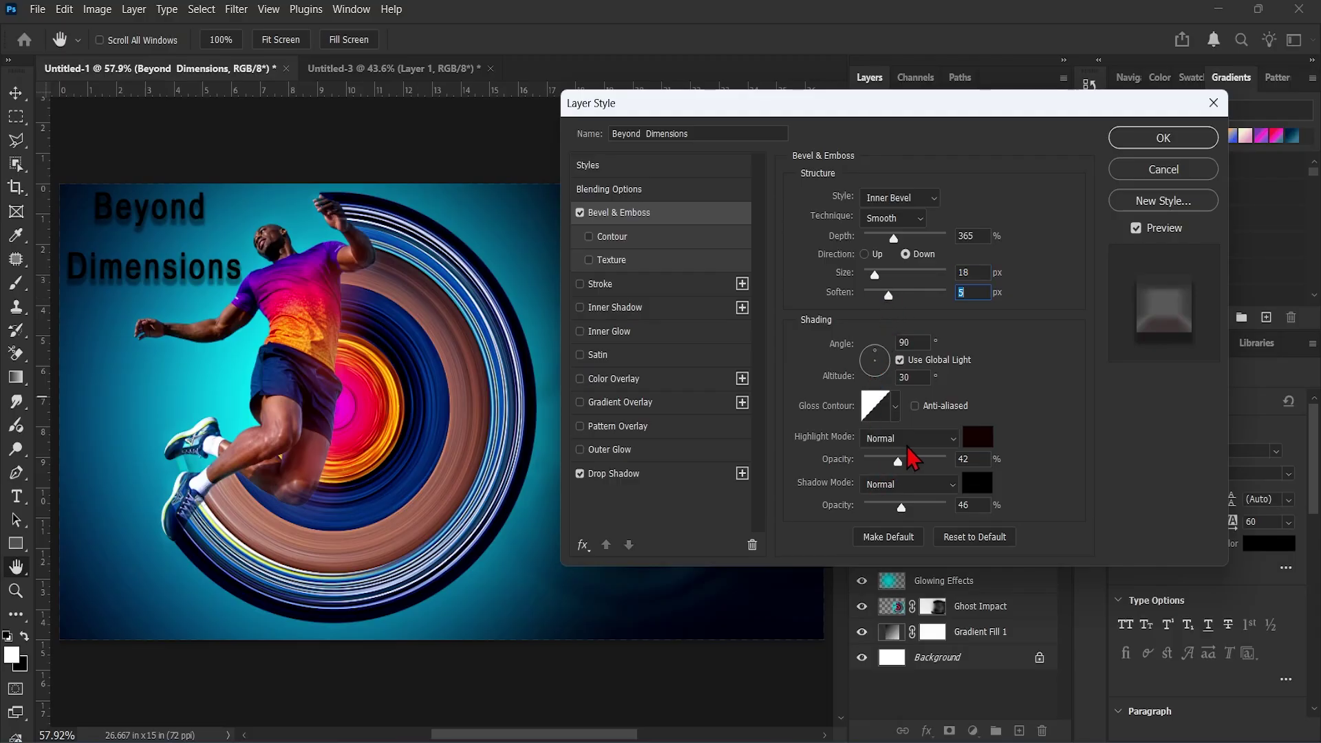
pyautogui.click(1147, 136)
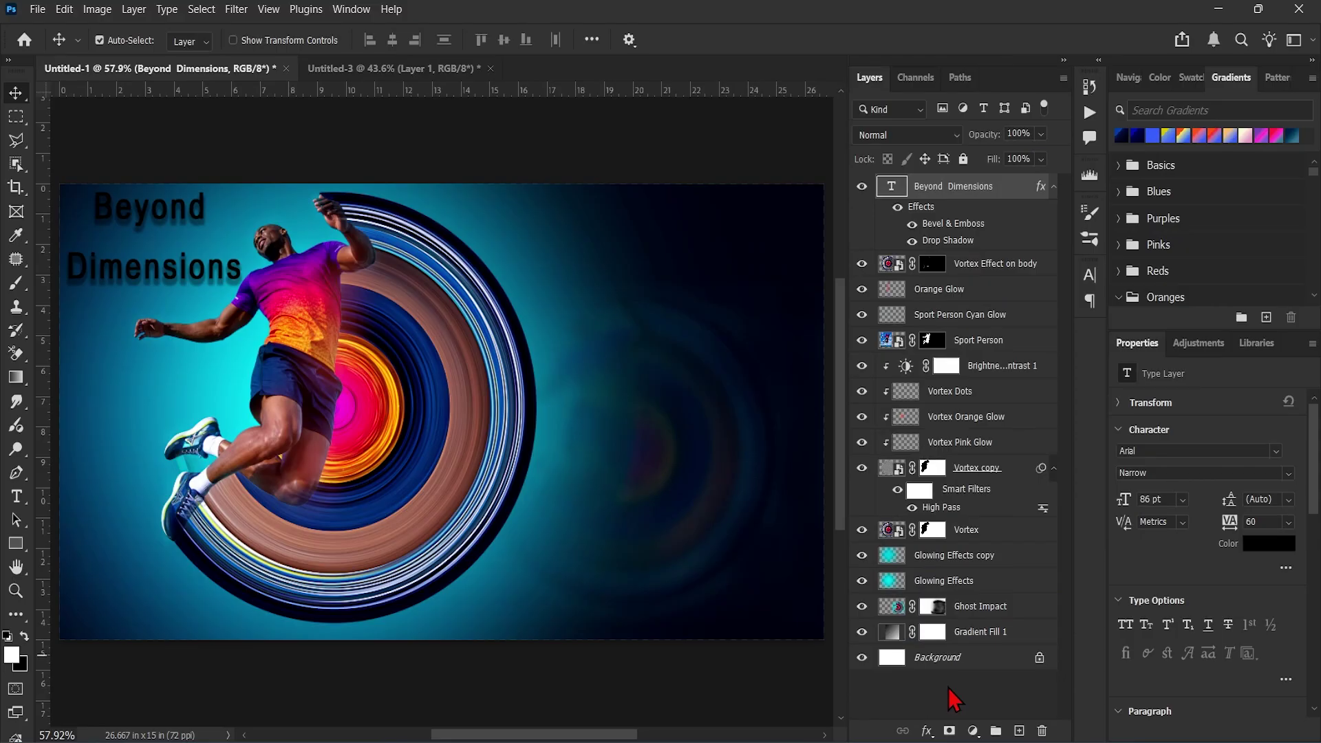
# Add a Color and vibrance adjustment with vibrance +100 and saturation +13, plus a Brightness/Contrast adjustment with contrast 13.
pyautogui.click(973, 730)
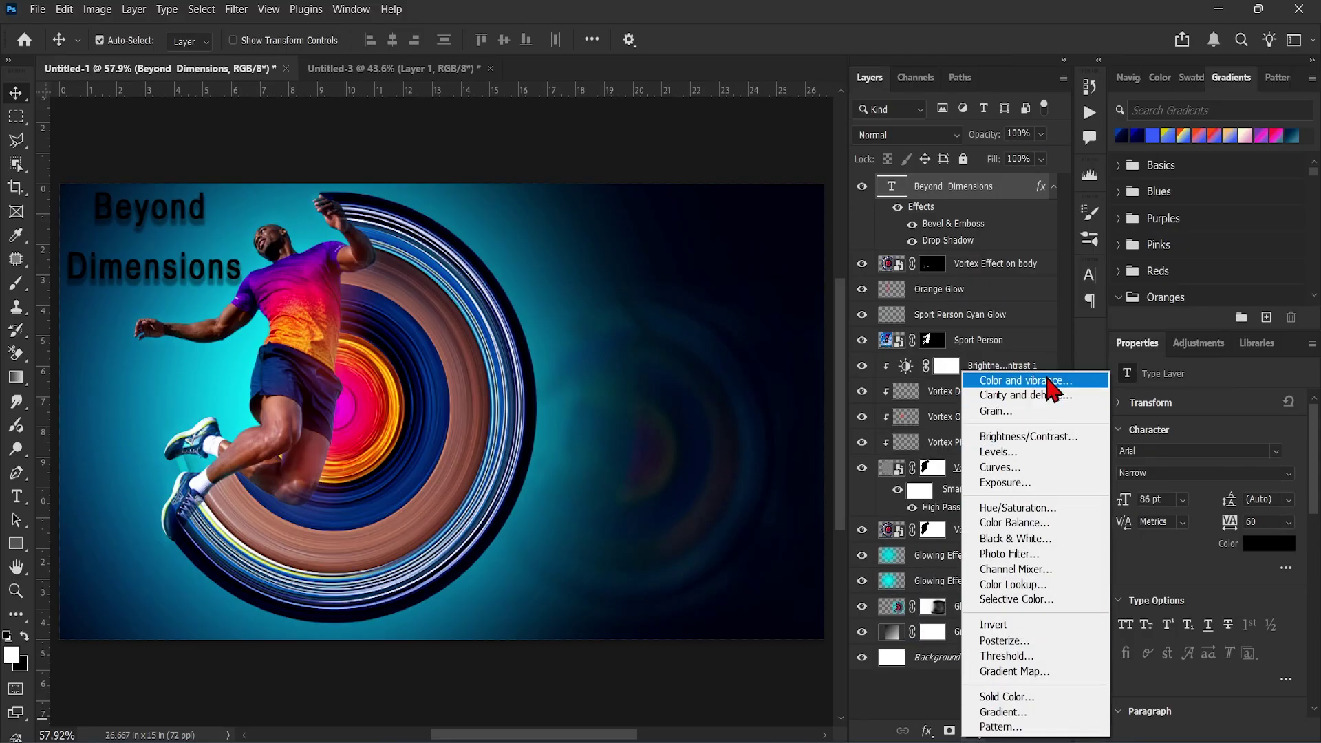
pyautogui.click(991, 379)
pyautogui.moveTo(1207, 524); pyautogui.dragTo(1293, 525)
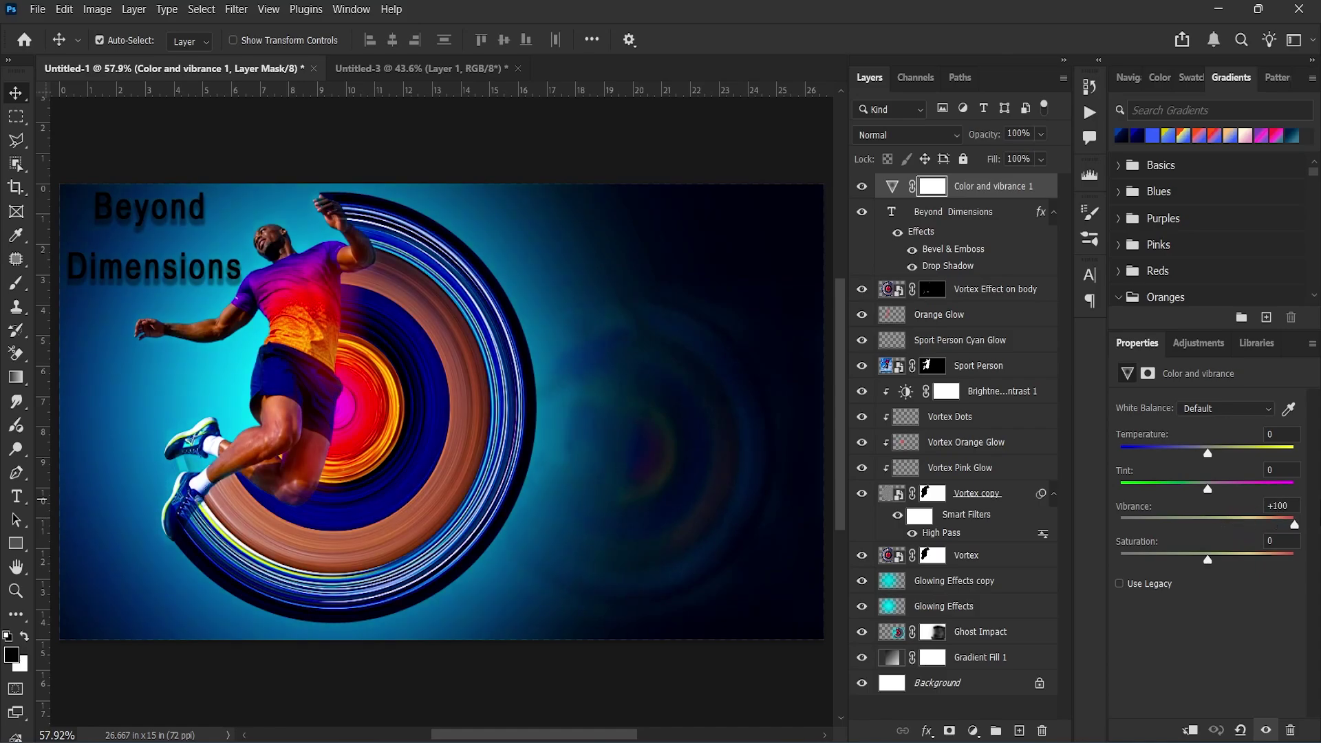
pyautogui.click(1218, 555)
pyautogui.click(973, 731)
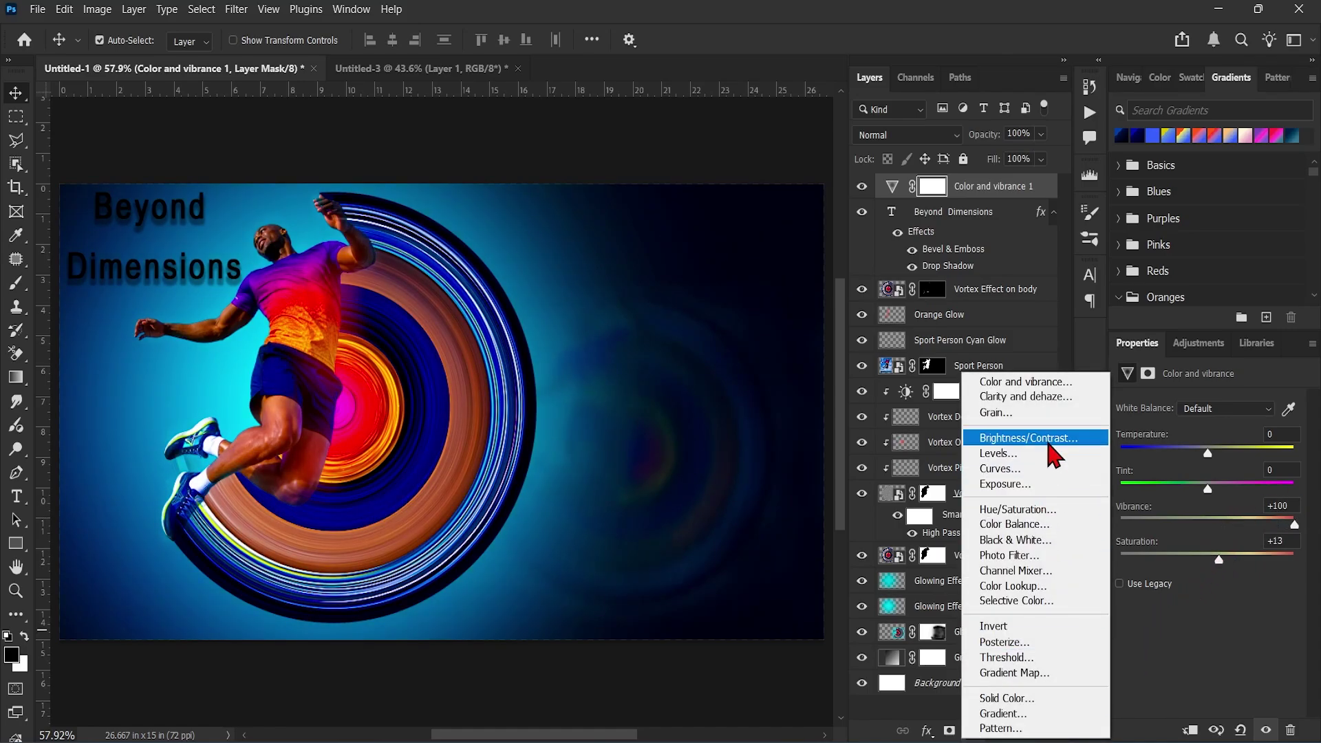
pyautogui.click(991, 436)
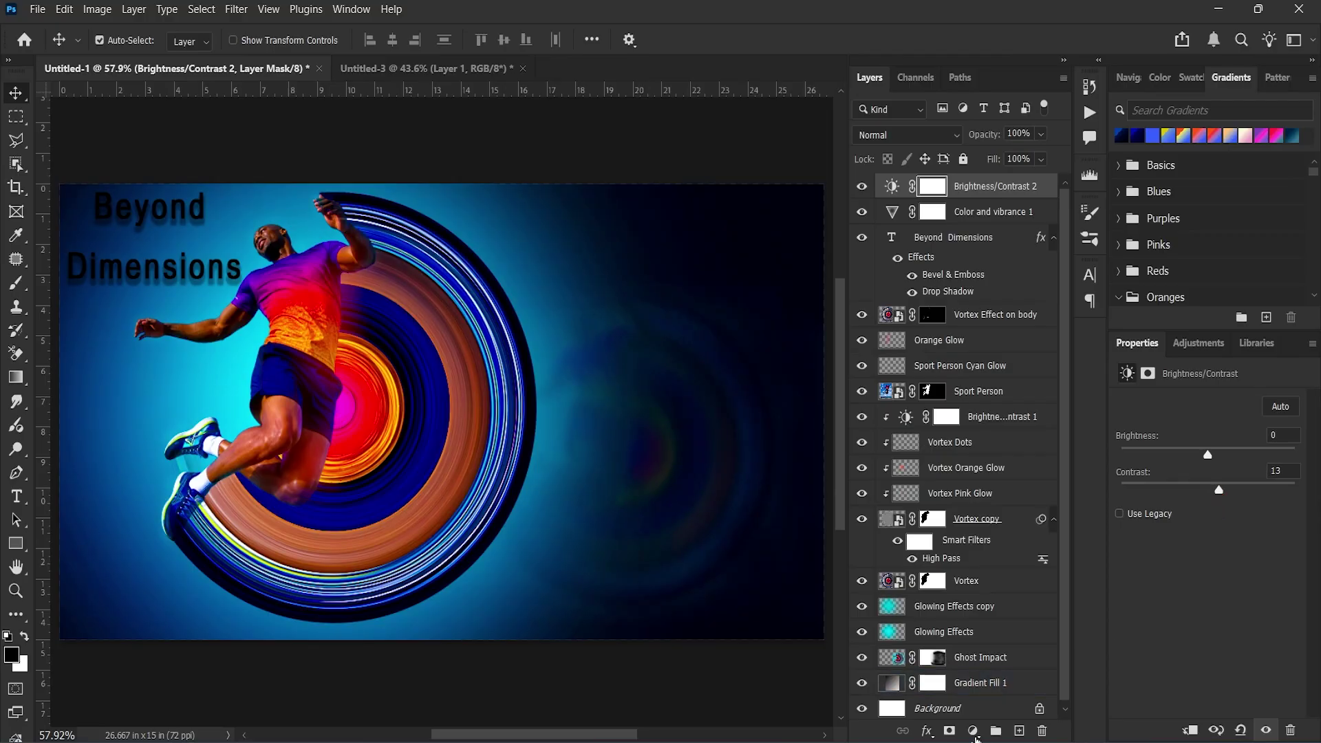
# Add a Color Balance adjustment on top with midtones set to Cyan-Red -23, Magenta-Green -17 and Yellow-Blue +36.
pyautogui.click(972, 730)
pyautogui.click(990, 527)
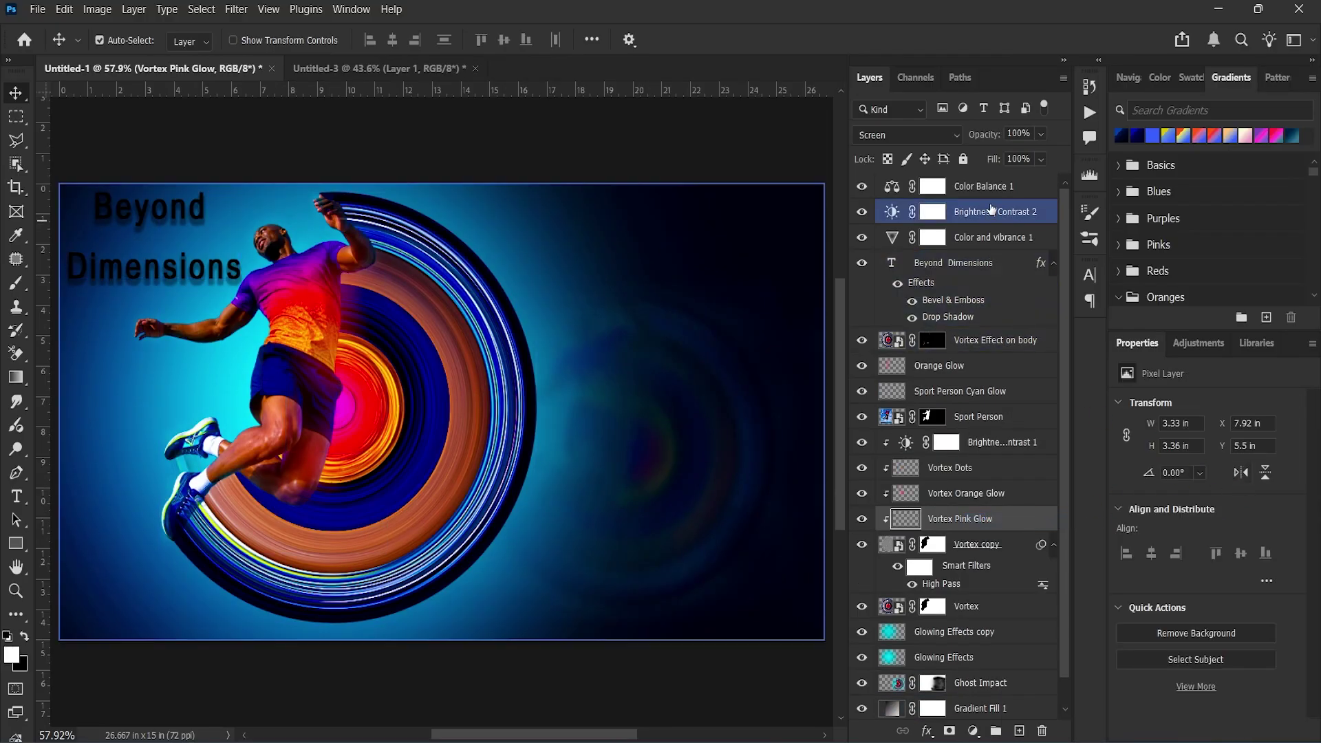
pyautogui.click(984, 186)
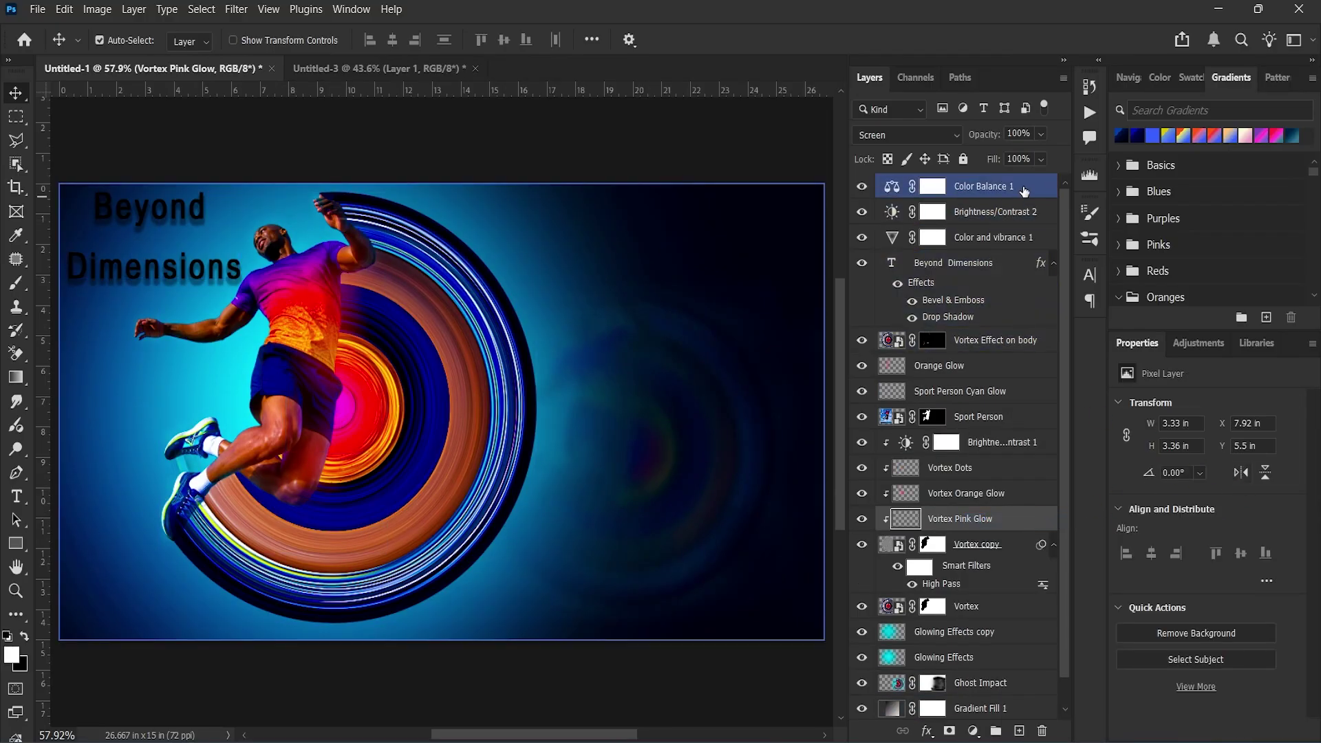
pyautogui.moveTo(1185, 445); pyautogui.dragTo(1170, 445)
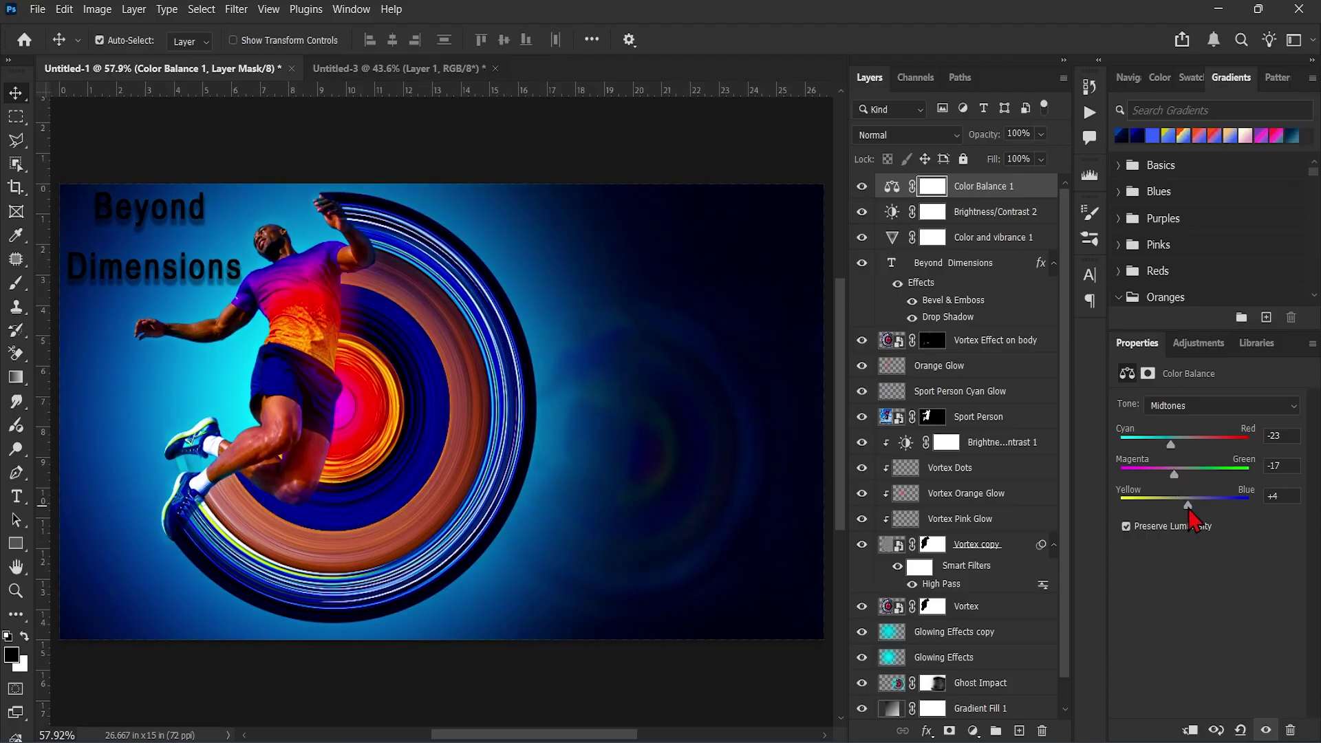
pyautogui.moveTo(1189, 509); pyautogui.dragTo(1203, 508)
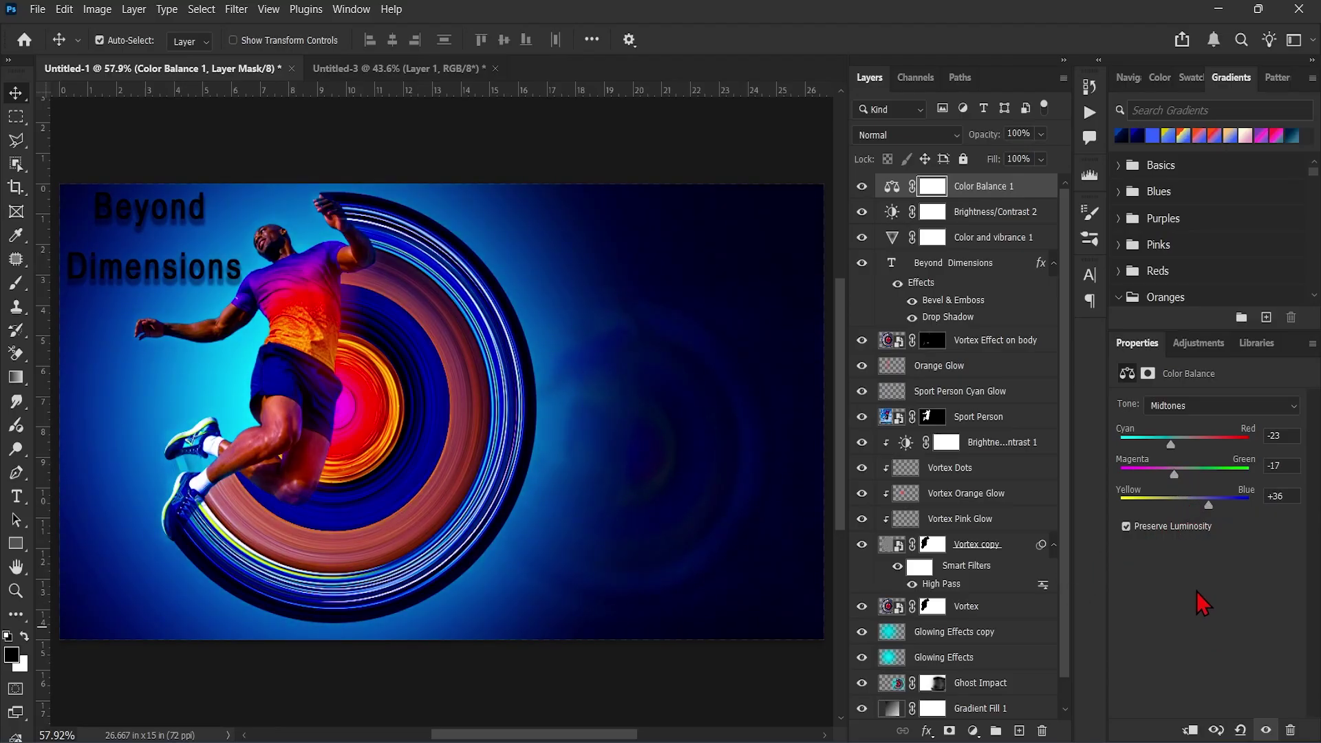
pyautogui.scroll(-1, 1072, 590)
pyautogui.click(976, 536)
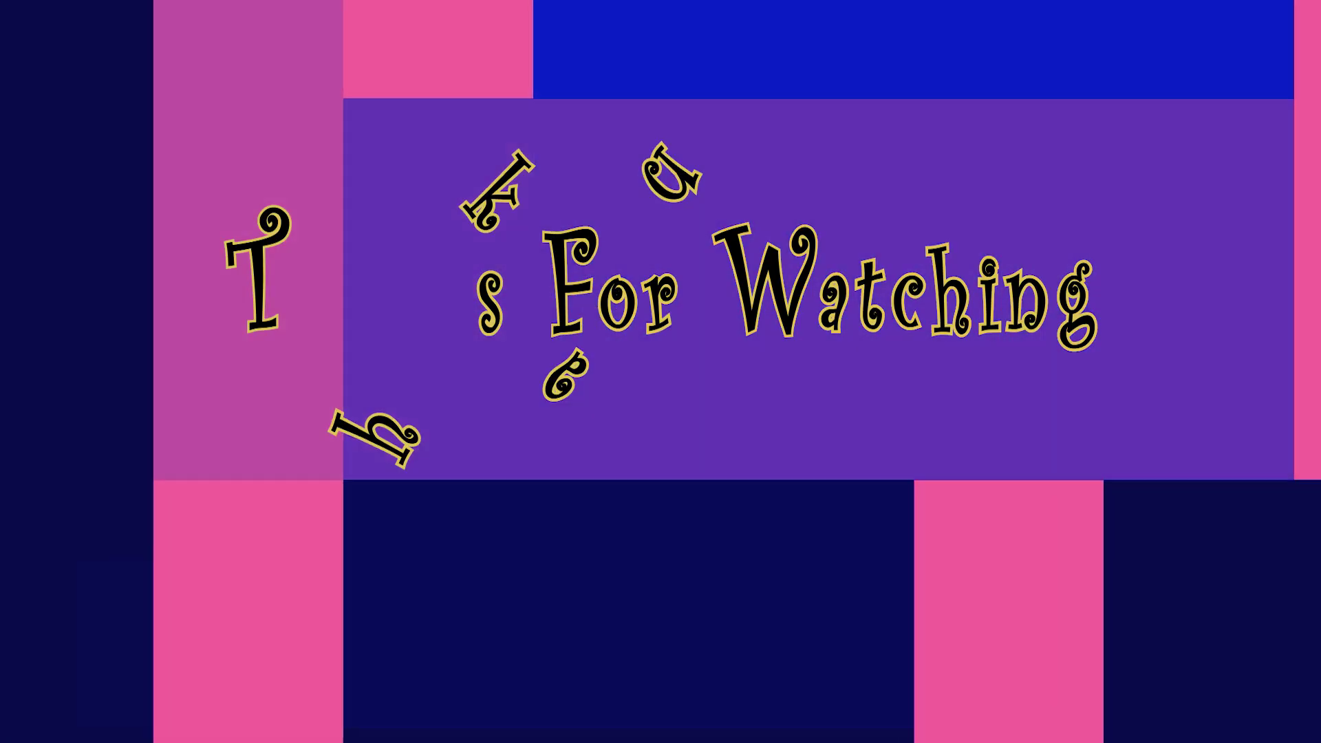